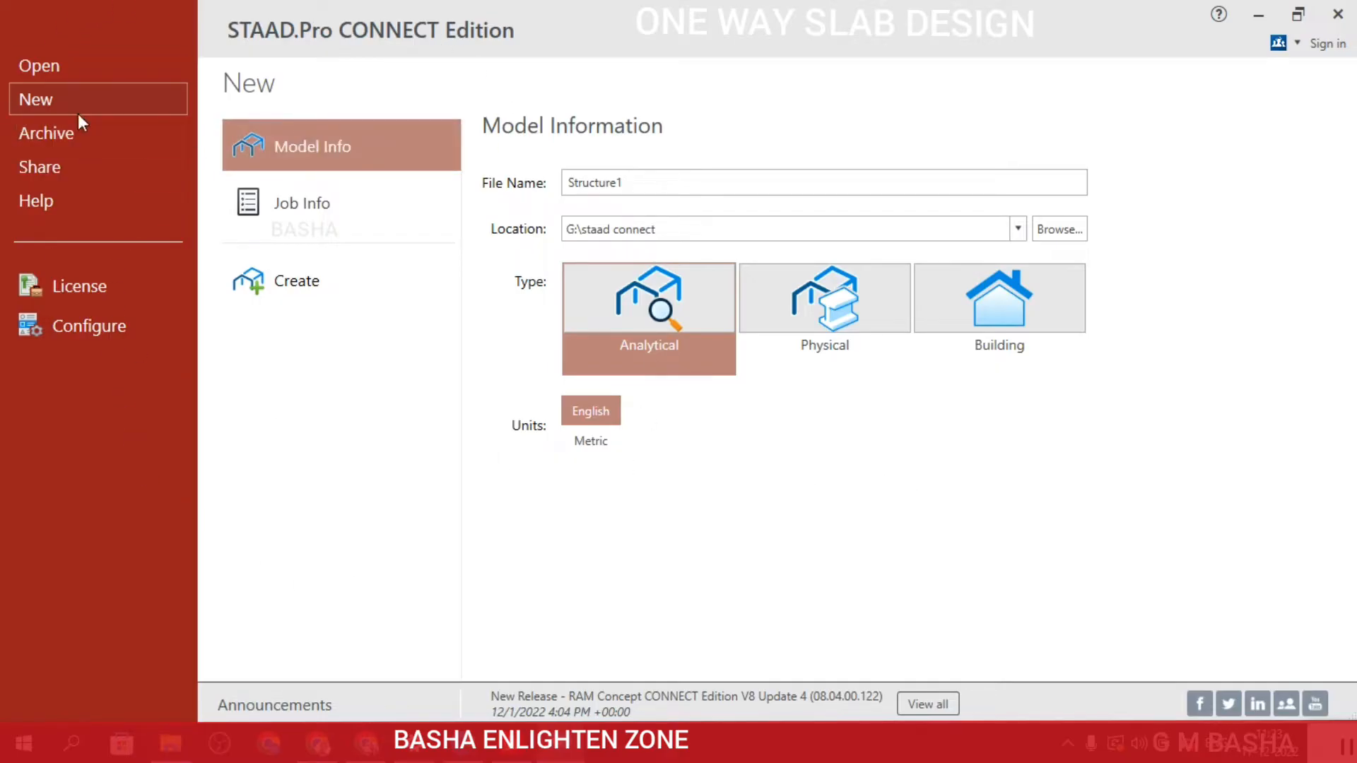
# Name the new model file ONE WAY SLAB.
pyautogui.click(666, 182)
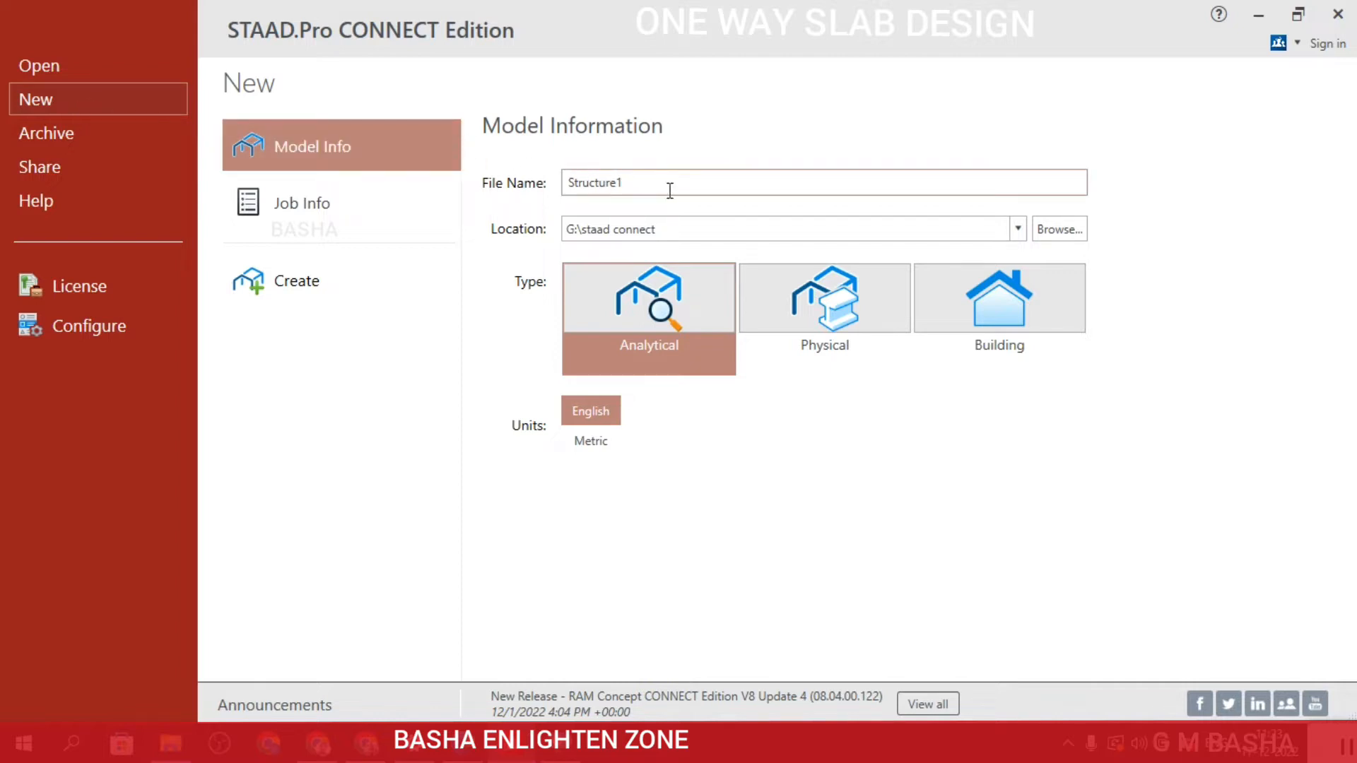
pyautogui.moveTo(622, 189); pyautogui.dragTo(575, 186)
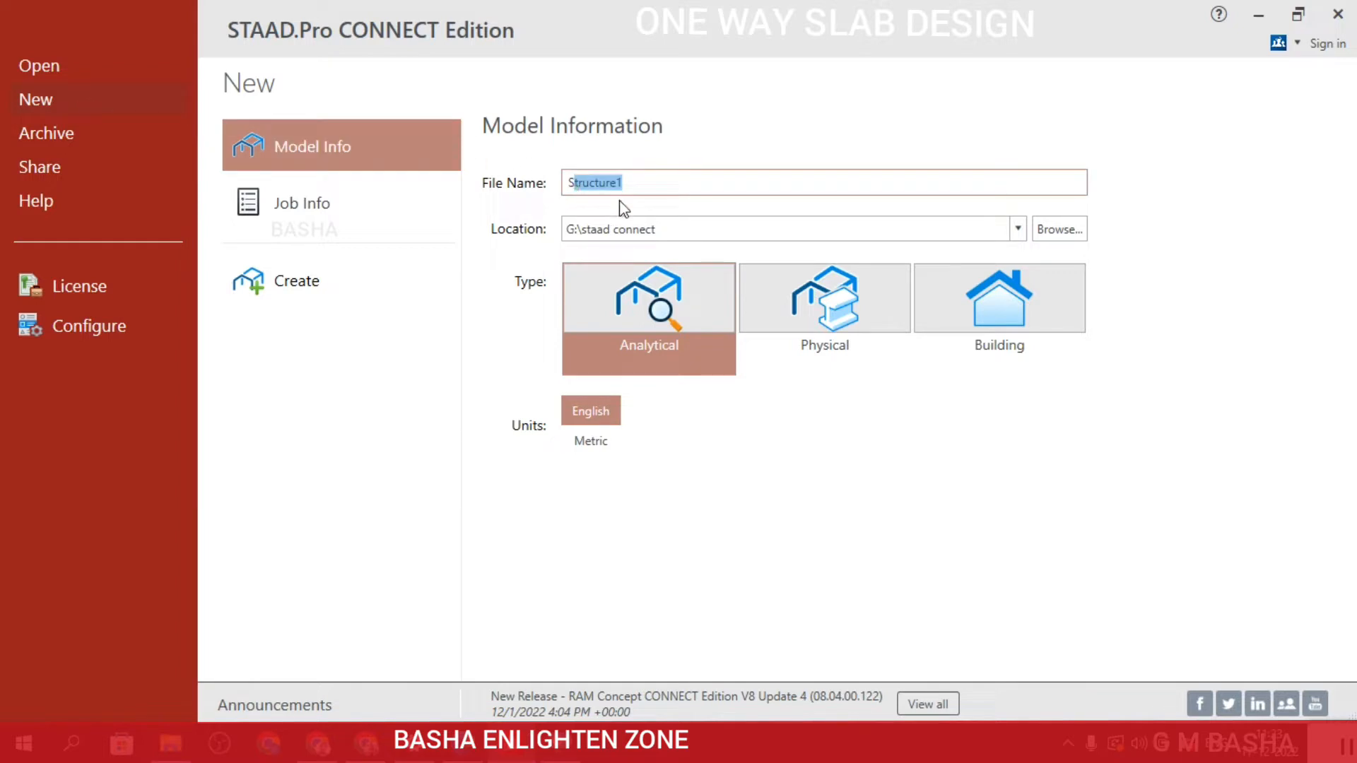
pyautogui.press('BackSpace')
pyautogui.press('BackSpace')
pyautogui.write('ONE WAY SLAB')
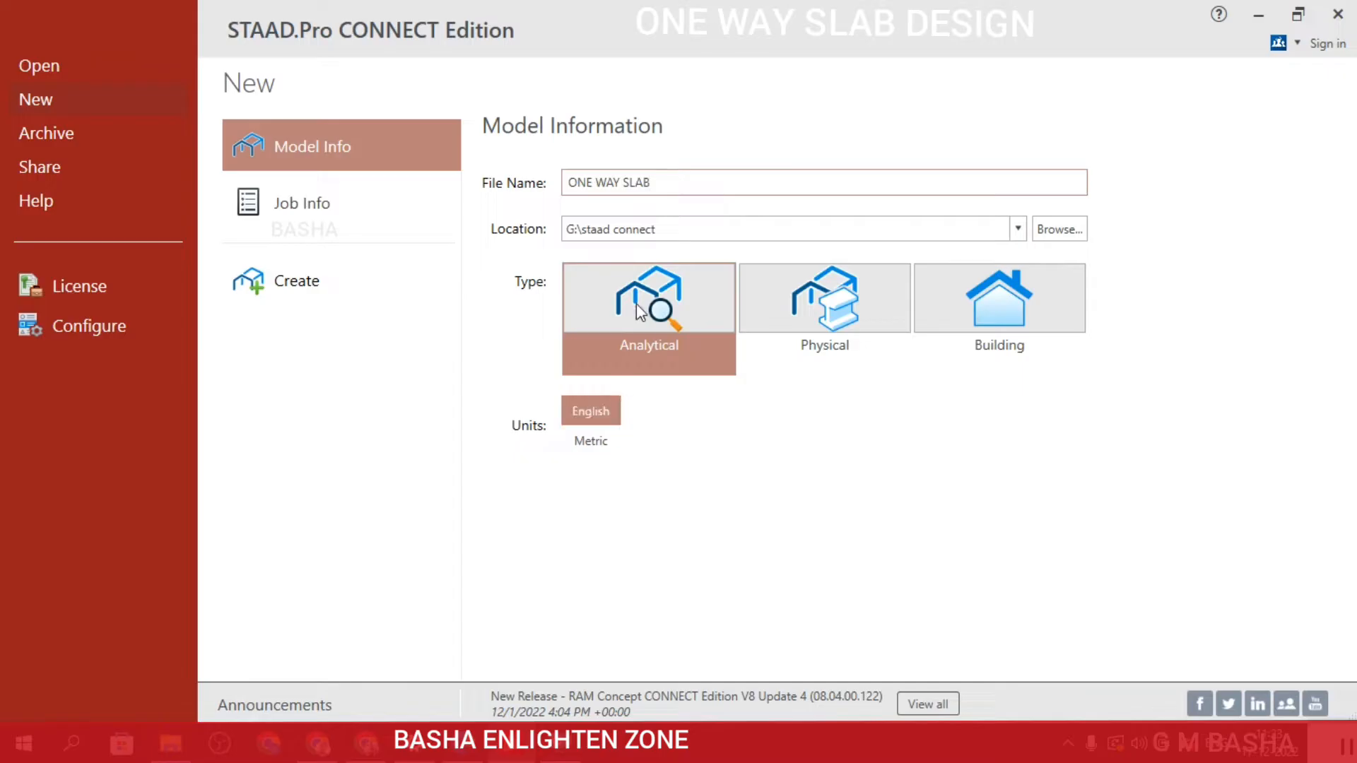
# Set the units to Metric and create the analytical model, overwriting the existing file of the same name.
pyautogui.click(584, 445)
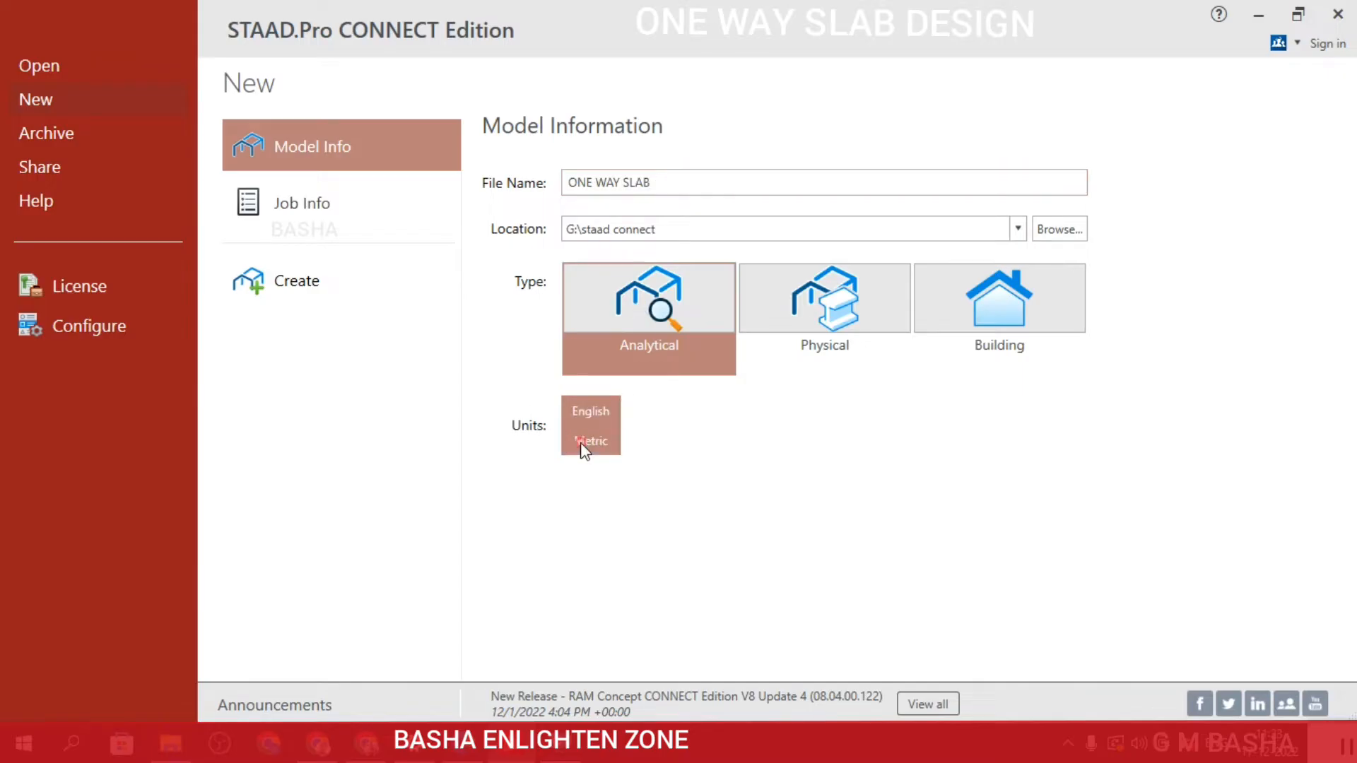
pyautogui.click(294, 276)
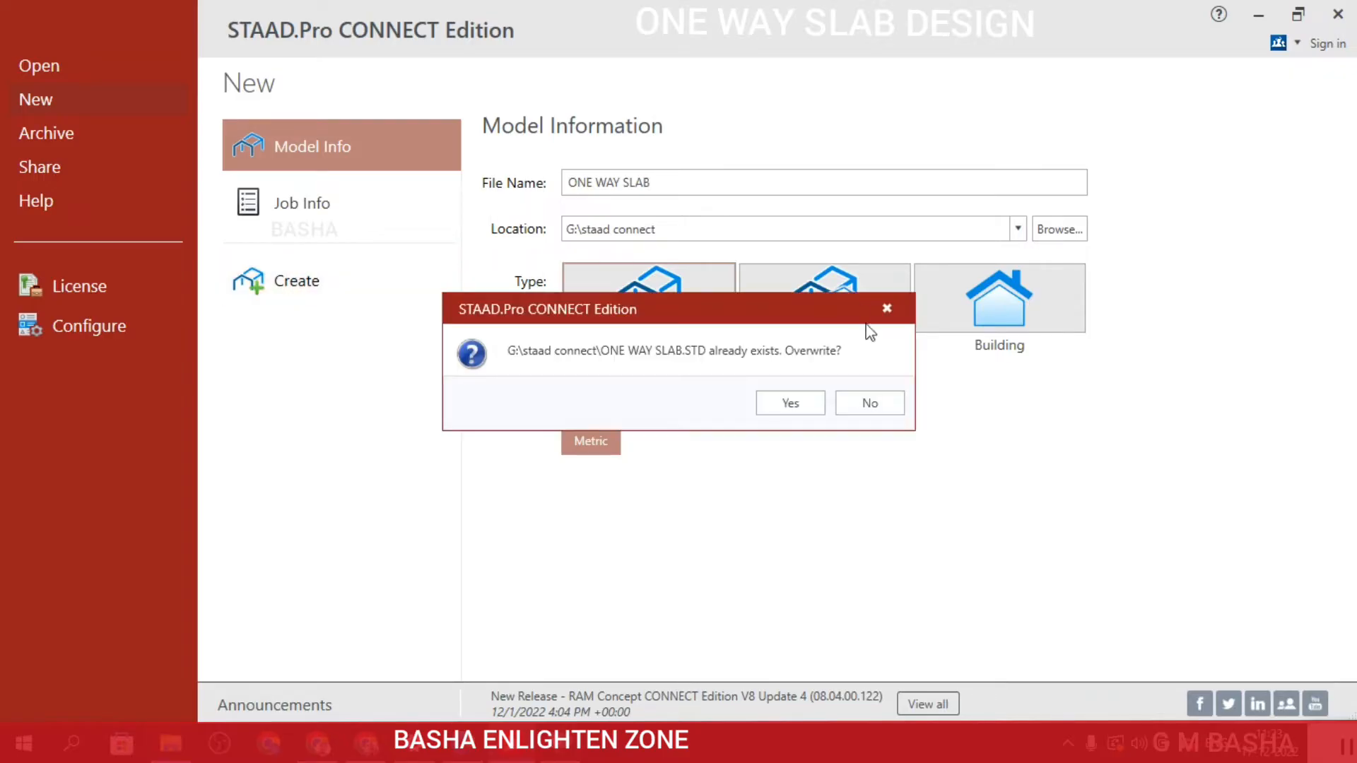
pyautogui.click(762, 400)
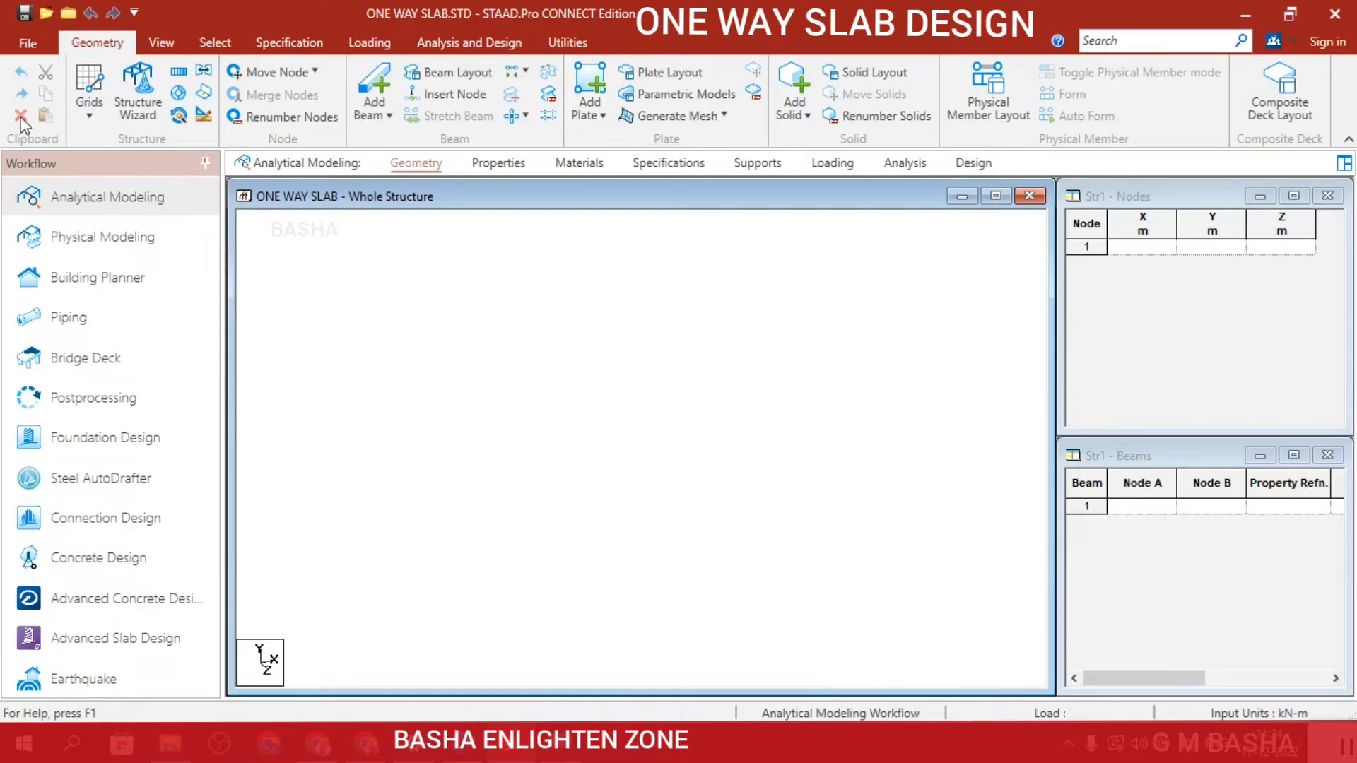
# Start a beam grid and set the default linear grid's plane to X-Z.
pyautogui.click(88, 113)
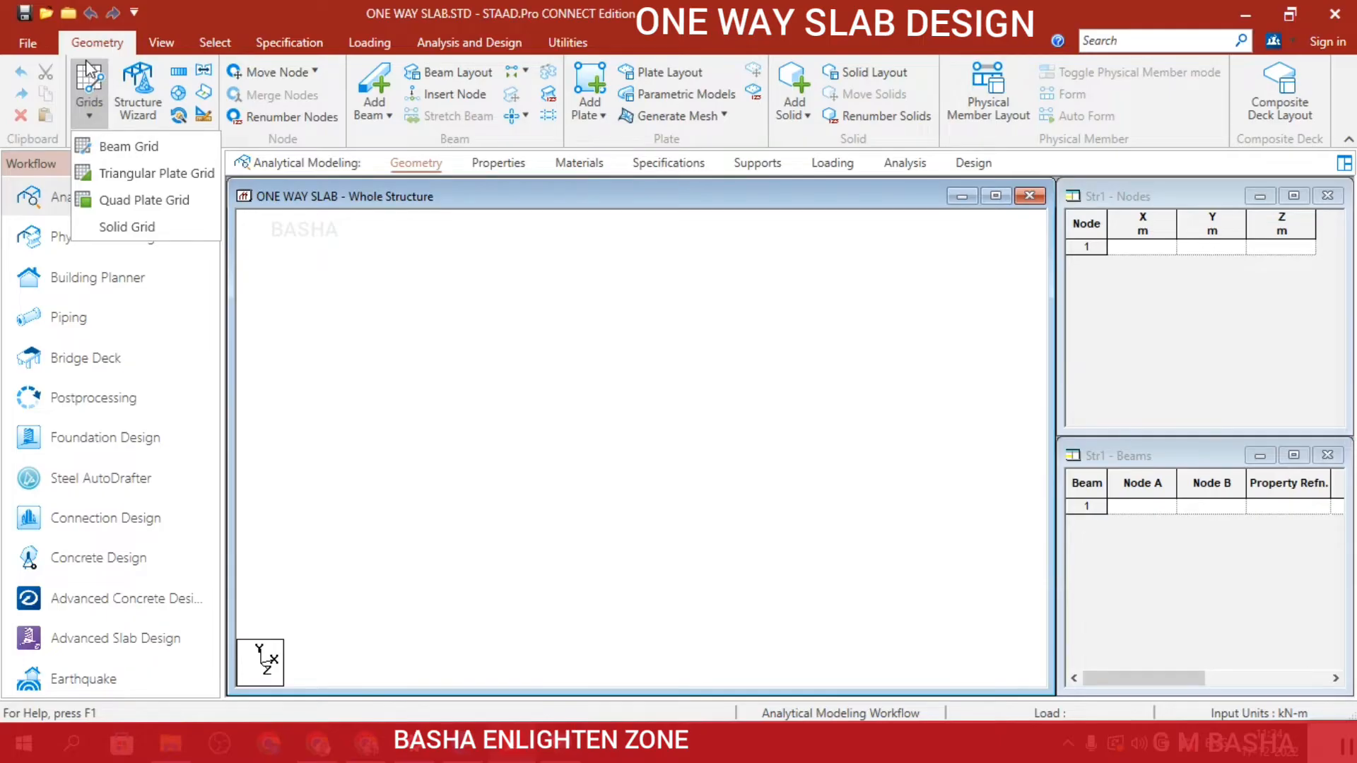
pyautogui.click(113, 149)
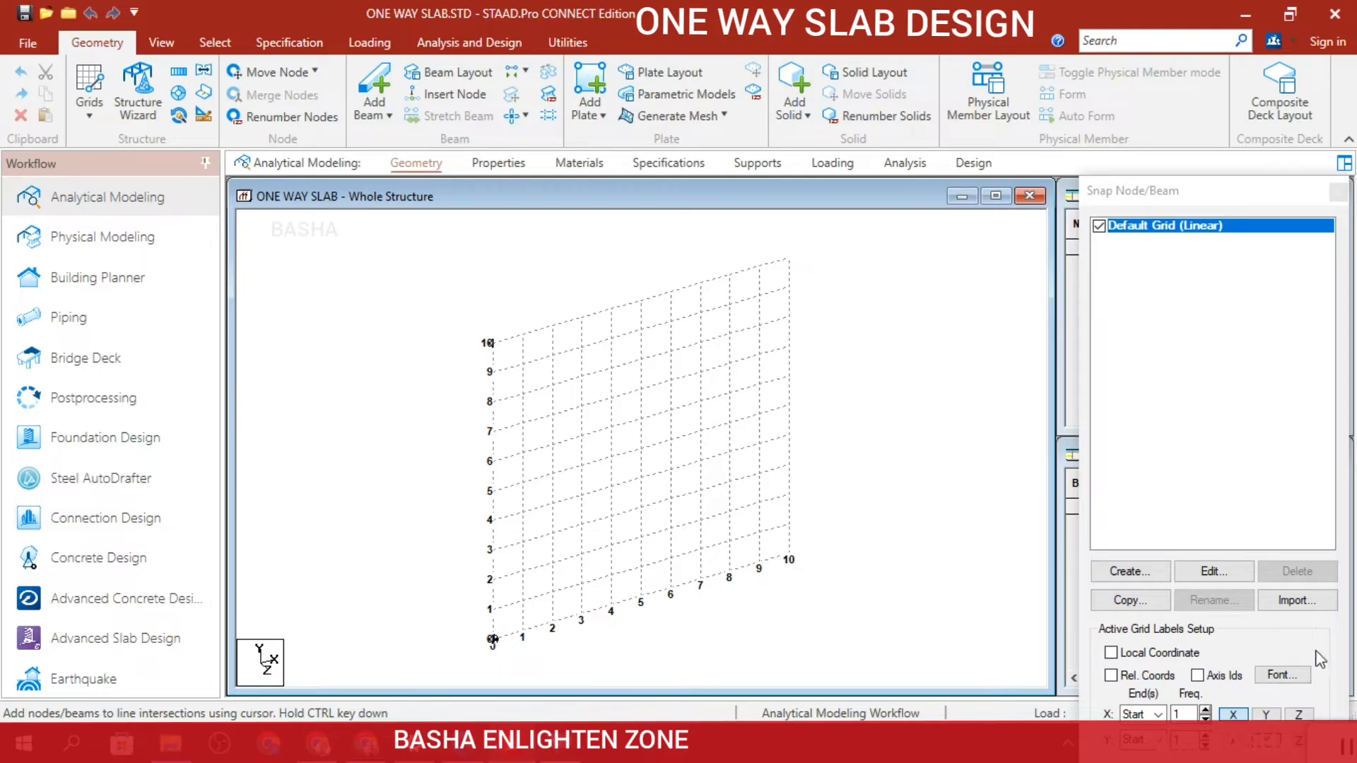
pyautogui.click(1222, 572)
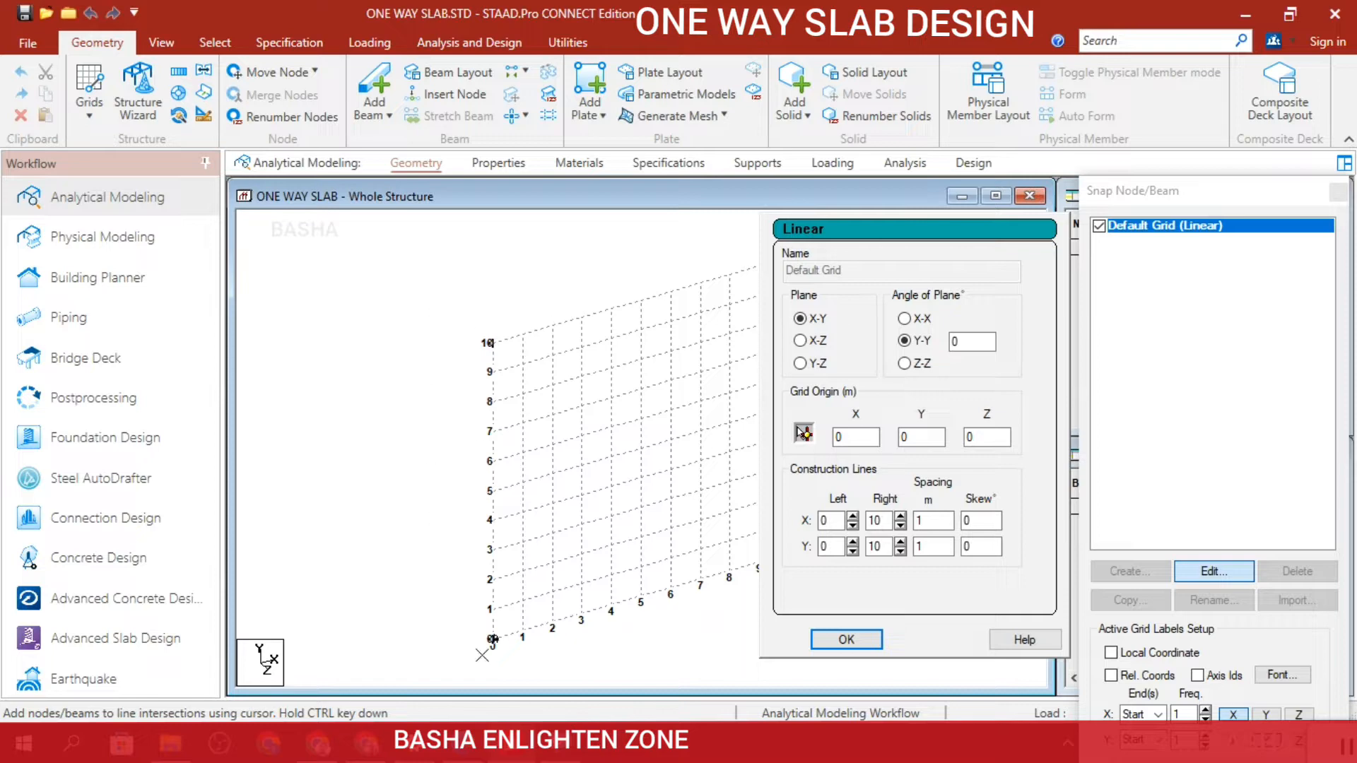
pyautogui.click(799, 340)
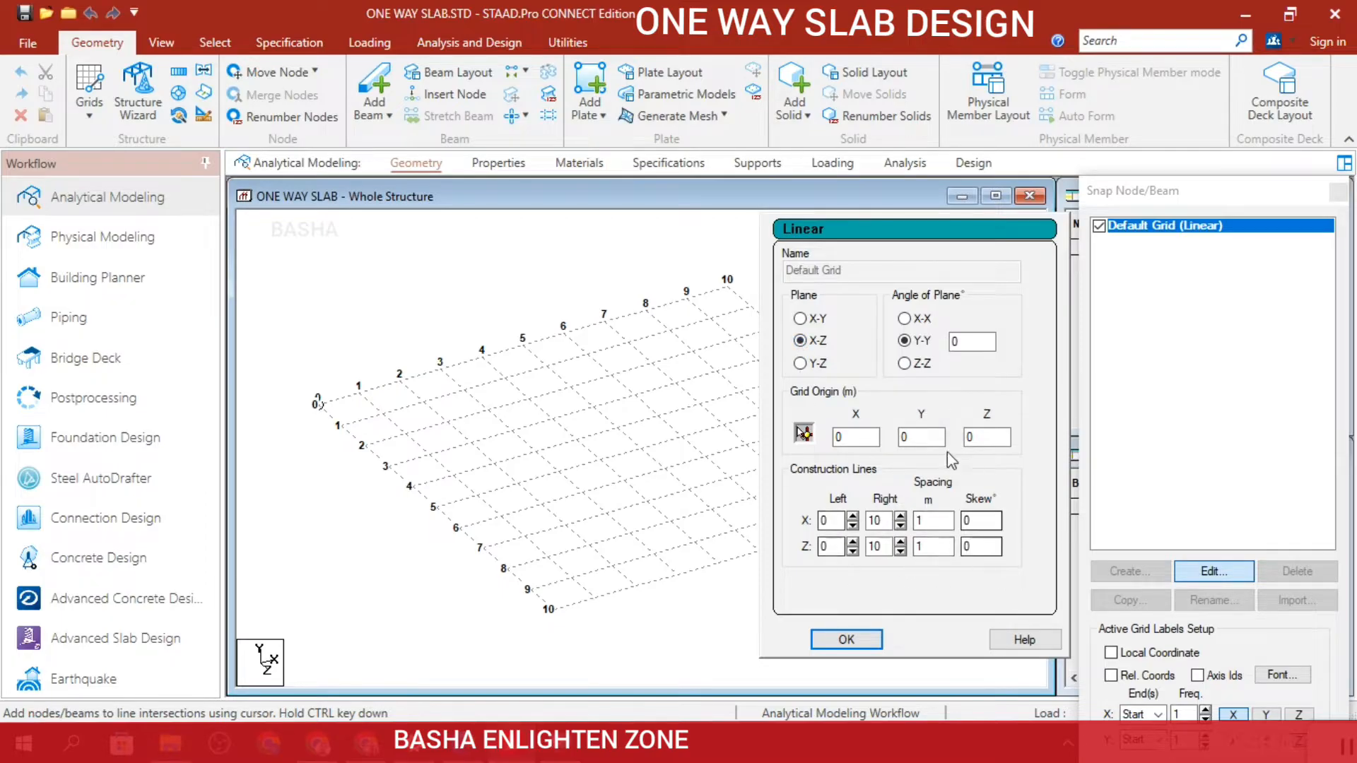
pyautogui.click(846, 639)
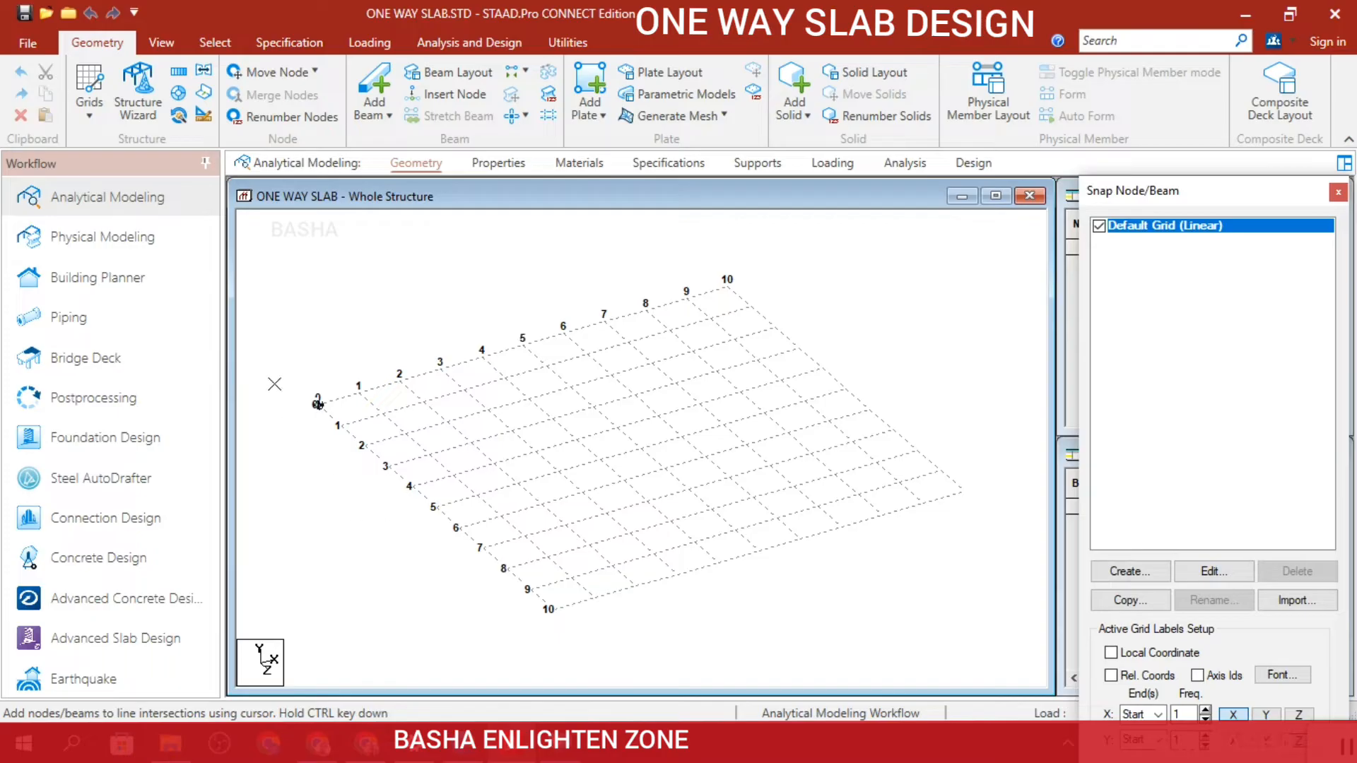
# Draw a closed rectangle of four beams from the grid origin, 3 m along X by 8 m along Z, and close the beam grid.
pyautogui.click(317, 404)
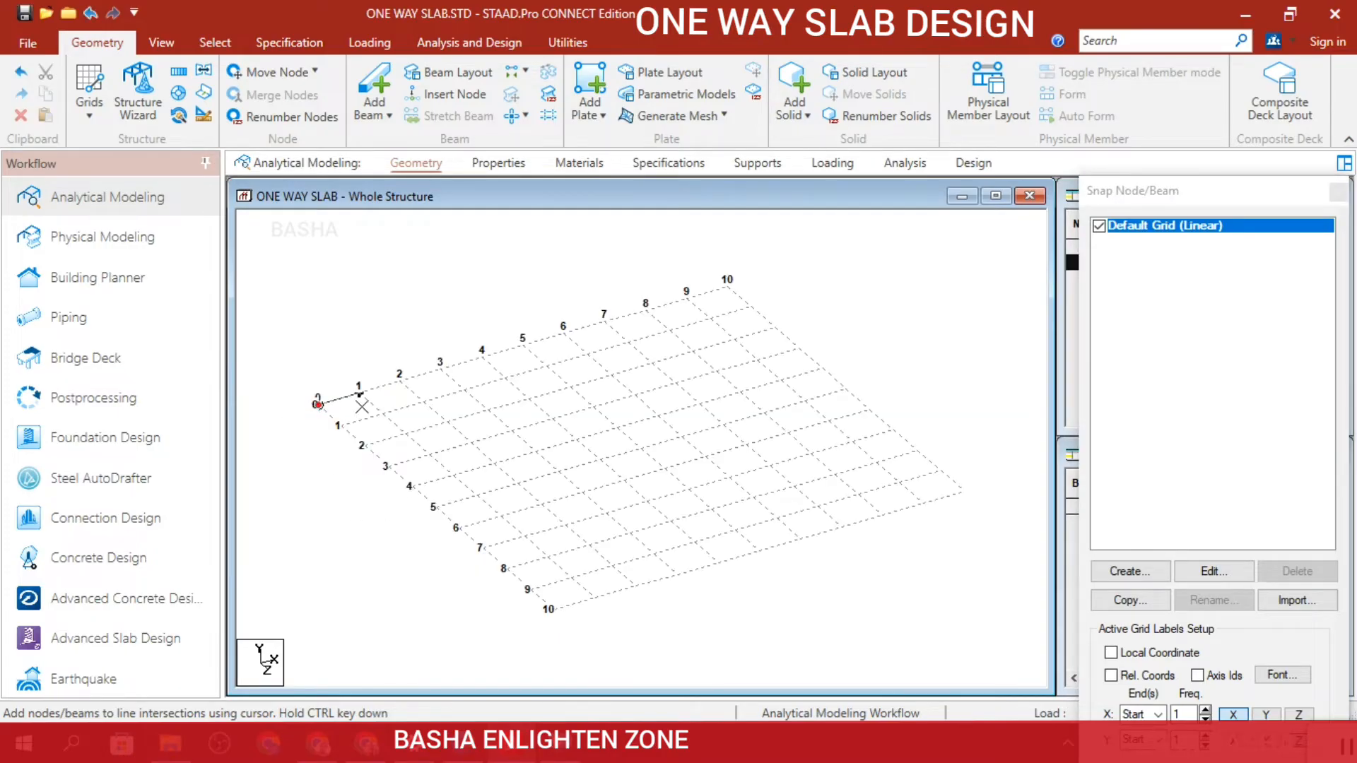
pyautogui.click(439, 368)
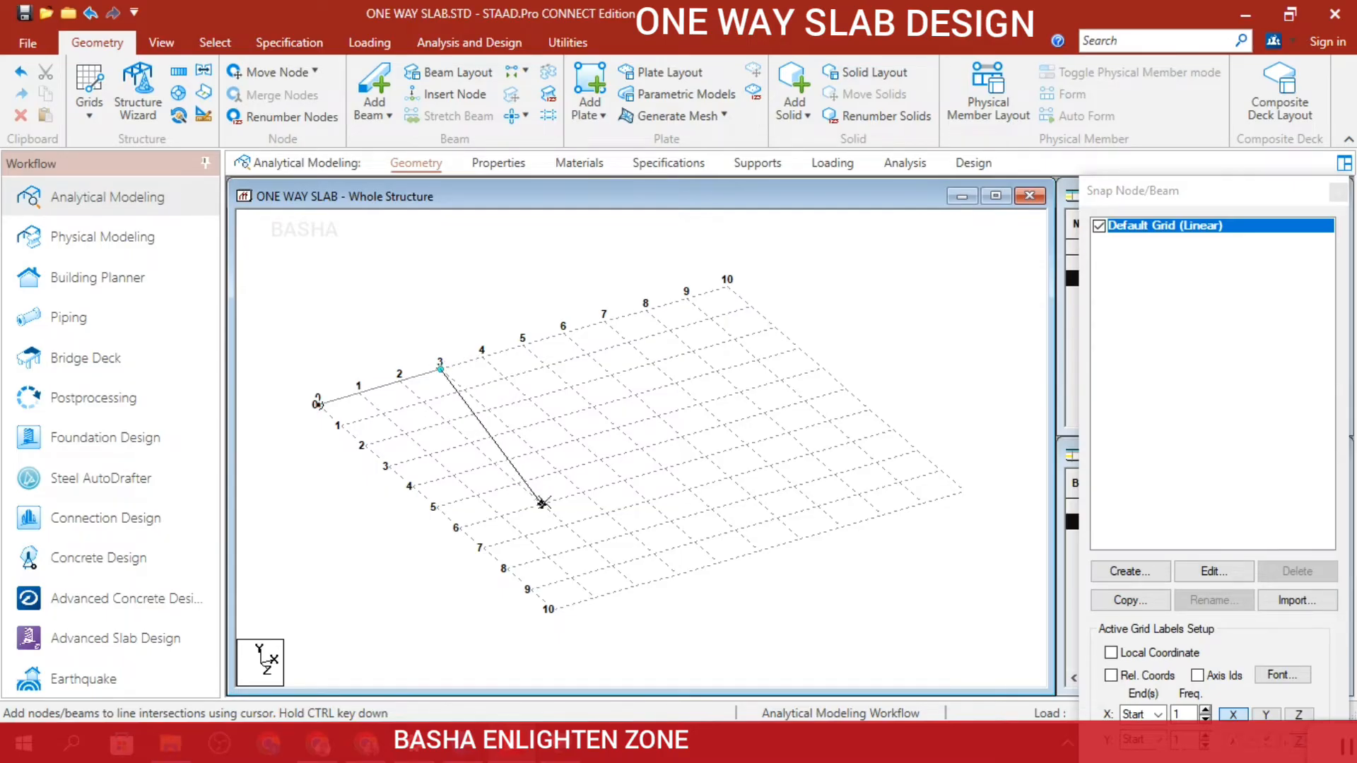
pyautogui.click(630, 533)
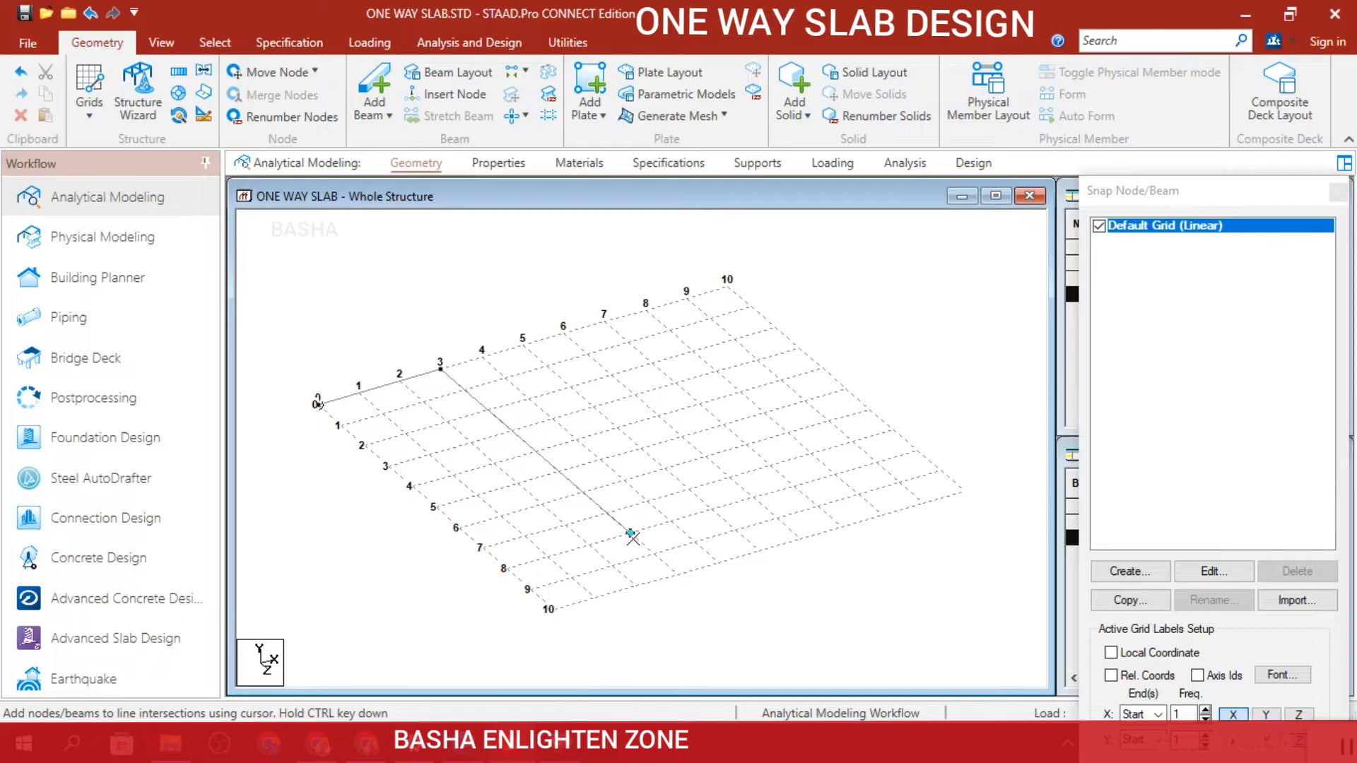
pyautogui.click(631, 534)
pyautogui.click(502, 574)
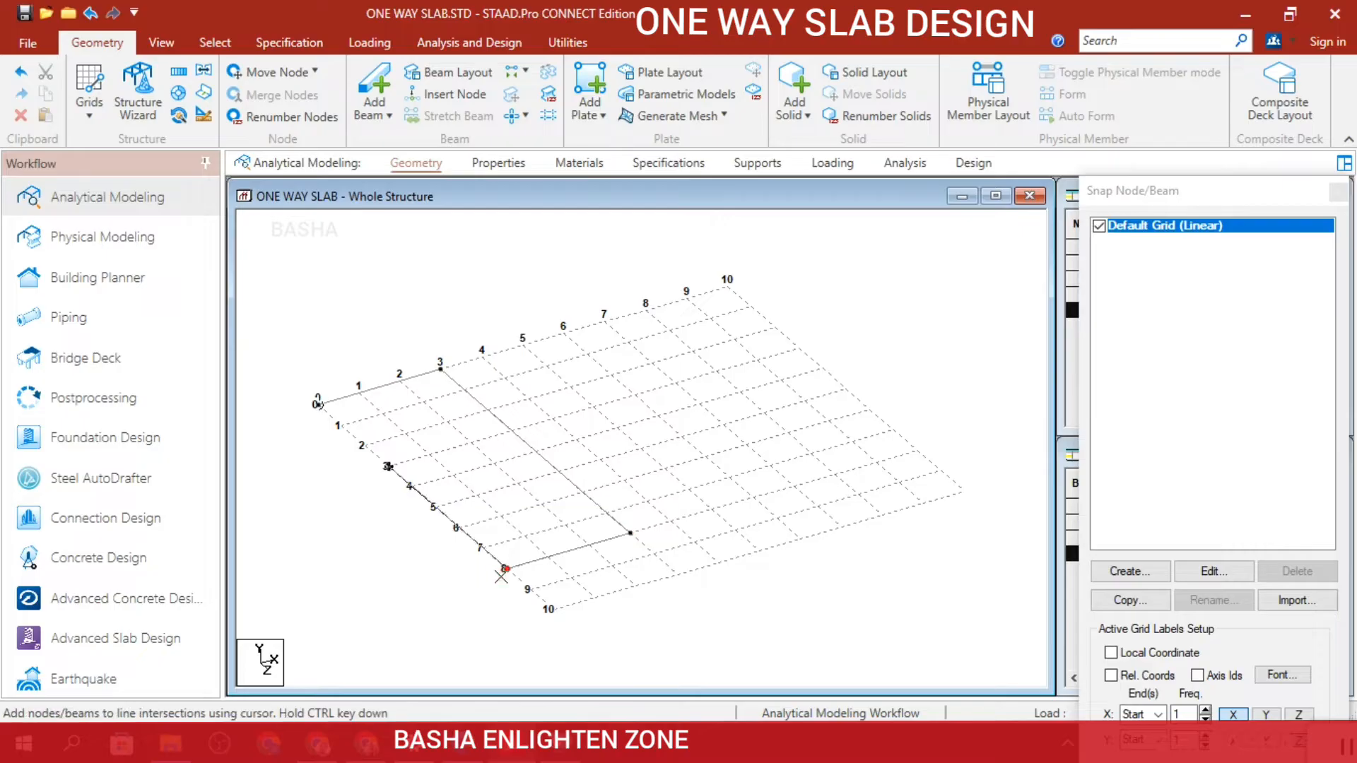
pyautogui.click(318, 404)
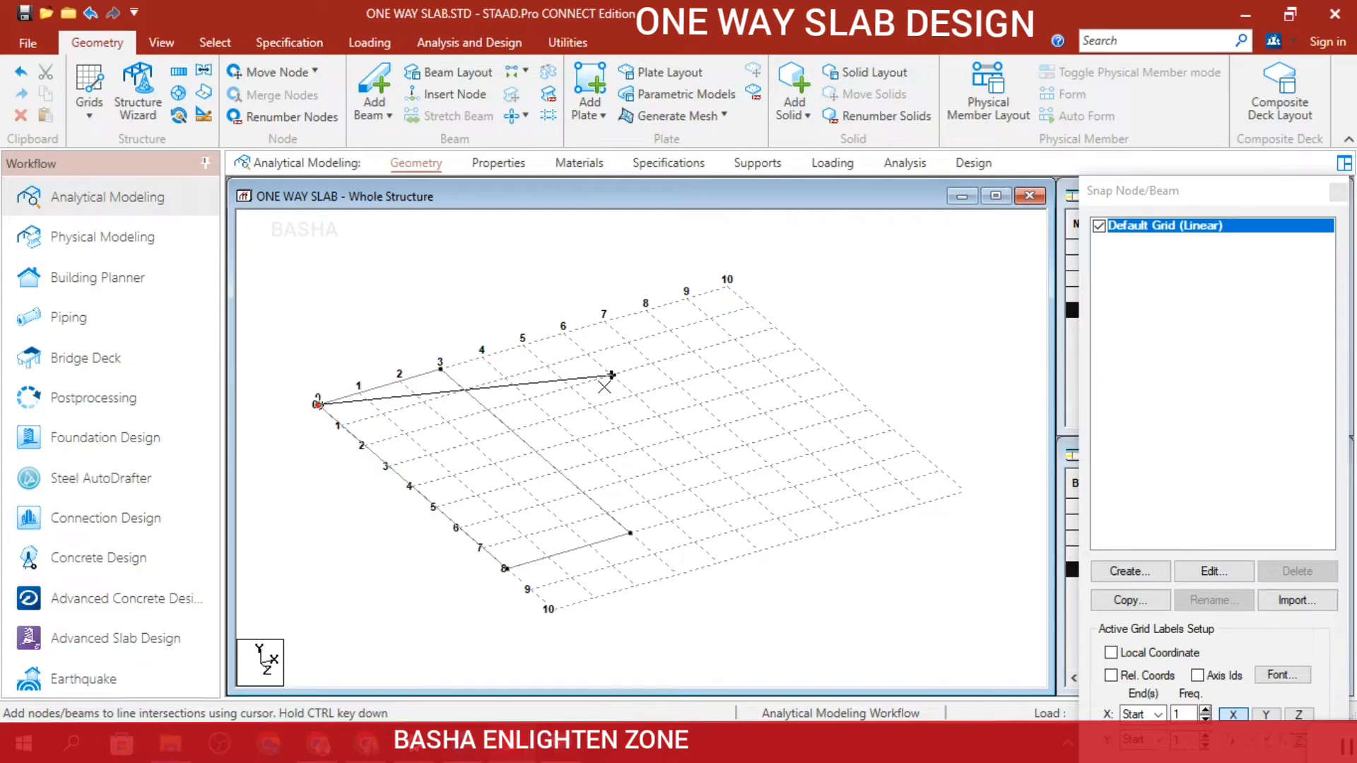
pyautogui.press('Escape')
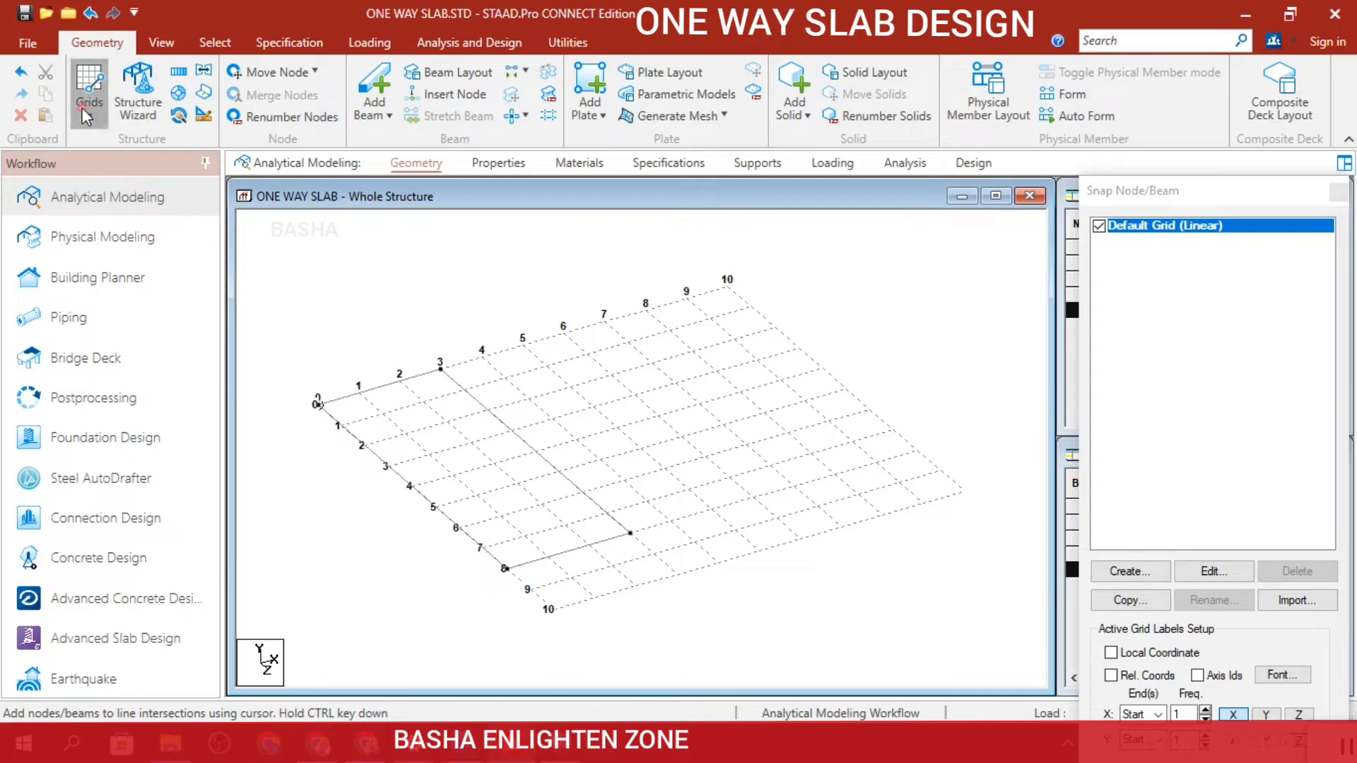
pyautogui.click(82, 107)
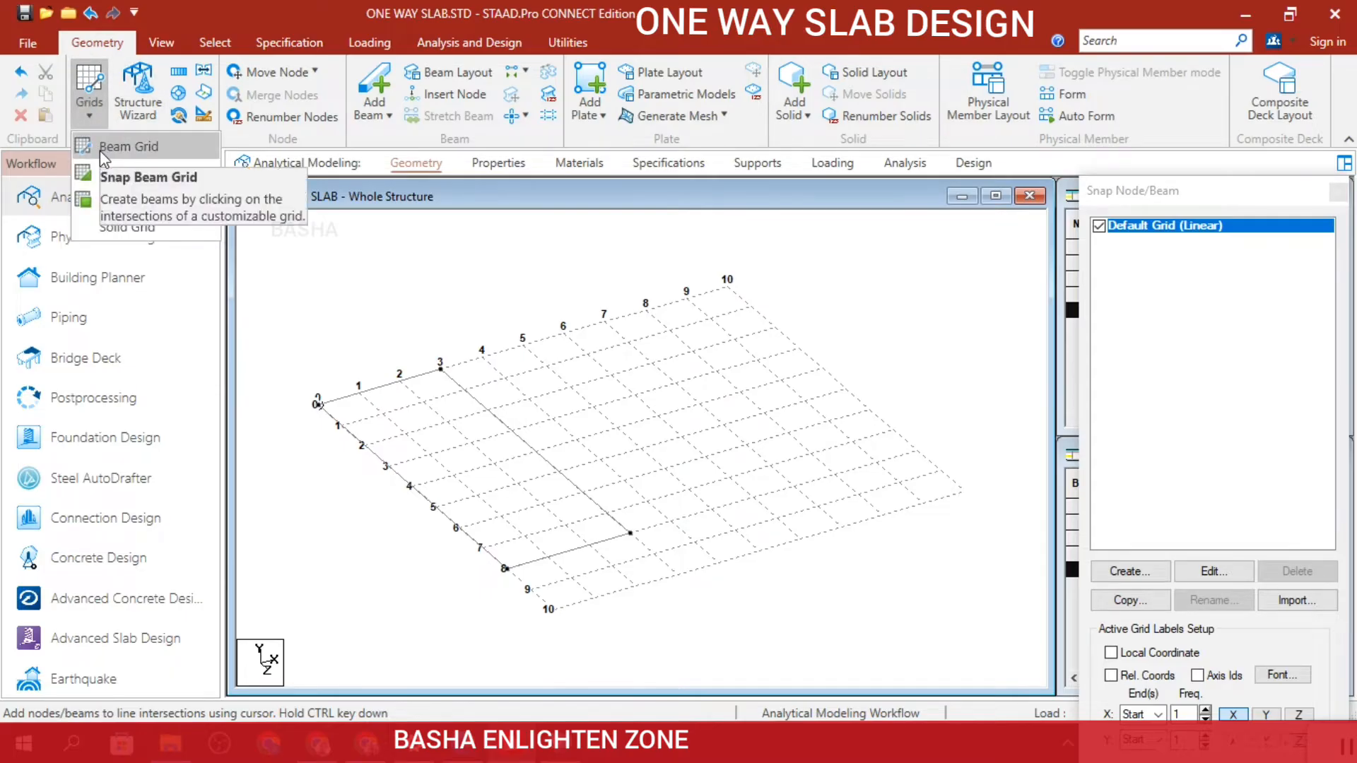
pyautogui.click(99, 151)
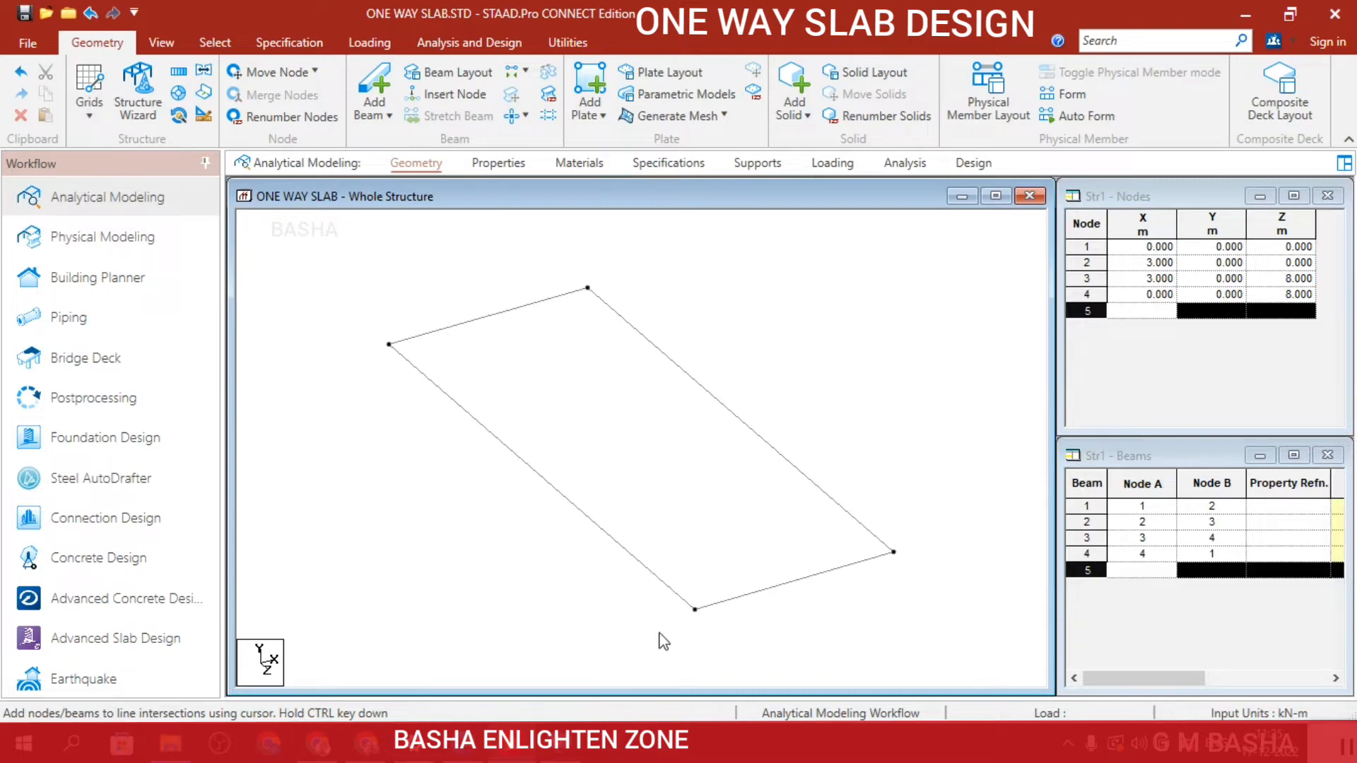
pyautogui.scroll(-2, 783, 407)
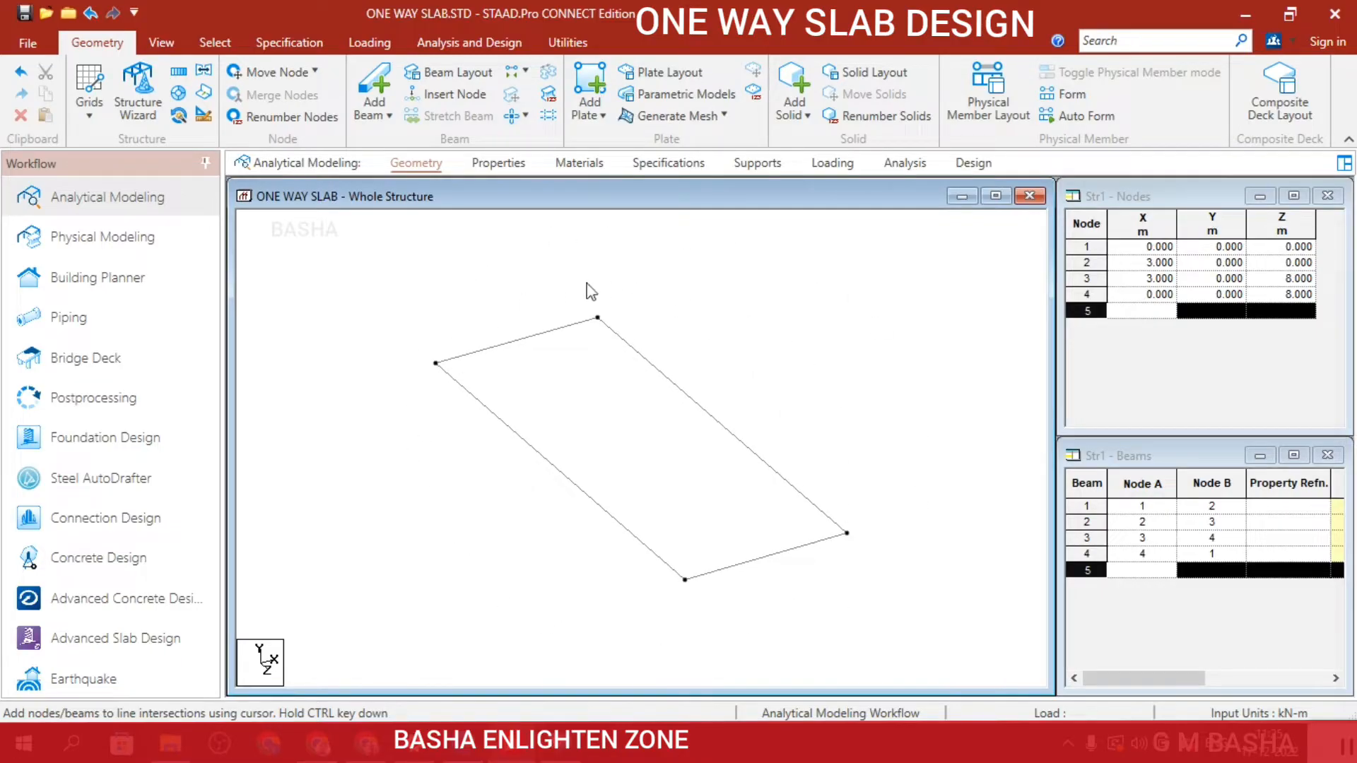
pyautogui.scroll(-1, 591, 291)
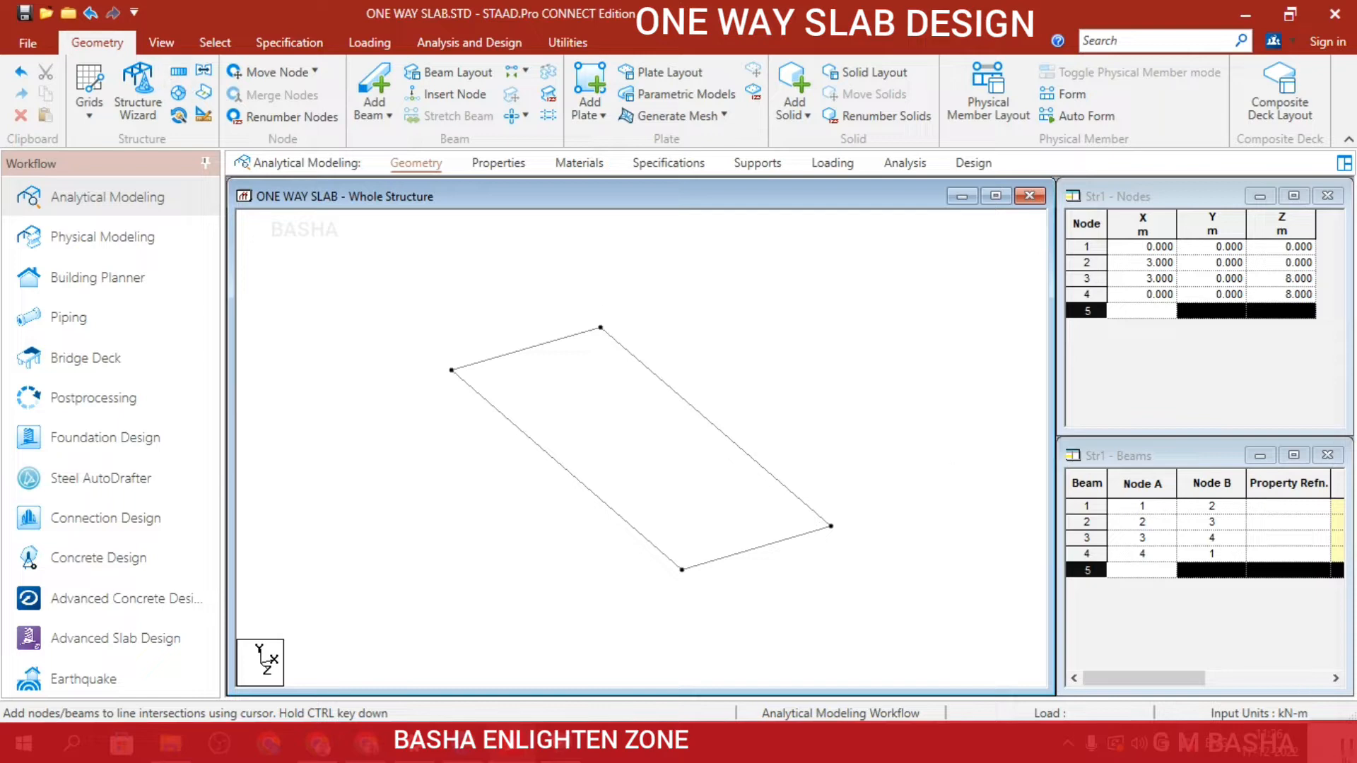
pyautogui.click(181, 73)
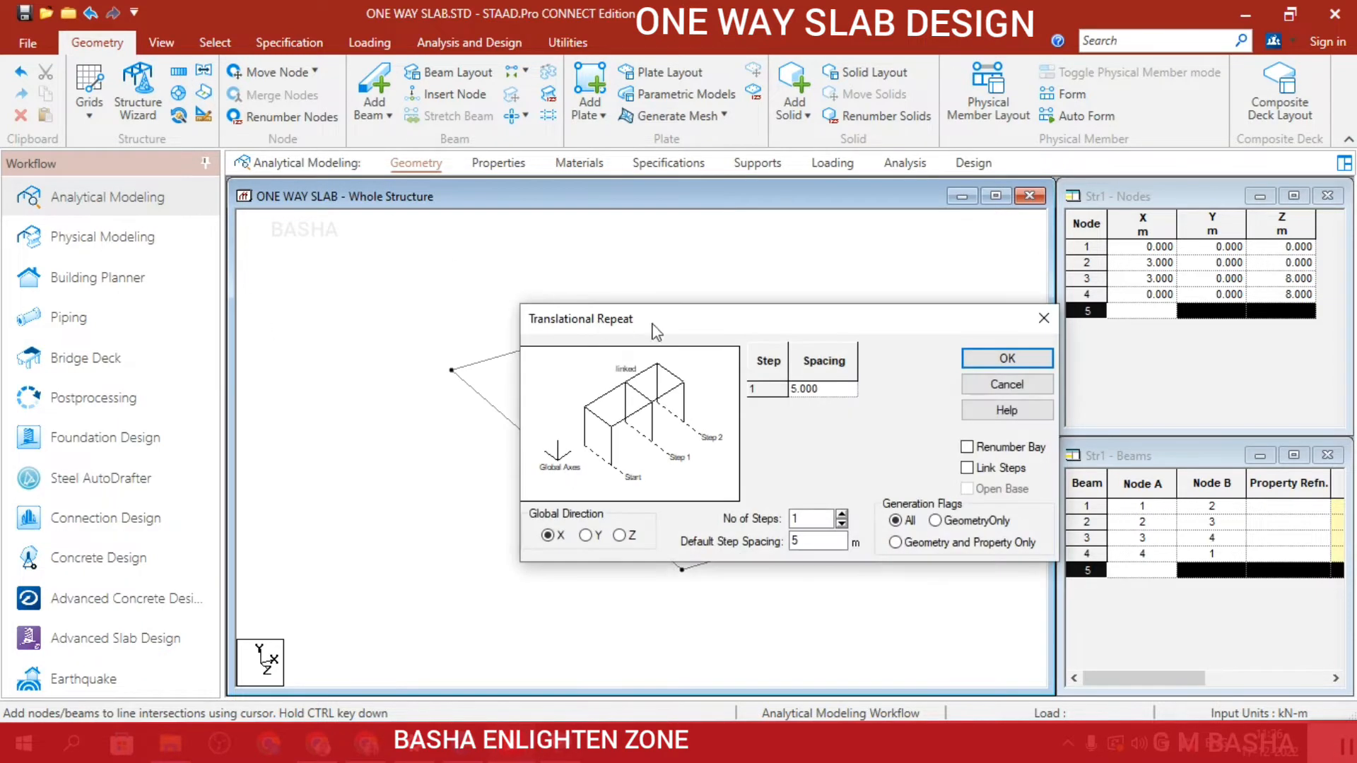
pyautogui.moveTo(707, 325); pyautogui.dragTo(986, 62)
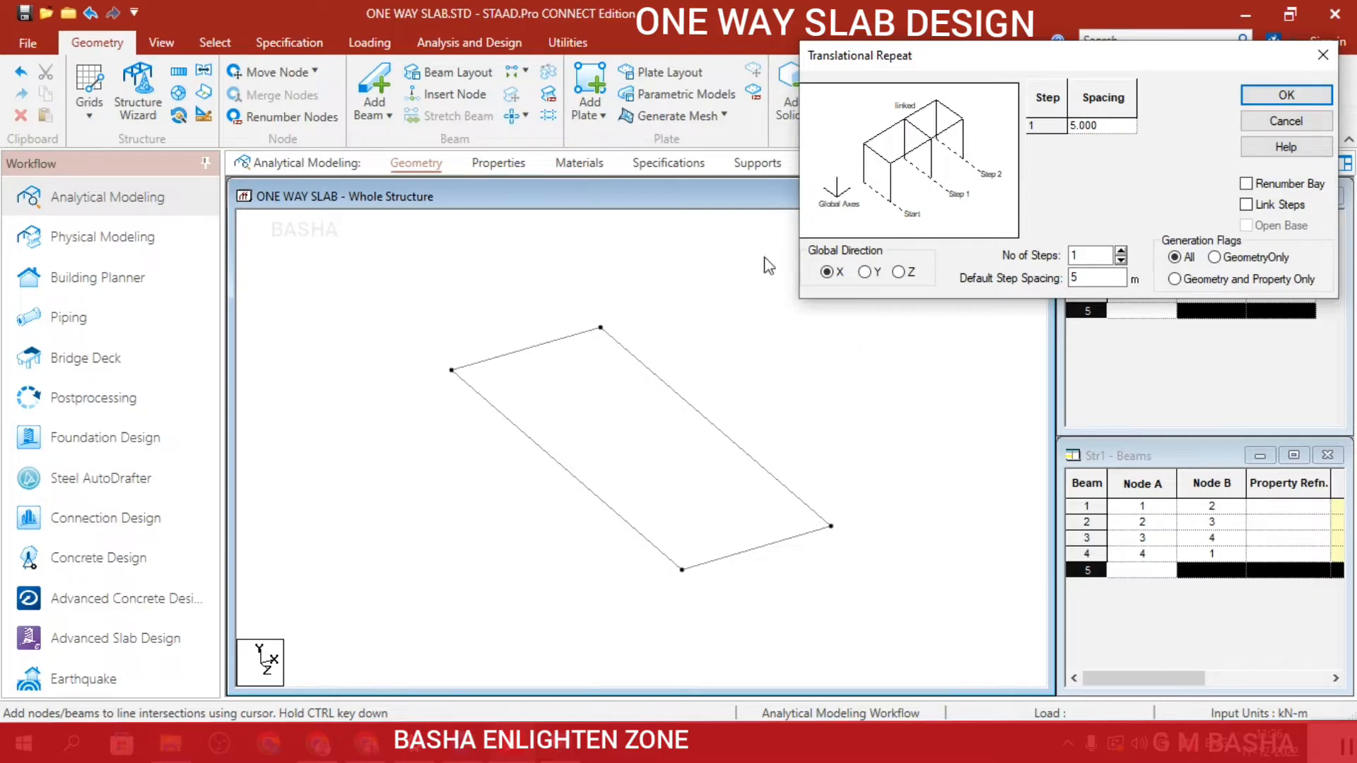
pyautogui.click(864, 272)
pyautogui.press('Escape')
# Select the rectangle's four corner nodes and copy them with a one-step Translational Repeat in the Y direction at 5 m spacing.
pyautogui.click(215, 42)
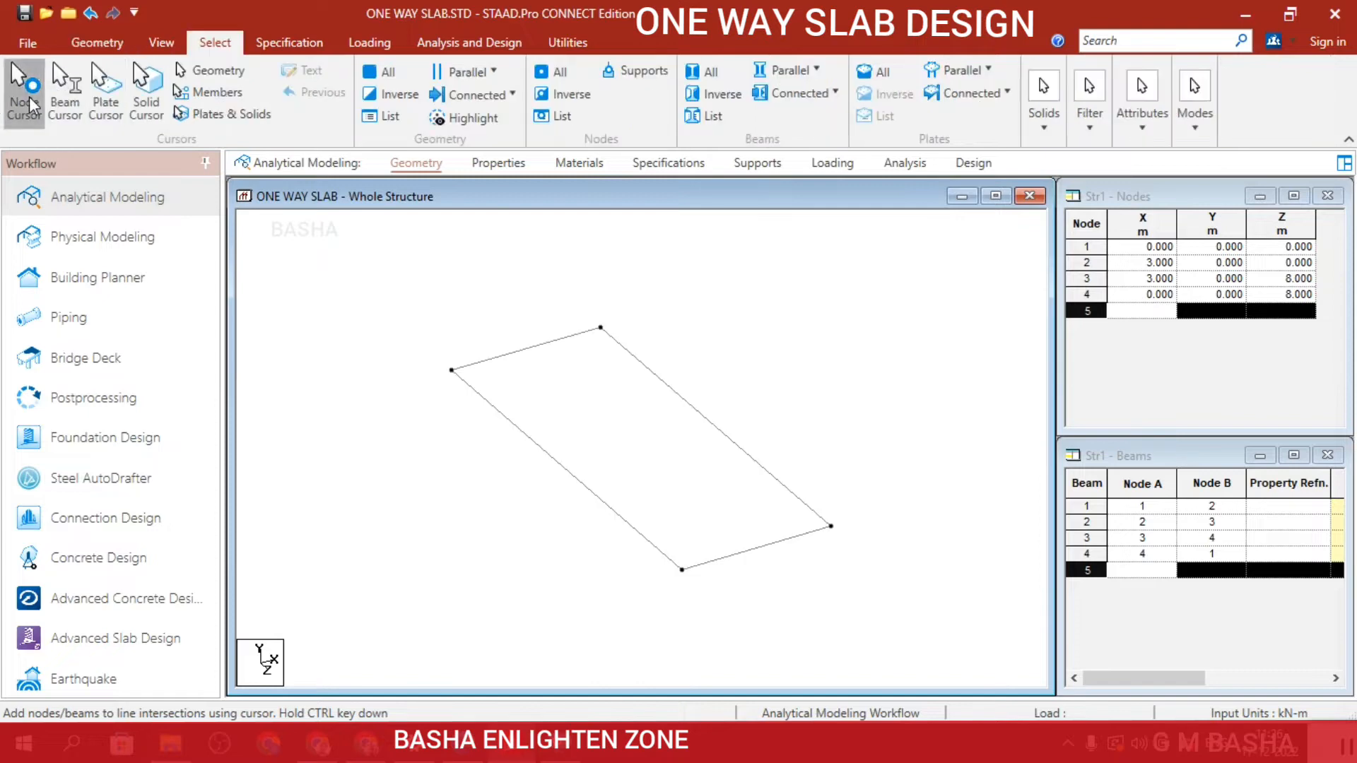
pyautogui.click(24, 91)
pyautogui.moveTo(370, 273); pyautogui.dragTo(896, 636)
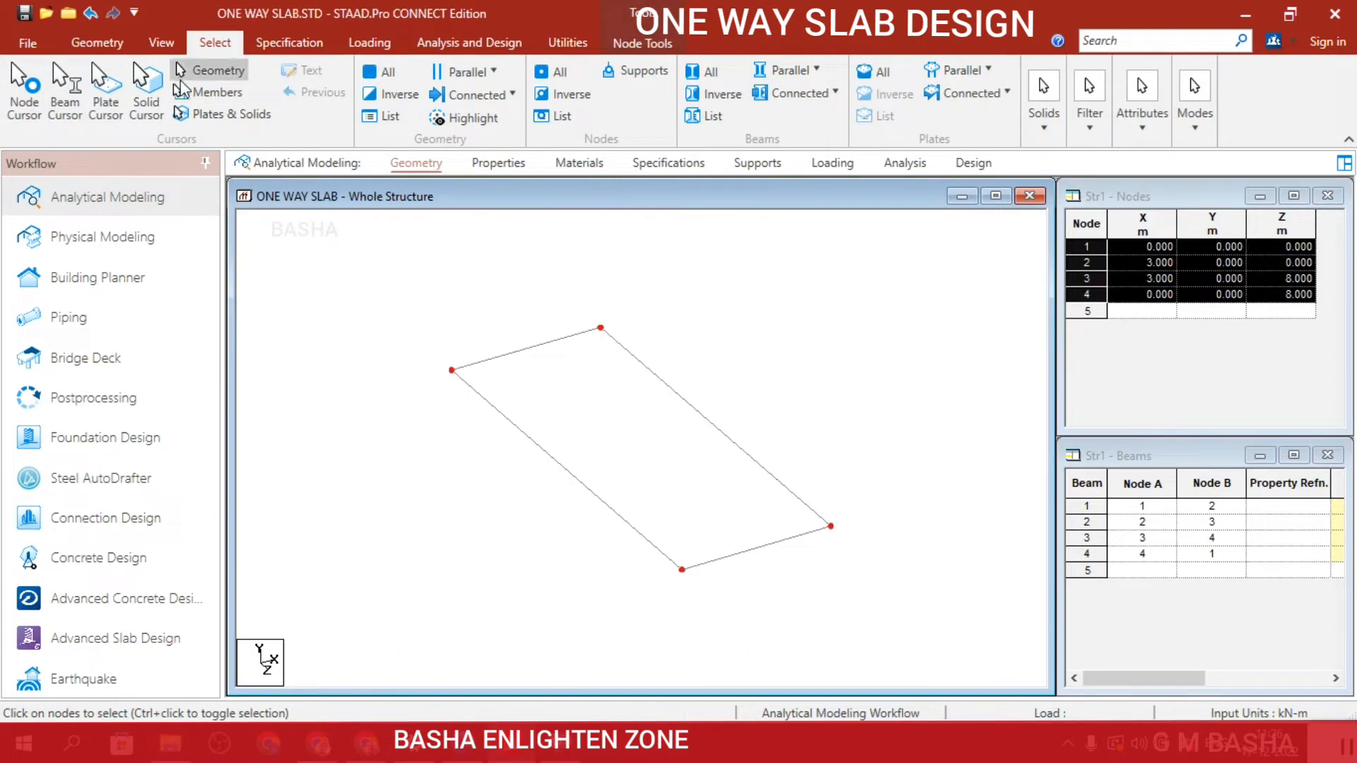
pyautogui.click(106, 45)
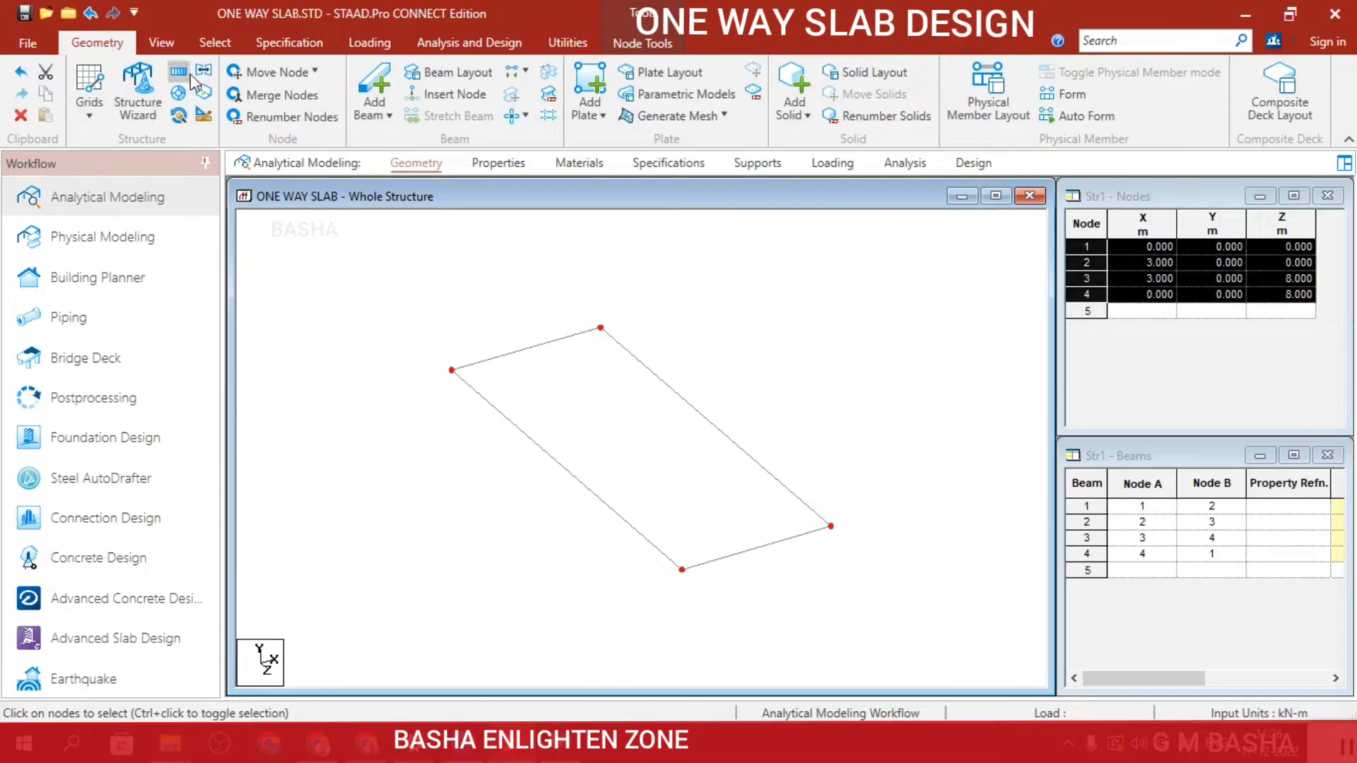
pyautogui.click(181, 71)
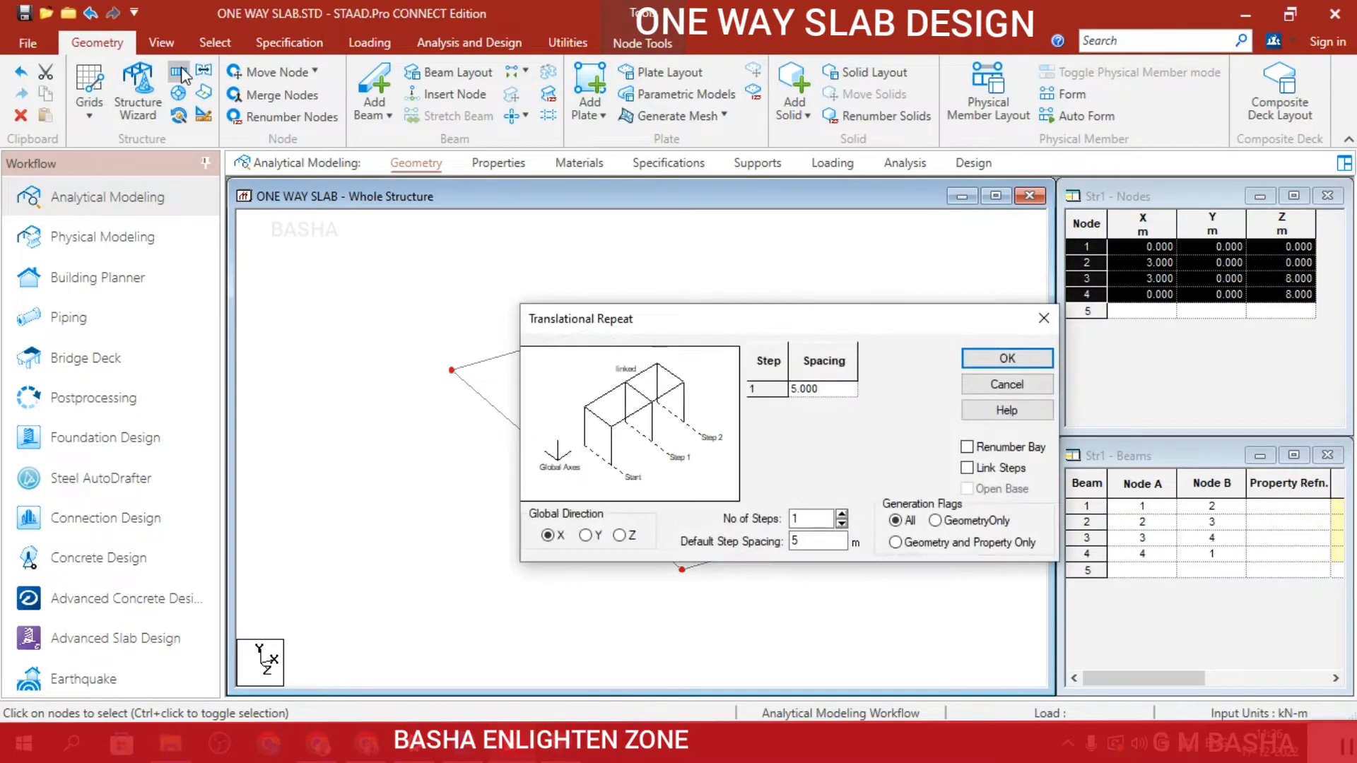
pyautogui.moveTo(783, 328); pyautogui.dragTo(1010, 121)
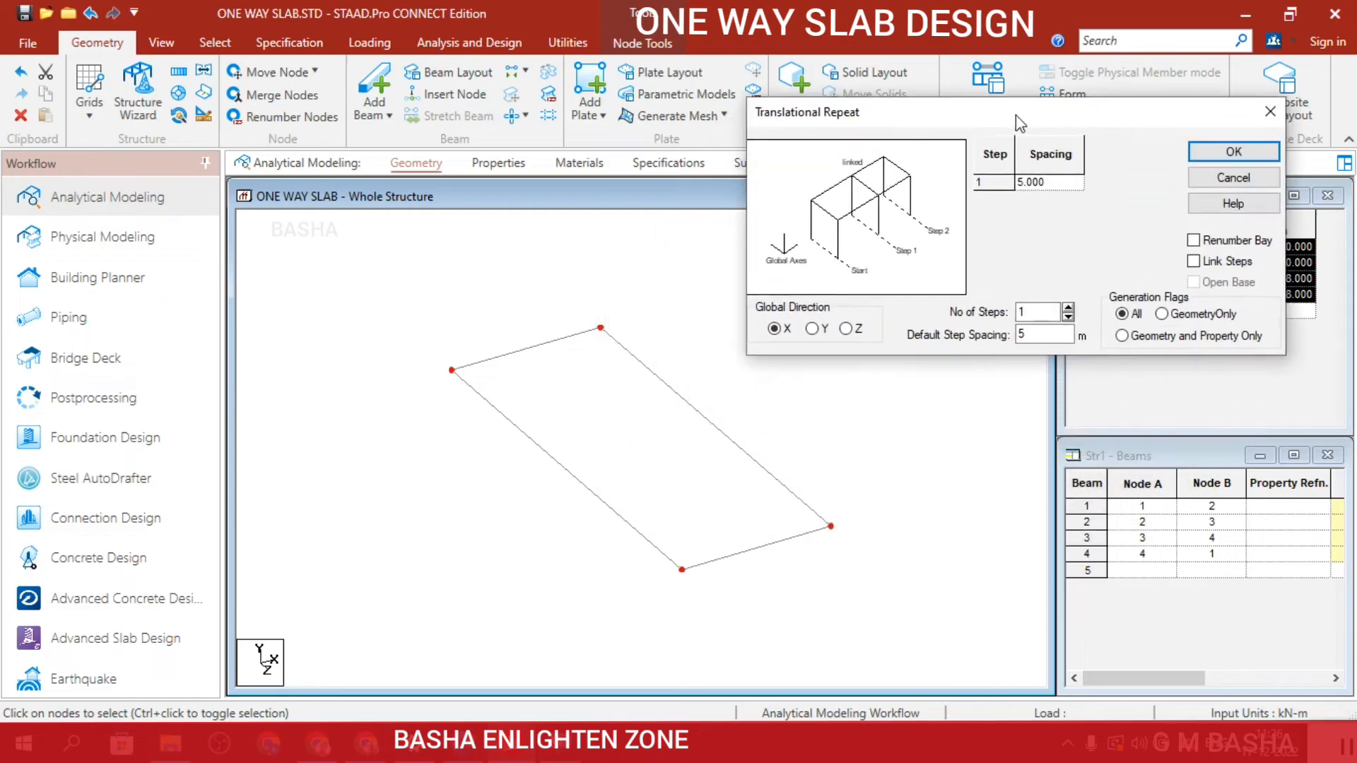
pyautogui.click(813, 329)
pyautogui.click(1038, 335)
pyautogui.click(1016, 393)
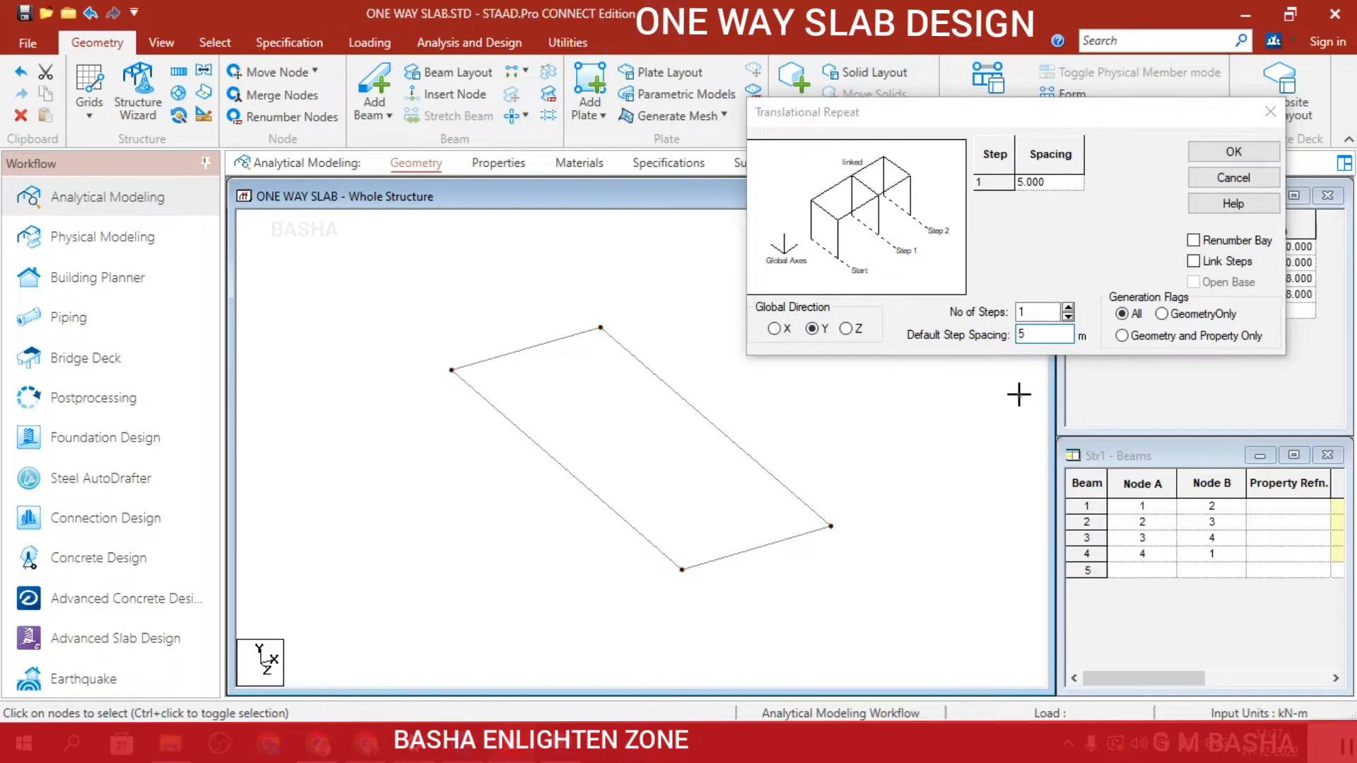
pyautogui.click(1212, 159)
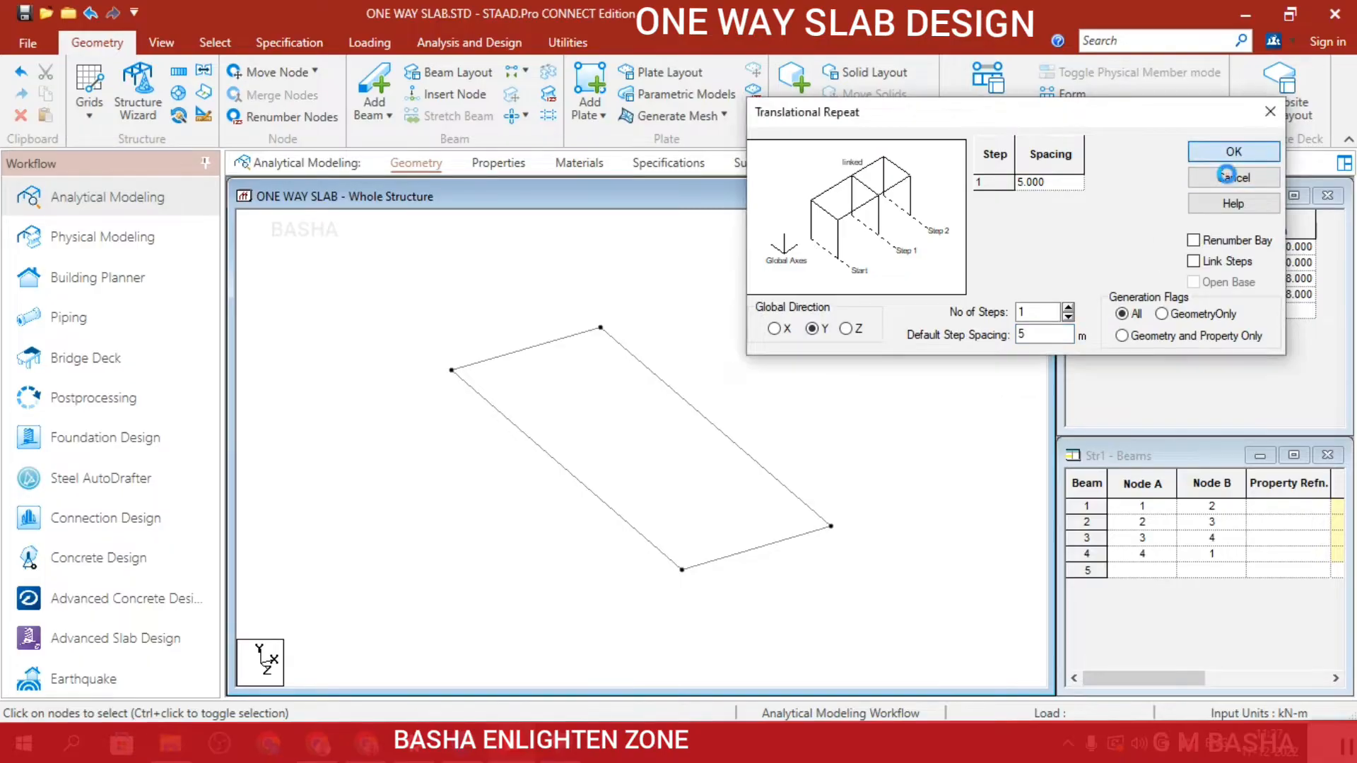
pyautogui.click(1161, 281)
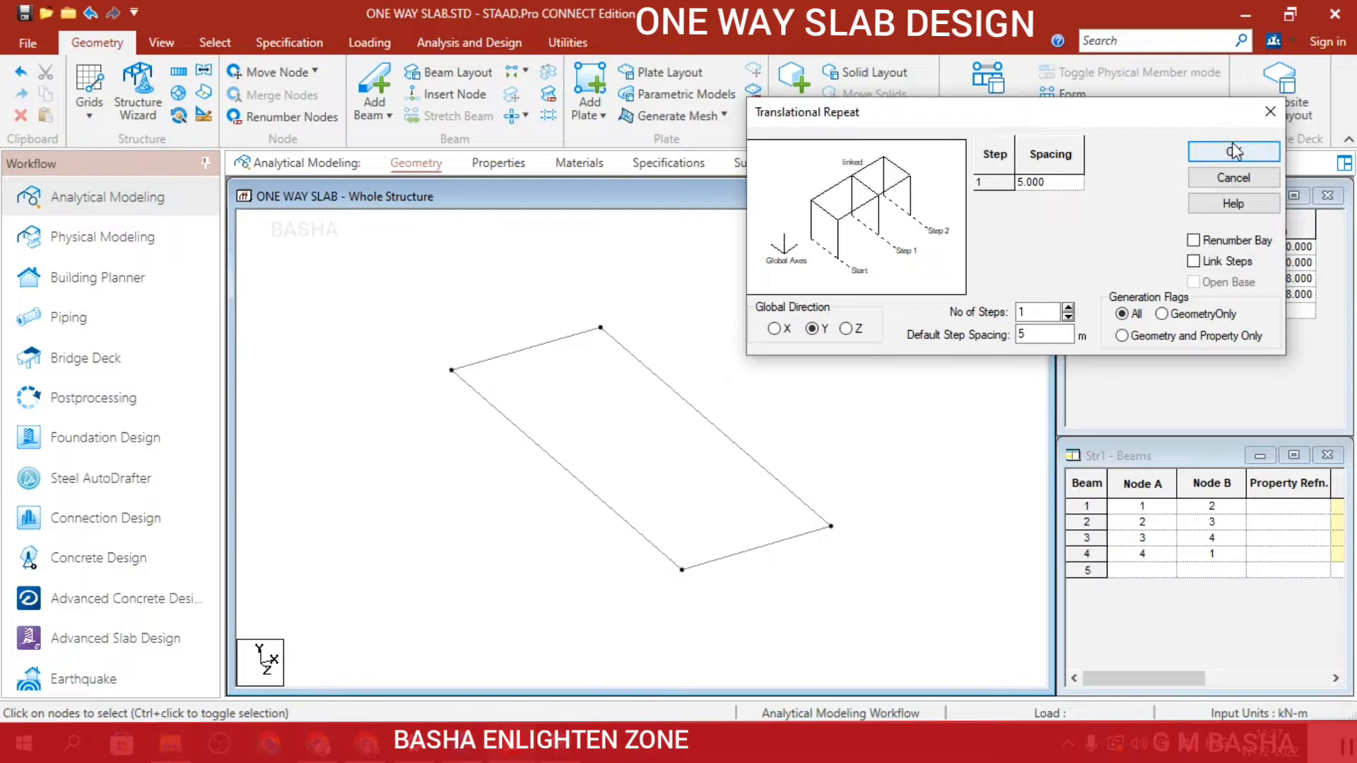
pyautogui.moveTo(346, 282); pyautogui.dragTo(883, 664)
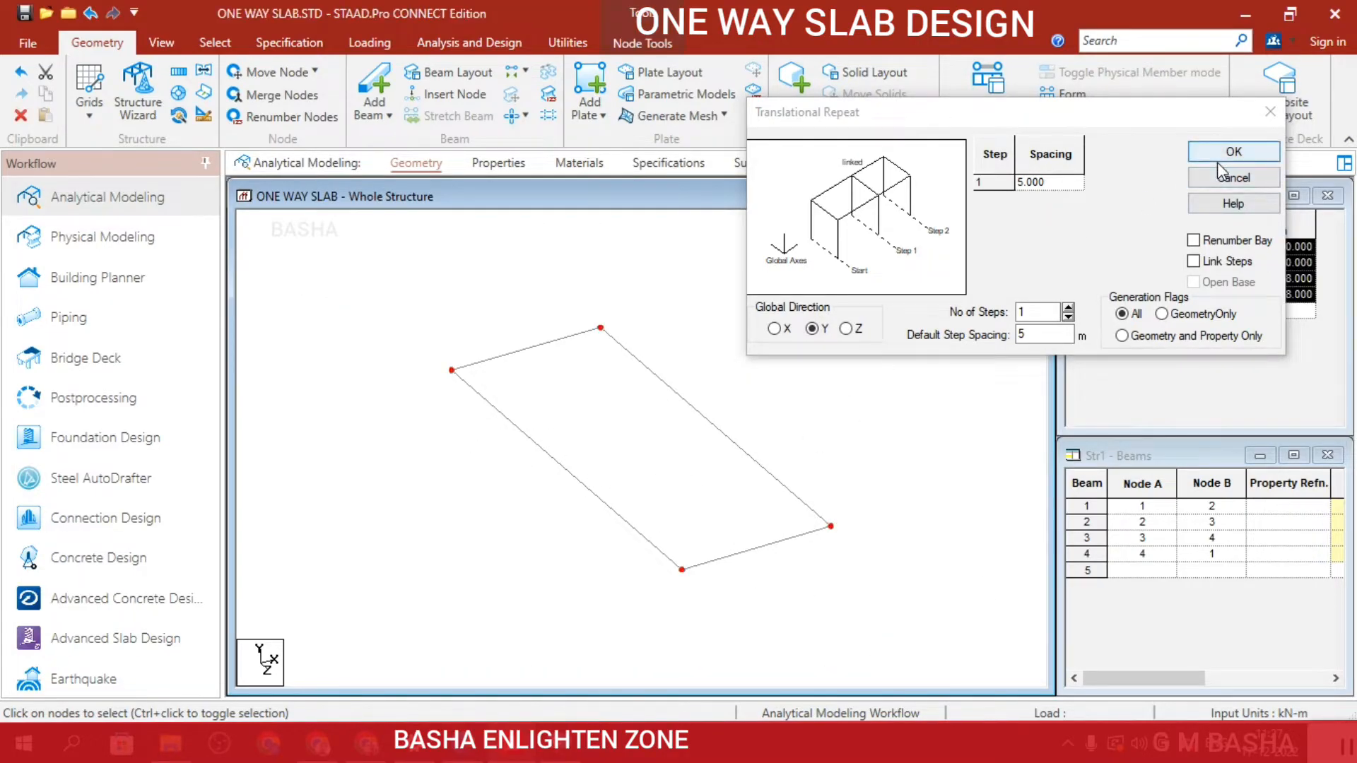
pyautogui.click(1233, 152)
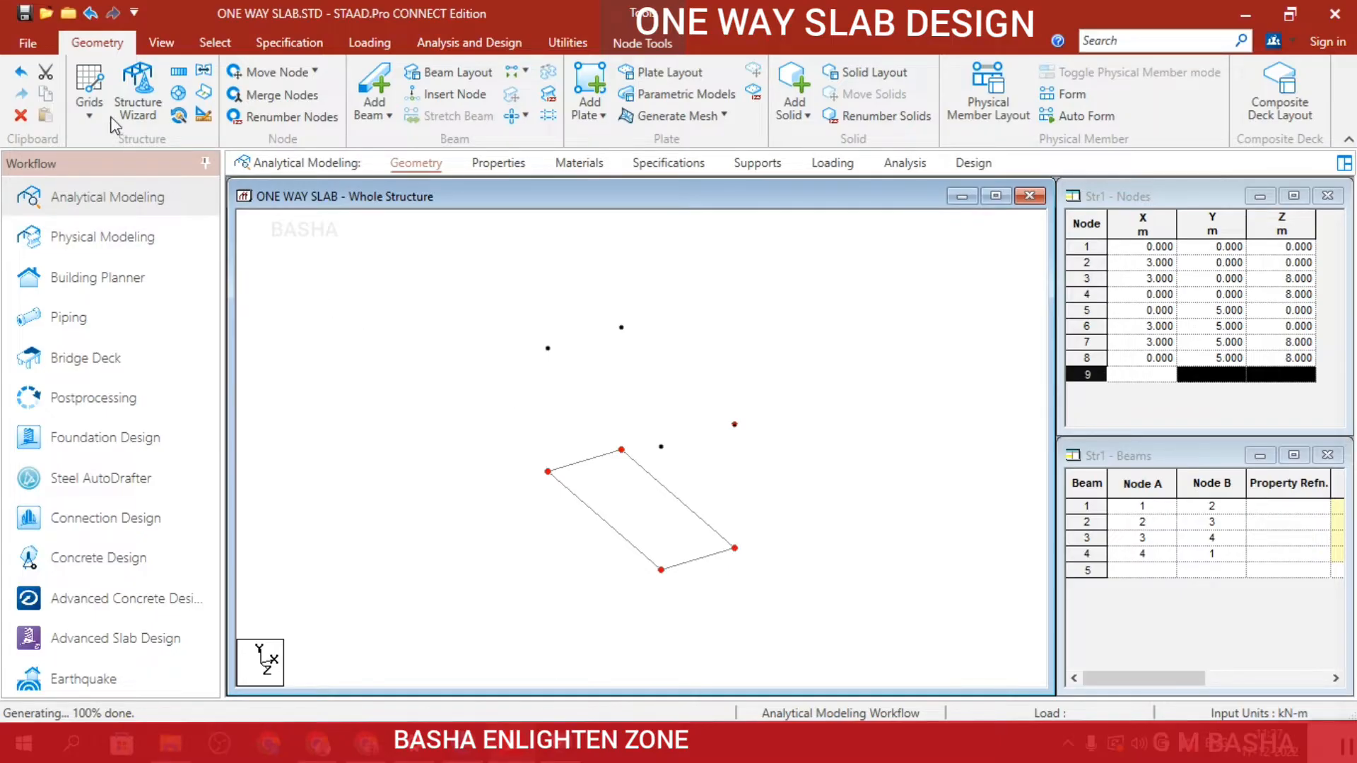
# Try a one-step Translational Repeat of the rectangle's four beams in Y at -5 m spacing without linking, and undo it.
pyautogui.click(178, 70)
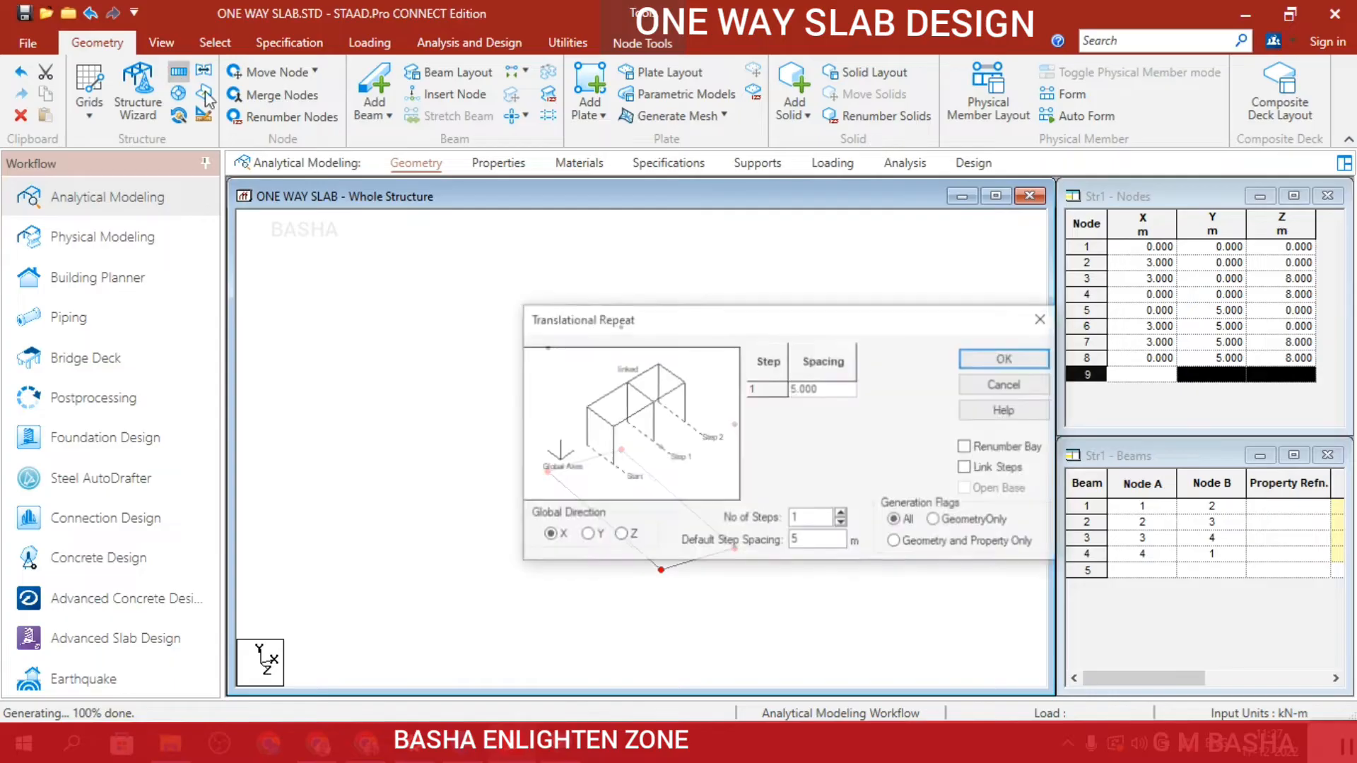
pyautogui.click(586, 535)
pyautogui.moveTo(684, 338); pyautogui.dragTo(936, 58)
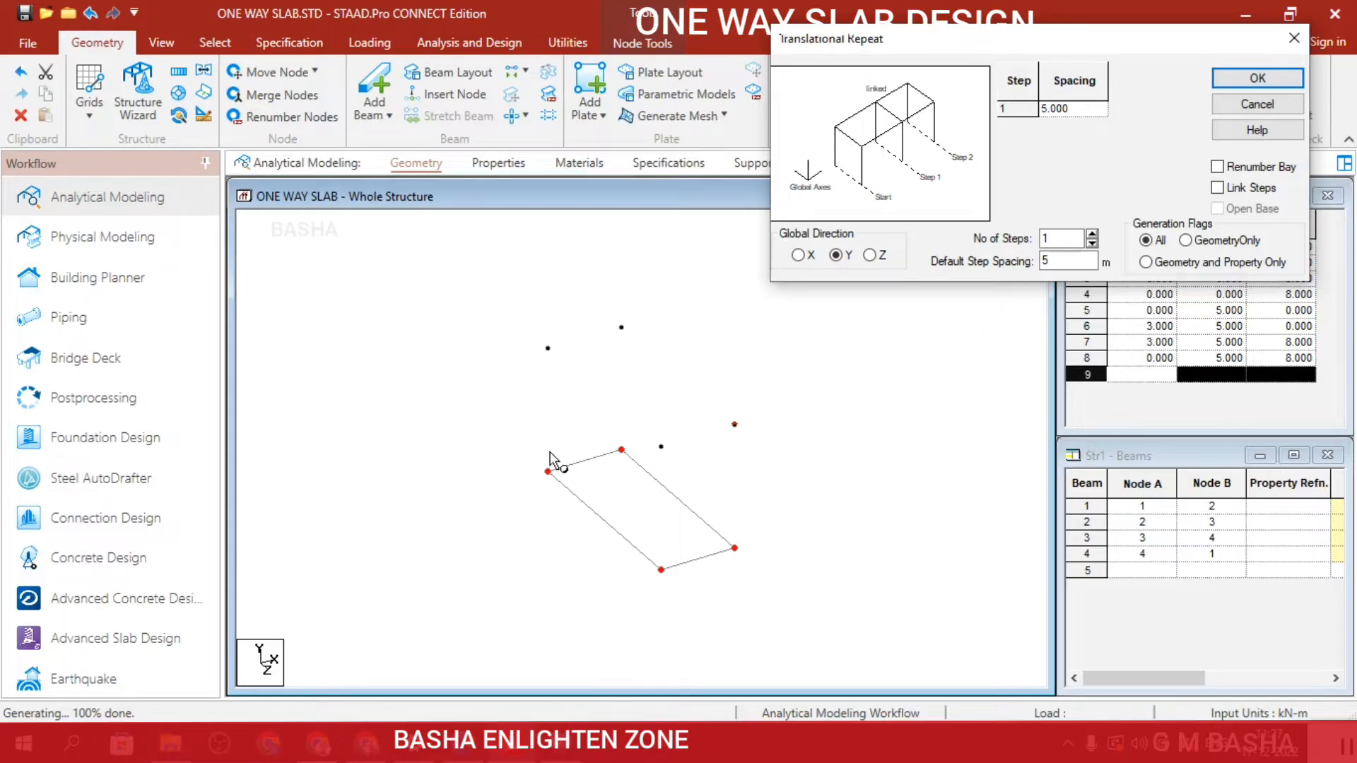
pyautogui.click(543, 378)
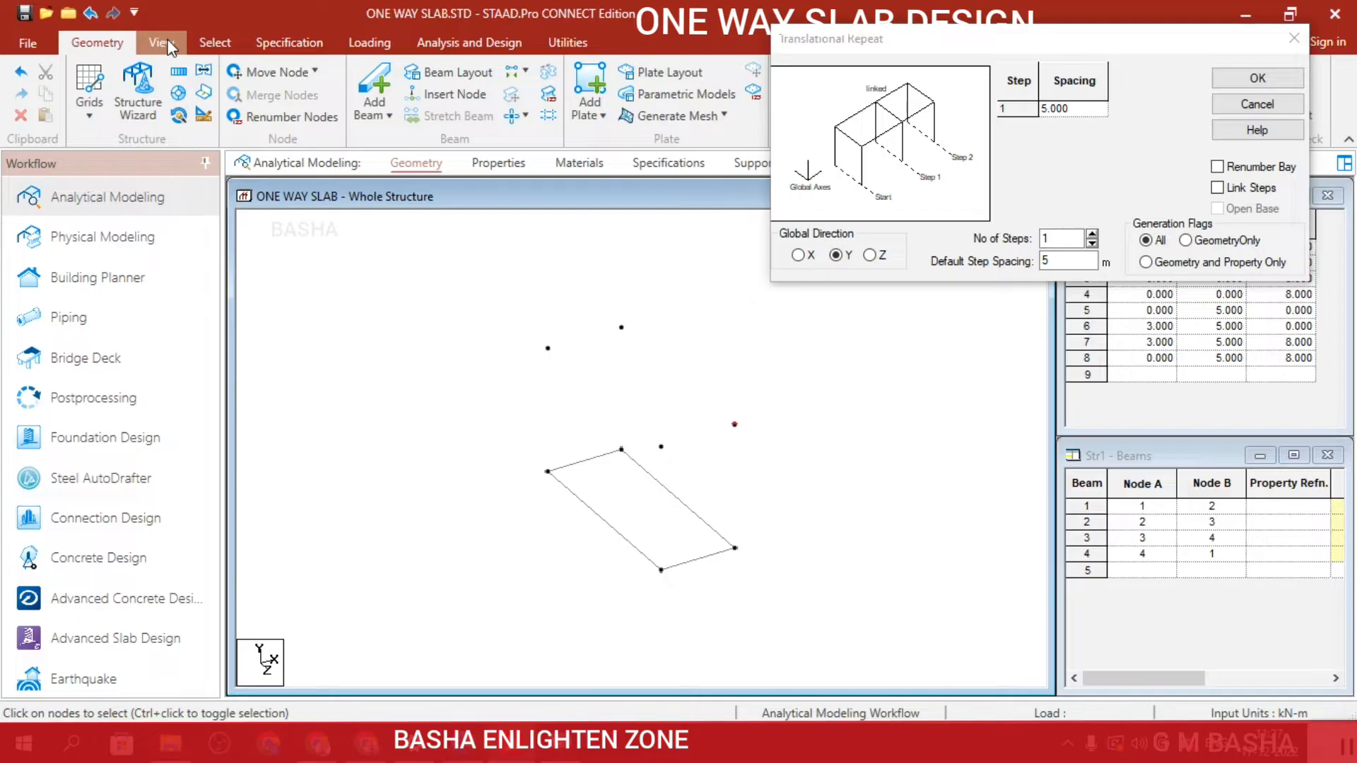
pyautogui.click(209, 42)
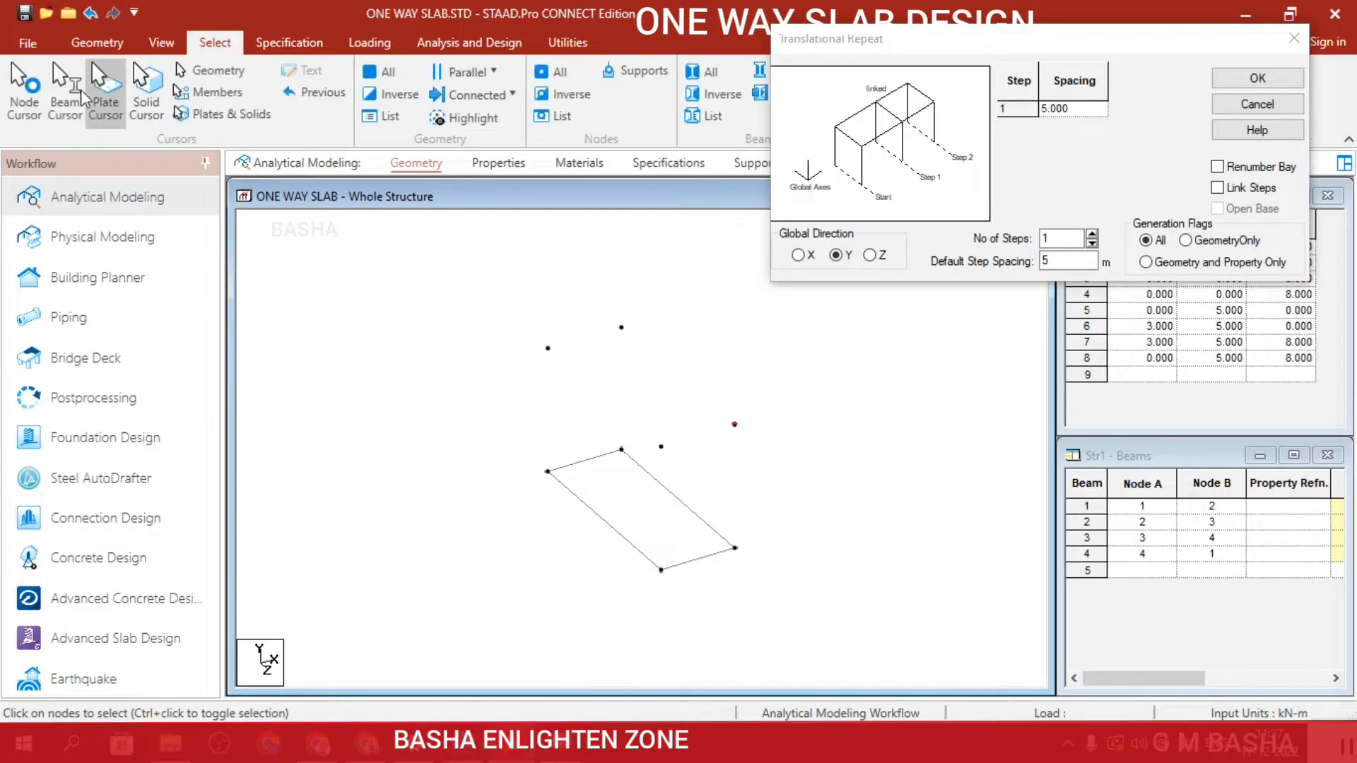
pyautogui.click(212, 70)
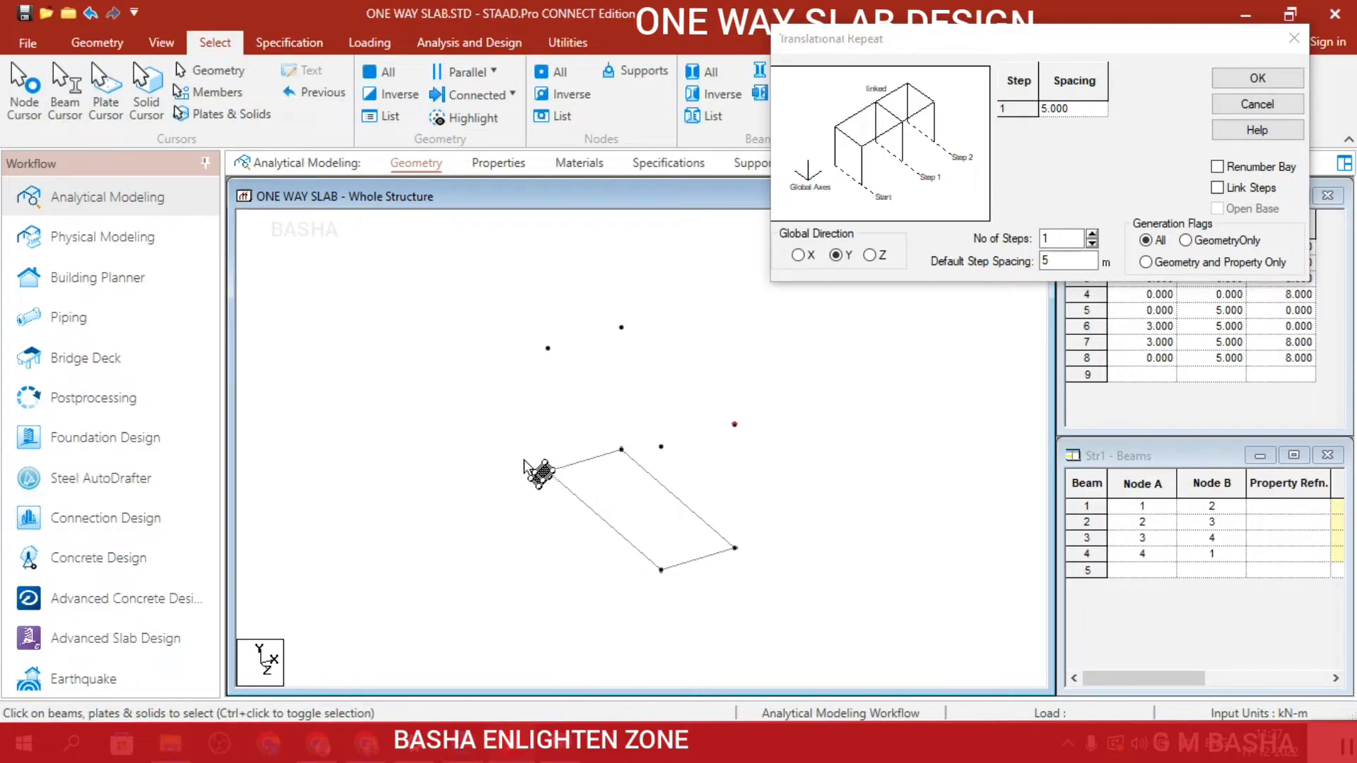
pyautogui.moveTo(516, 448); pyautogui.dragTo(749, 673)
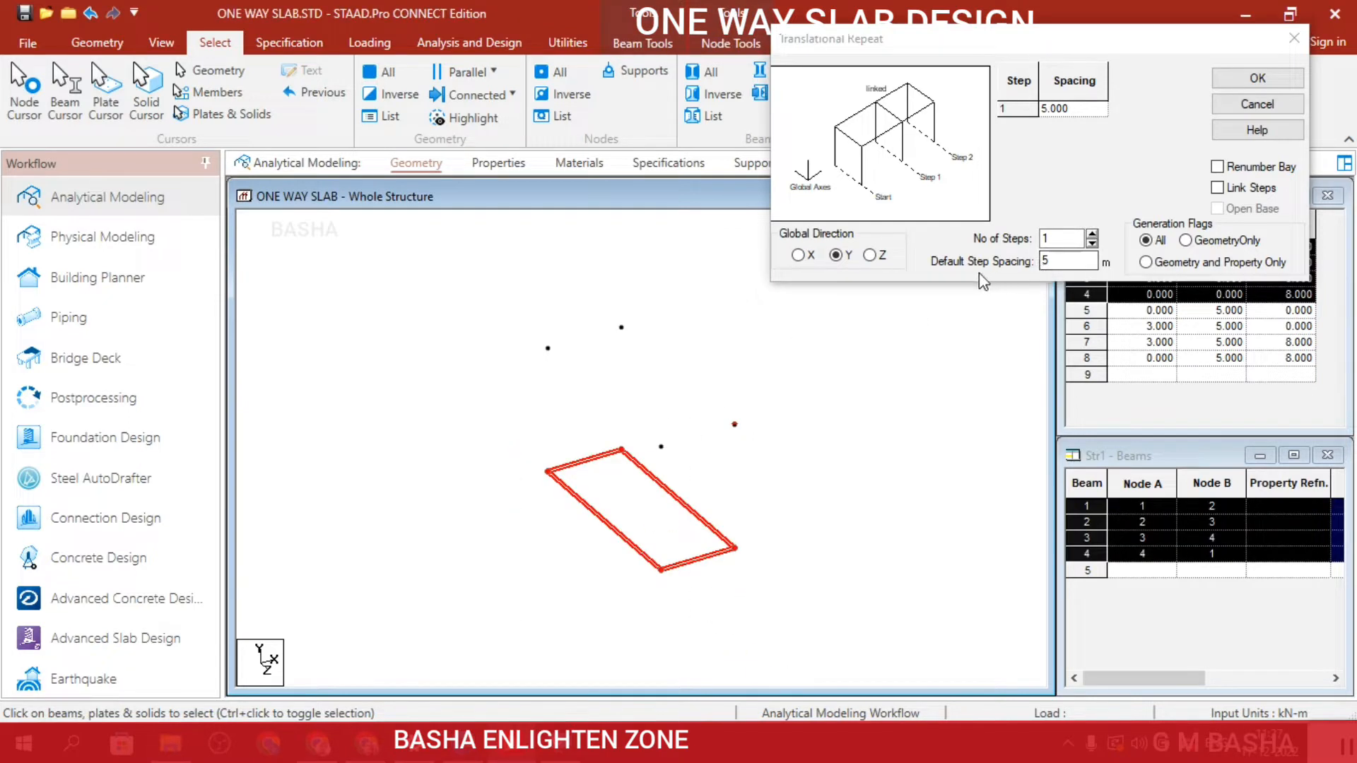
pyautogui.click(1045, 261)
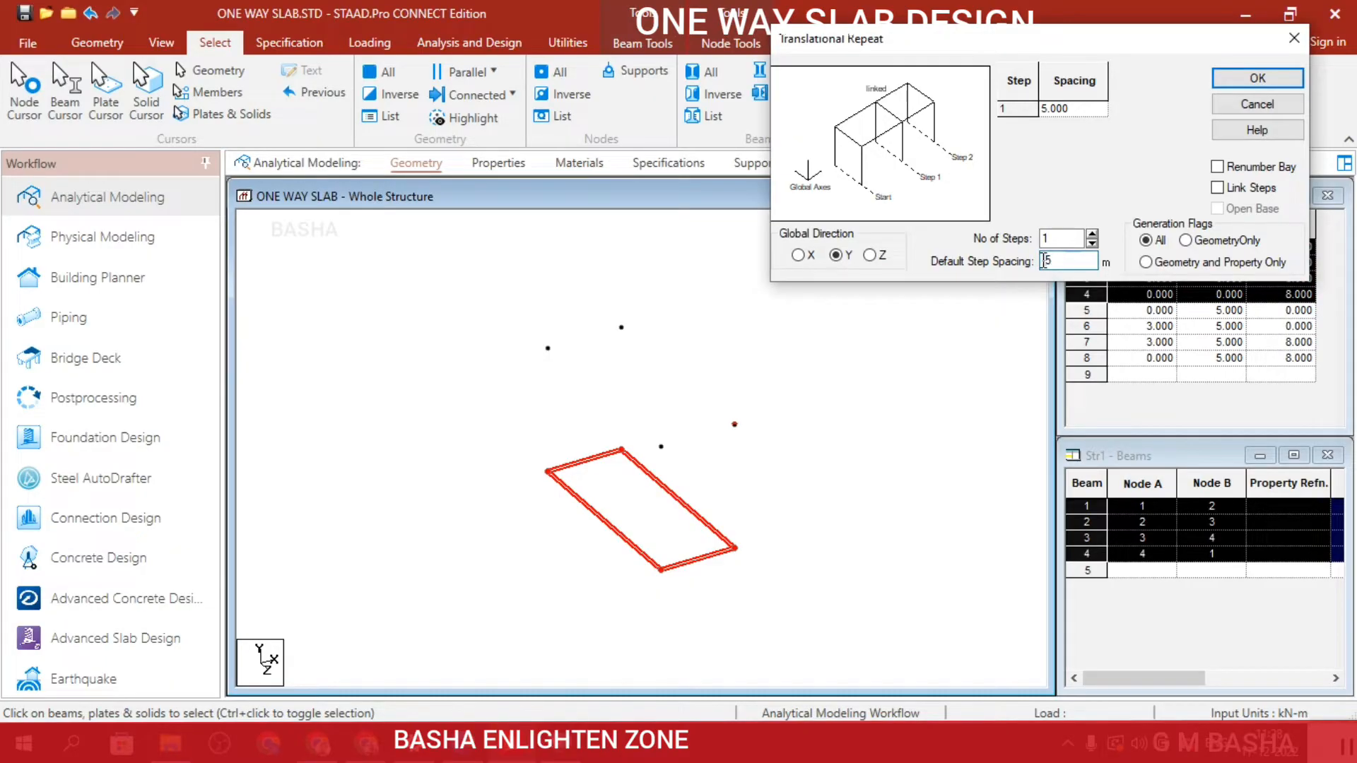
pyautogui.write('-')
pyautogui.click(1271, 83)
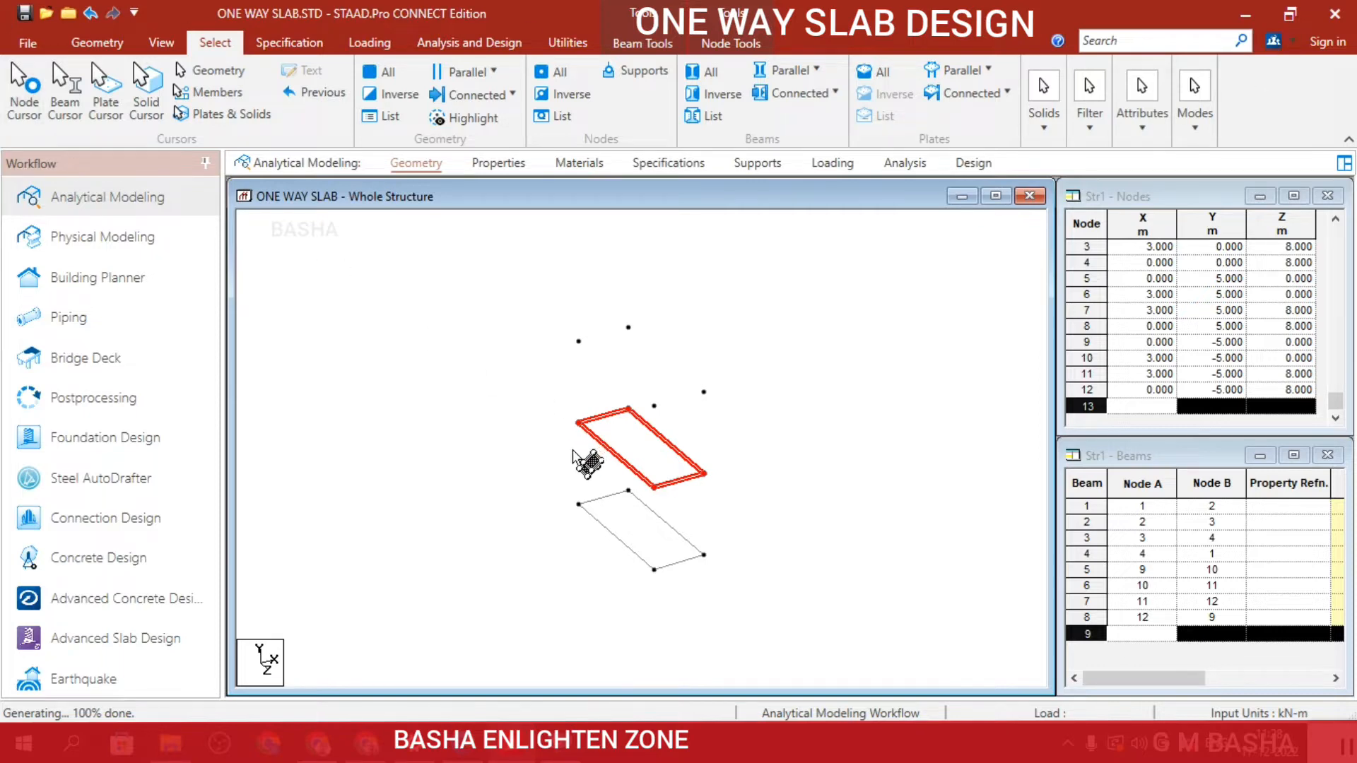
pyautogui.hotkey('ctrl', 'z')
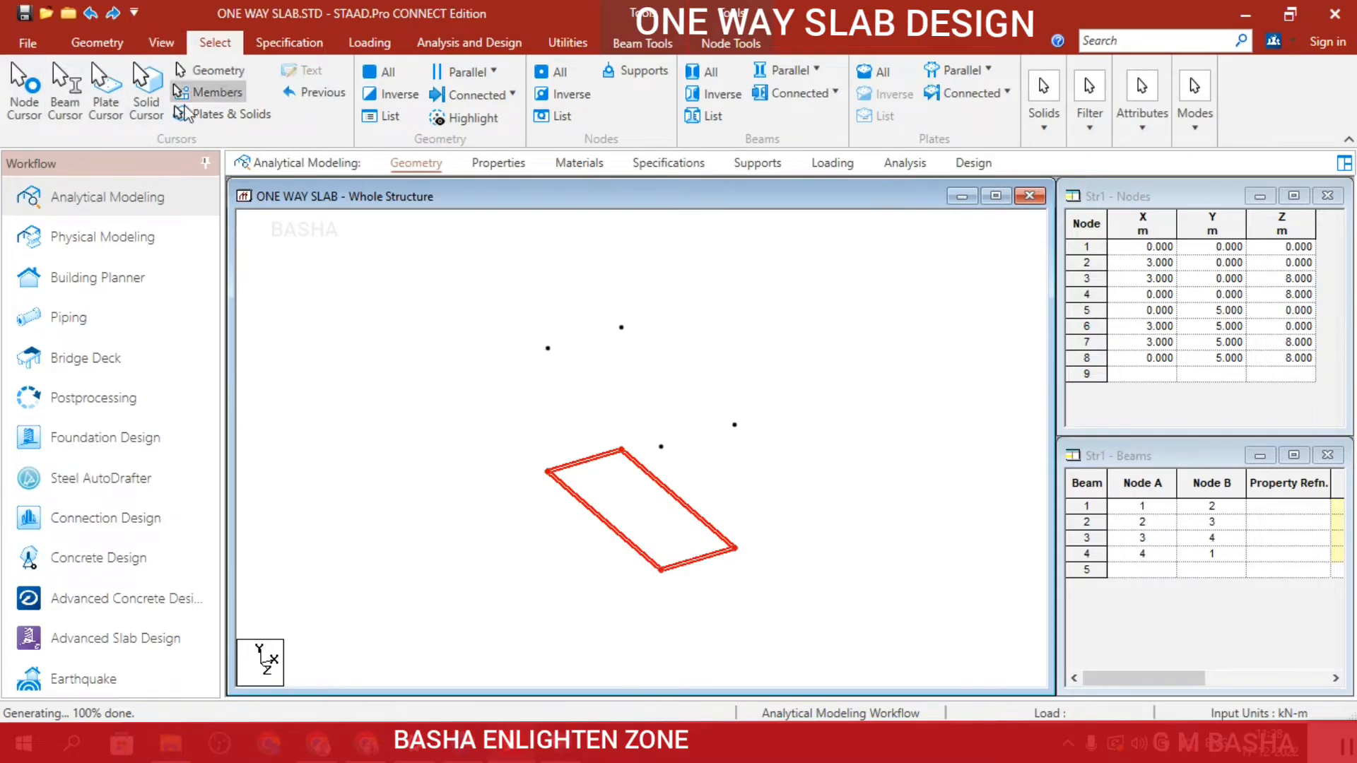
# Copy the rectangle's four beams with a one-step Translational Repeat in Y at -5 m spacing with Link Steps enabled.
pyautogui.click(170, 45)
pyautogui.click(99, 44)
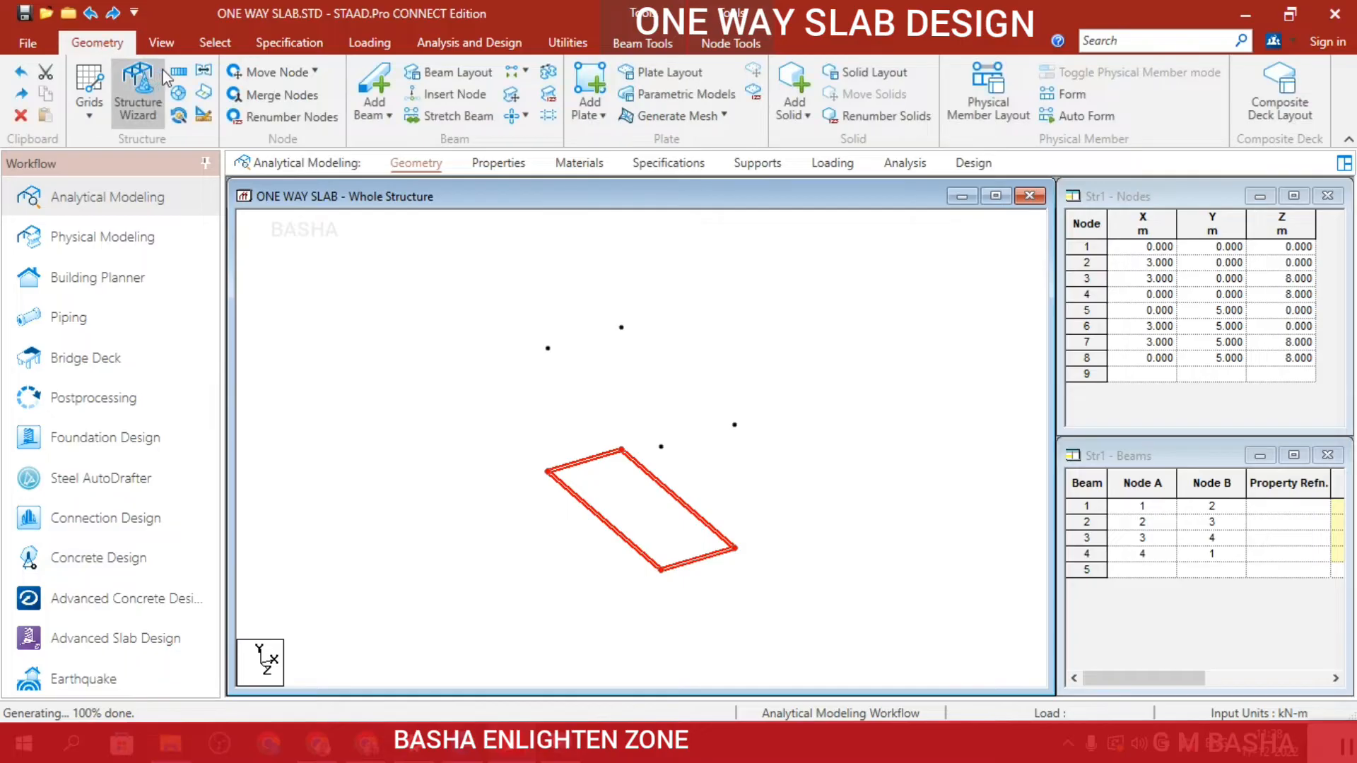
pyautogui.click(178, 71)
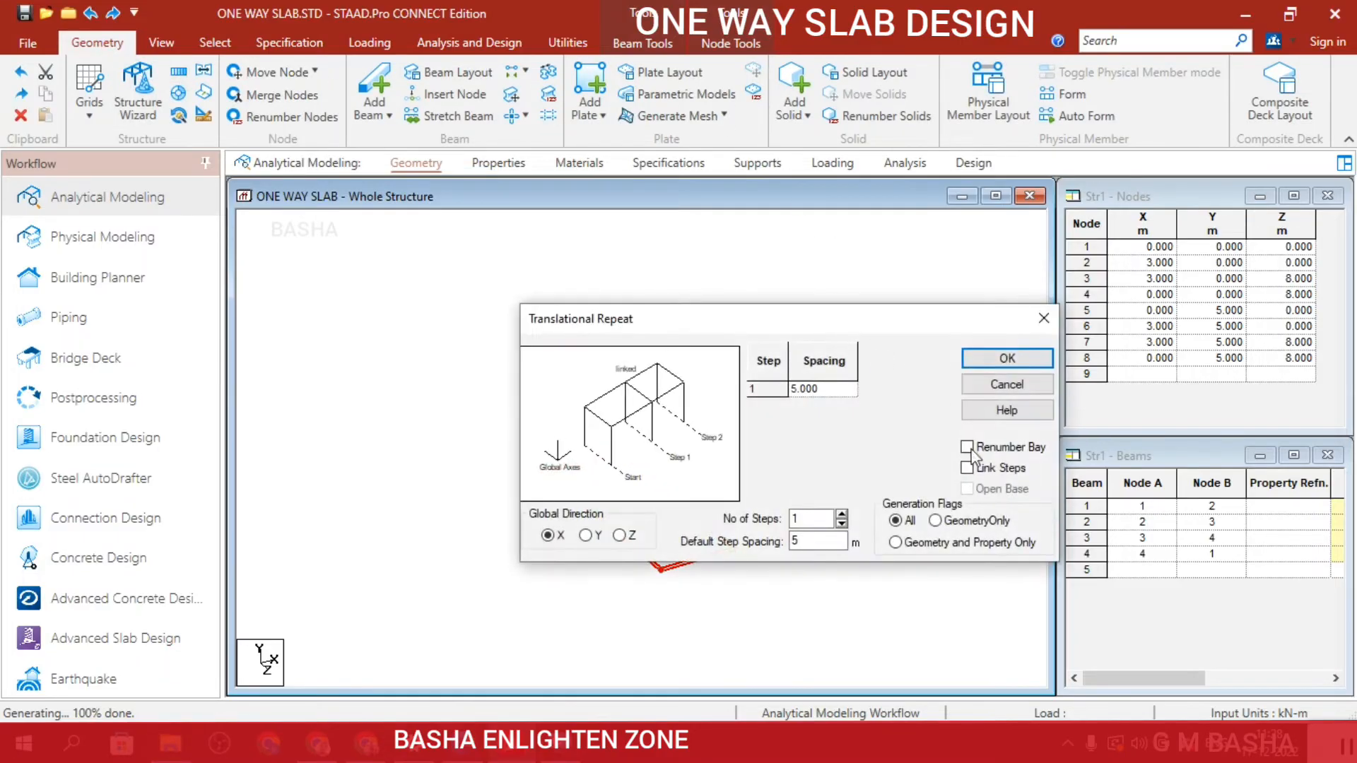
pyautogui.moveTo(917, 327); pyautogui.dragTo(1092, 78)
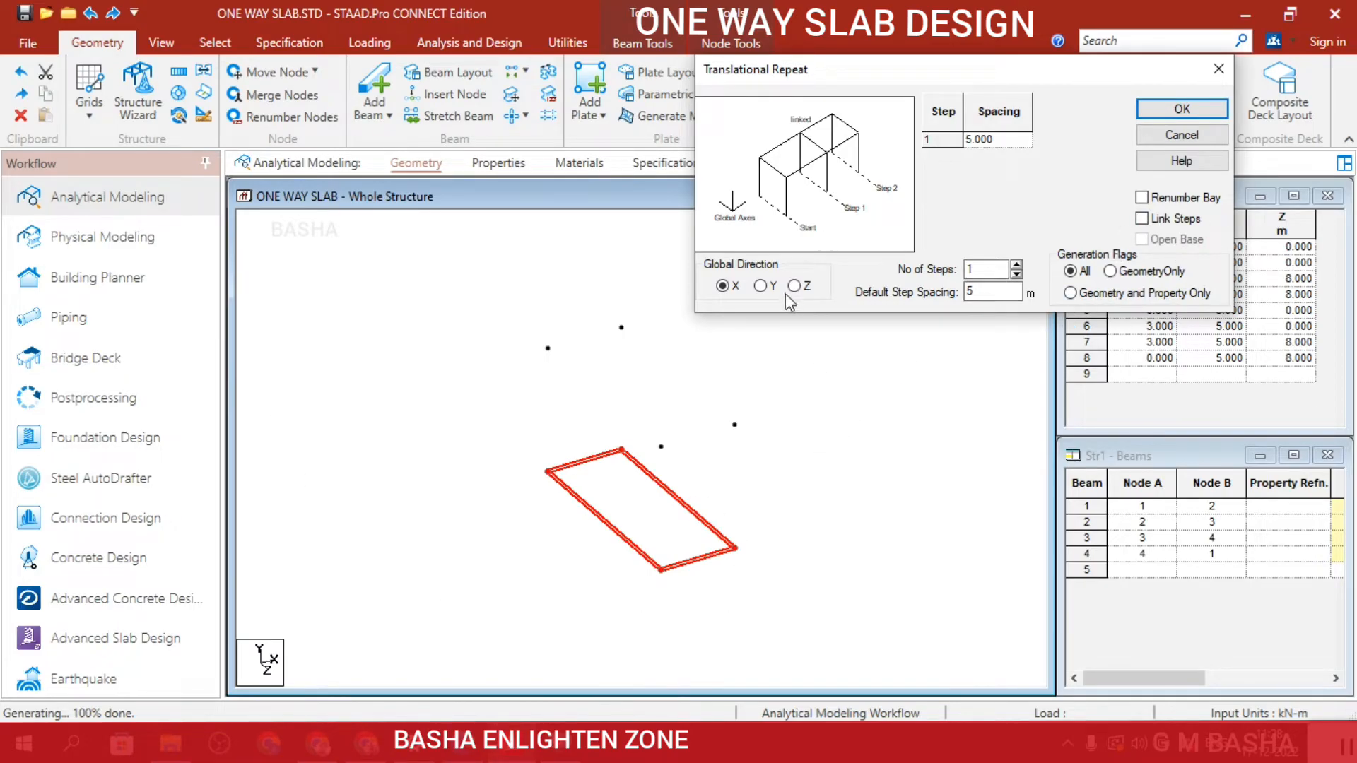
pyautogui.click(763, 288)
pyautogui.click(975, 294)
pyautogui.press('BackSpace')
pyautogui.write('-5')
pyautogui.click(1180, 110)
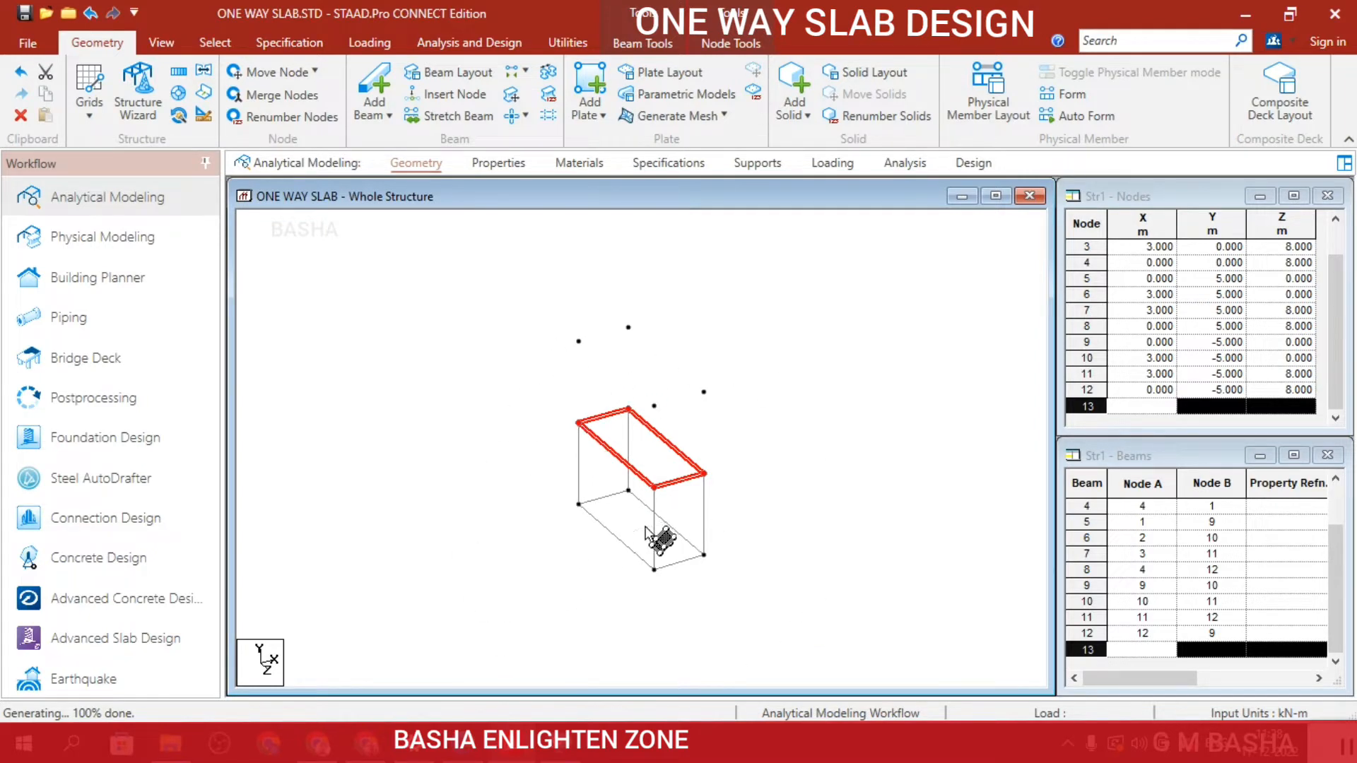
pyautogui.click(580, 456)
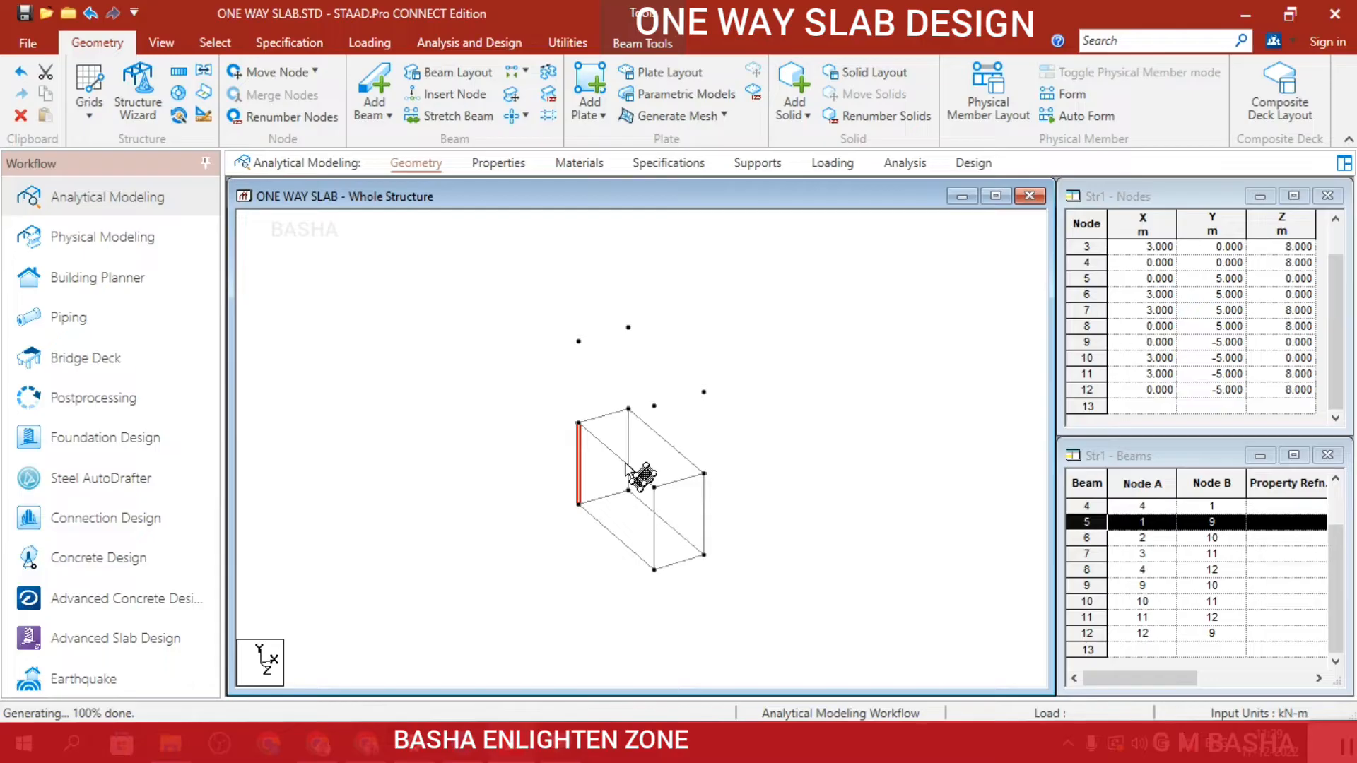
pyautogui.click(845, 403)
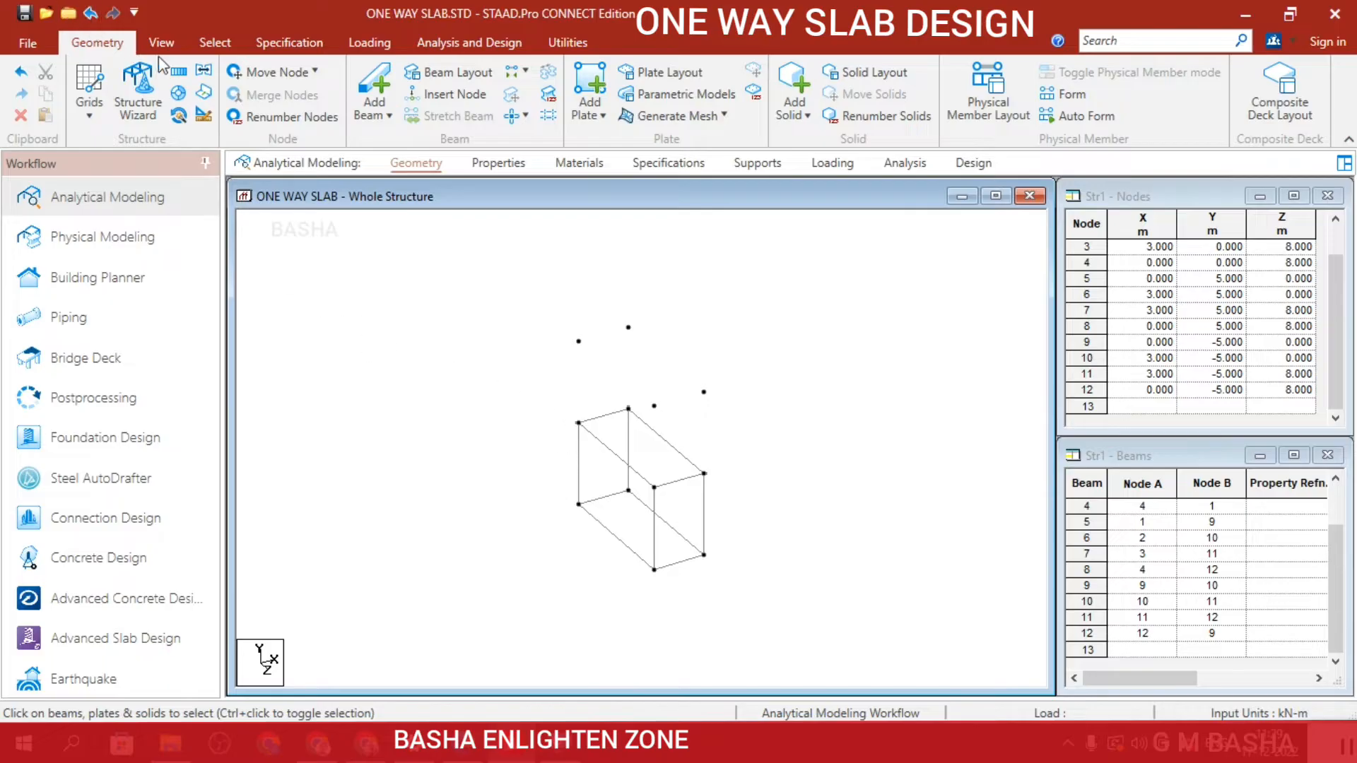
# Select the whole box frame and copy it with a one-step Translational Repeat in X at 3 m spacing with Link Steps enabled.
pyautogui.click(181, 75)
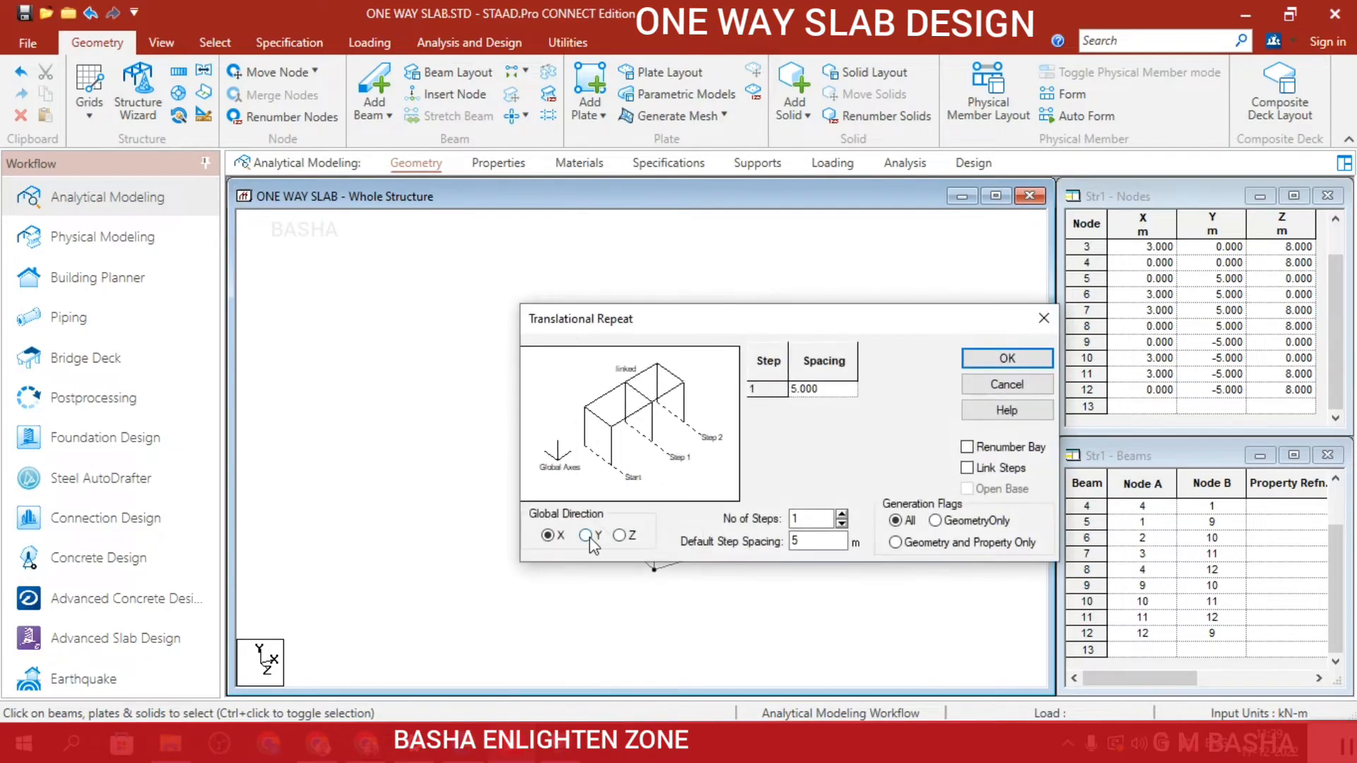
pyautogui.moveTo(773, 321); pyautogui.dragTo(952, 161)
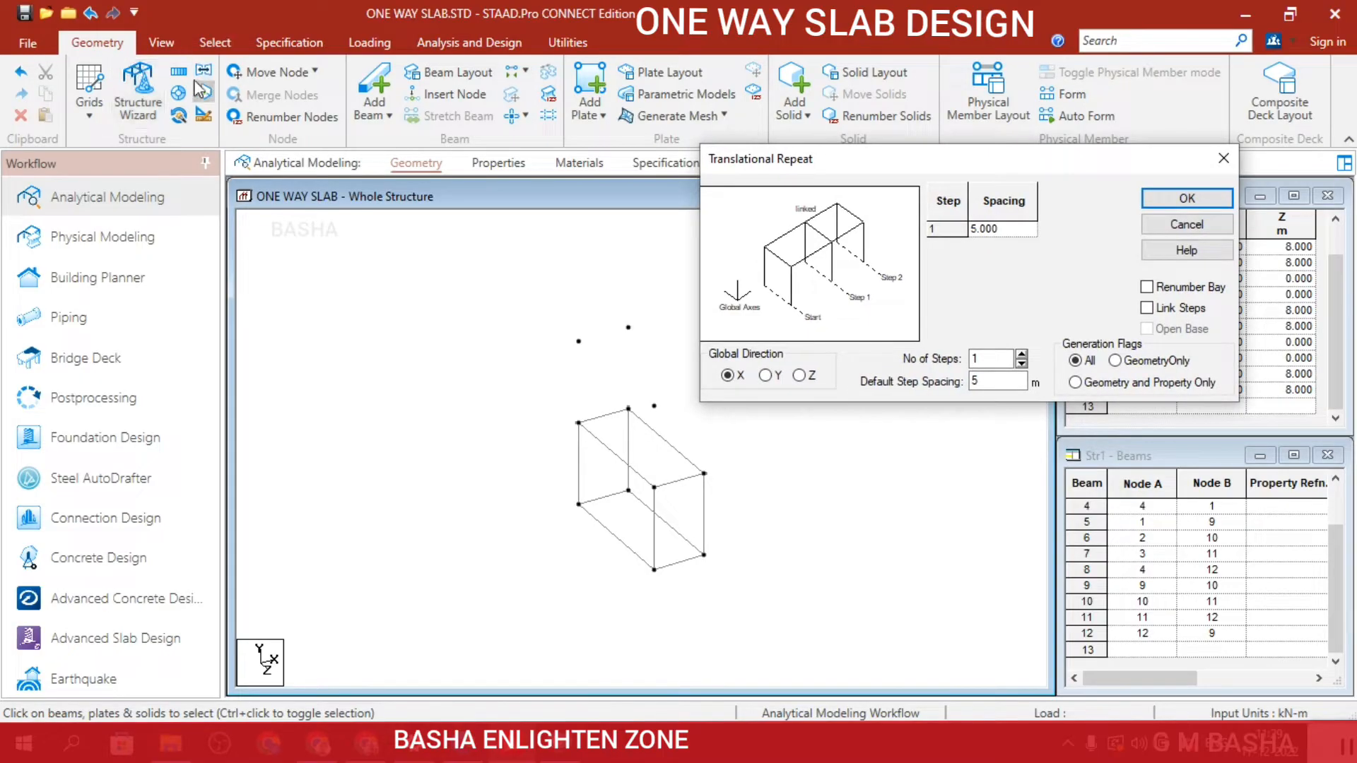
pyautogui.click(205, 45)
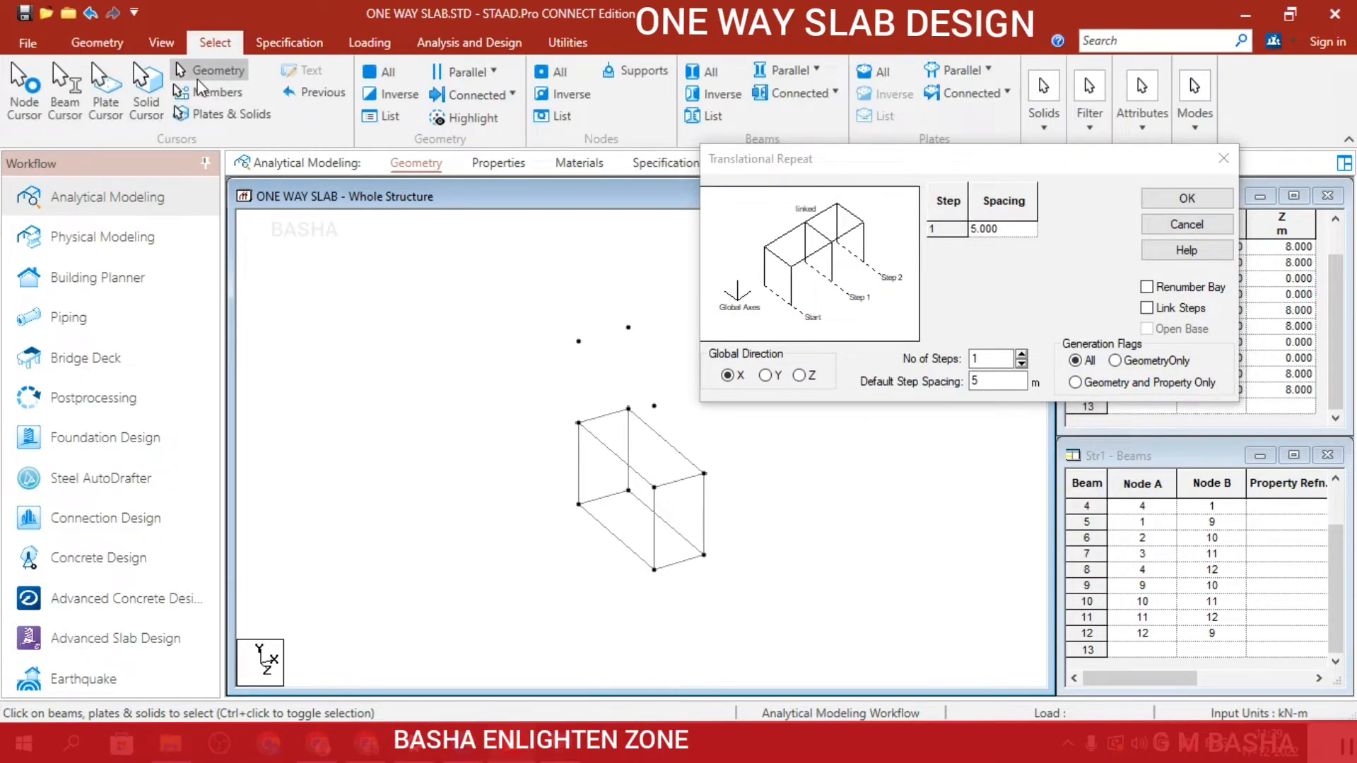
pyautogui.moveTo(535, 425); pyautogui.dragTo(762, 597)
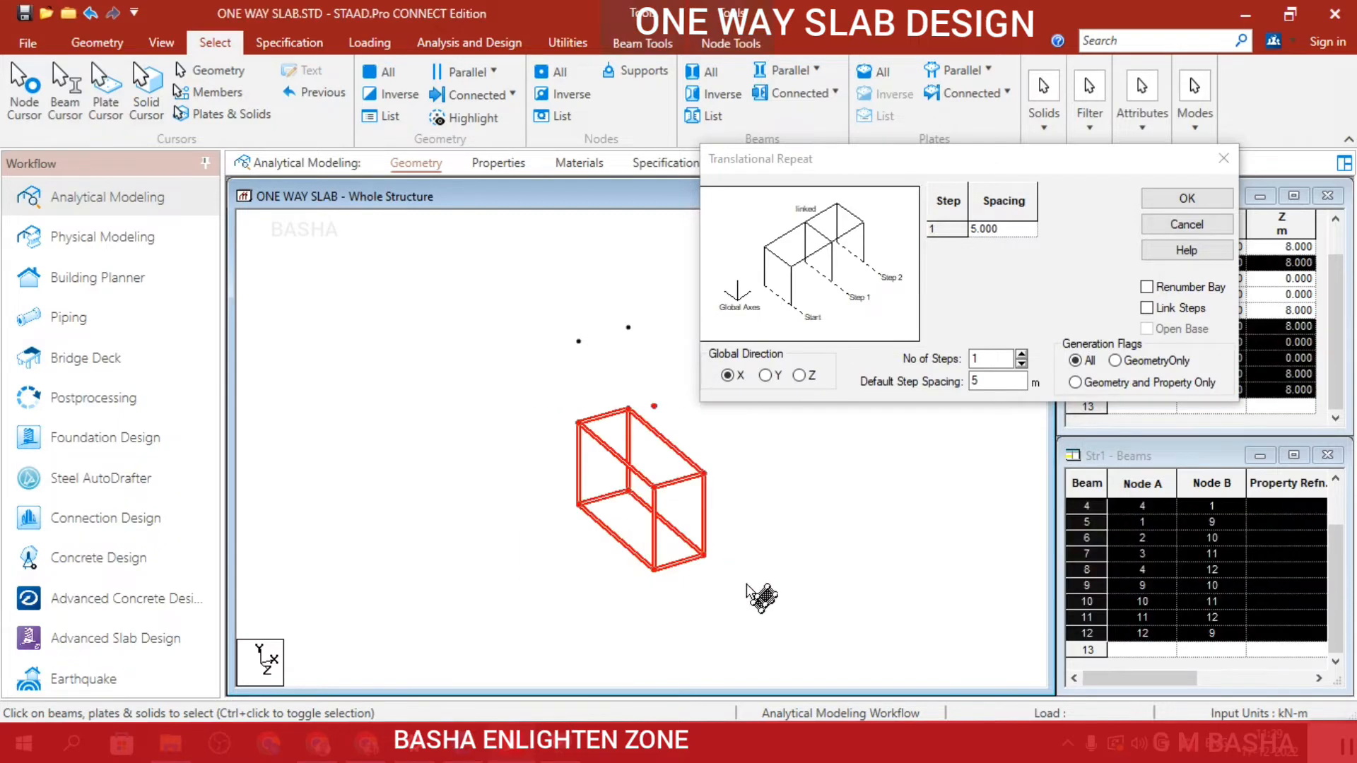
pyautogui.click(656, 408)
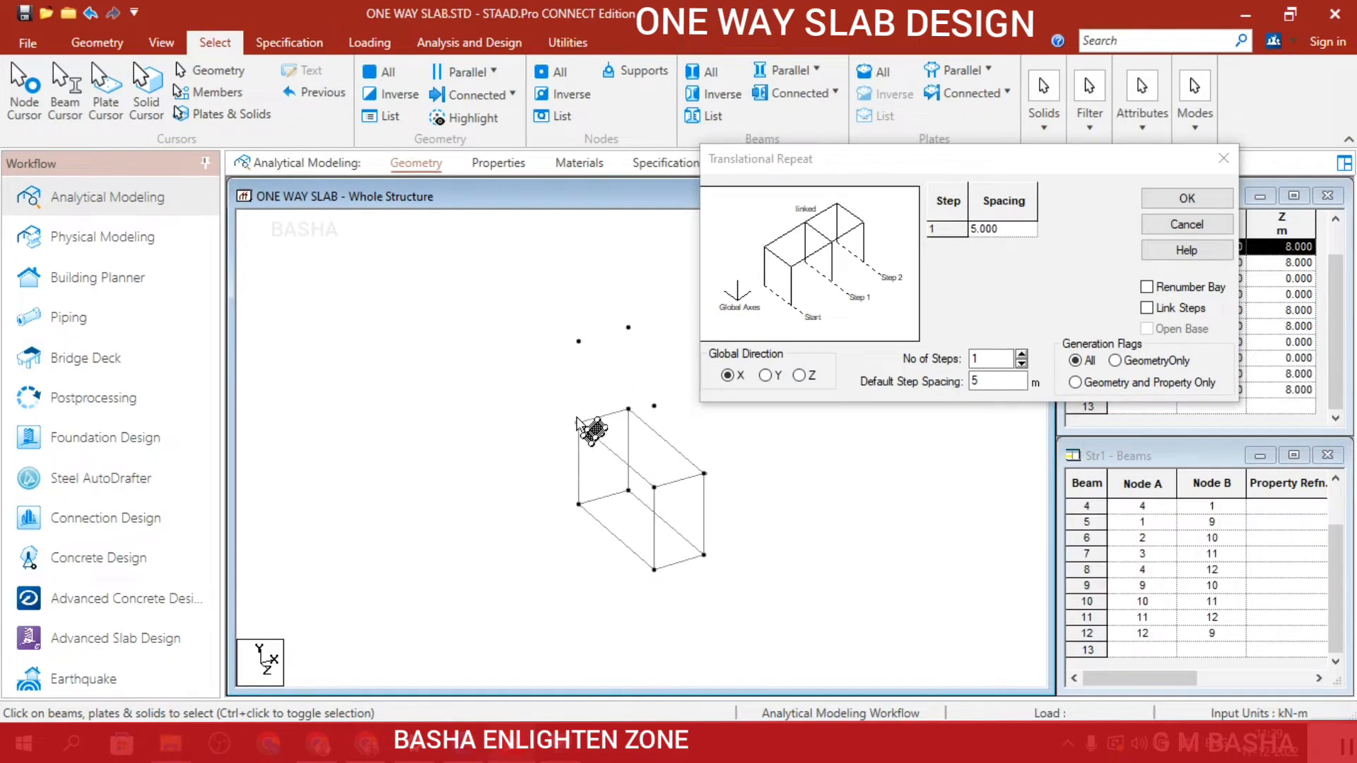
pyautogui.moveTo(563, 465); pyautogui.dragTo(636, 554)
pyautogui.moveTo(774, 590); pyautogui.dragTo(579, 432)
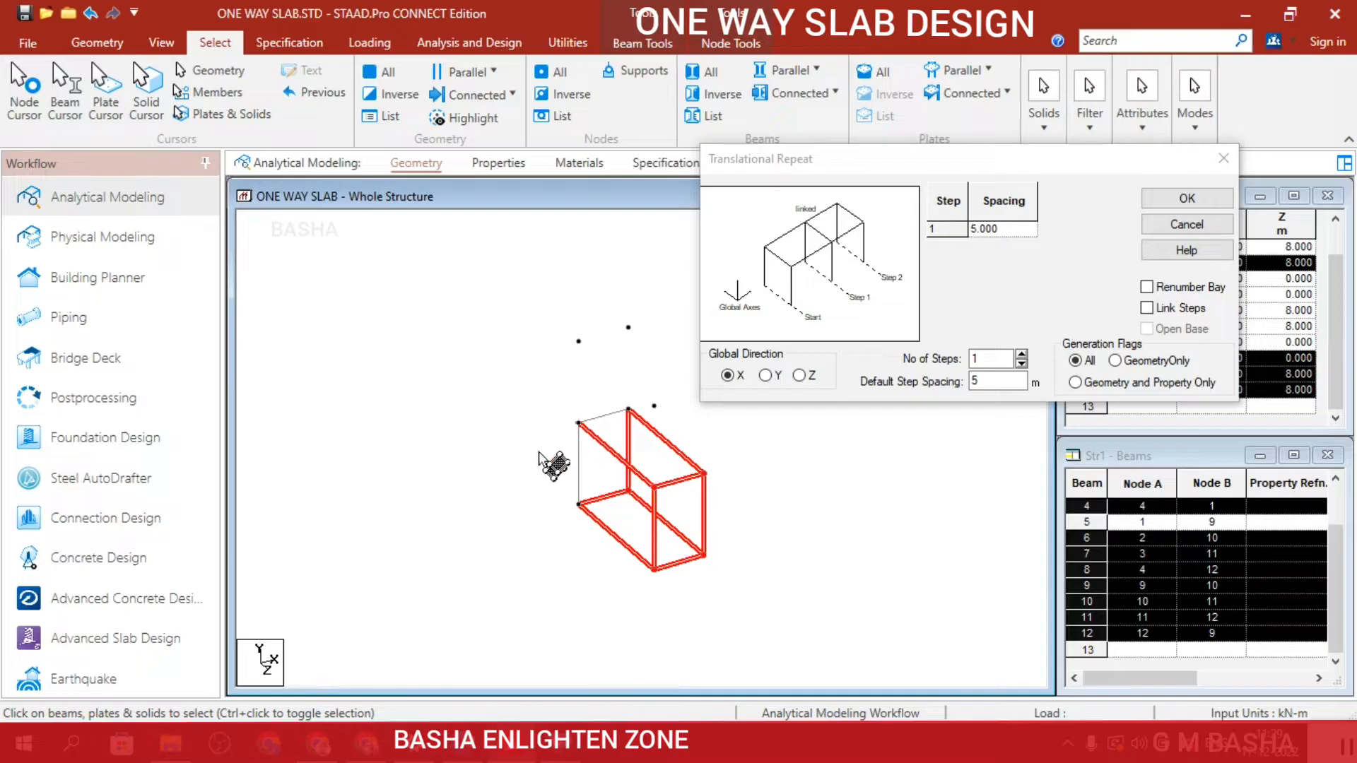
pyautogui.click(561, 451)
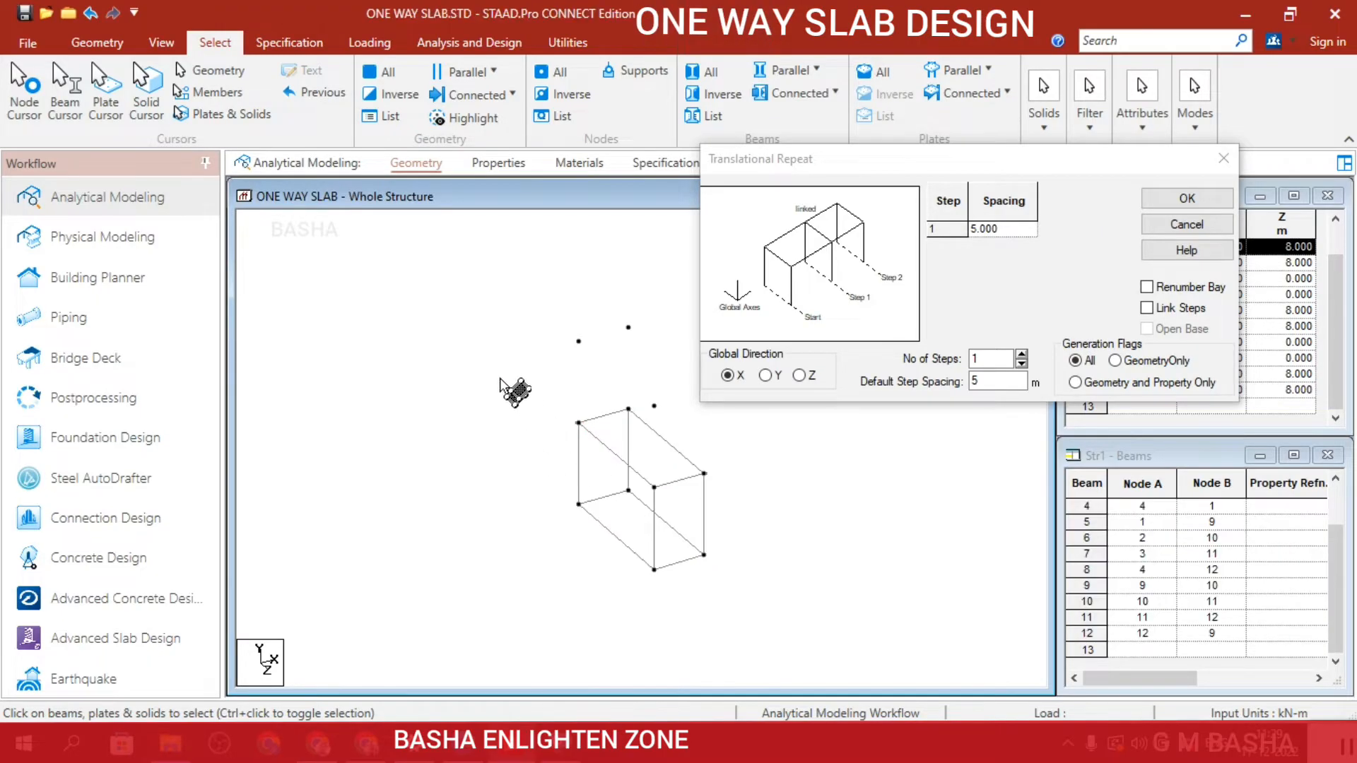
pyautogui.moveTo(502, 378); pyautogui.dragTo(741, 650)
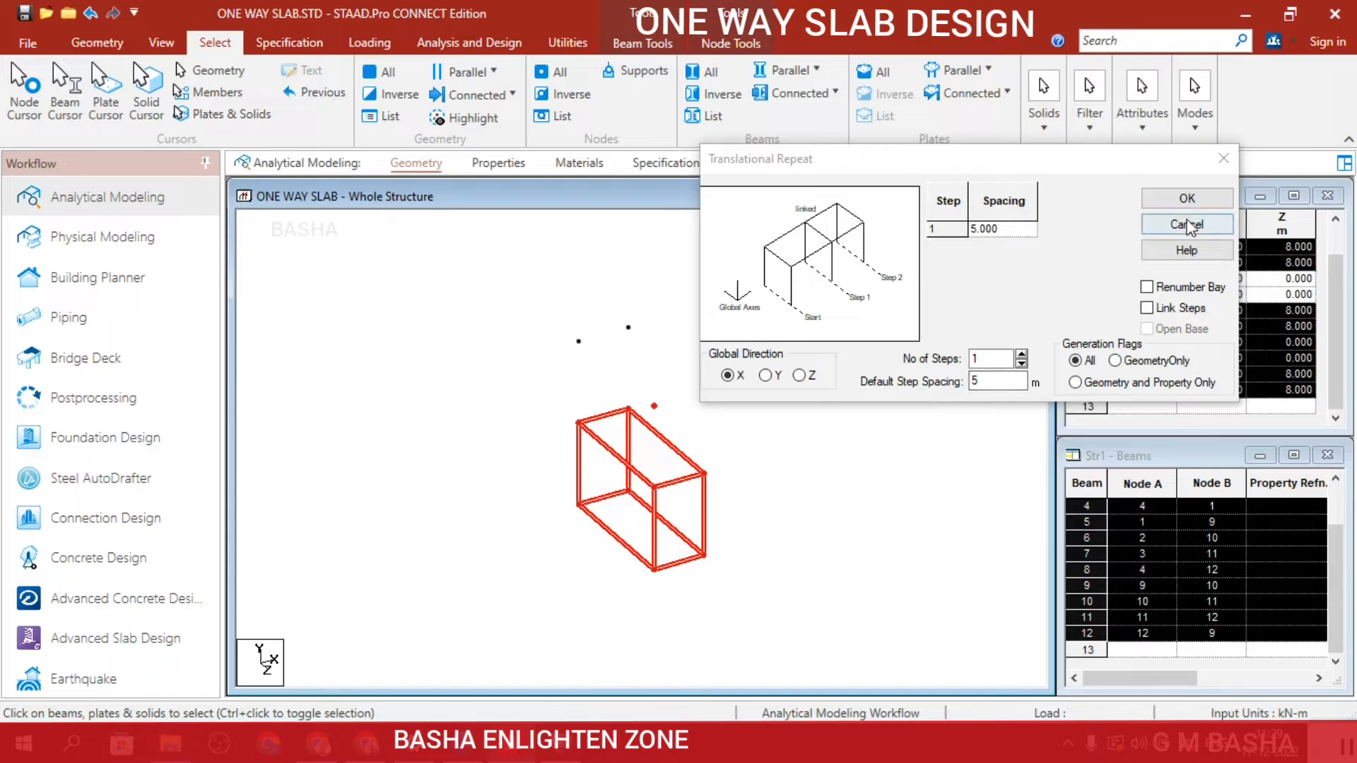
pyautogui.click(1170, 311)
pyautogui.doubleClick(1014, 384)
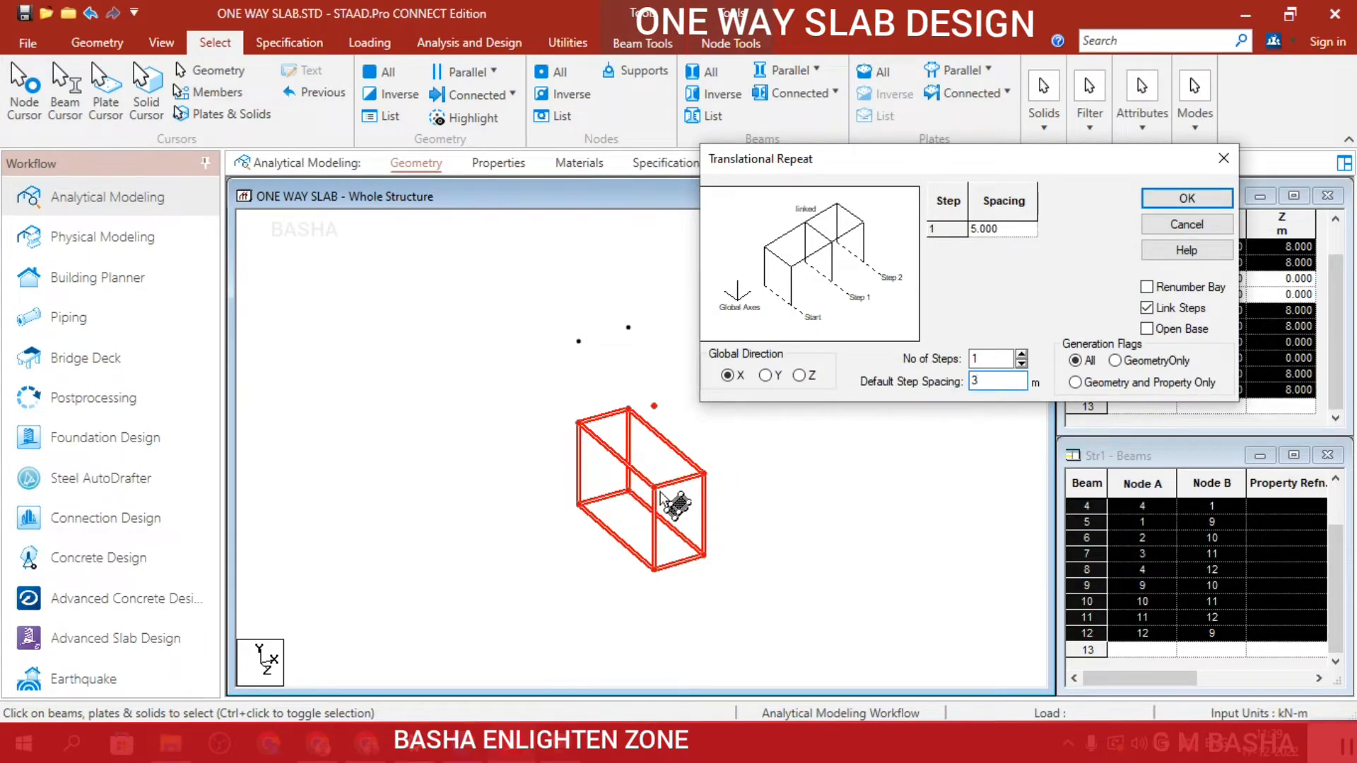
pyautogui.write('3')
pyautogui.click(1186, 200)
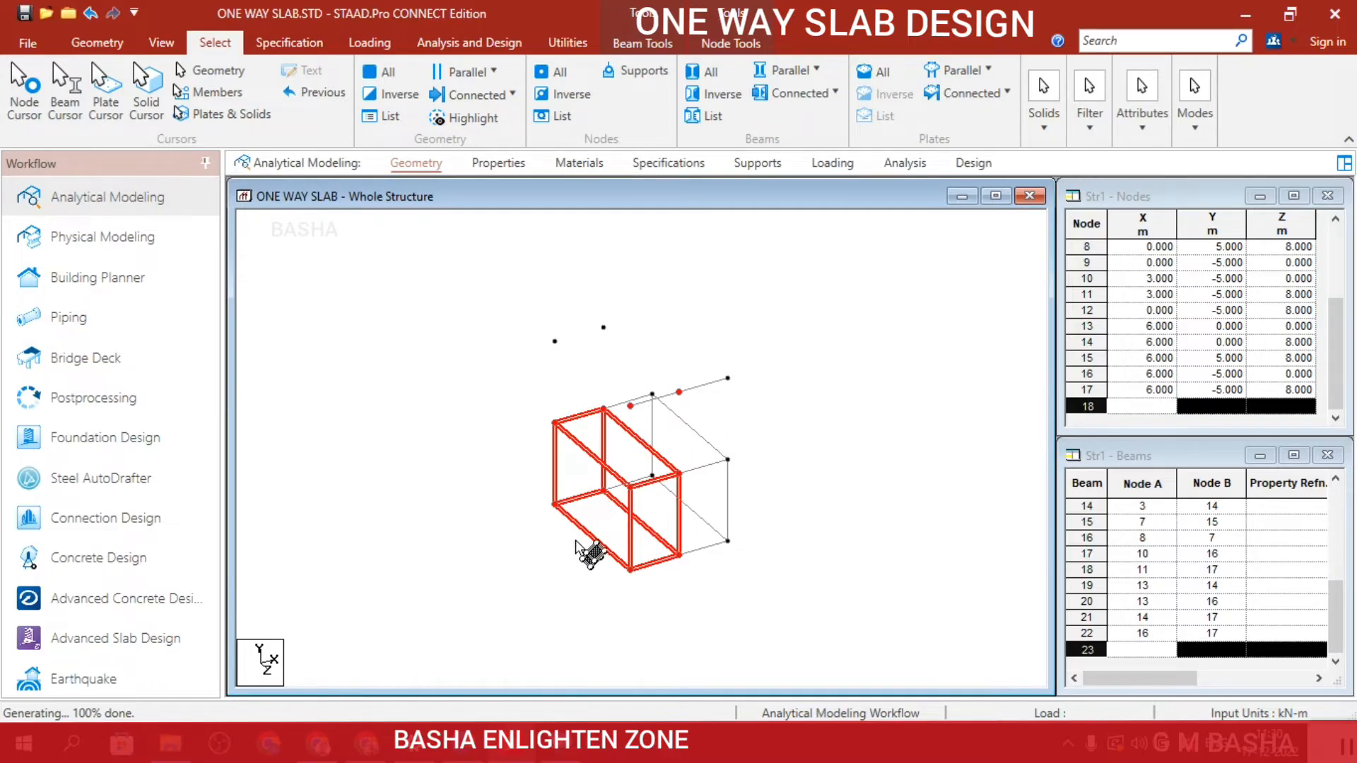
# Undo the X copy of the frame, the linked -5 m copy and the 5 m node copy, back to the original beam rectangle.
pyautogui.hotkey('ctrl', 'z')
pyautogui.hotkey('ctrl', 'z')
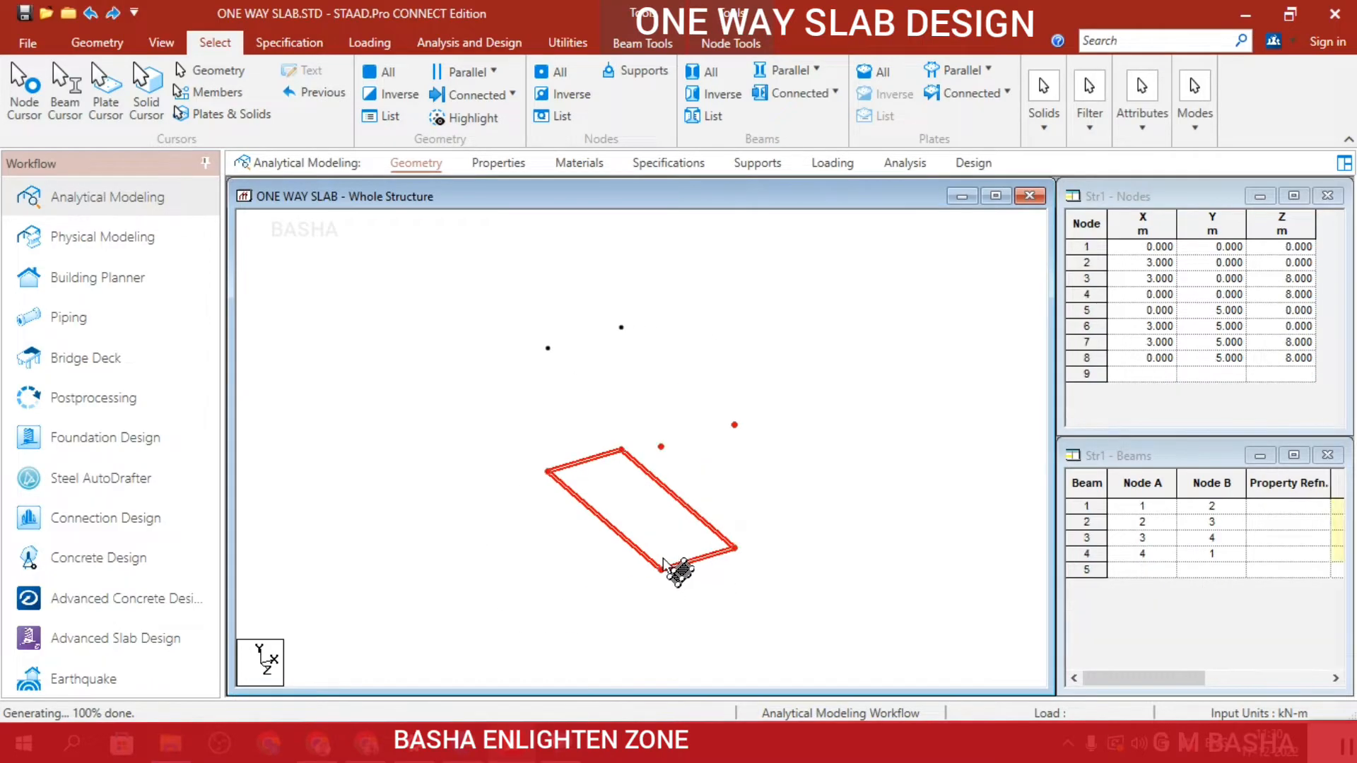
pyautogui.click(736, 446)
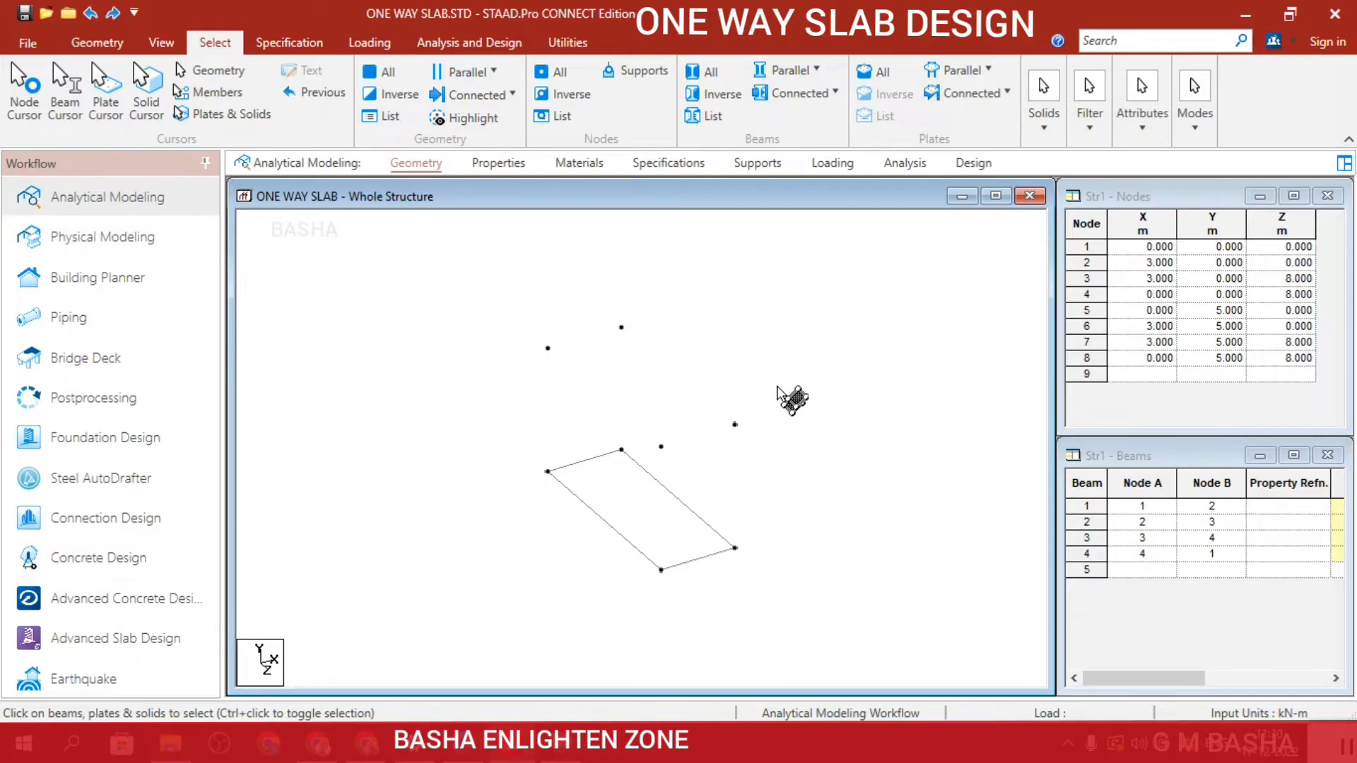
pyautogui.hotkey('ctrl', 'z')
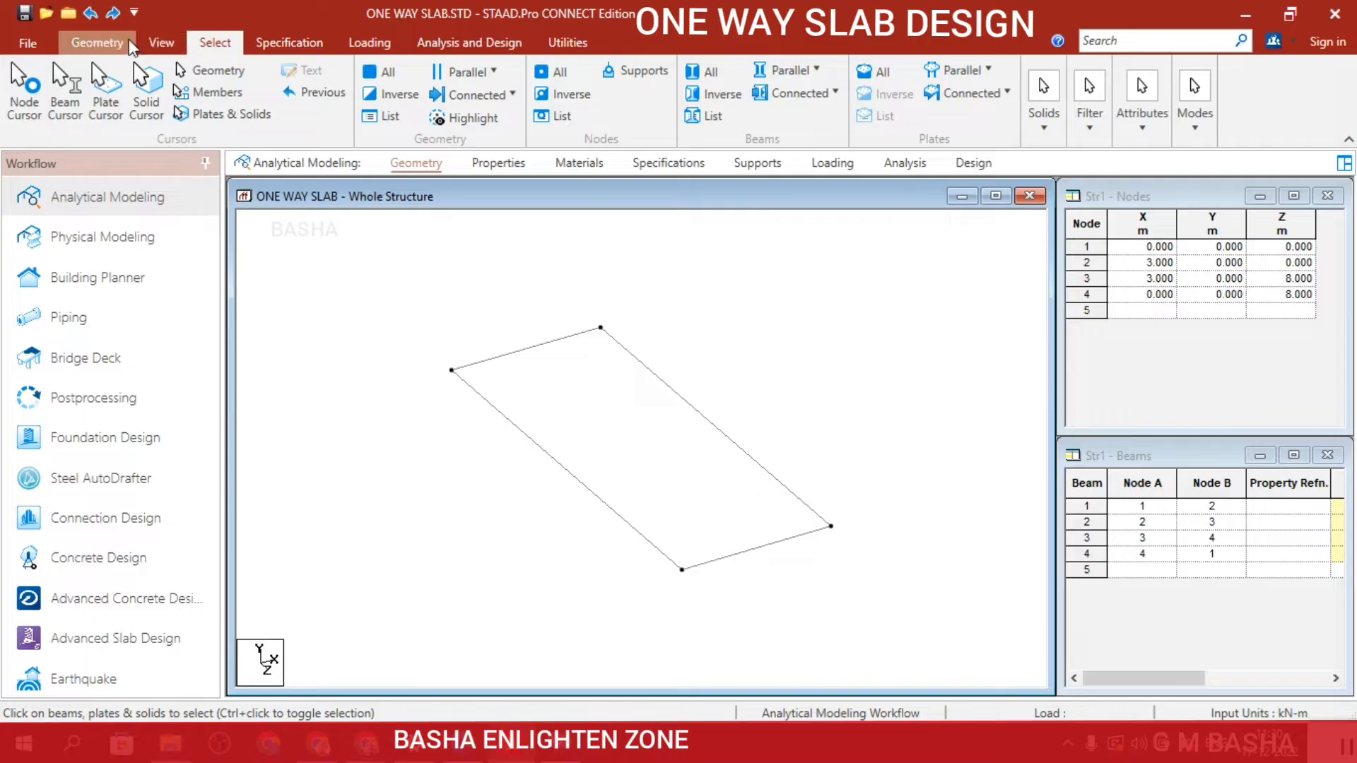
# Create four columns by copying the rectangle's corner nodes with a one-step Translational Repeat in Y at -4 m spacing with Link Steps enabled.
pyautogui.click(97, 43)
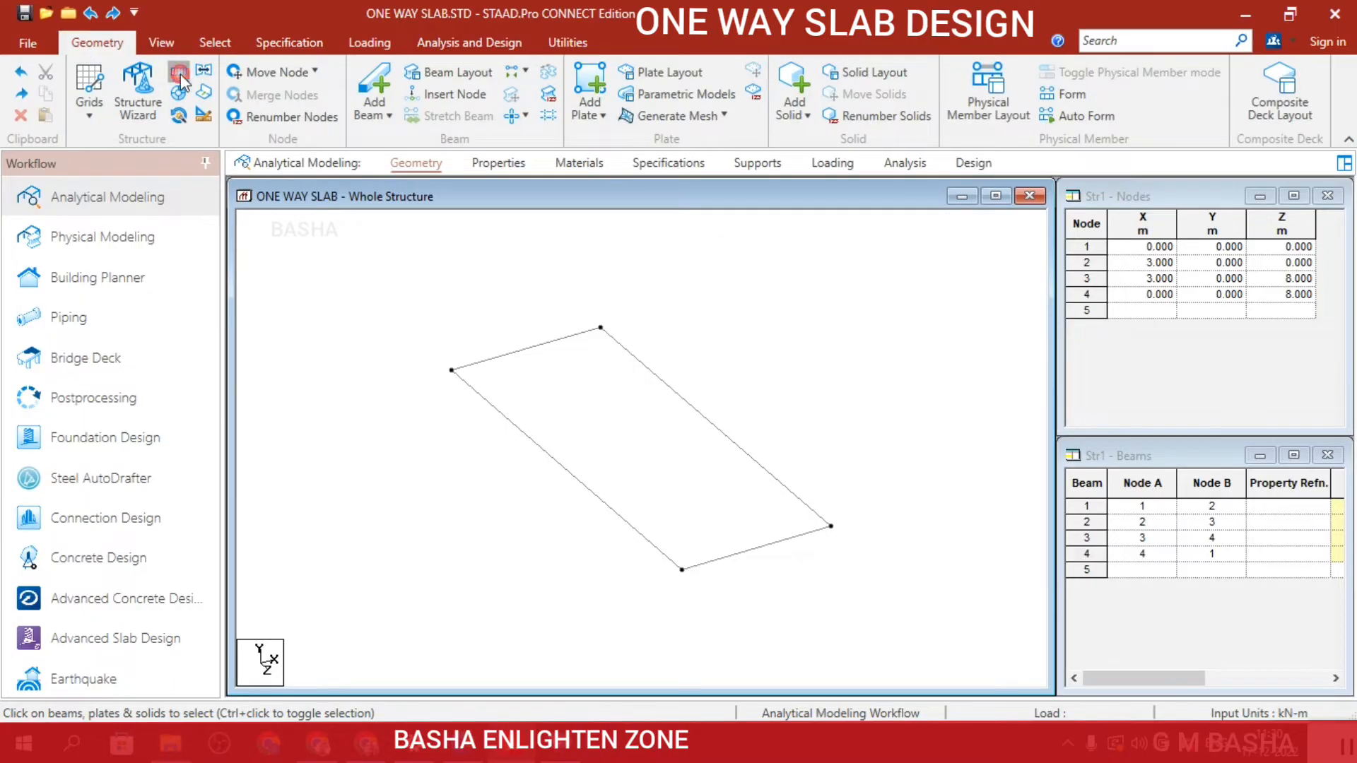
pyautogui.click(204, 71)
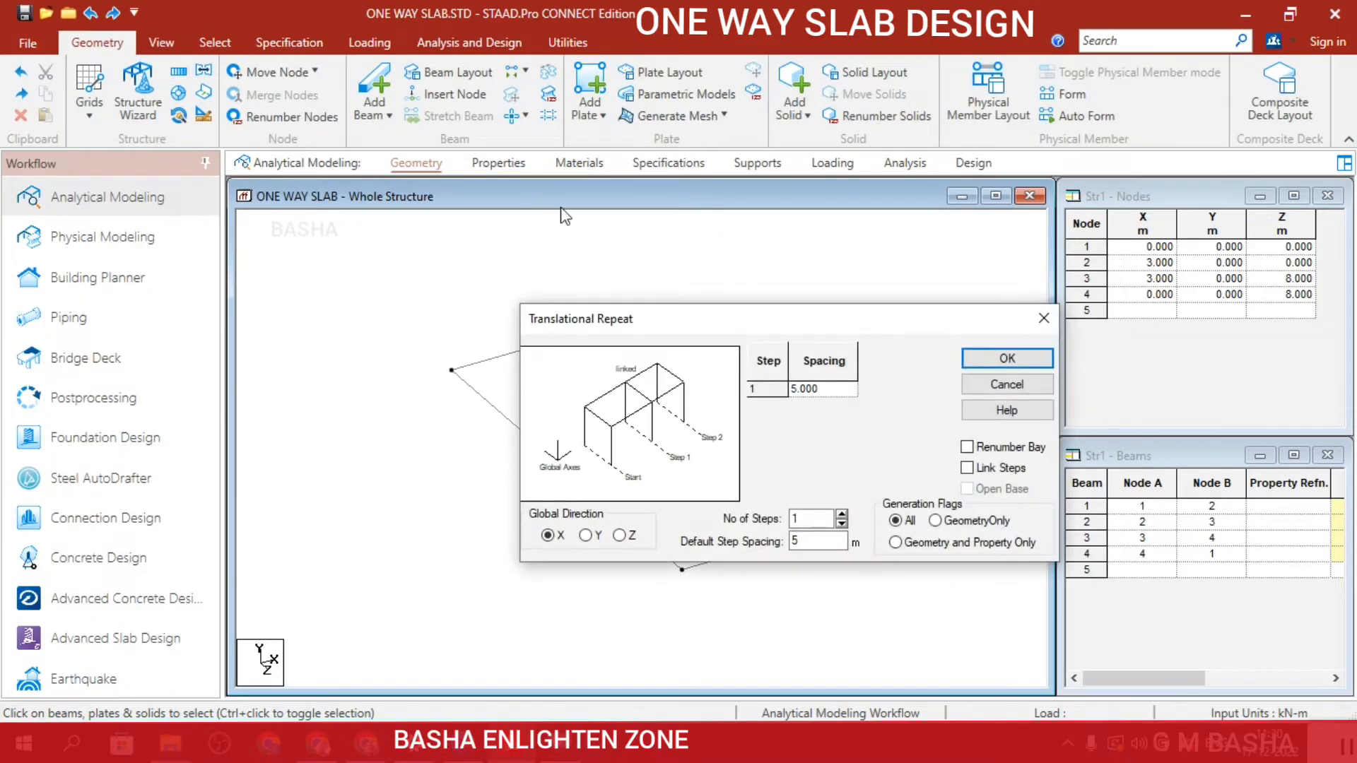
pyautogui.click(585, 536)
pyautogui.moveTo(697, 319); pyautogui.dragTo(876, 89)
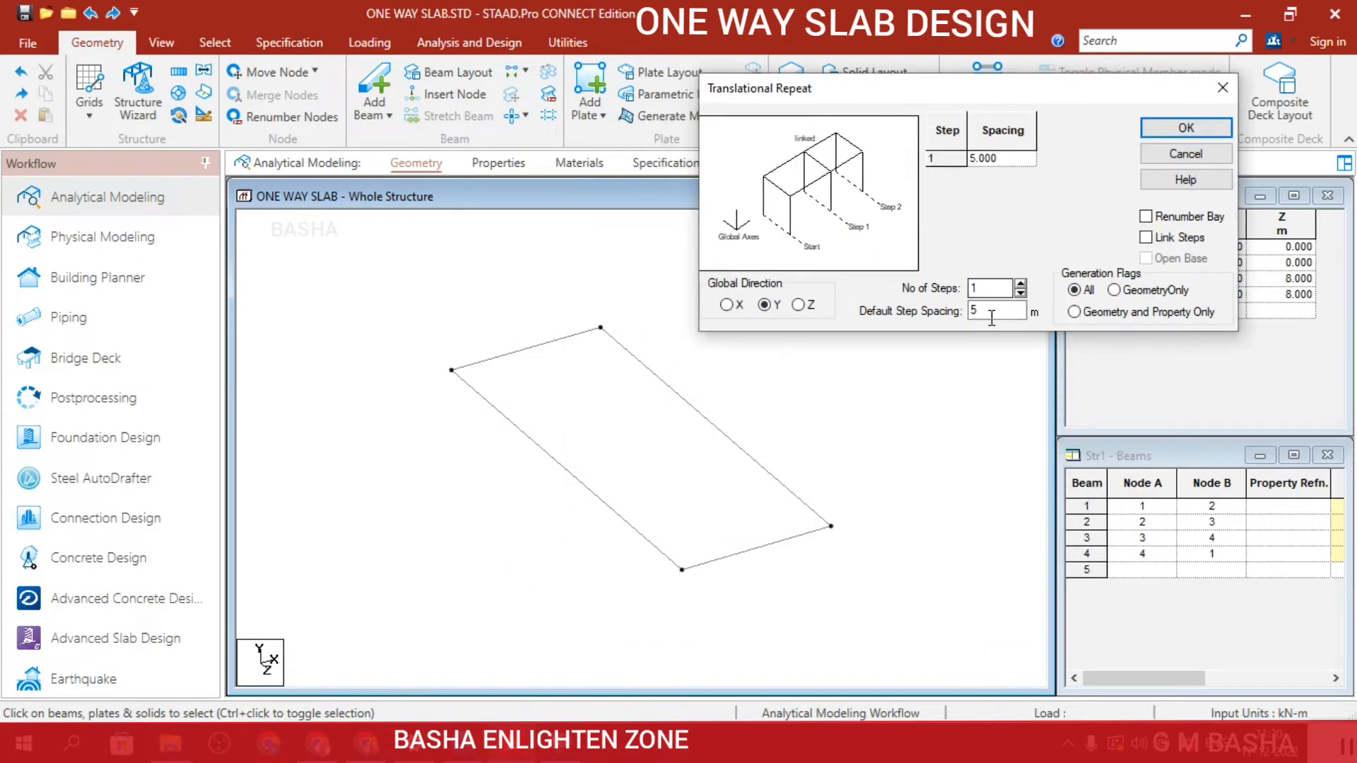
pyautogui.moveTo(989, 313); pyautogui.dragTo(955, 311)
pyautogui.write('-4')
pyautogui.click(1155, 243)
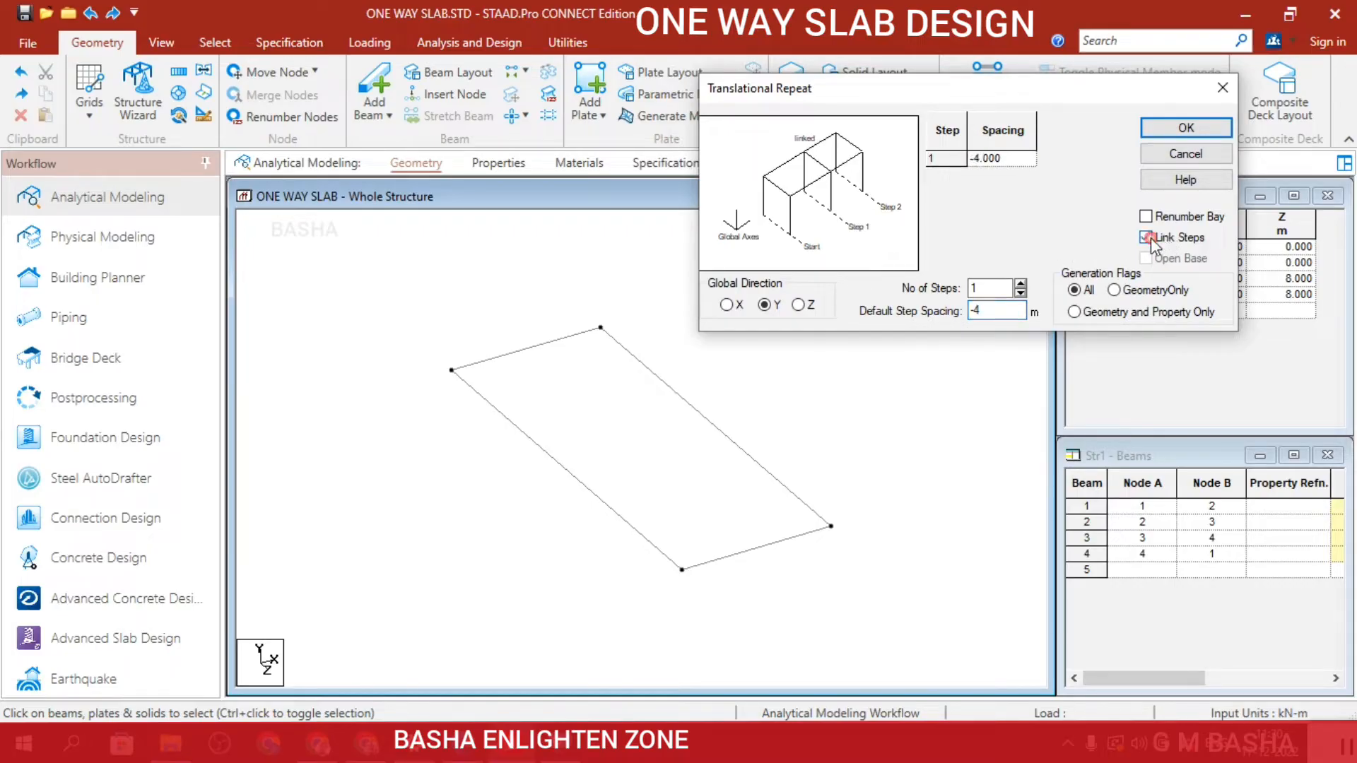
pyautogui.click(159, 44)
pyautogui.click(215, 42)
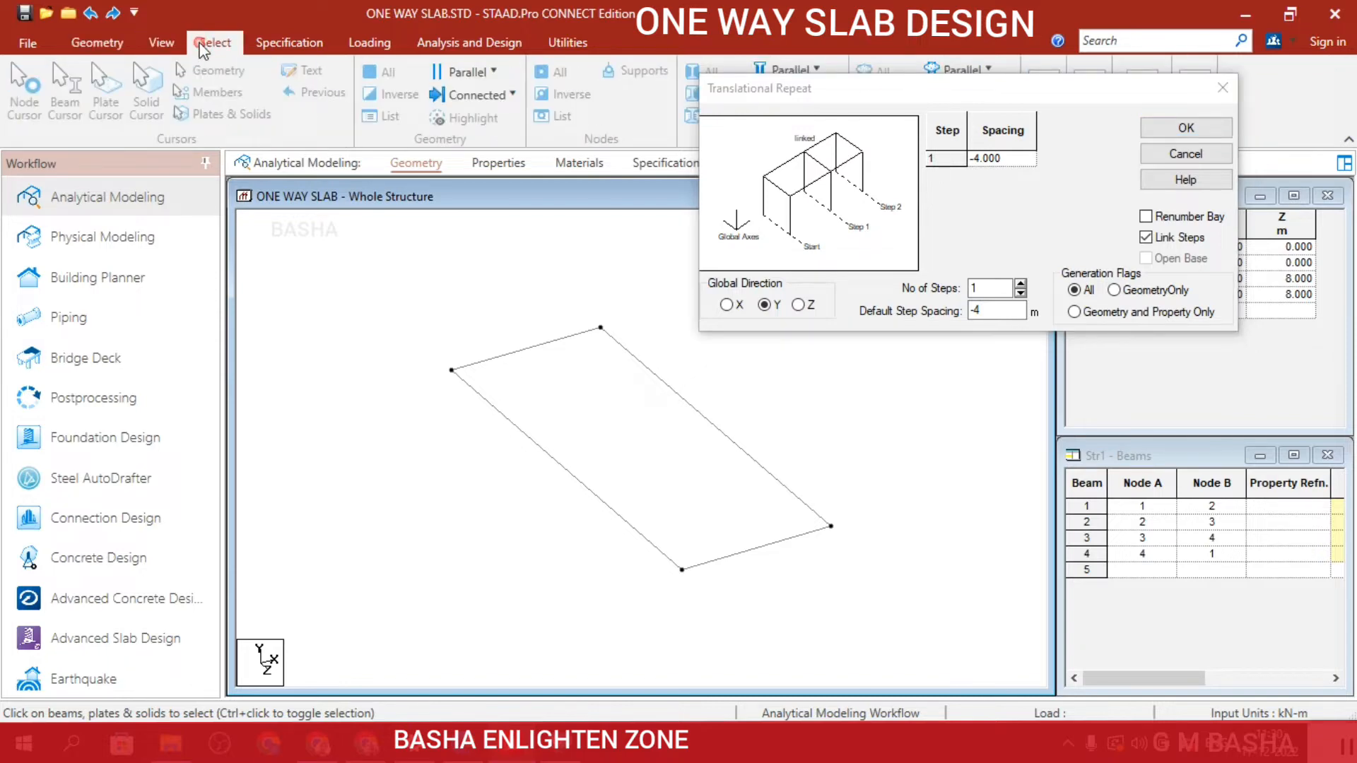
pyautogui.click(33, 87)
pyautogui.moveTo(393, 301); pyautogui.dragTo(857, 606)
pyautogui.click(1159, 129)
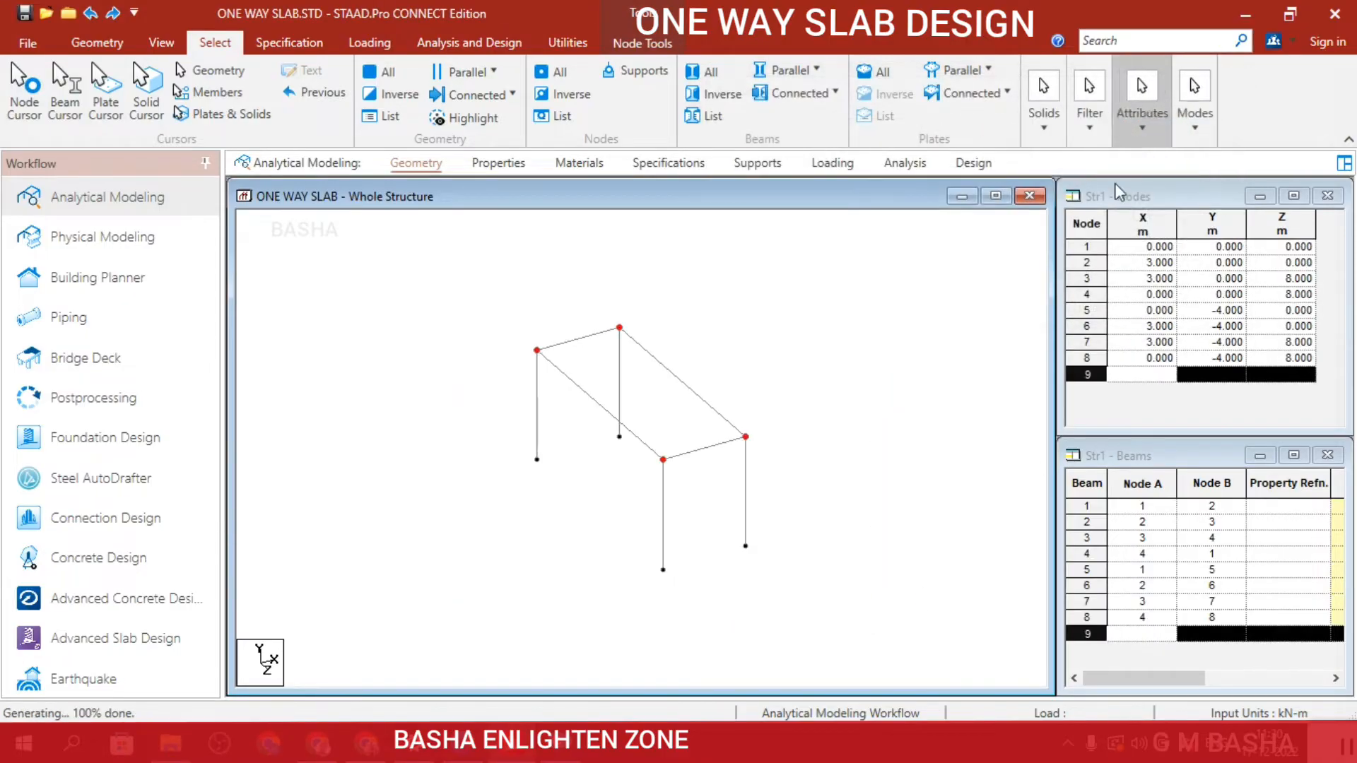
pyautogui.click(850, 440)
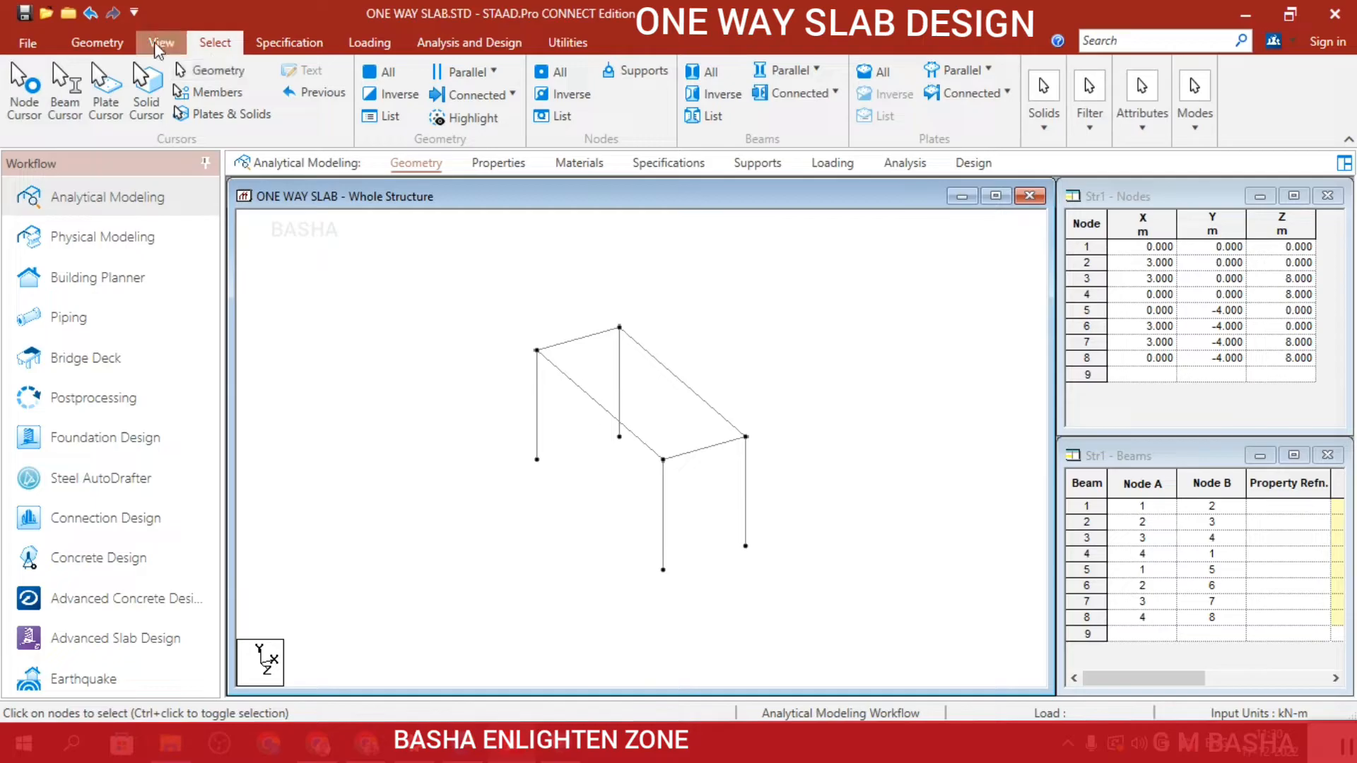
# Copy the whole four-column frame with a one-step Translational Repeat in X at 3 m spacing with Link Steps enabled.
pyautogui.click(97, 42)
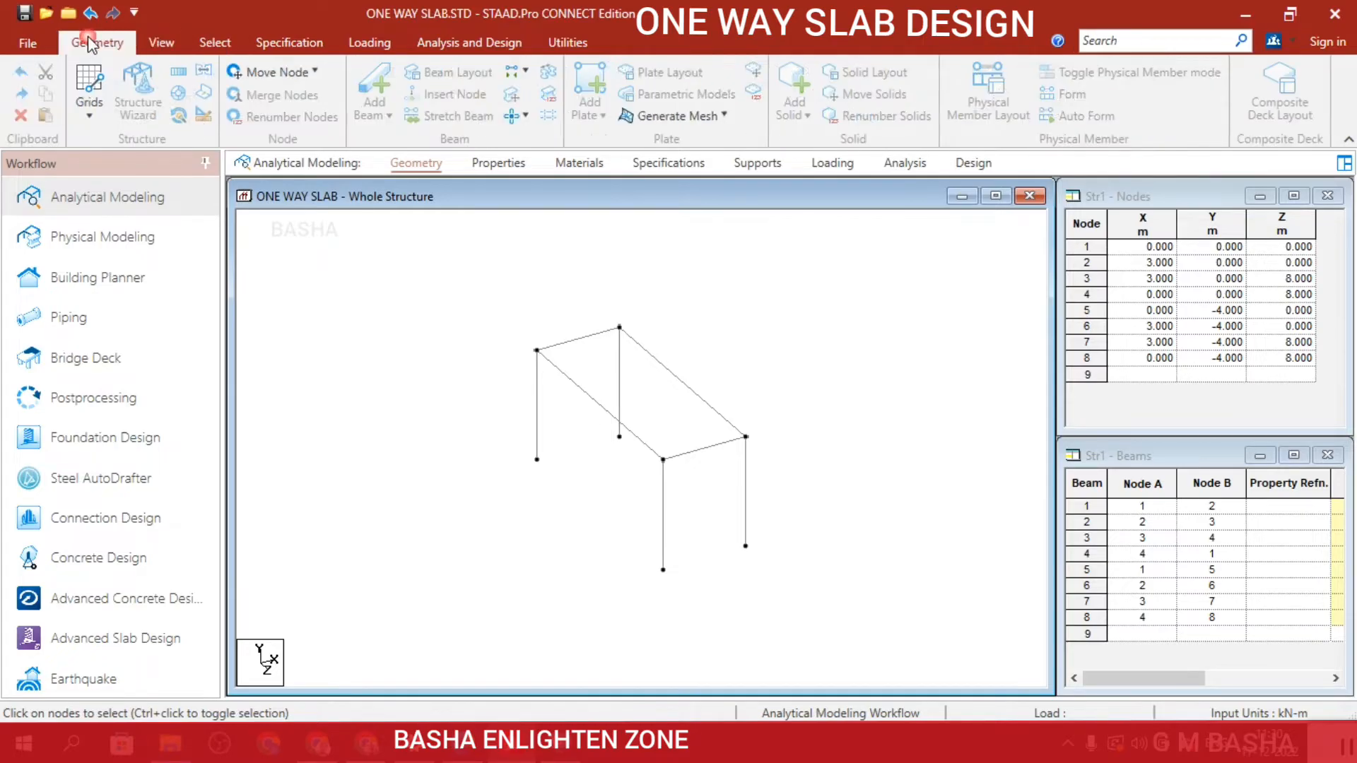
pyautogui.click(184, 74)
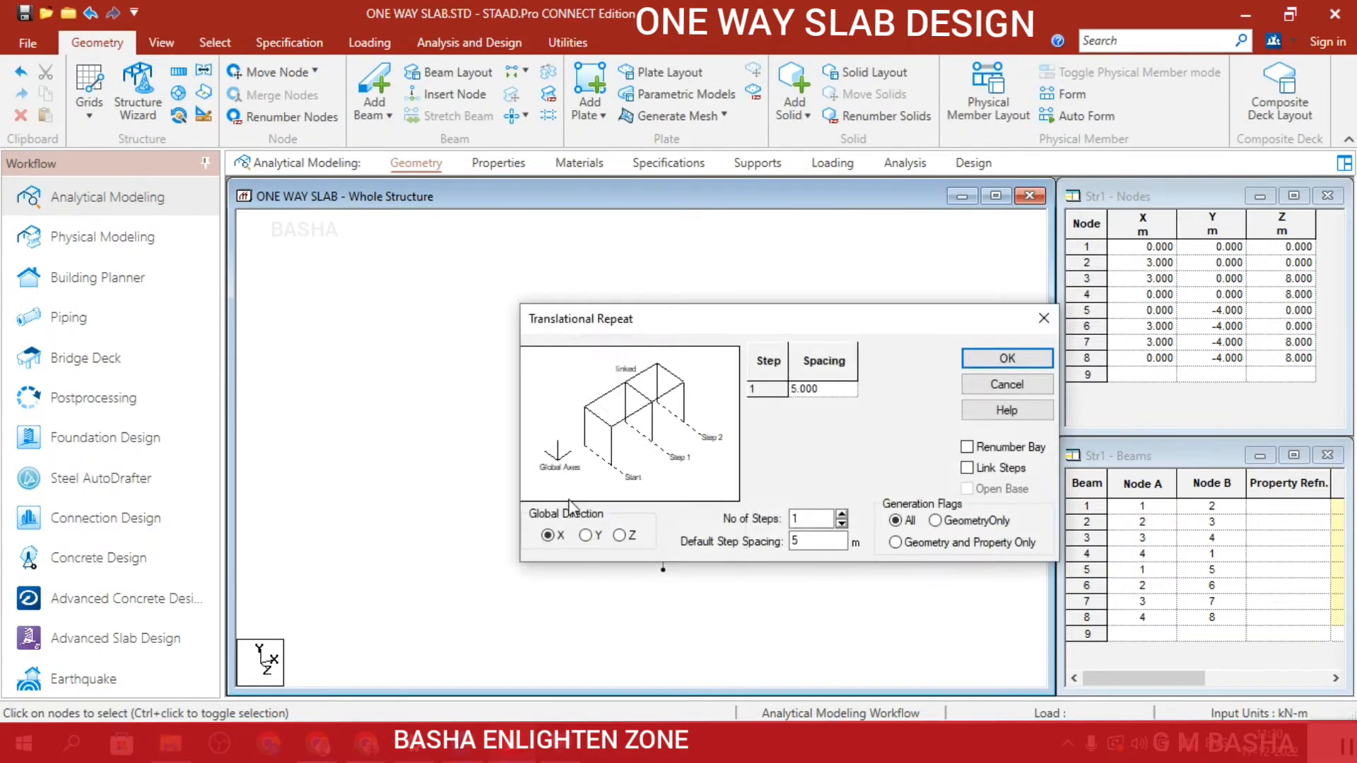
pyautogui.moveTo(769, 335); pyautogui.dragTo(952, 150)
pyautogui.moveTo(1026, 358); pyautogui.dragTo(971, 359)
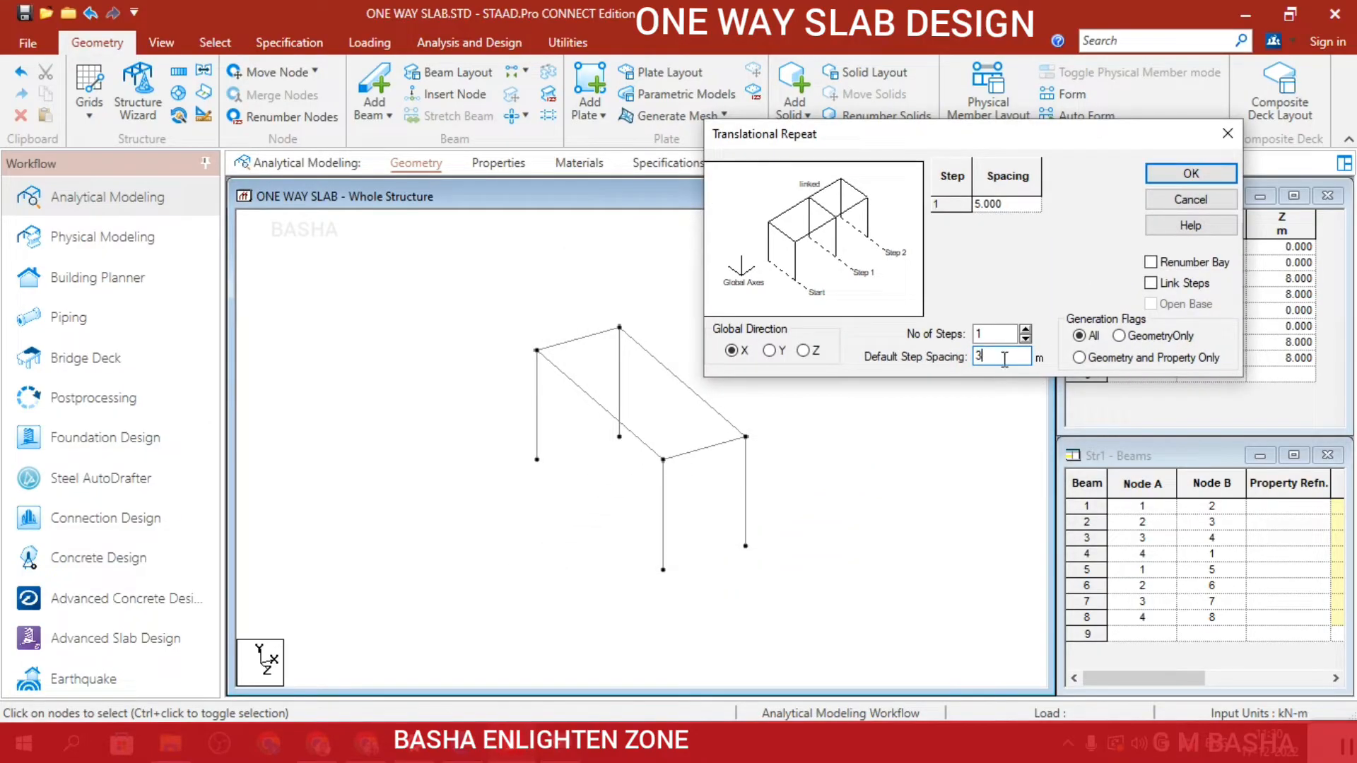
pyautogui.click(1151, 284)
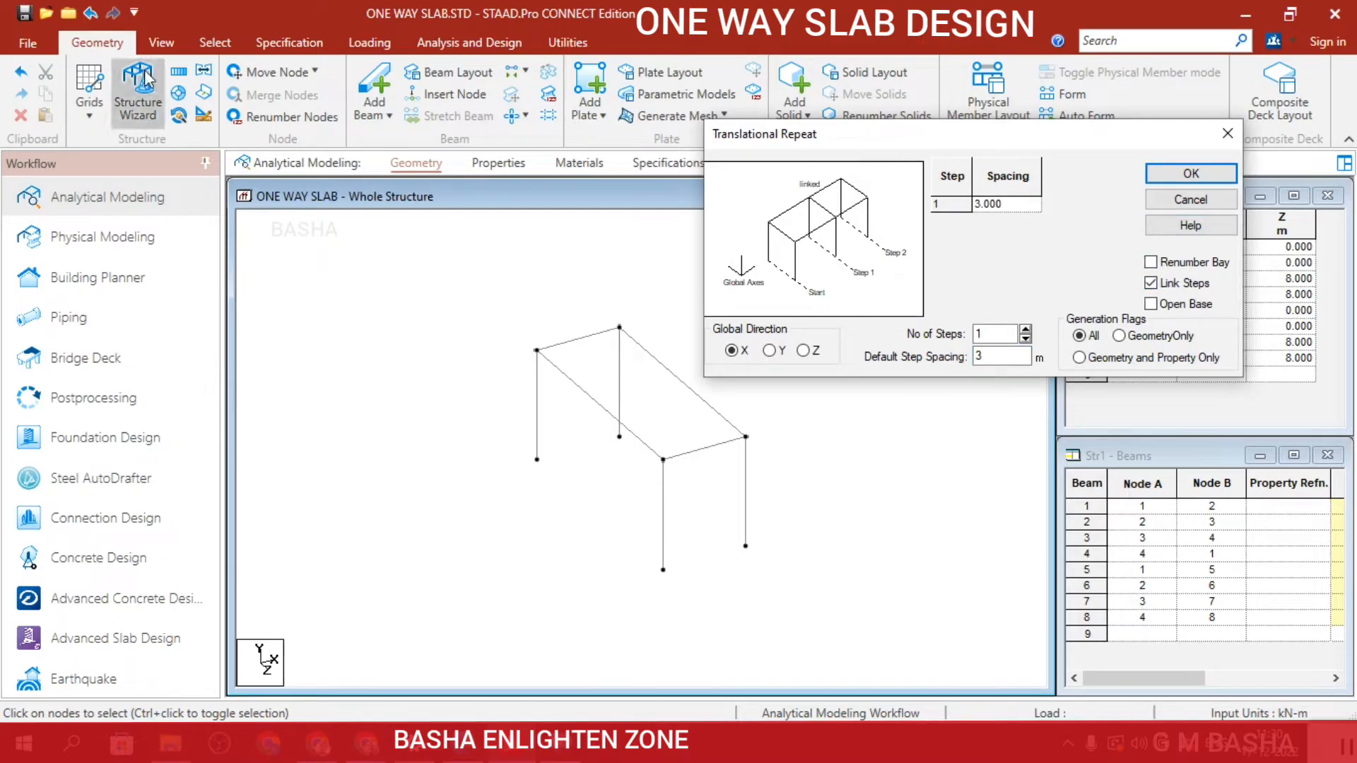
pyautogui.click(215, 42)
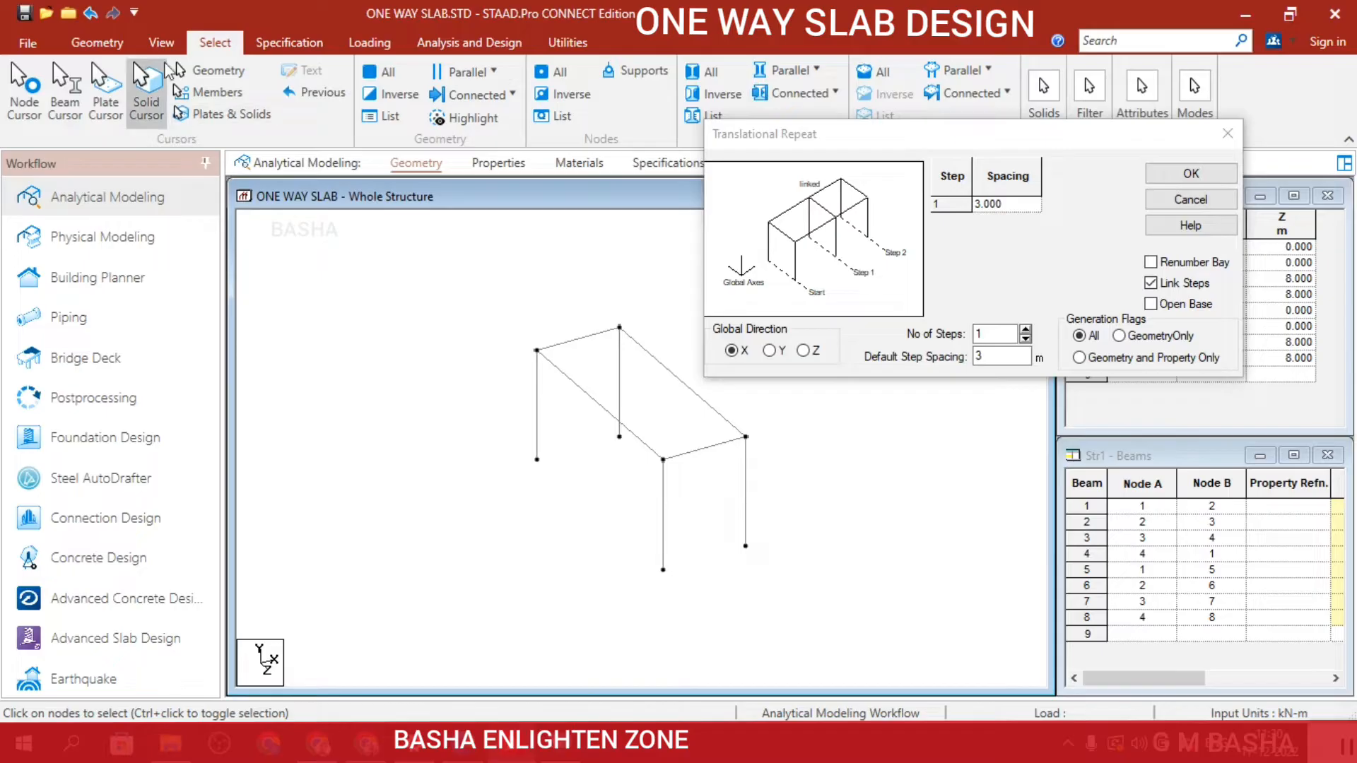
pyautogui.click(182, 70)
pyautogui.moveTo(488, 300); pyautogui.dragTo(876, 602)
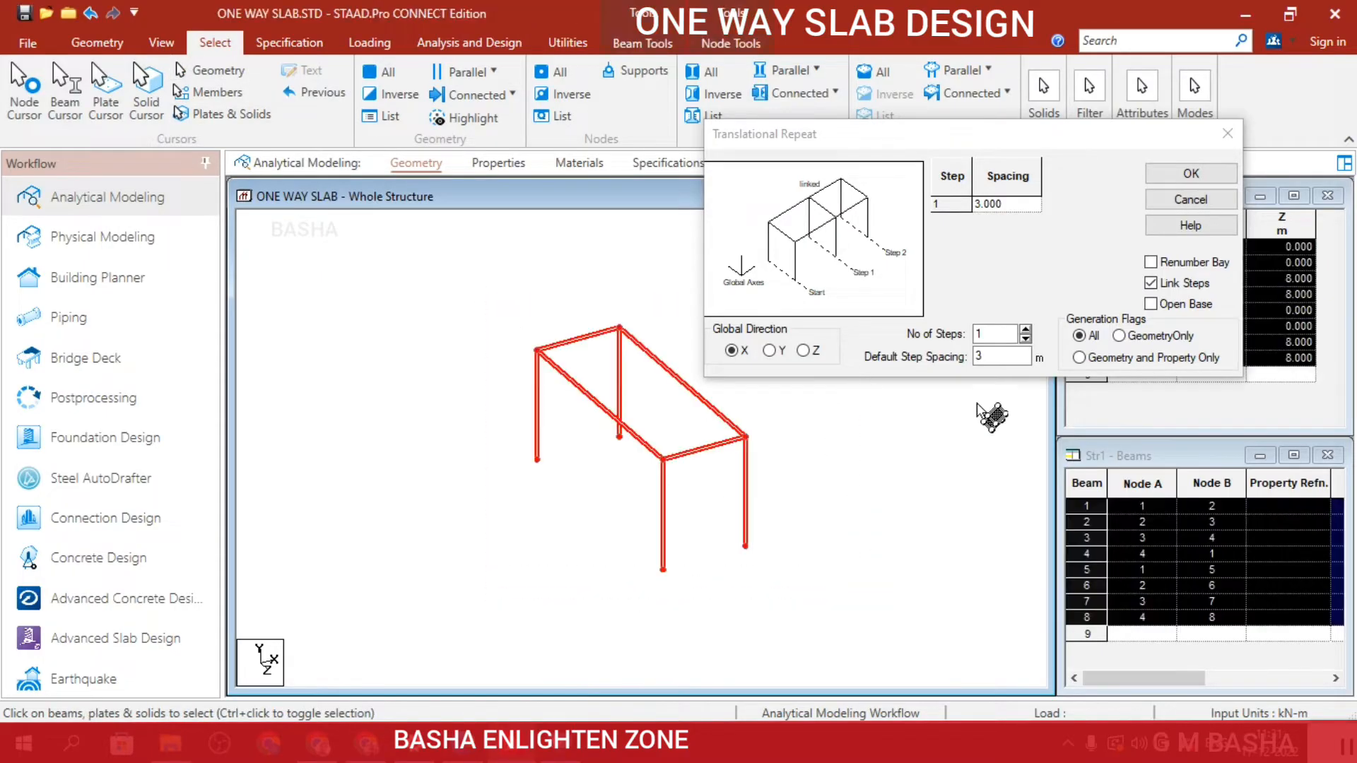
pyautogui.click(1205, 181)
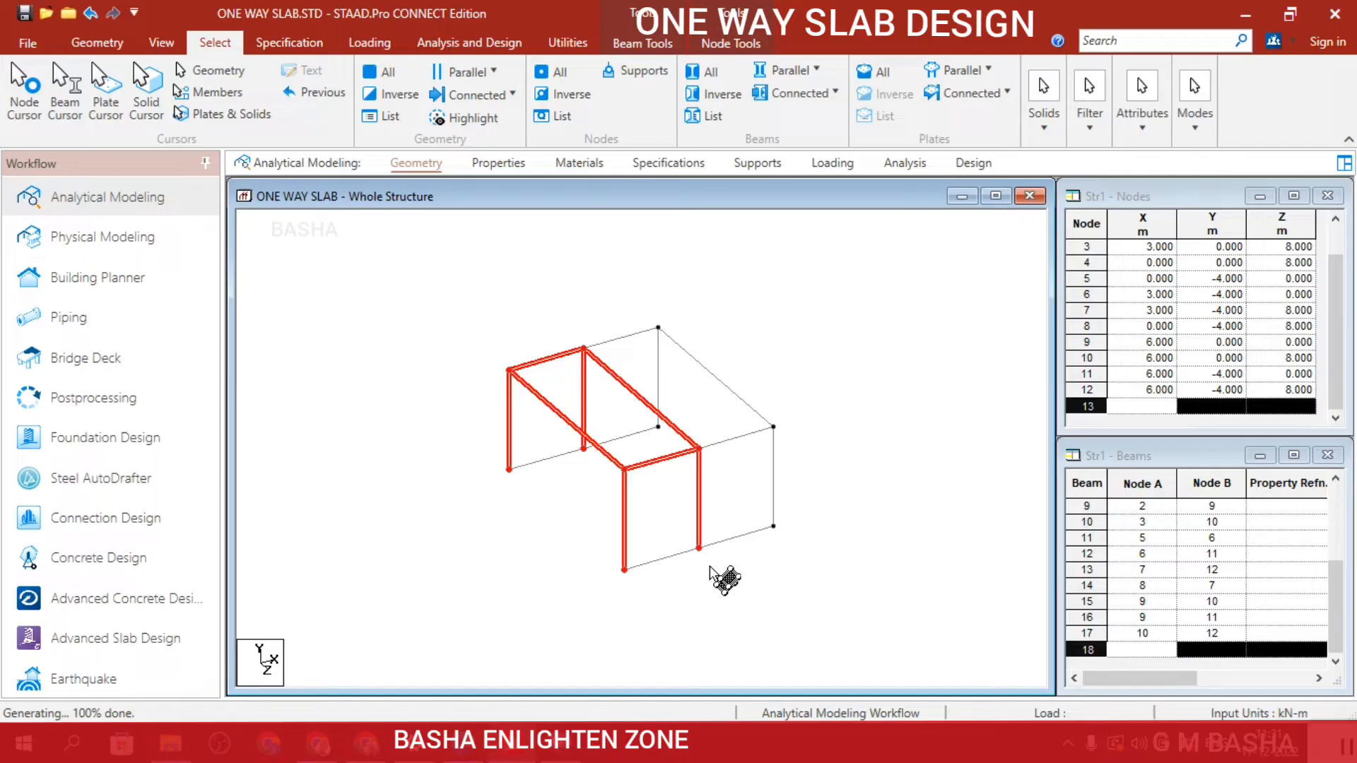
pyautogui.click(467, 321)
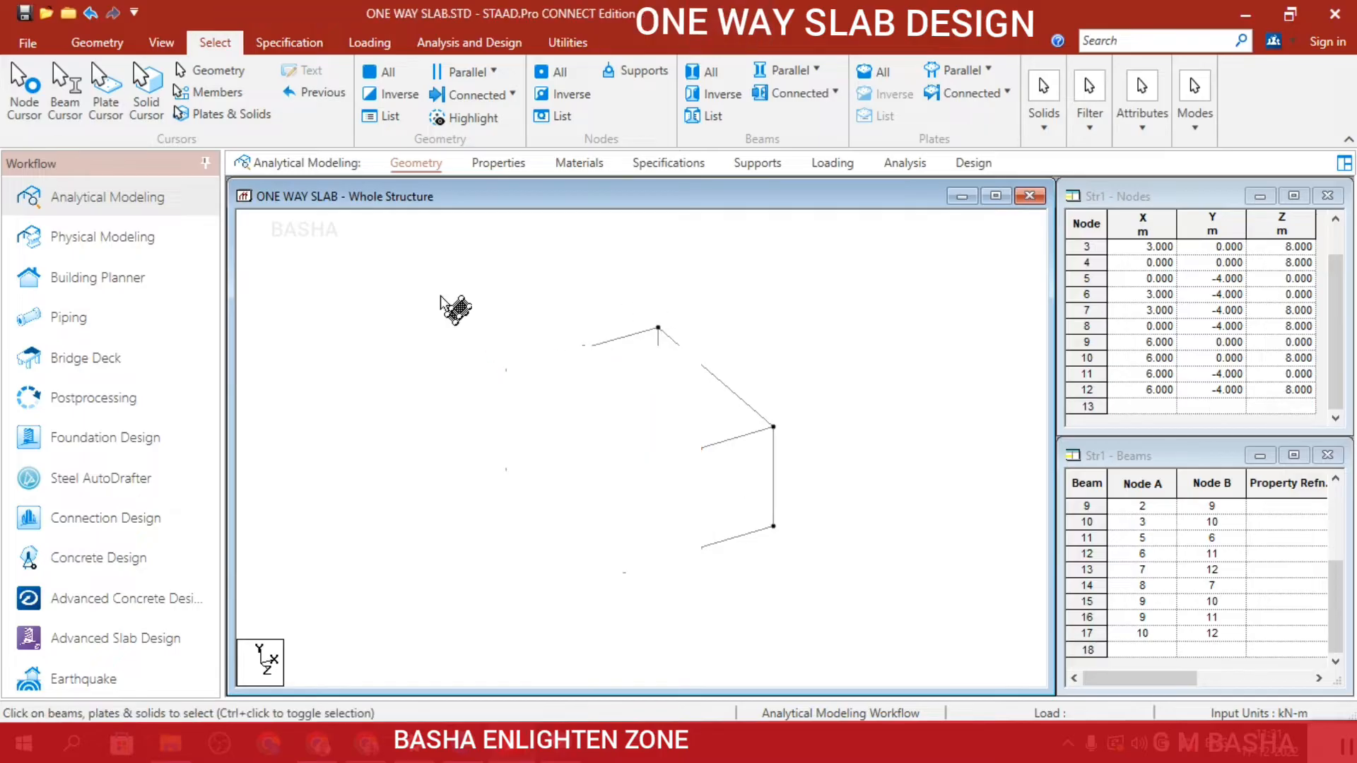
# Select the whole two-bay frame and copy it with a five-step Translational Repeat in Y at 4 m spacing with Link Steps enabled.
pyautogui.moveTo(435, 290); pyautogui.dragTo(966, 735)
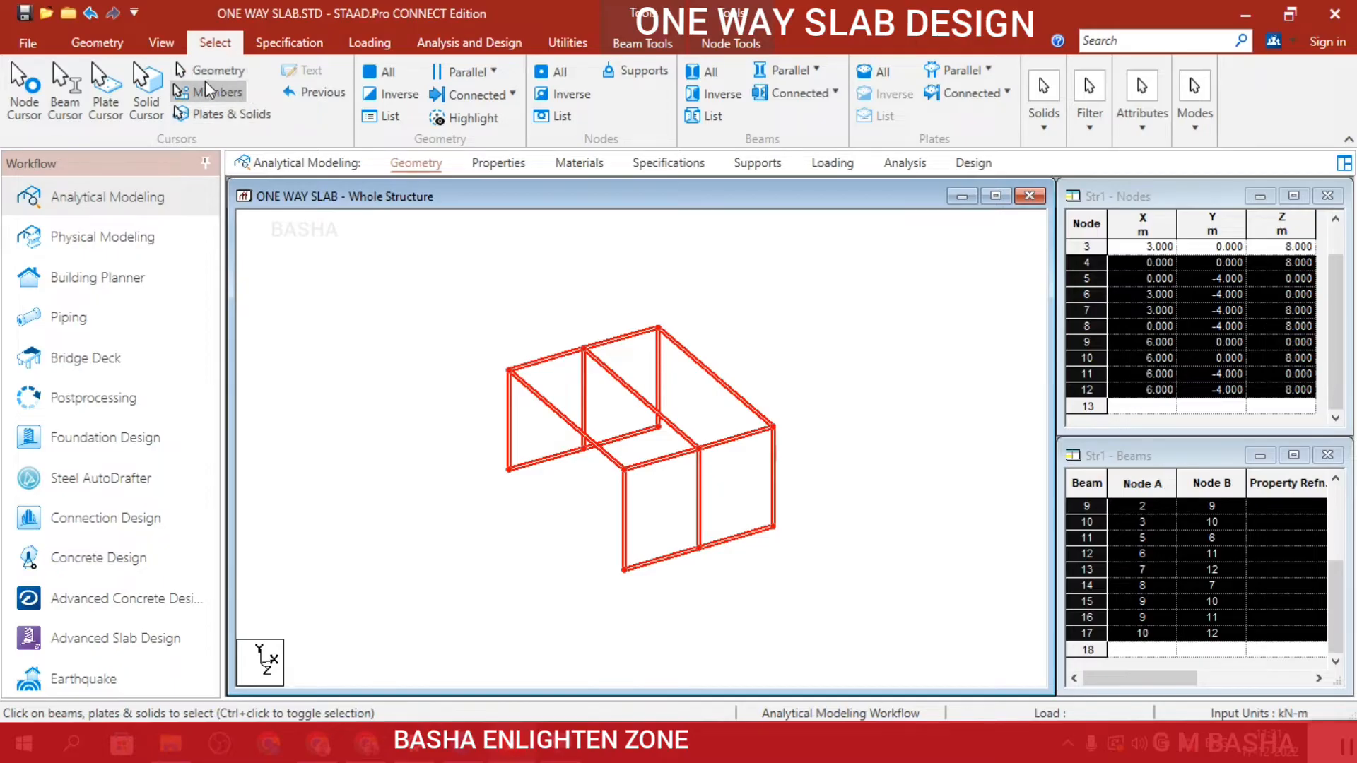
pyautogui.click(106, 41)
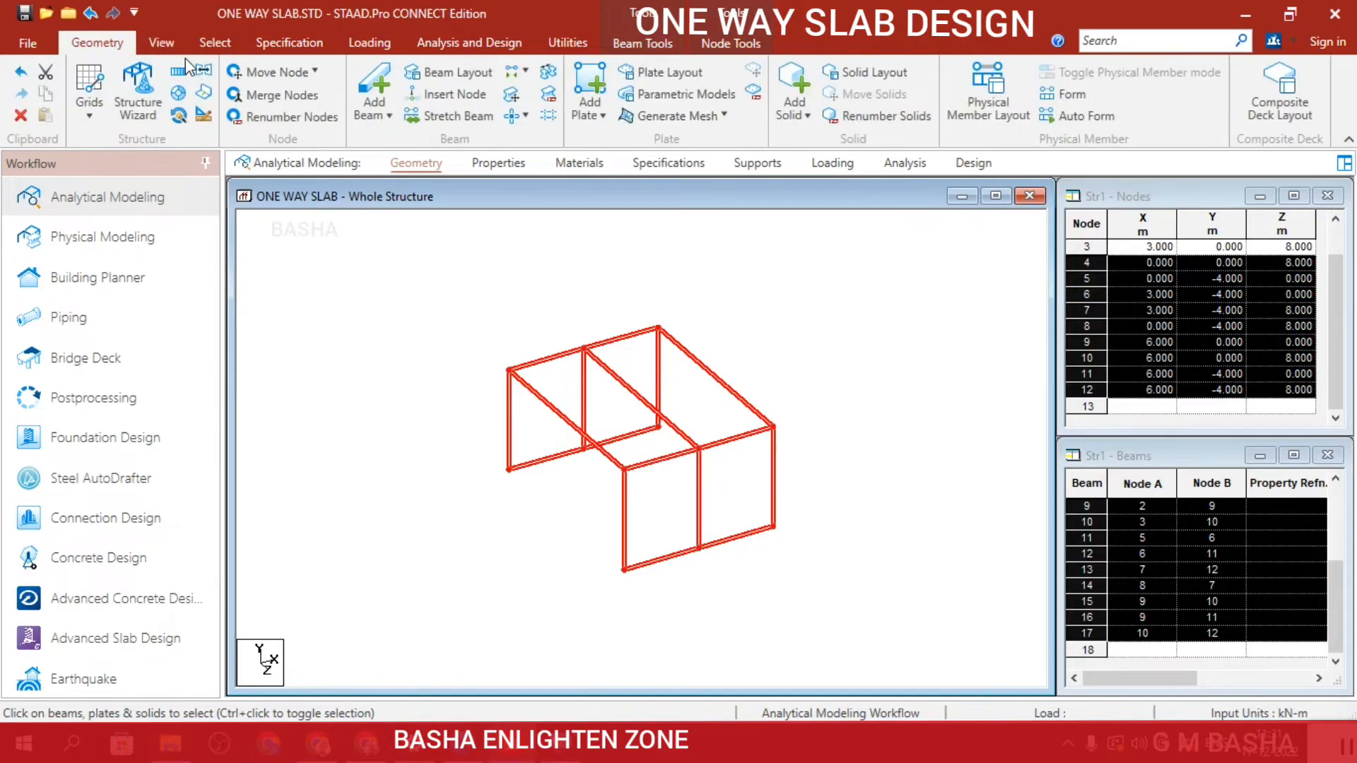
pyautogui.click(185, 70)
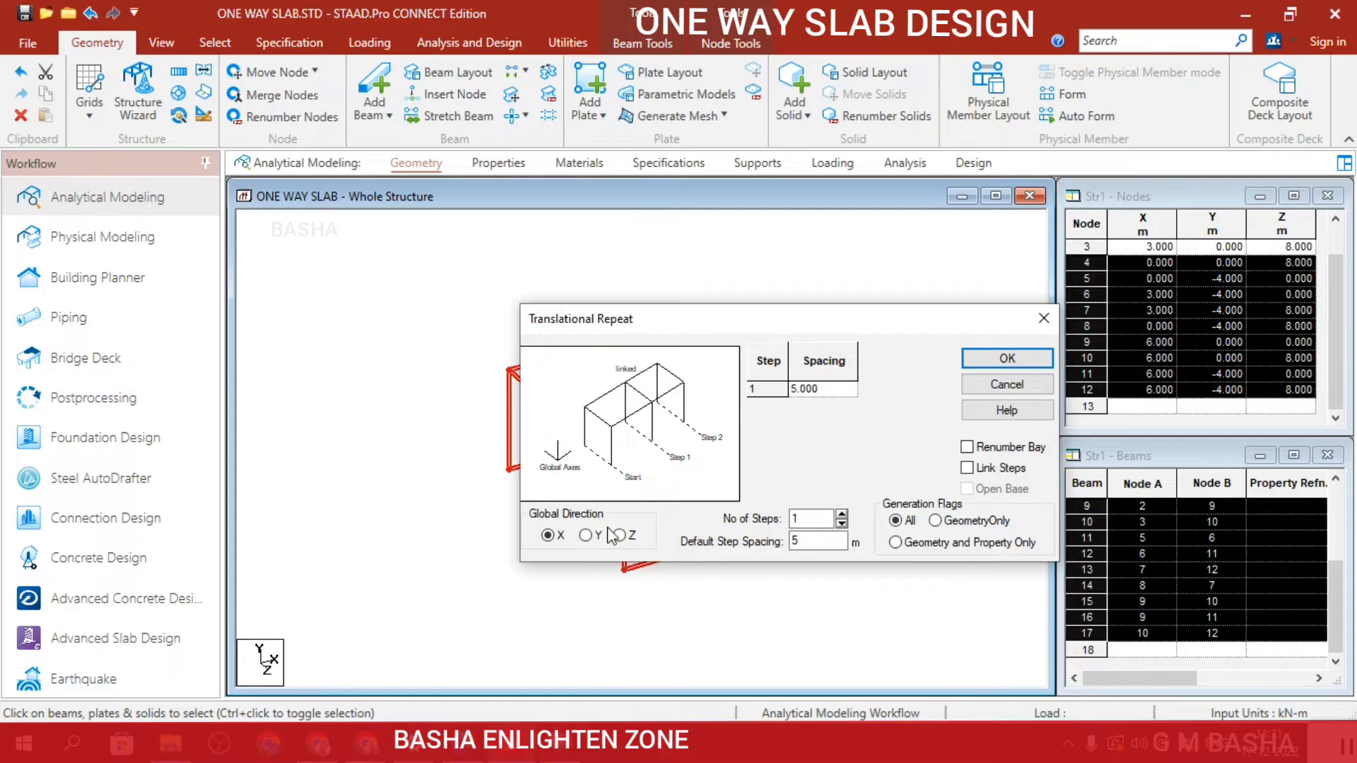
pyautogui.click(592, 539)
pyautogui.doubleClick(797, 541)
pyautogui.write('4')
pyautogui.doubleClick(798, 519)
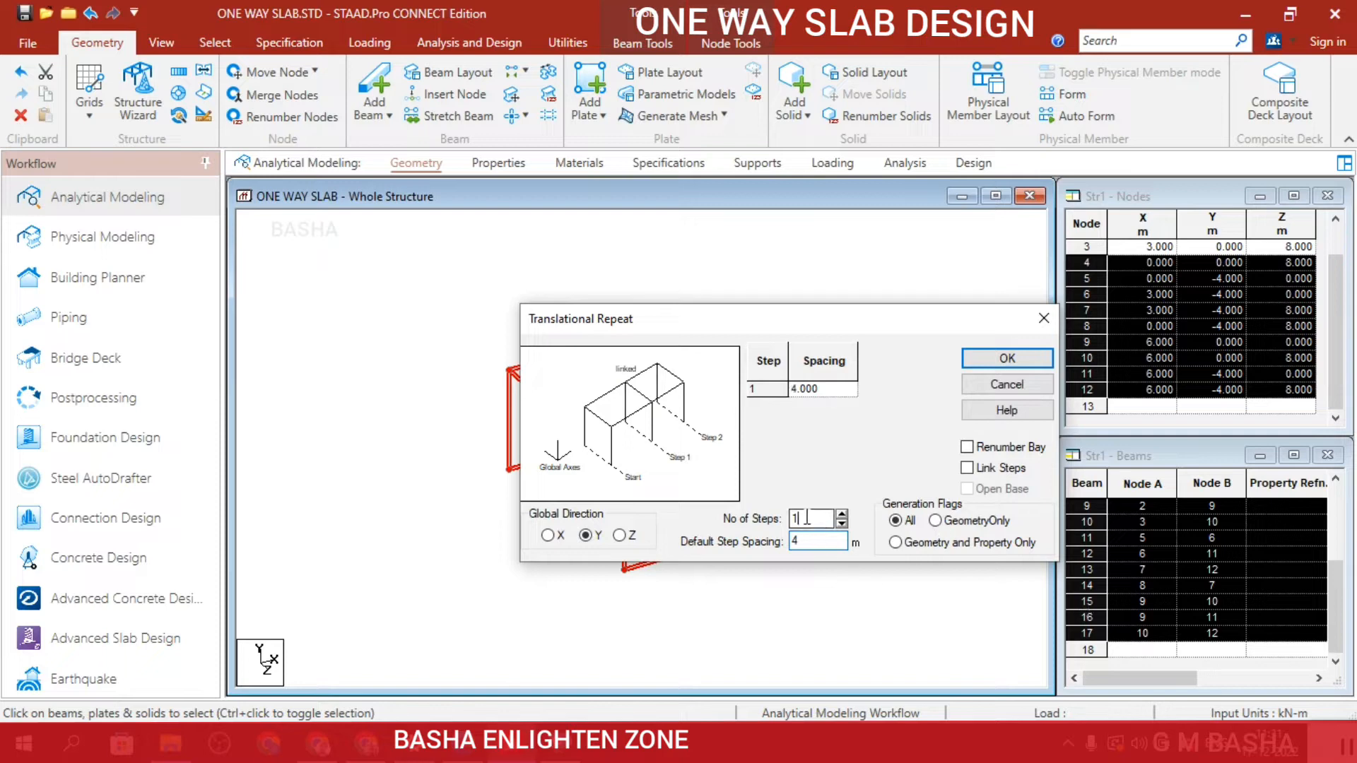
pyautogui.write('5')
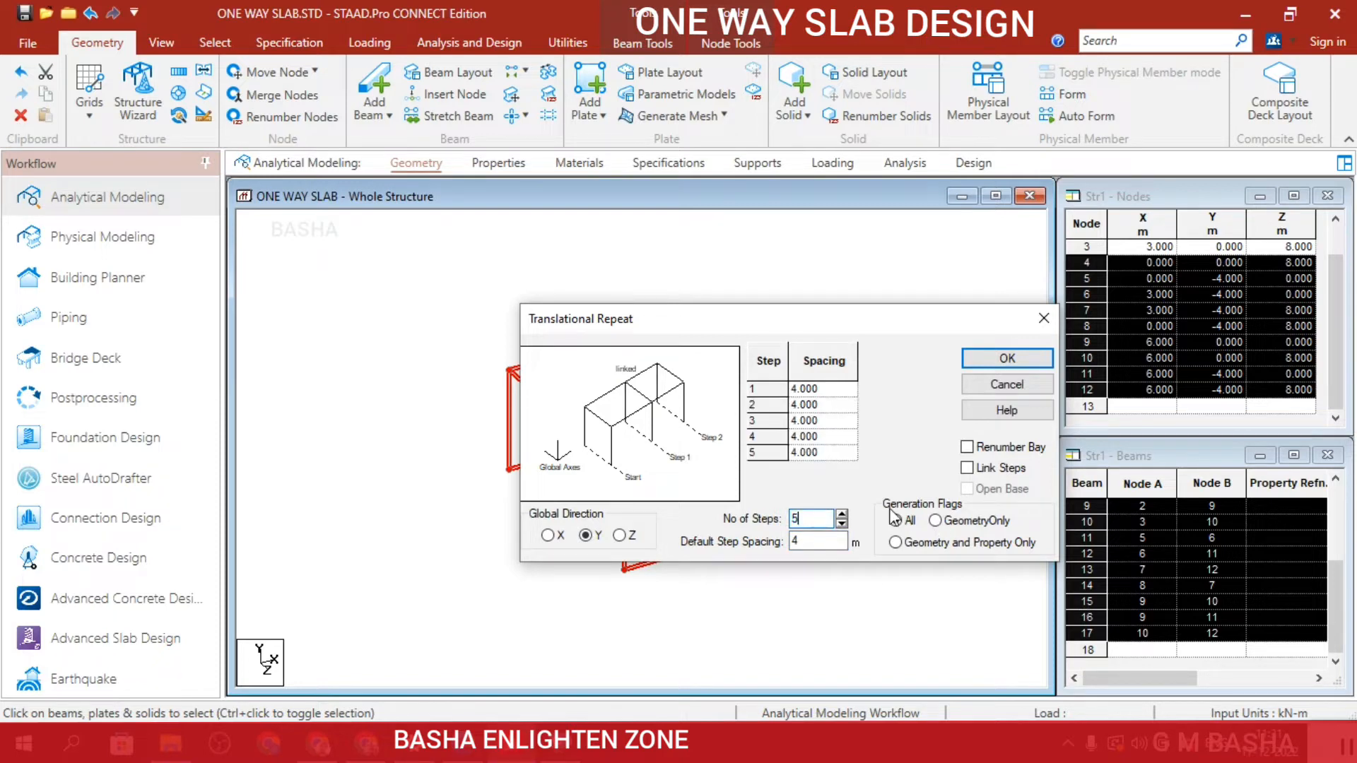
pyautogui.click(966, 468)
pyautogui.click(795, 541)
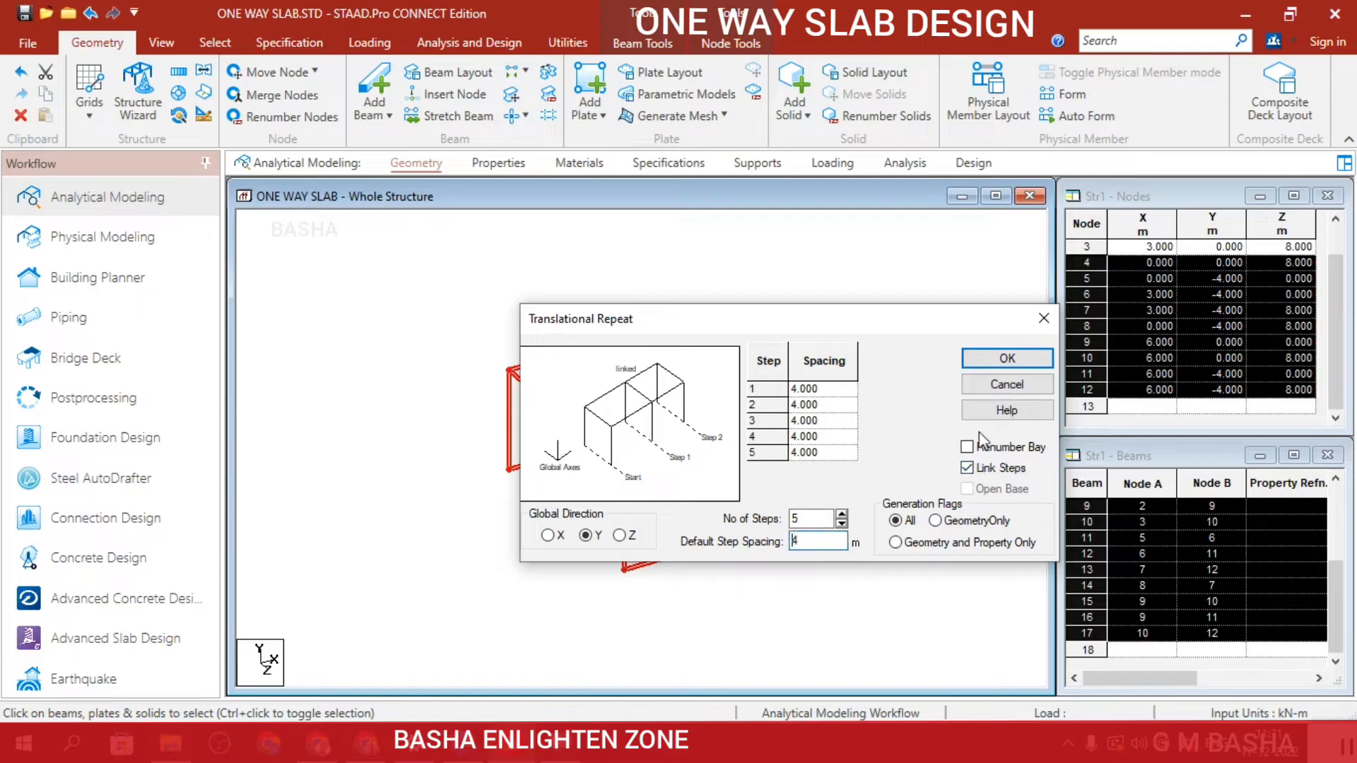
pyautogui.click(1001, 356)
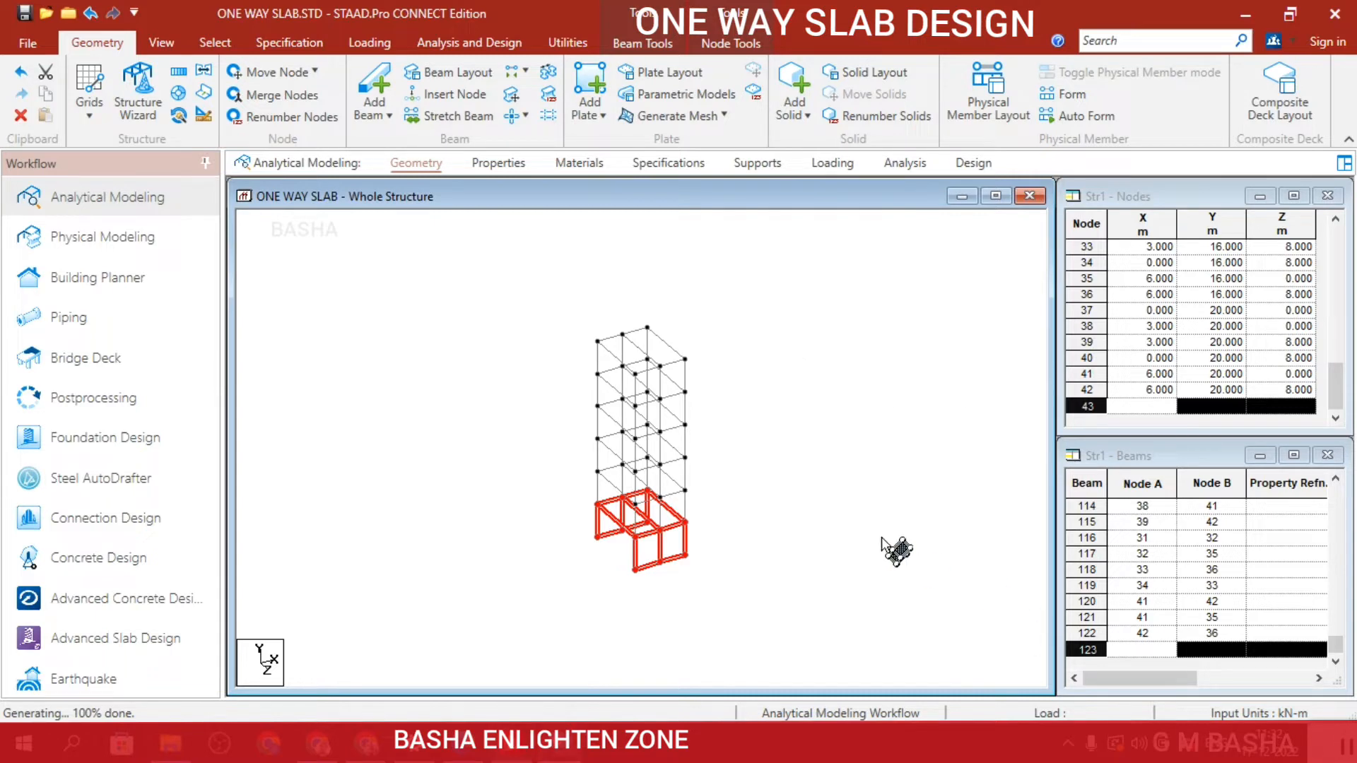
pyautogui.click(880, 542)
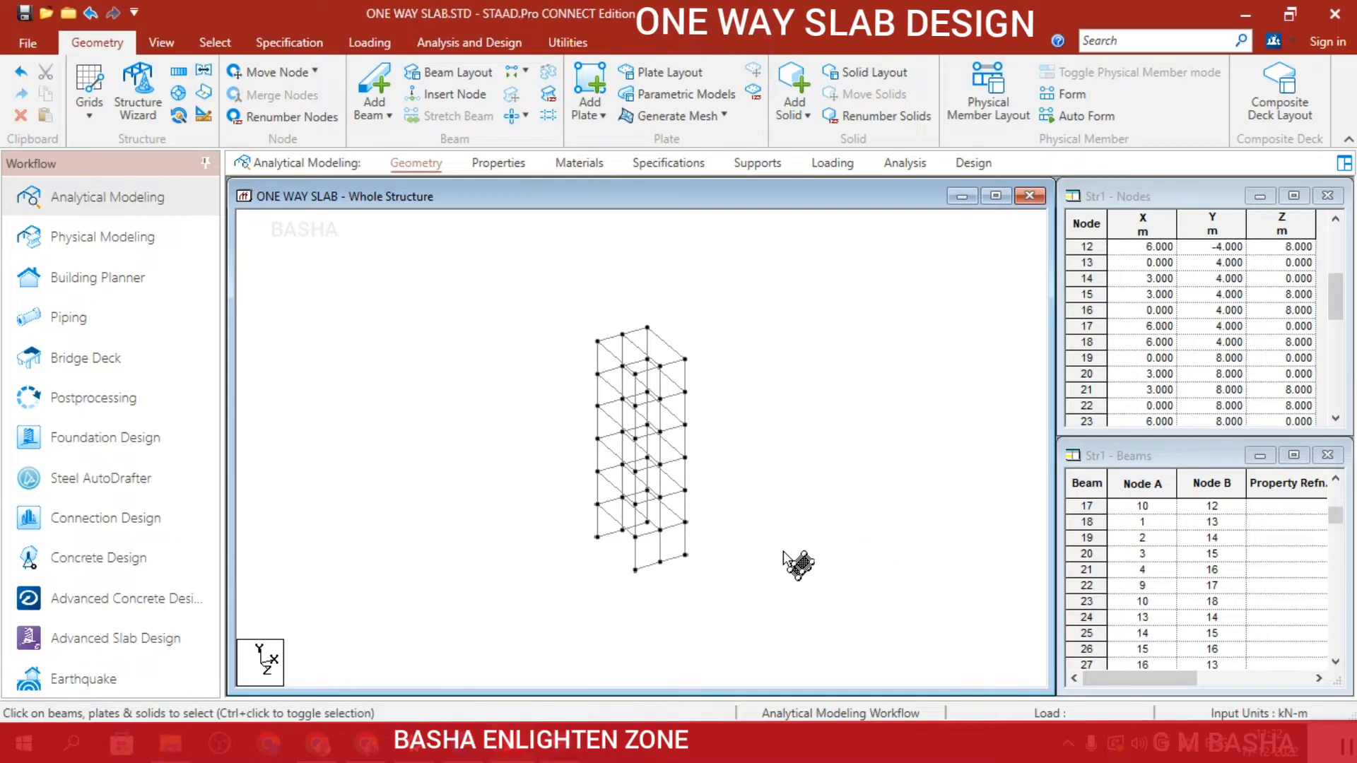
# Undo the five-step Y copy and the X copy, back to the single four-column frame.
pyautogui.hotkey('ctrl', 'z')
pyautogui.hotkey('ctrl', 'z')
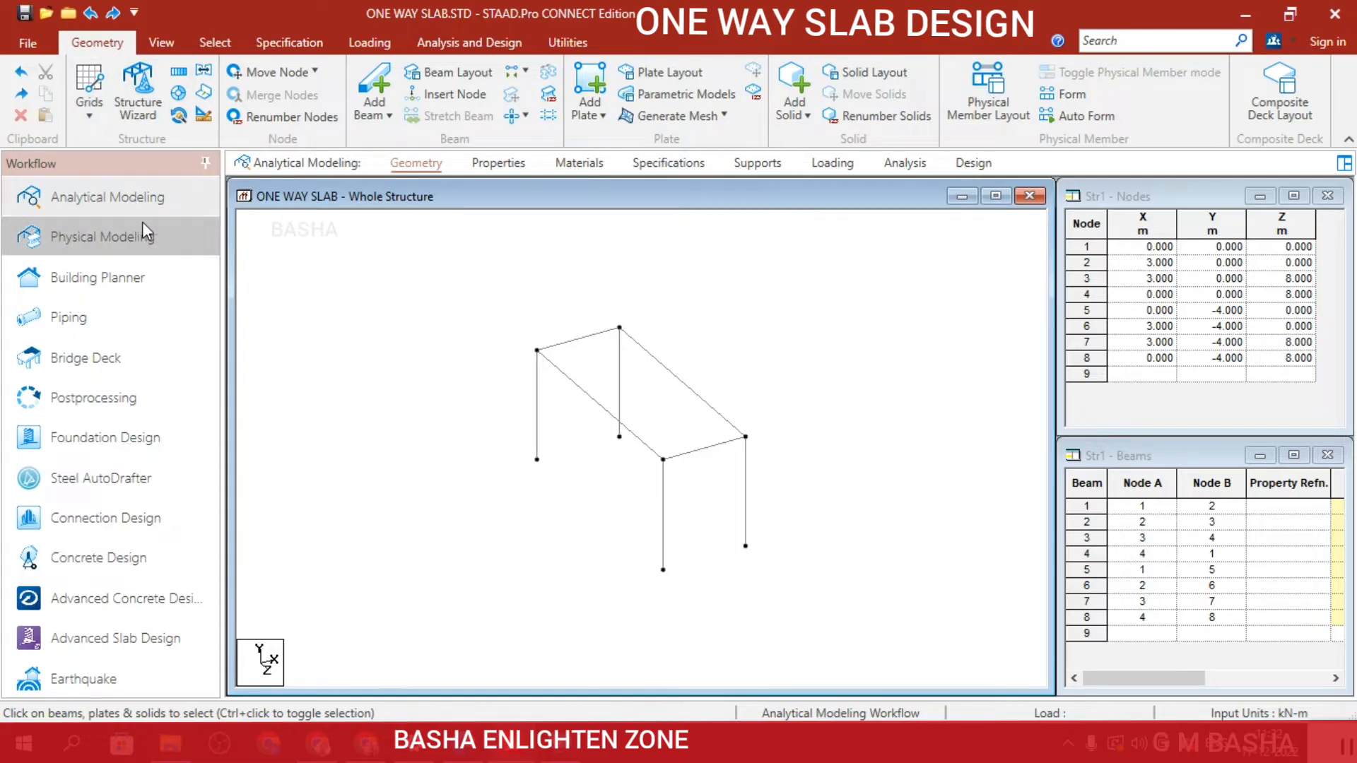
# Create a fixed support definition for the structure.
pyautogui.click(769, 163)
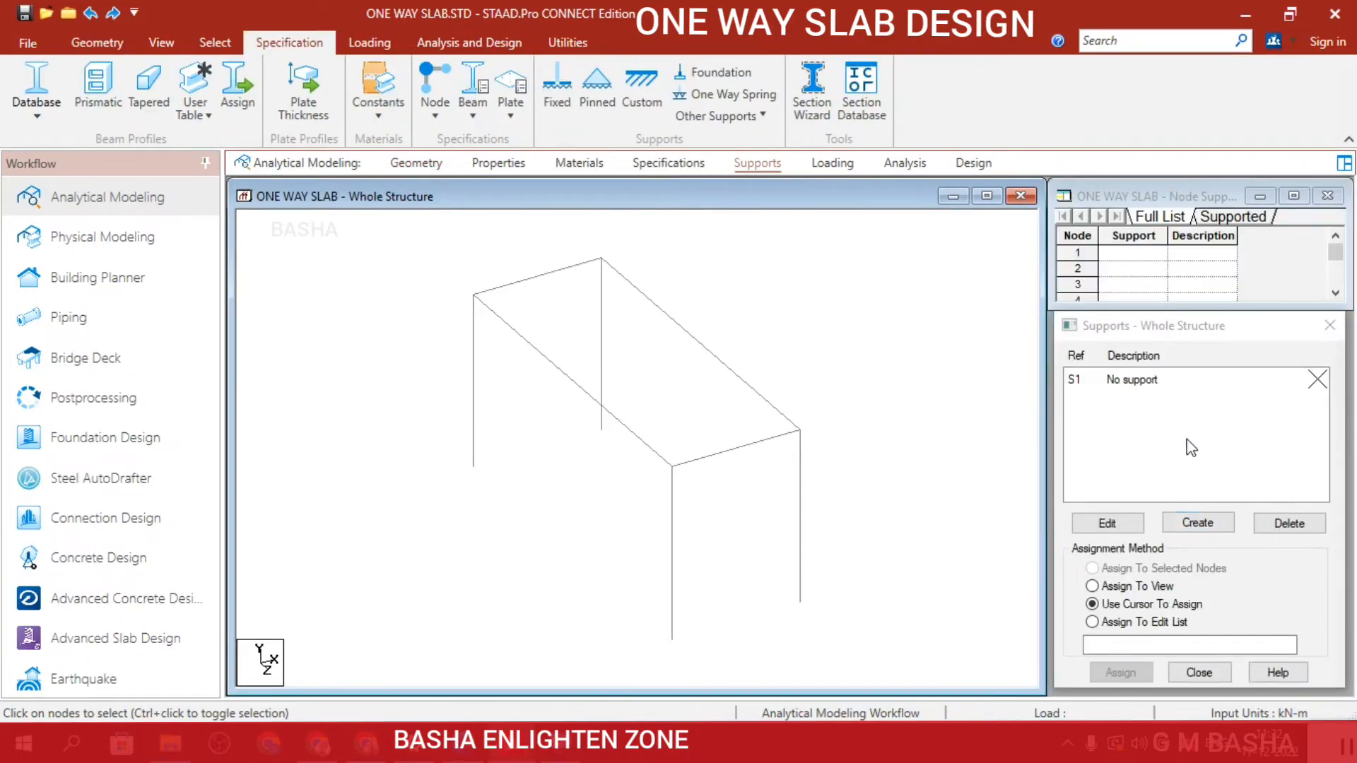
pyautogui.click(1205, 526)
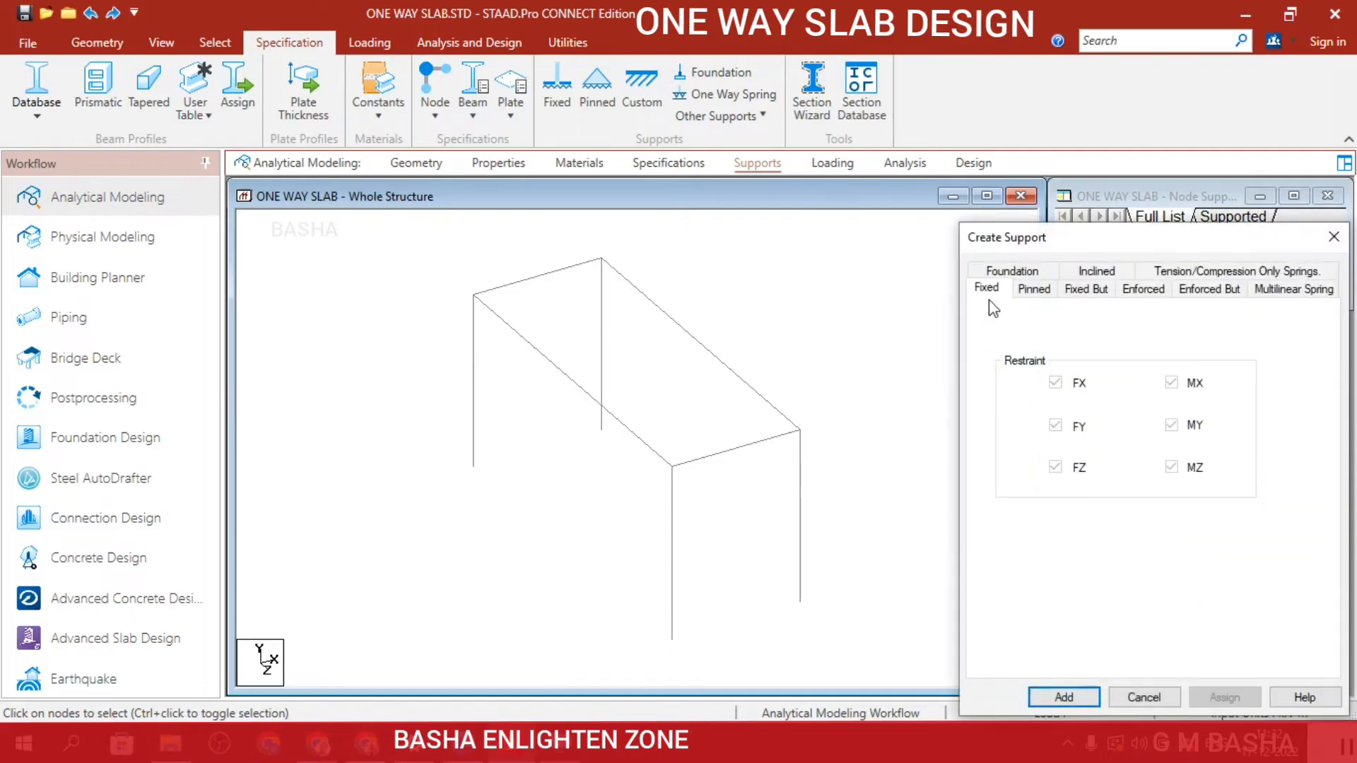
pyautogui.click(1063, 696)
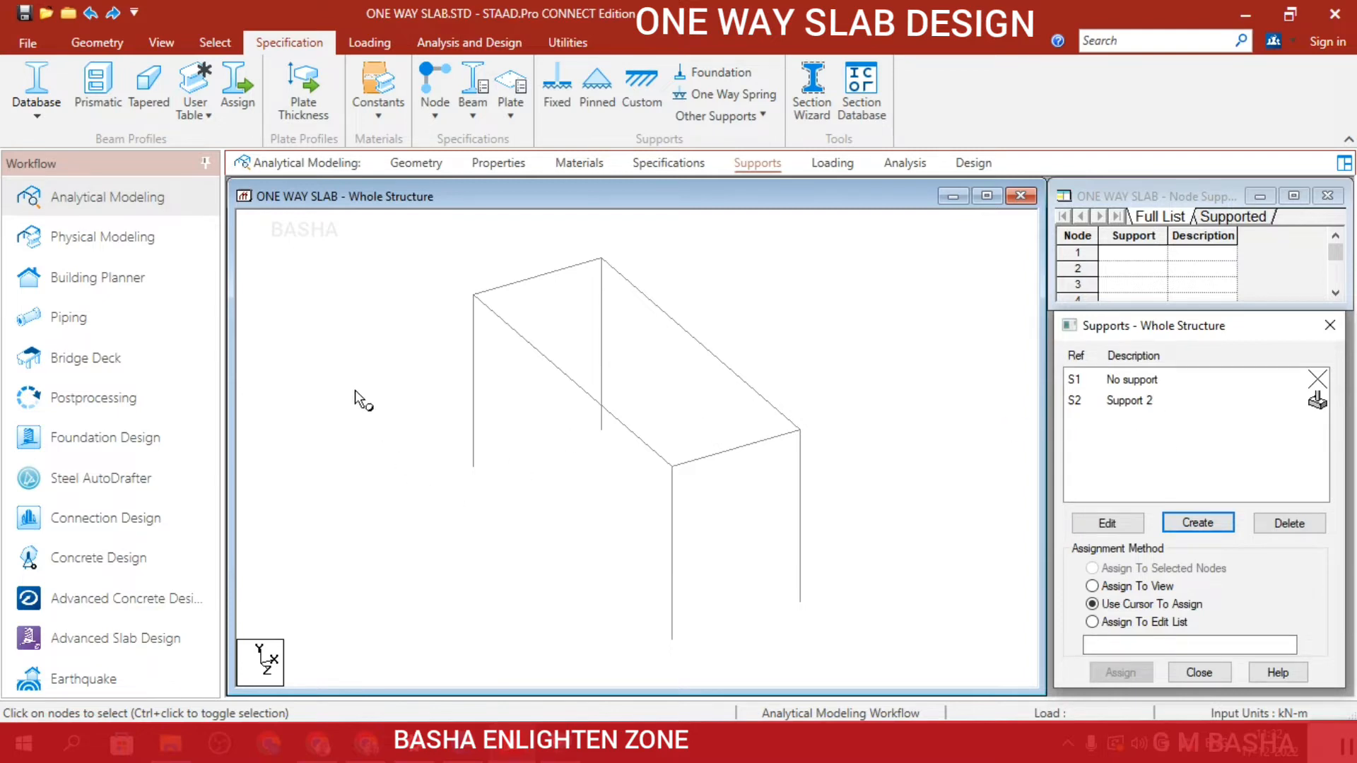
# Try to select only the four column base nodes for the support assignment.
pyautogui.moveTo(357, 400)
pyautogui.mouseDown()
pyautogui.moveTo(464, 473)
pyautogui.moveTo(812, 650)
pyautogui.mouseUp()
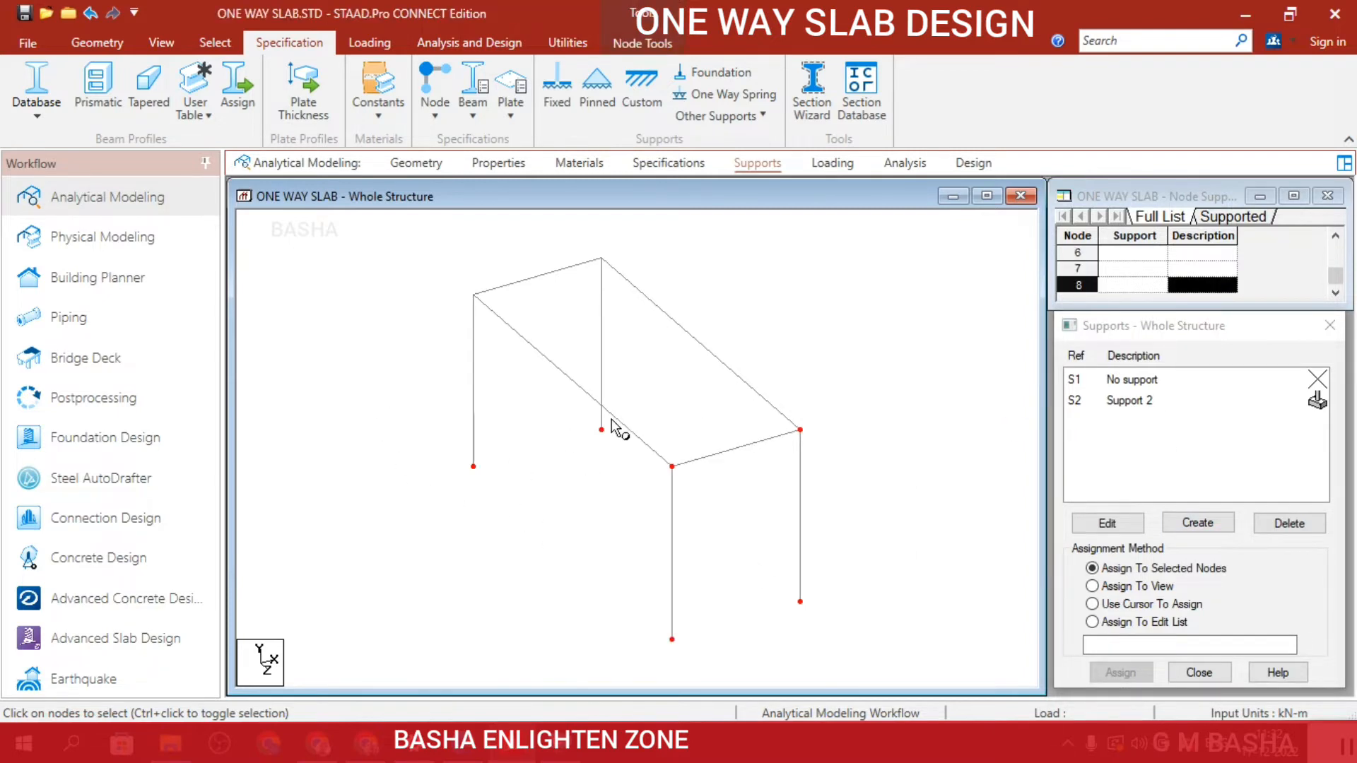
pyautogui.click(168, 47)
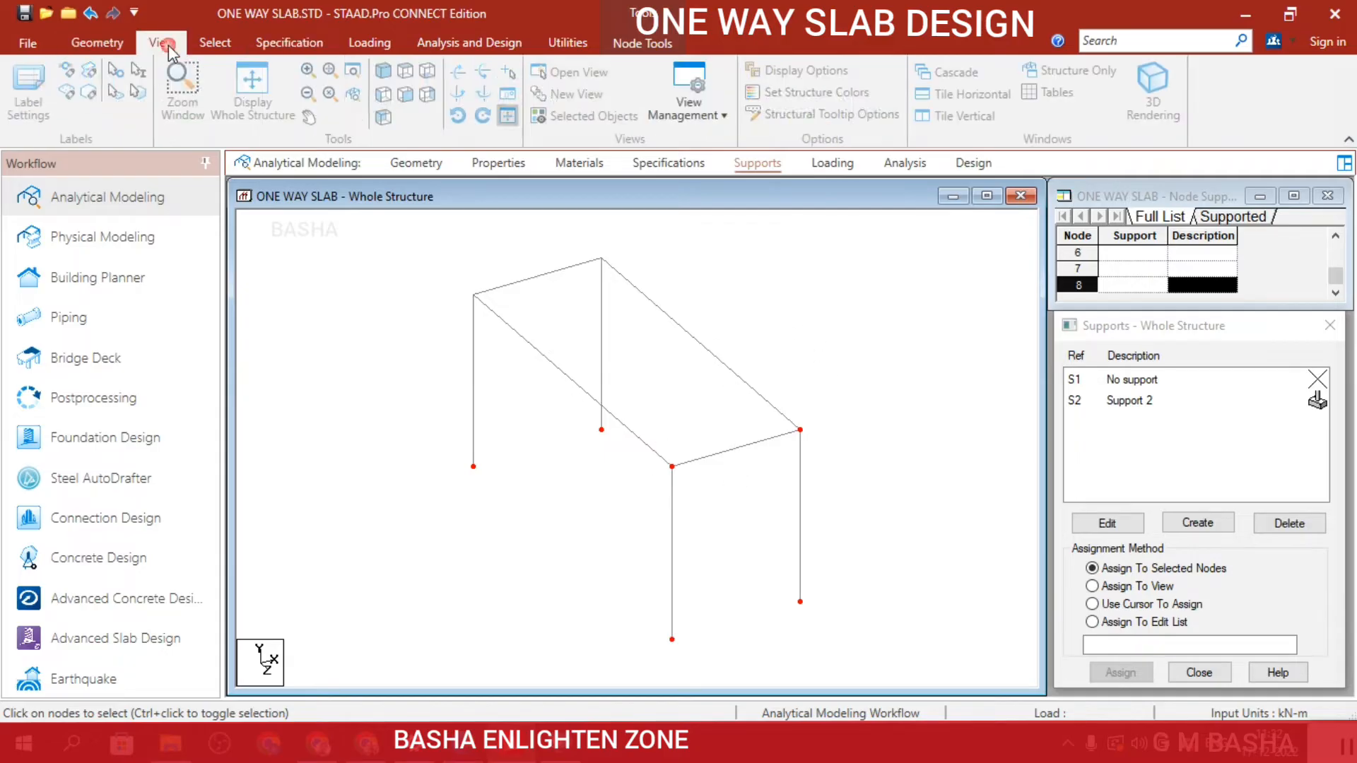
pyautogui.click(414, 99)
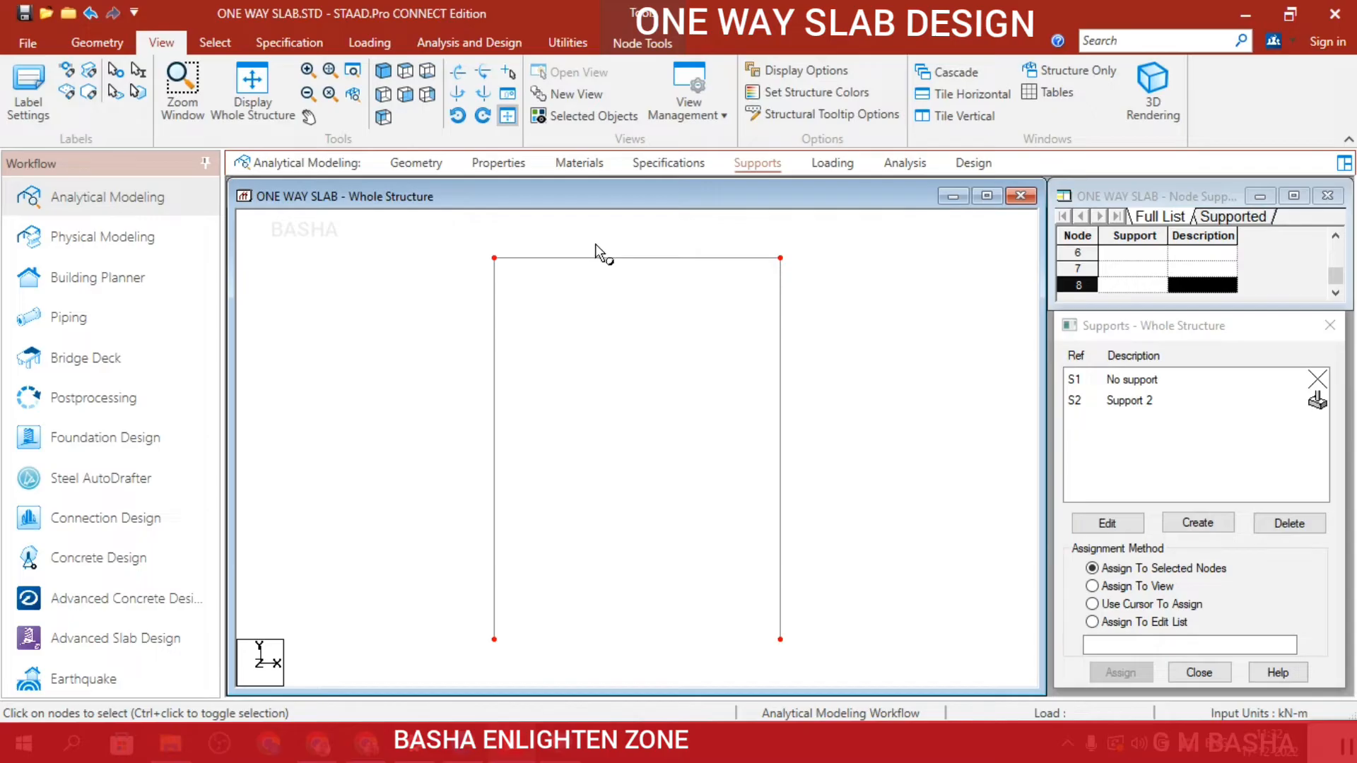
pyautogui.click(836, 332)
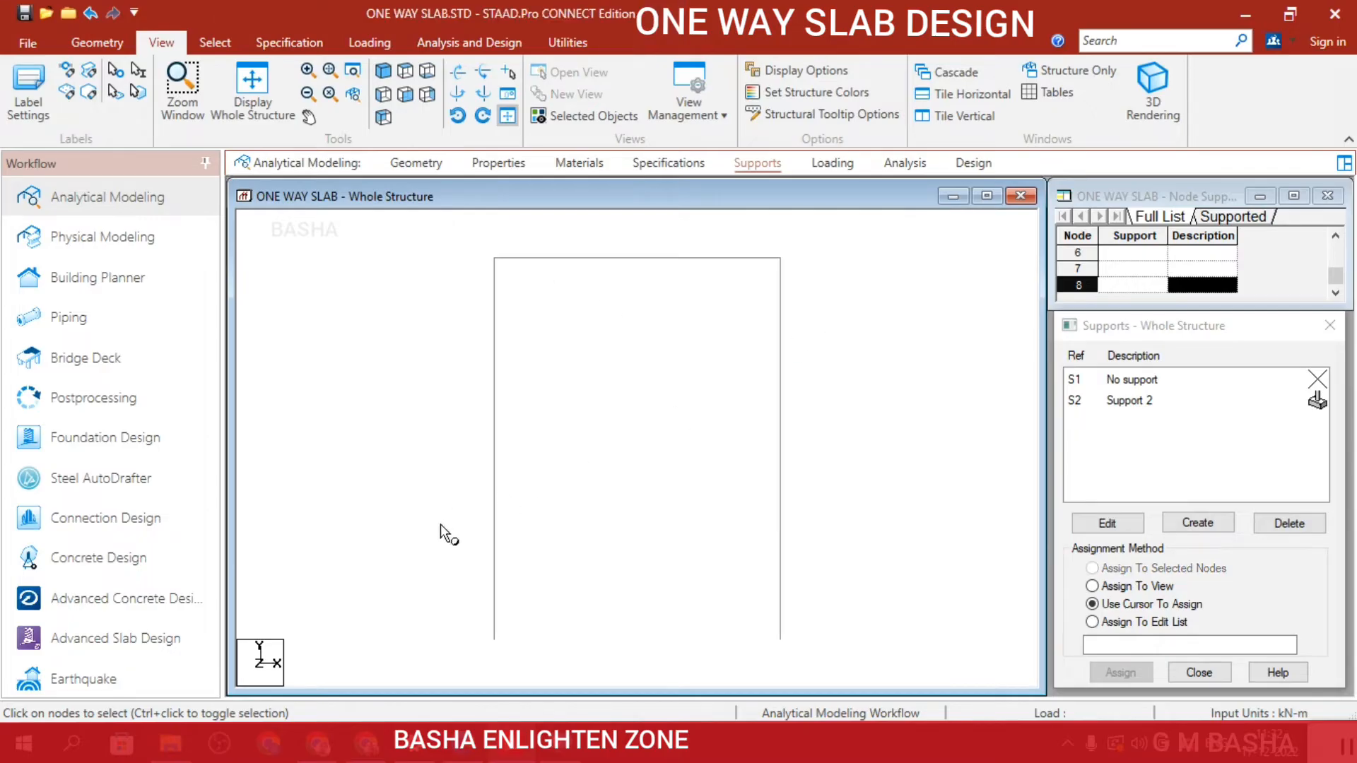
pyautogui.moveTo(443, 559); pyautogui.dragTo(858, 703)
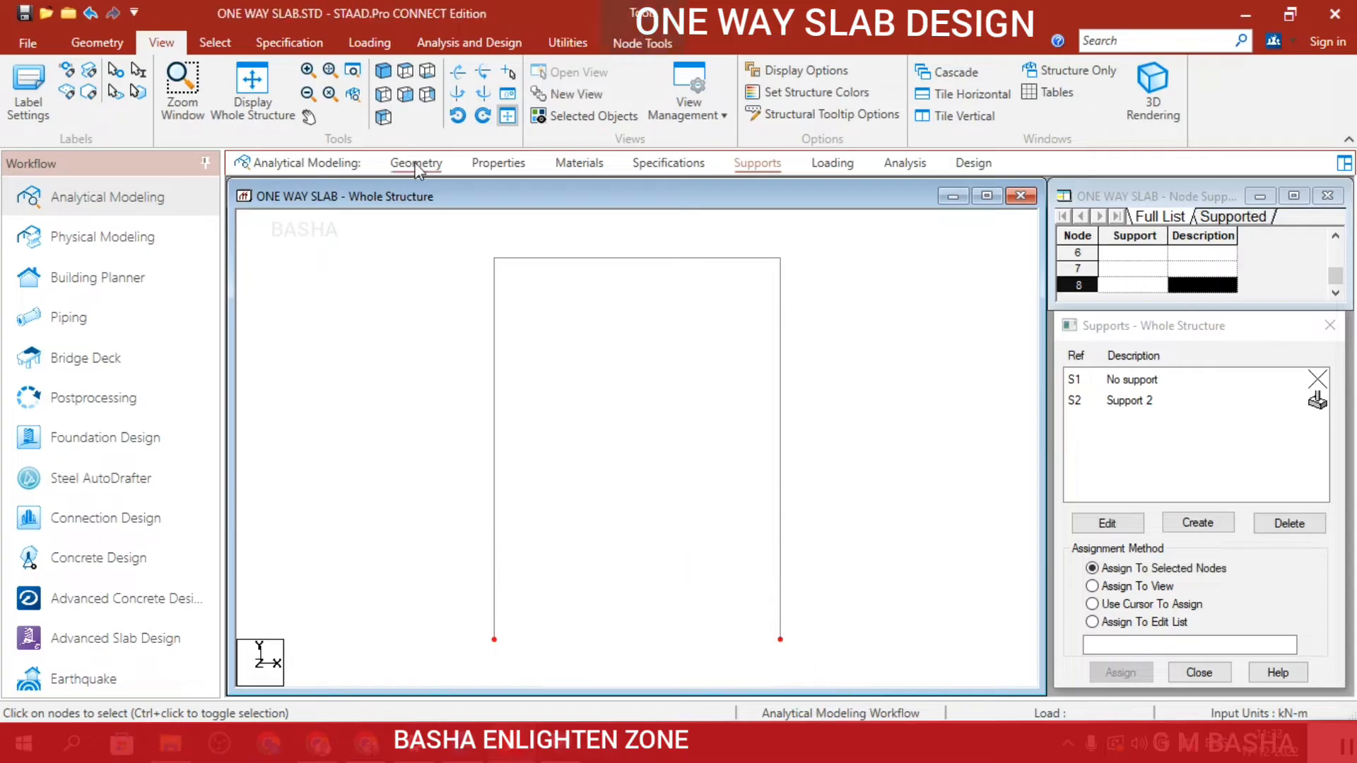
pyautogui.click(383, 71)
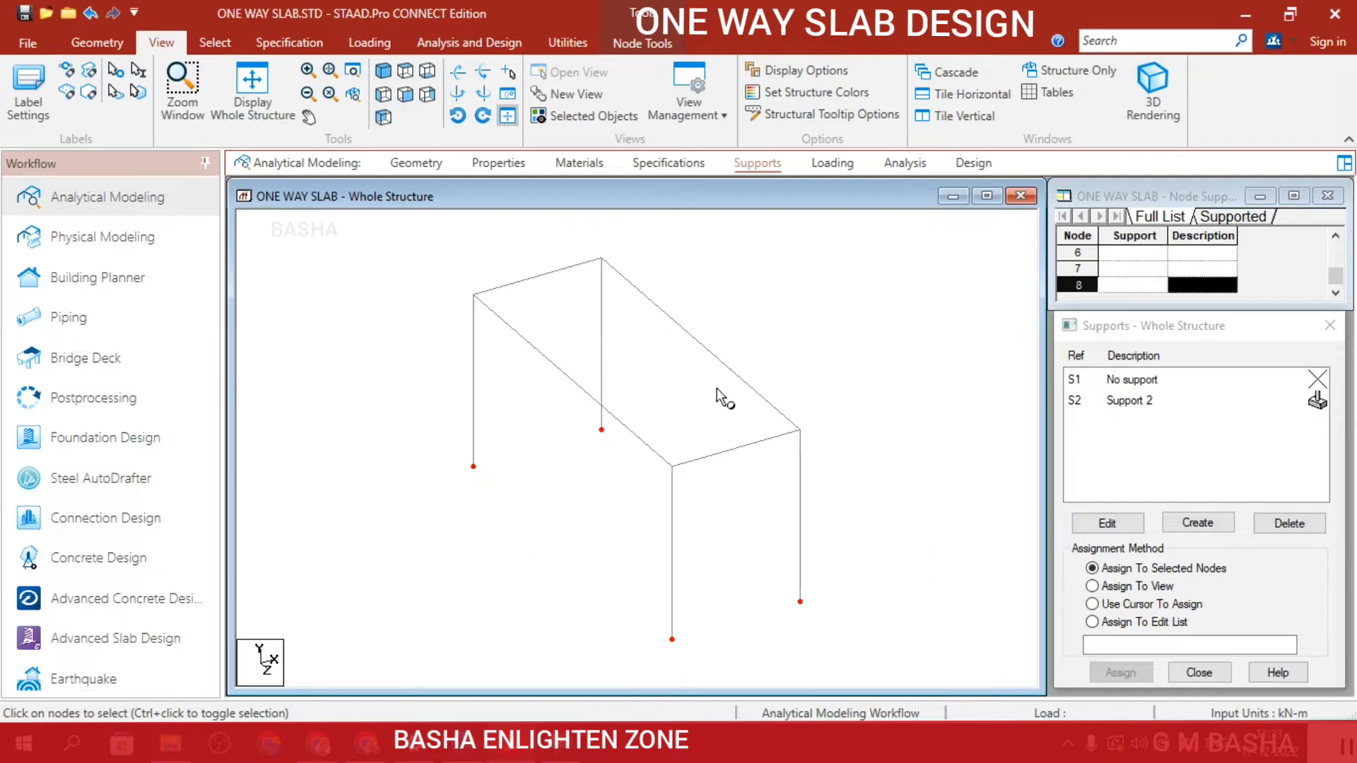
# Choose the fixed support S2, select the four column base nodes and assign the support to them.
pyautogui.click(1140, 408)
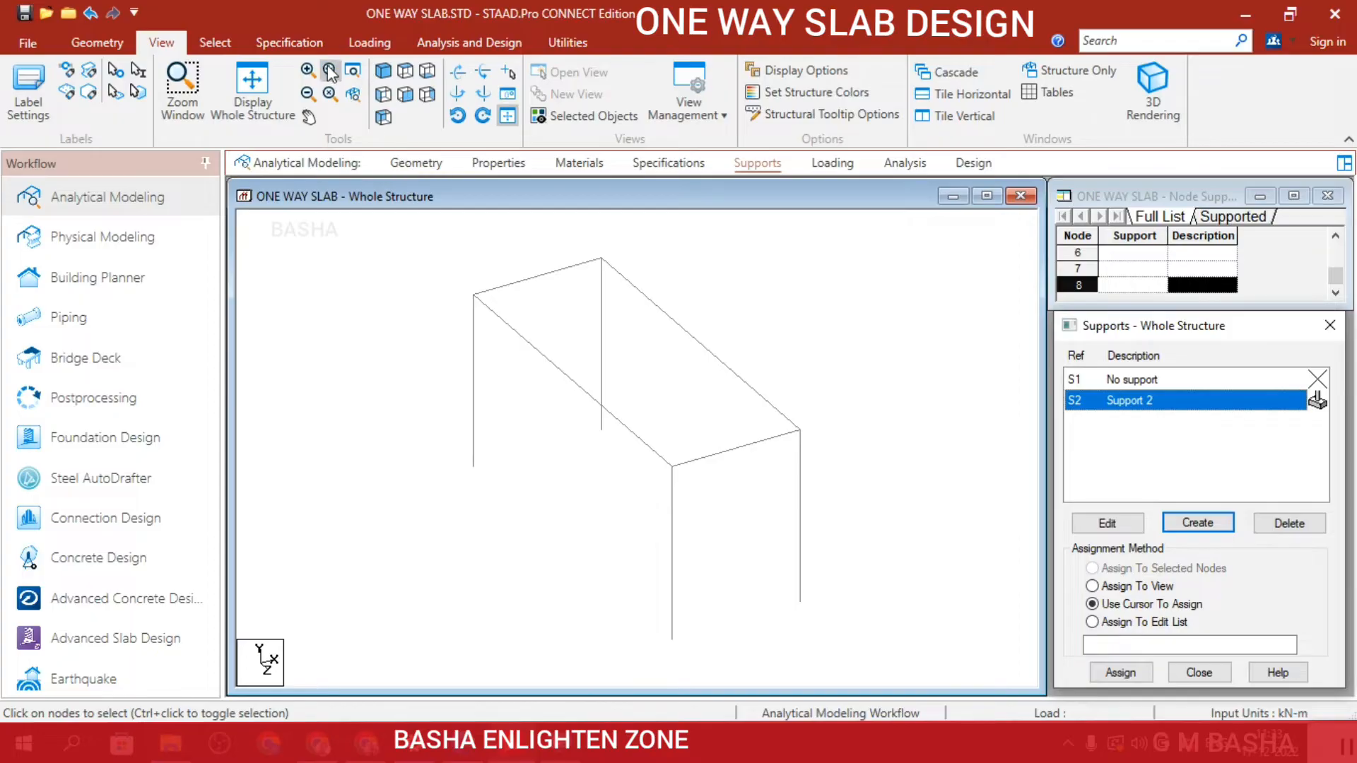
pyautogui.click(404, 94)
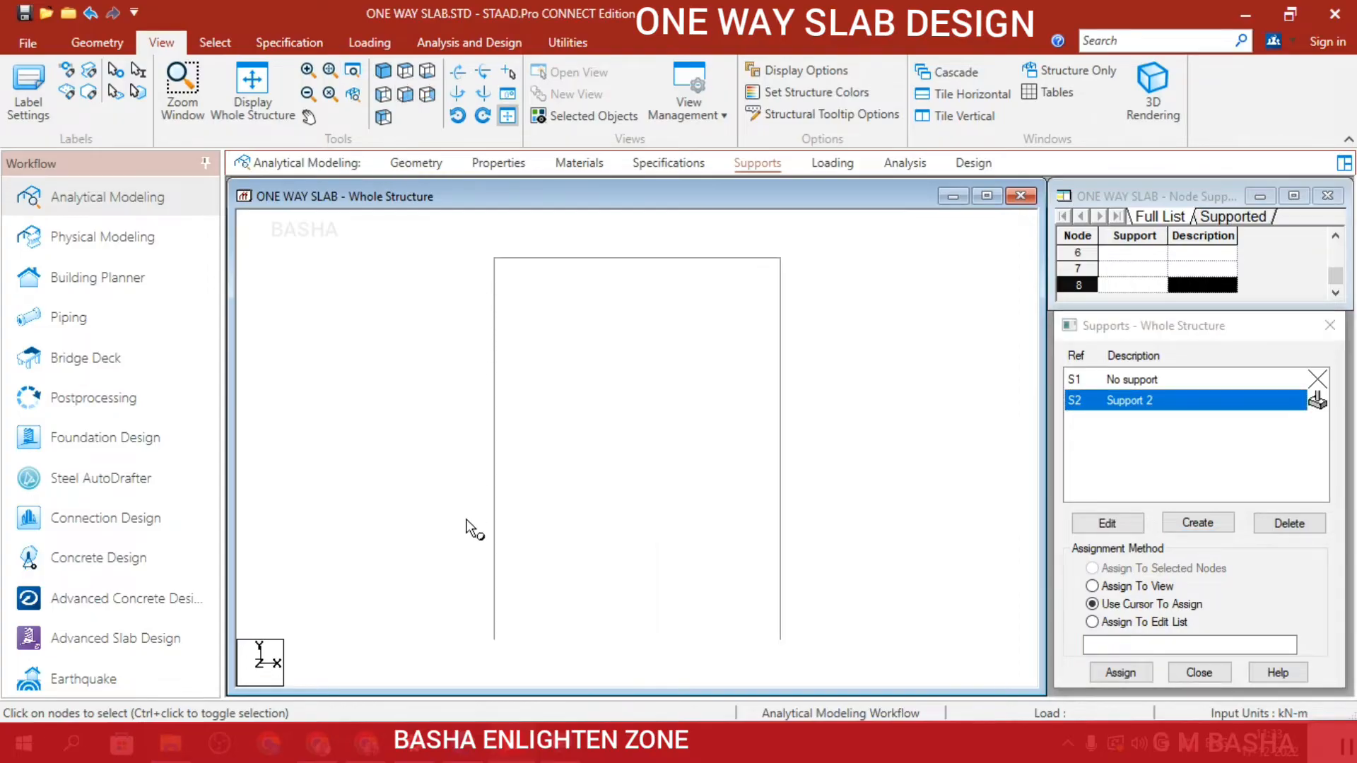
pyautogui.moveTo(453, 537); pyautogui.dragTo(848, 690)
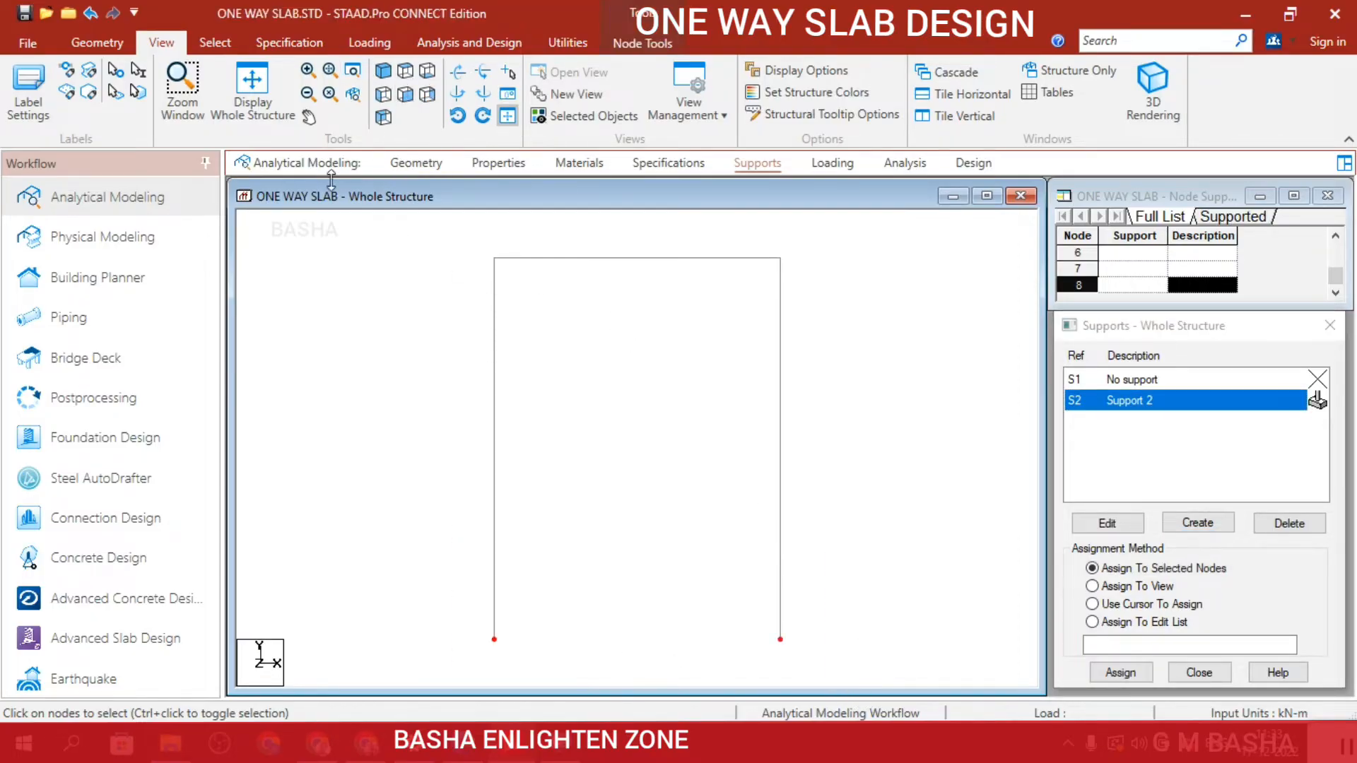
pyautogui.click(385, 73)
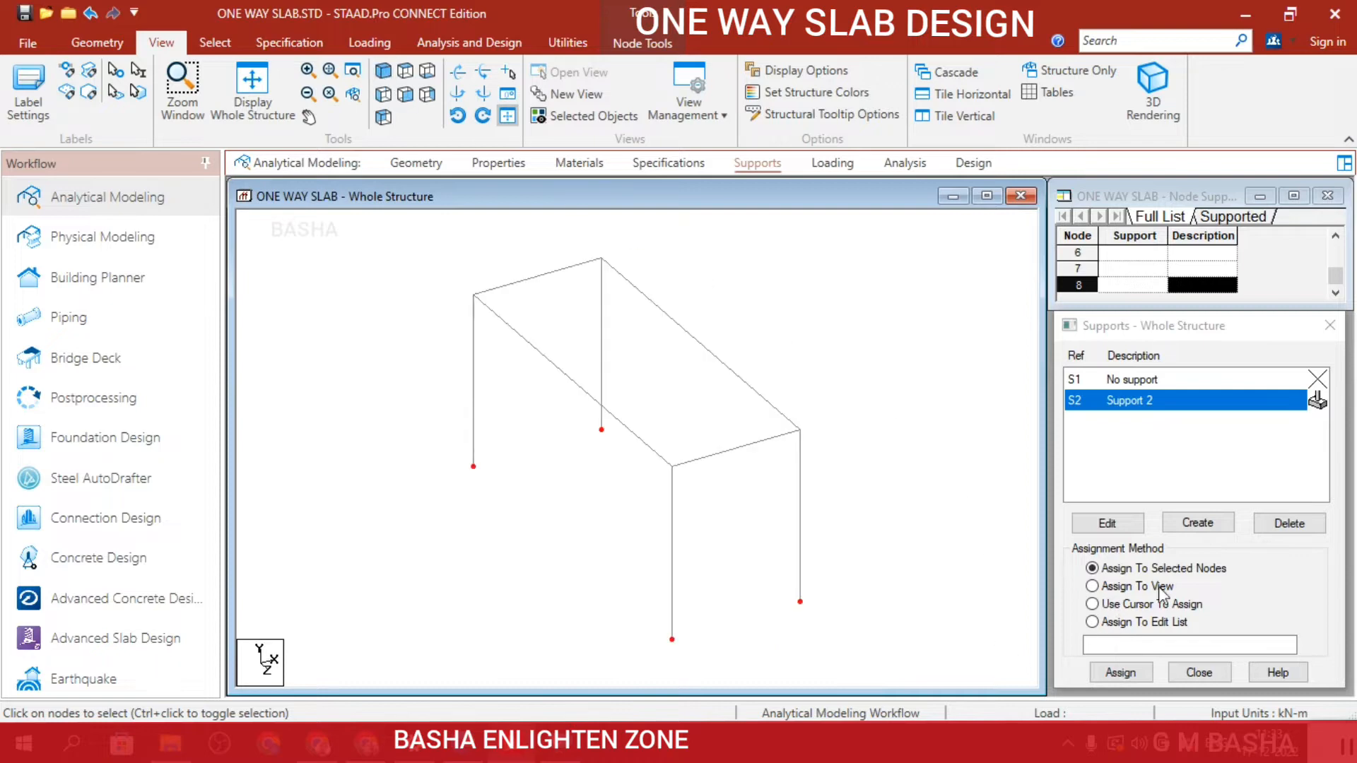
pyautogui.click(1123, 672)
pyautogui.click(1209, 557)
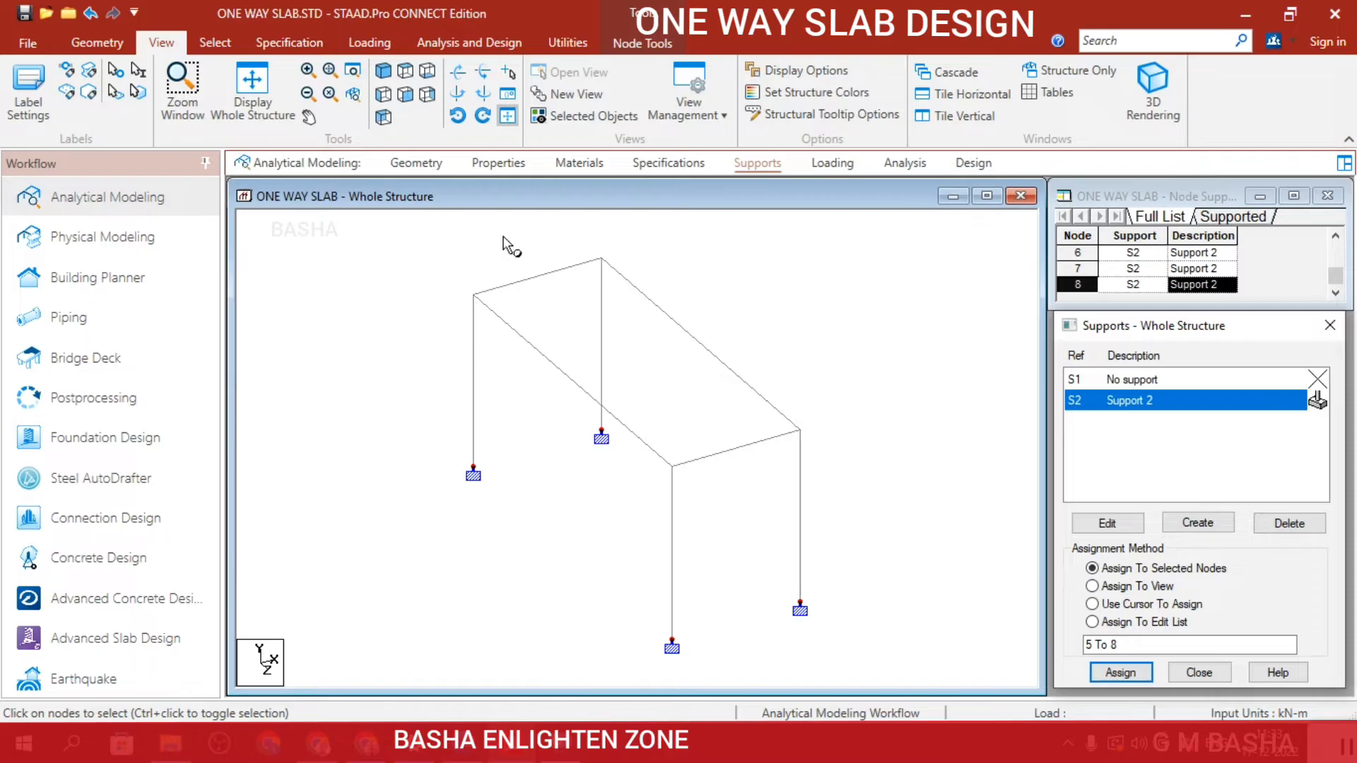
# Define and add a circular concrete section property with a YD diameter of 0.5 m.
pyautogui.click(485, 164)
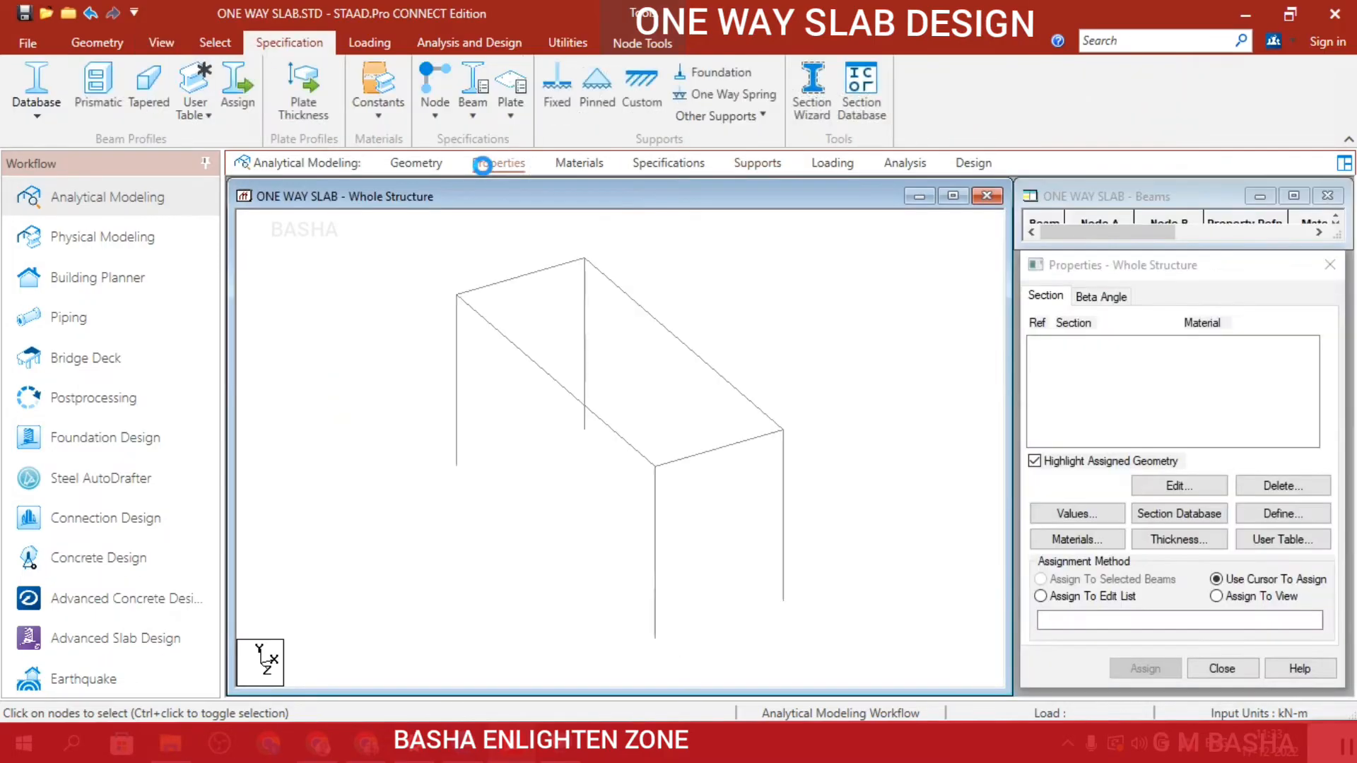
pyautogui.click(1264, 514)
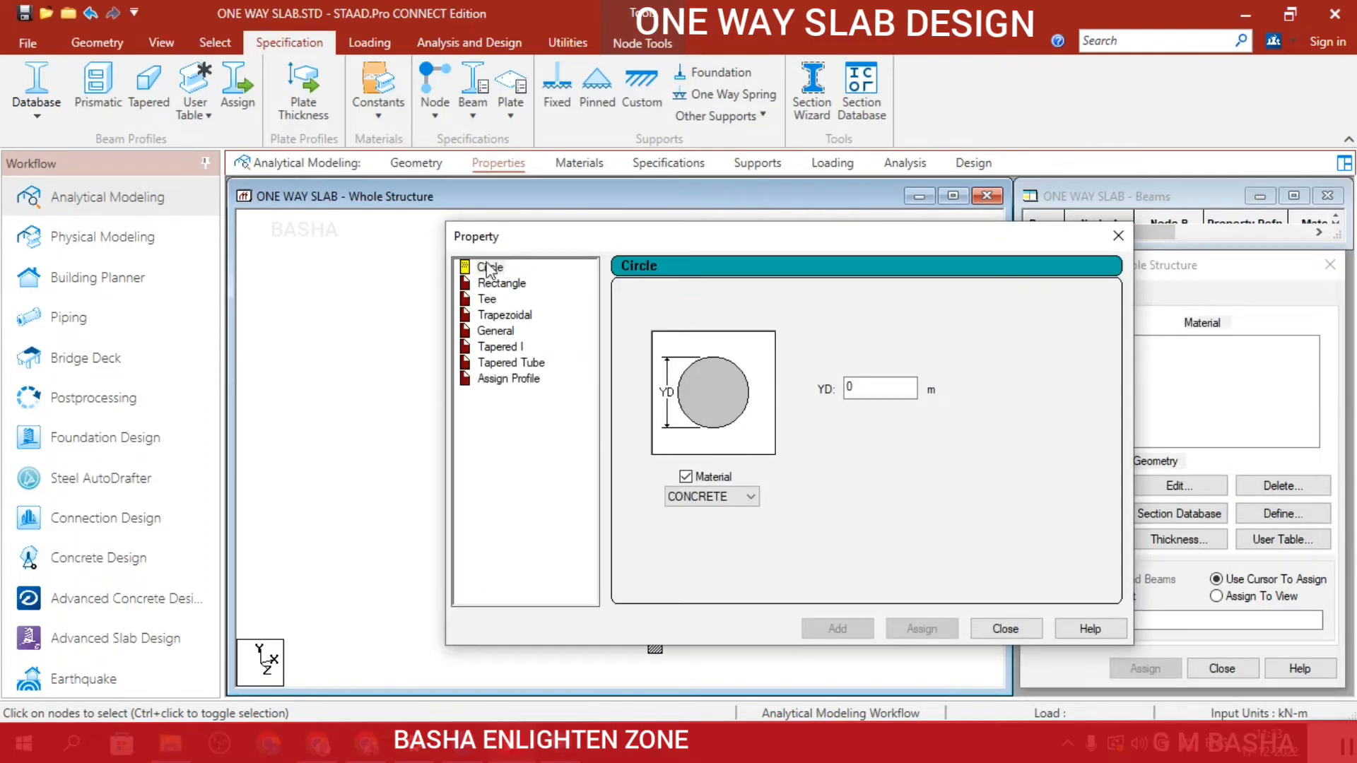
pyautogui.click(862, 388)
pyautogui.write('.5')
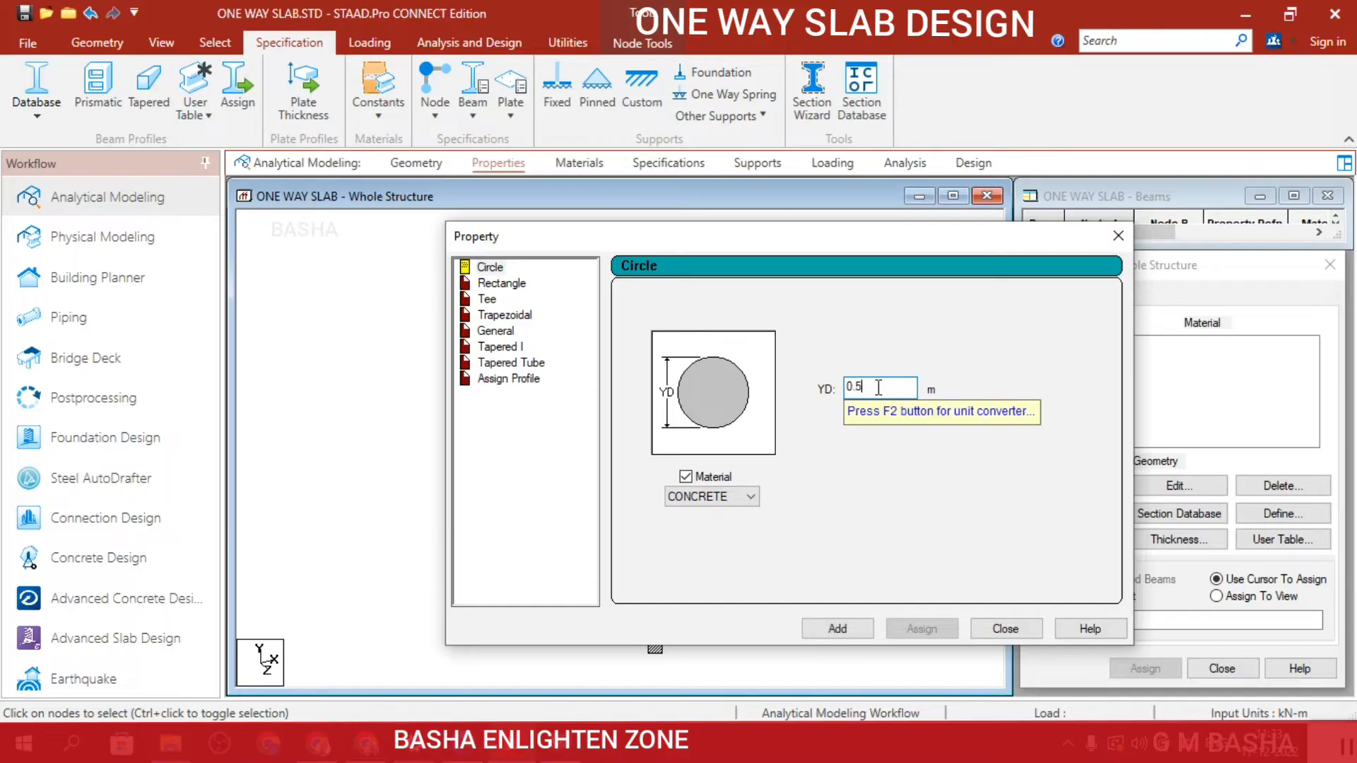
pyautogui.click(841, 628)
# Define and add a rectangular concrete section property with YD 0.45 m and ZD 0.3 m.
pyautogui.click(522, 285)
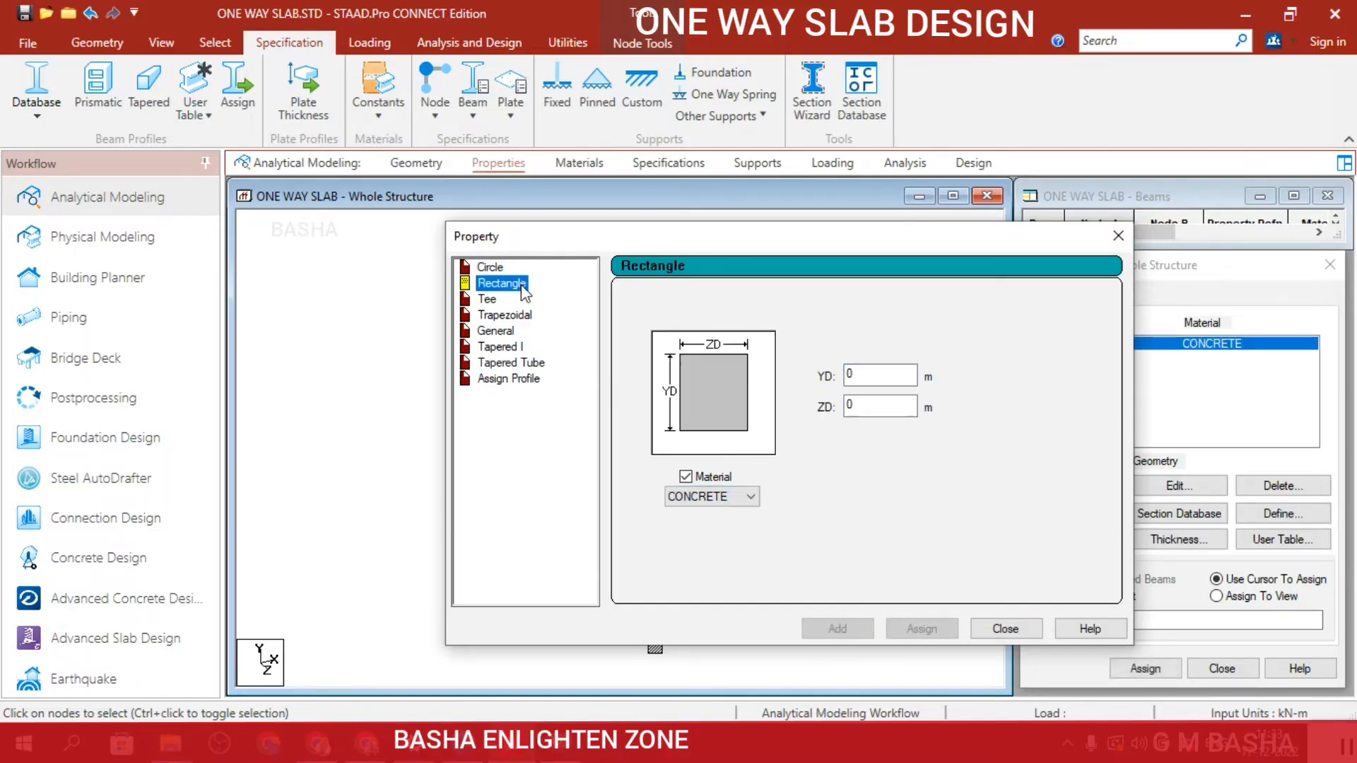
pyautogui.click(903, 378)
pyautogui.write('.4')
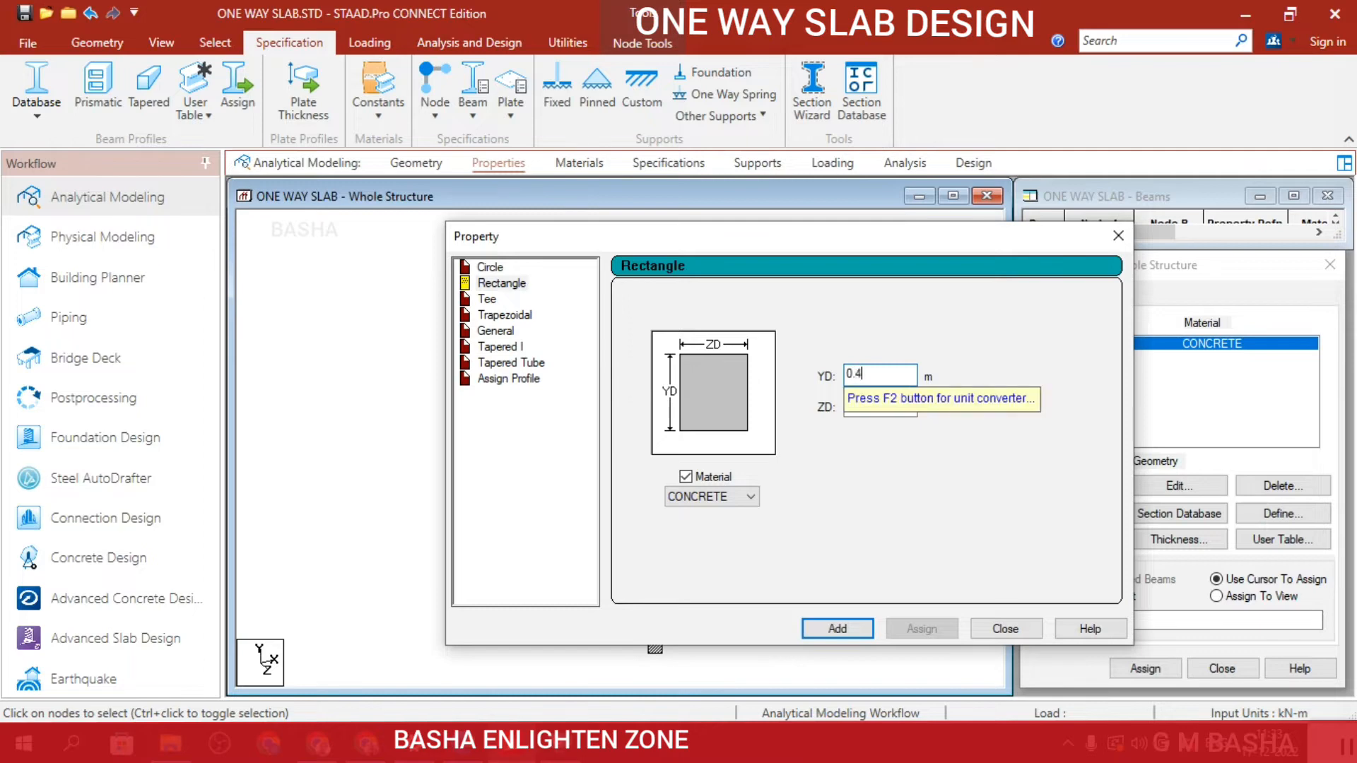
pyautogui.write('5')
pyautogui.click(876, 391)
pyautogui.write('.3')
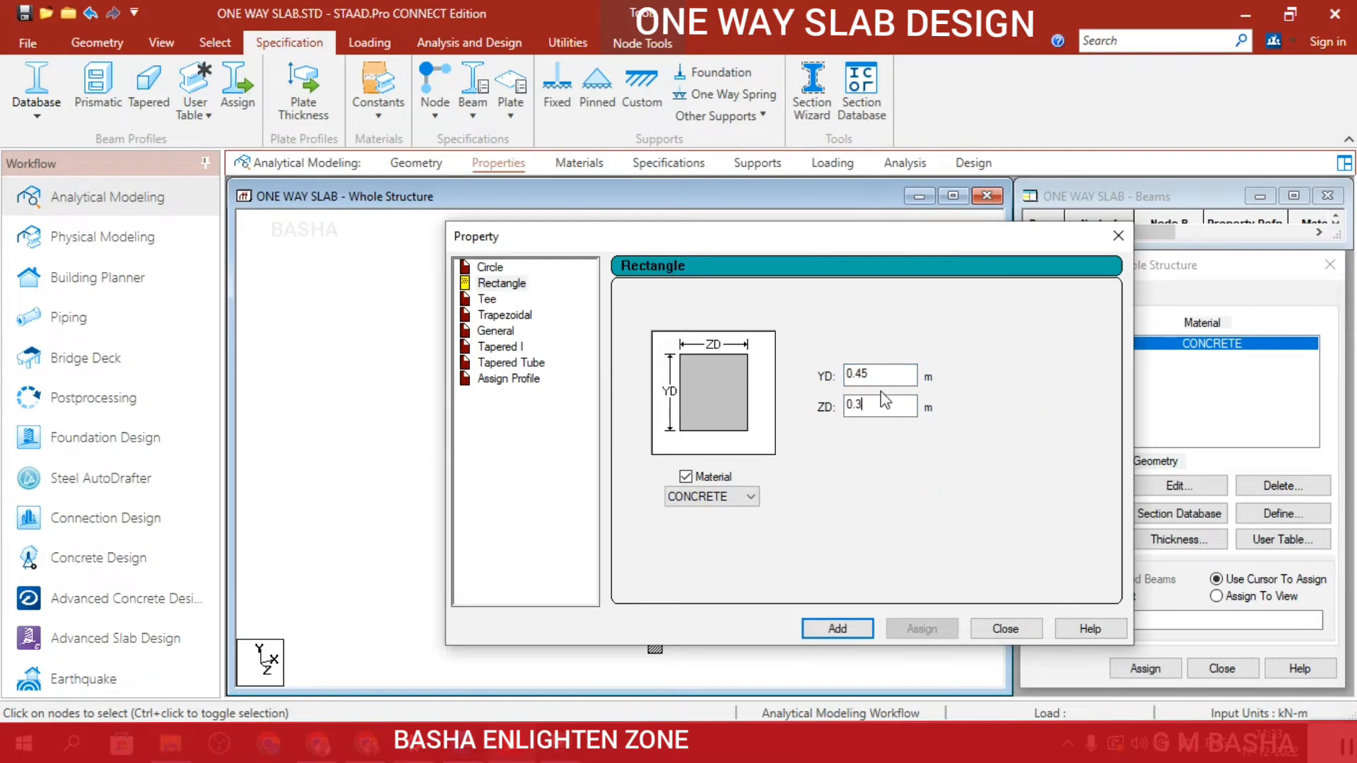
pyautogui.click(836, 631)
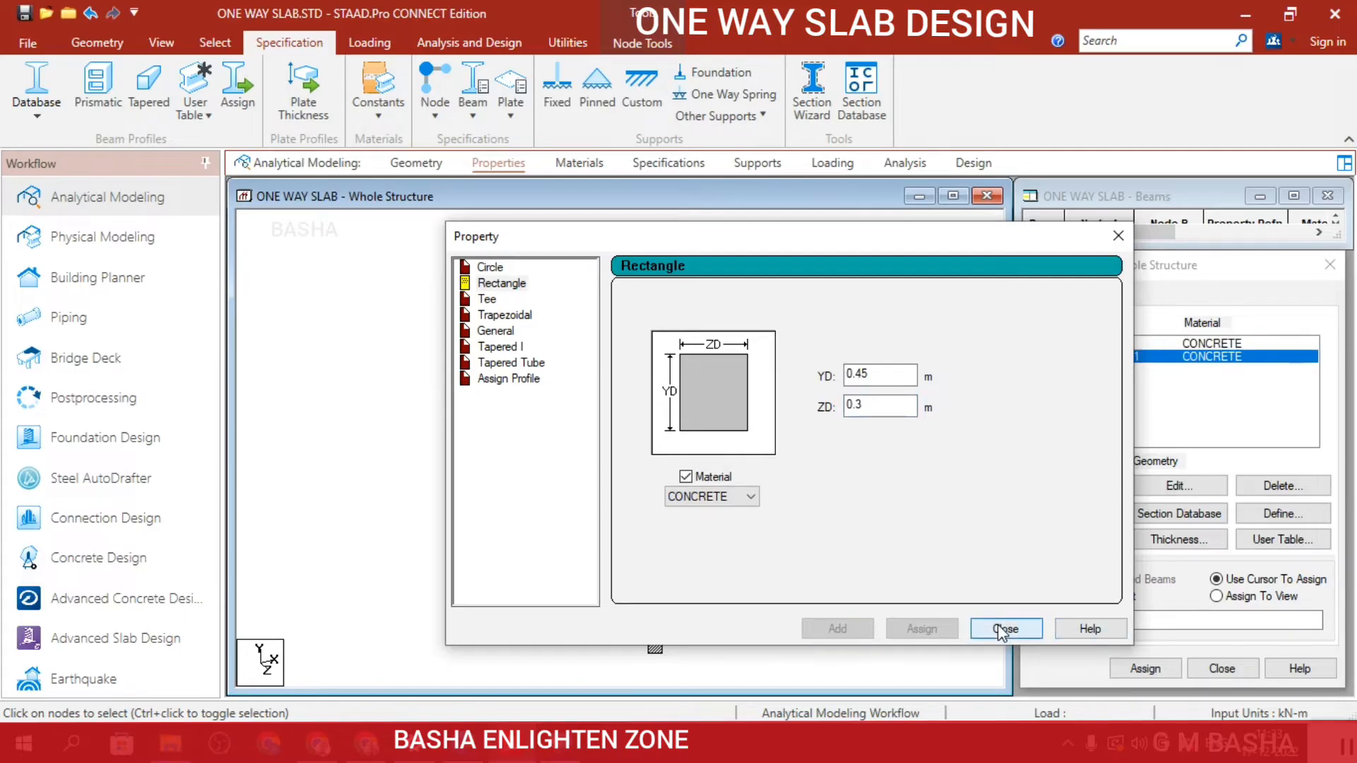
pyautogui.click(1003, 629)
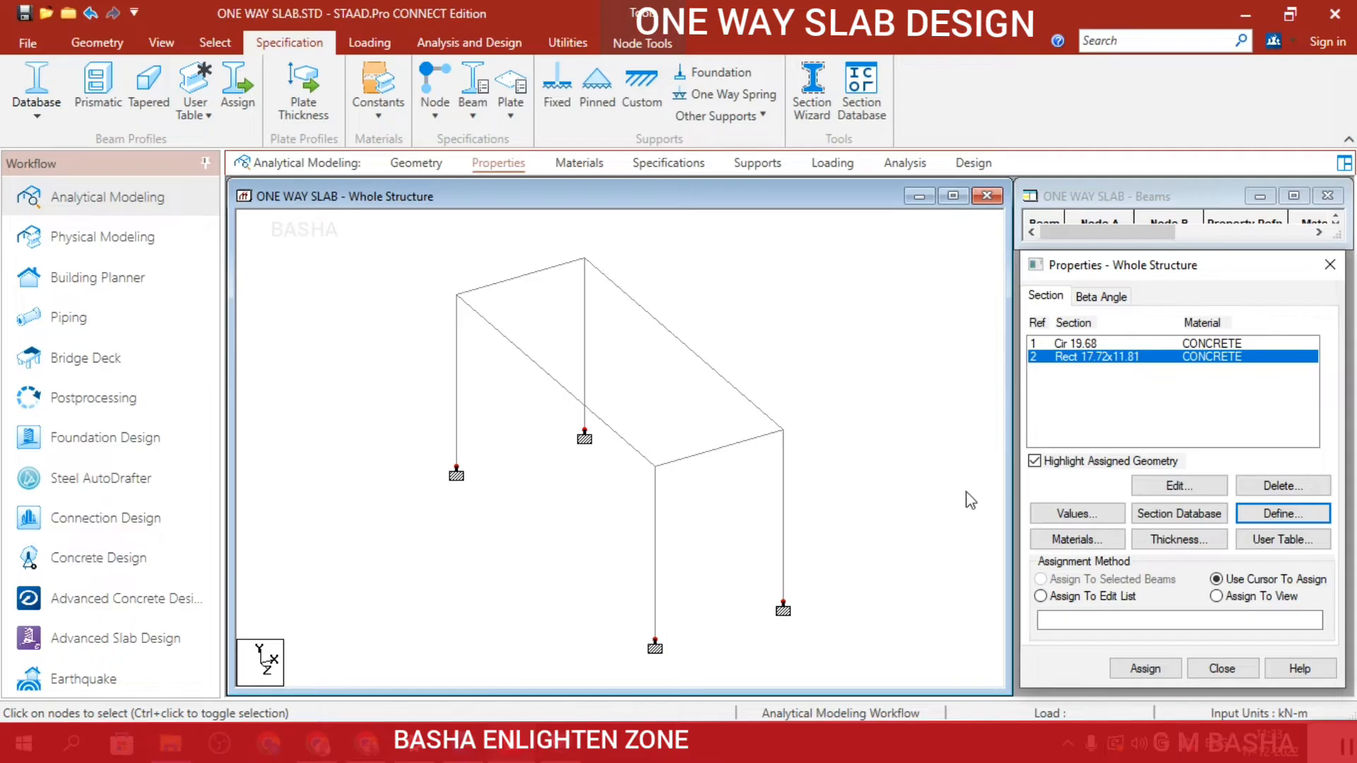
# Define and add a concrete plate thickness property of 0.15 m at all four nodes.
pyautogui.click(1178, 540)
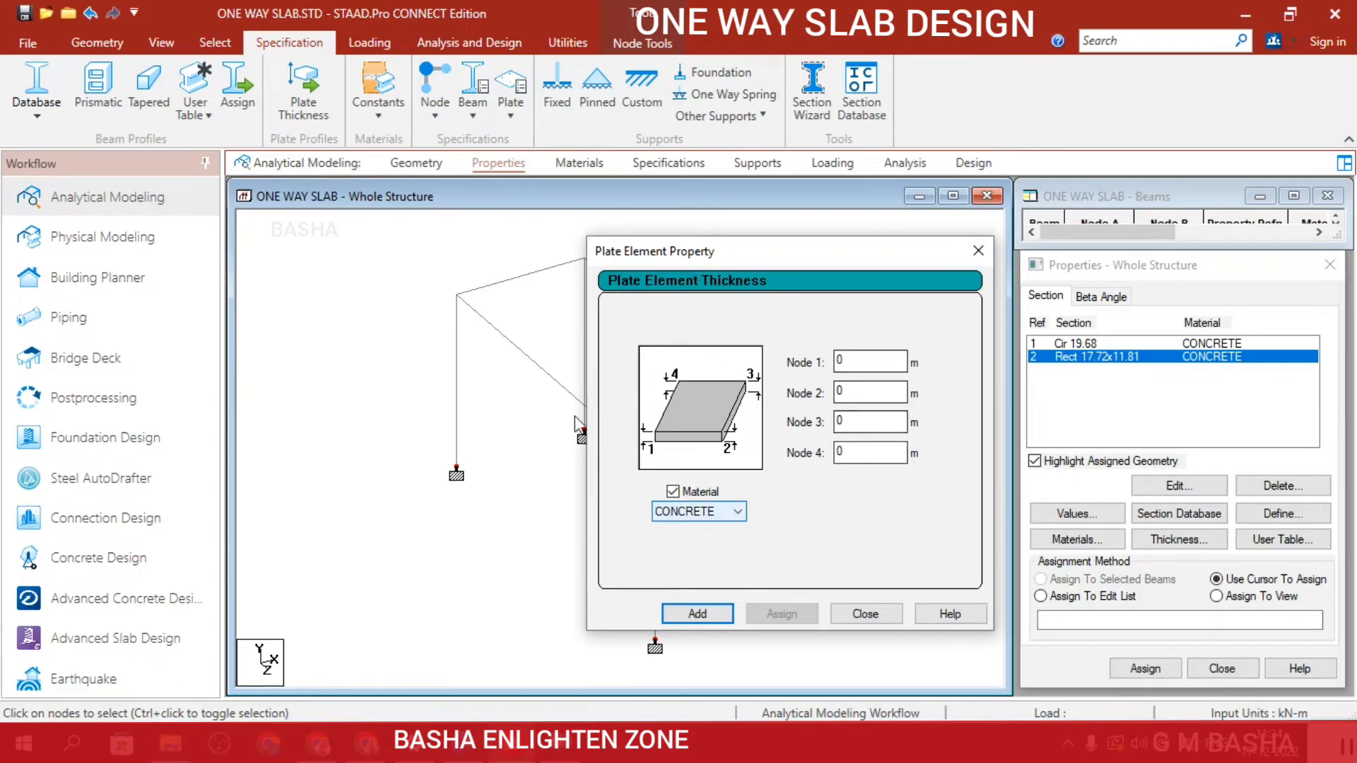
pyautogui.click(893, 363)
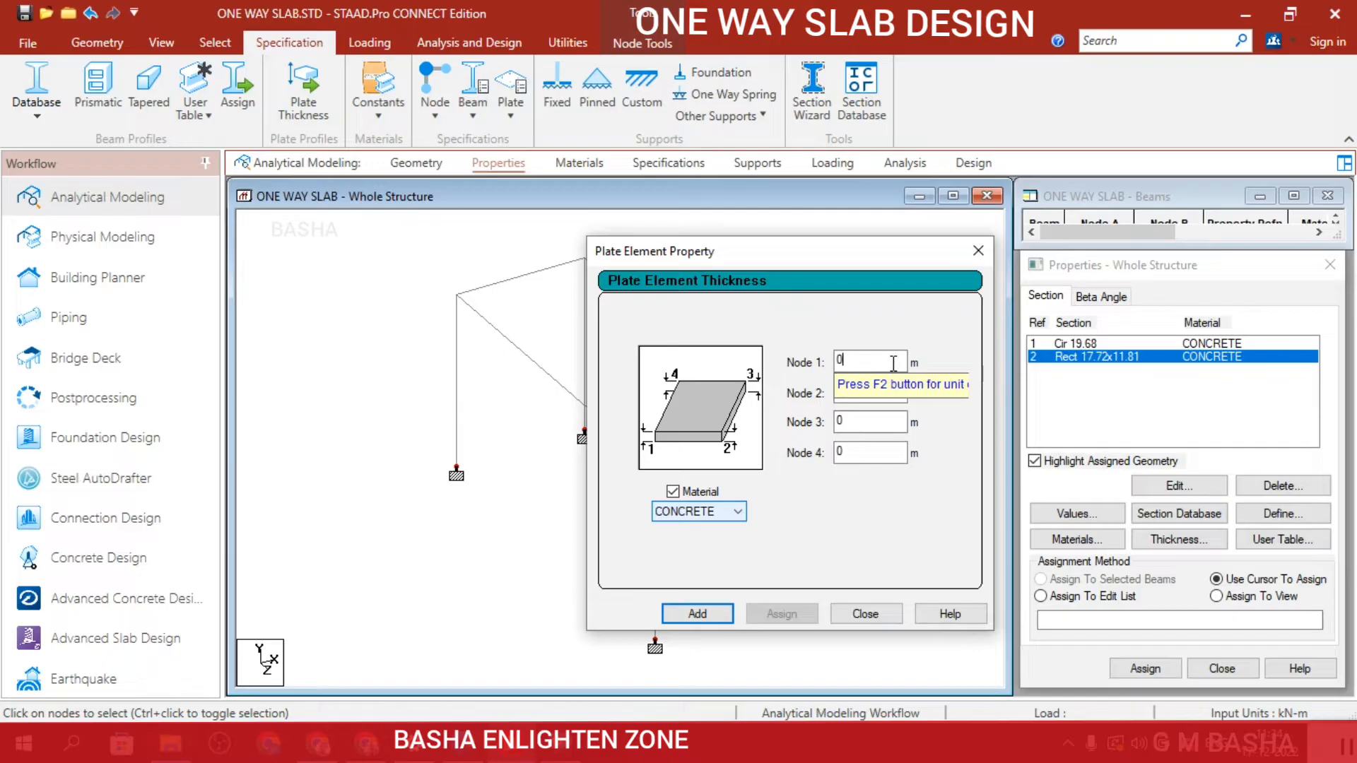
pyautogui.write('.15')
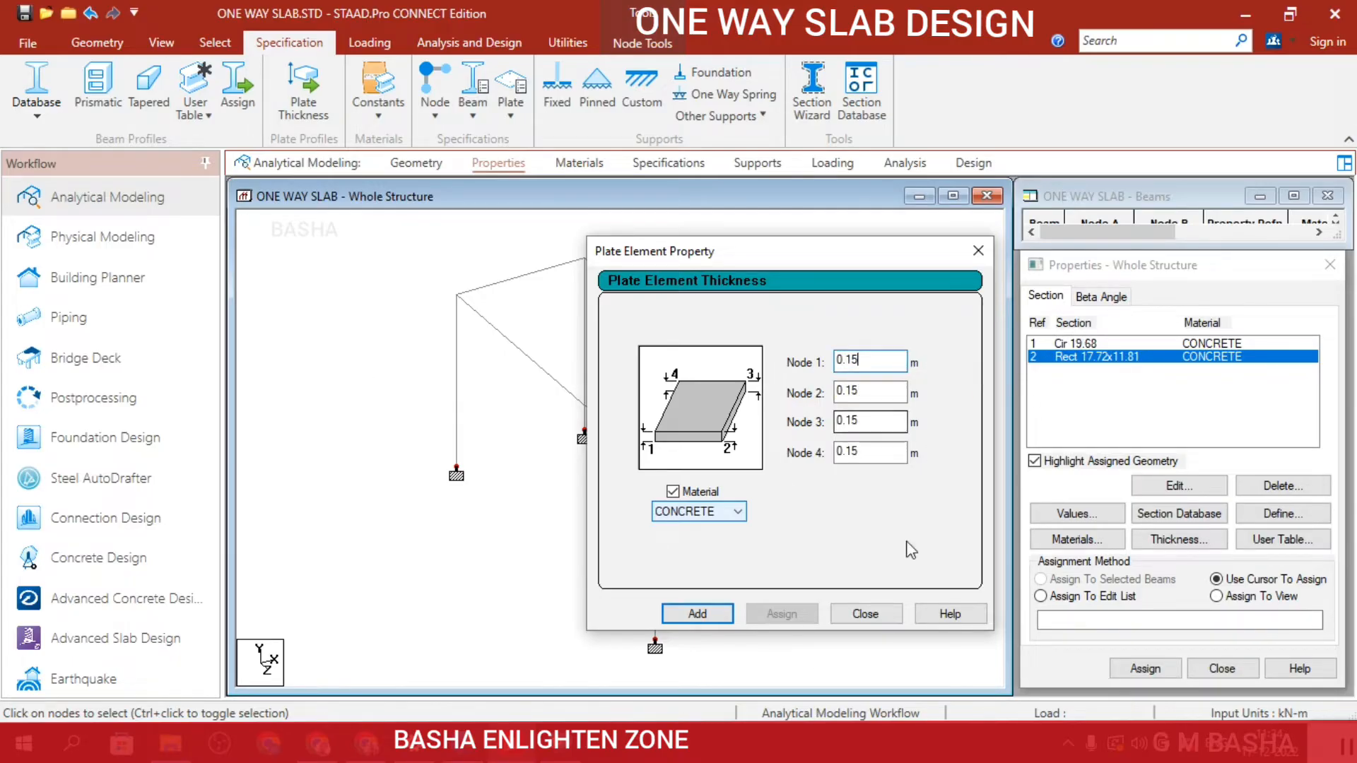
pyautogui.click(729, 615)
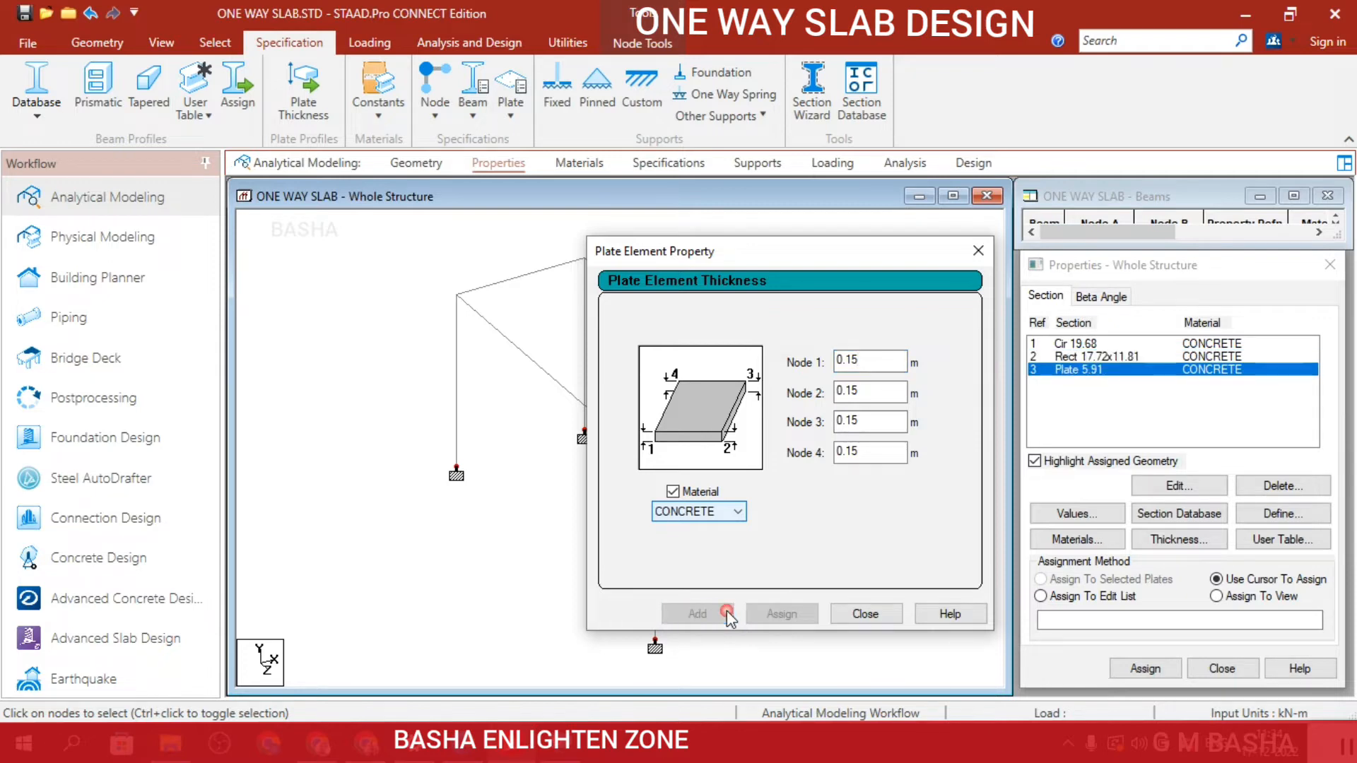
pyautogui.click(875, 616)
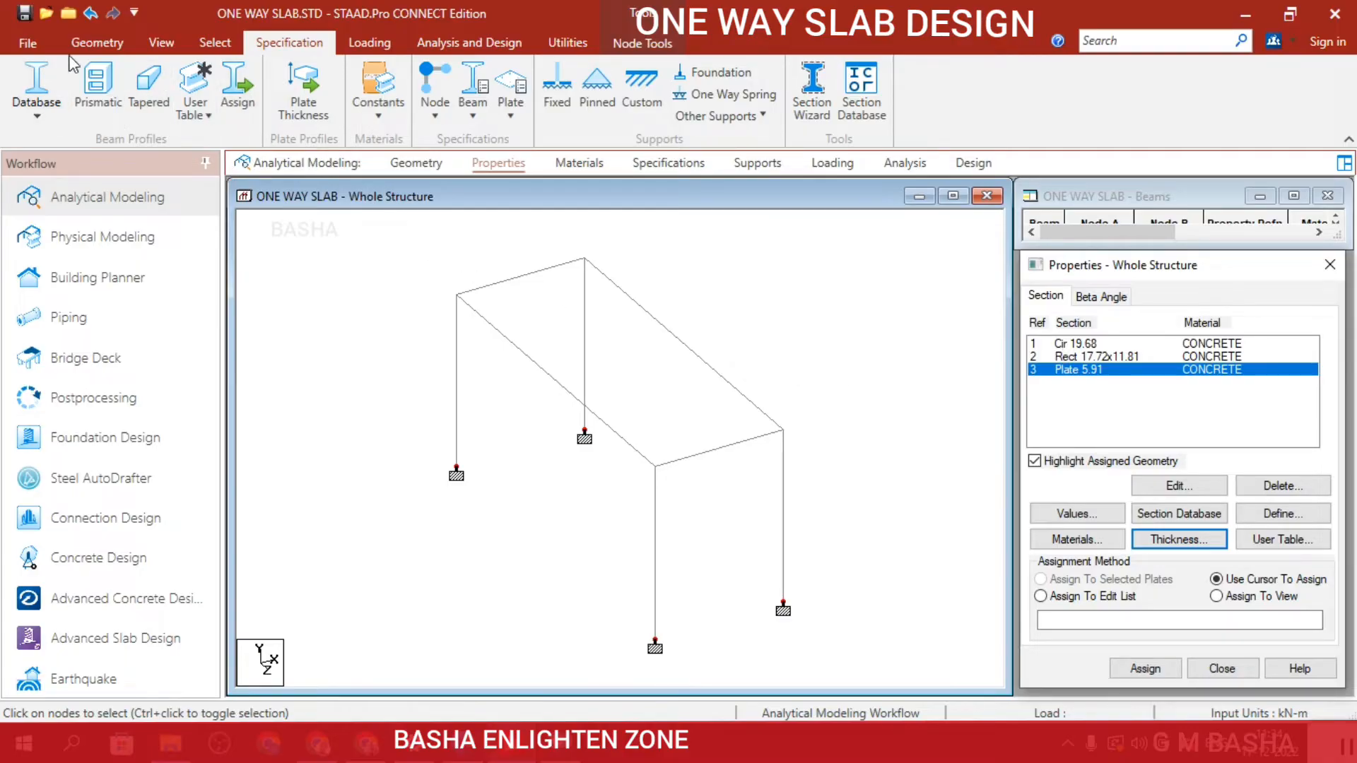
# Select the four vertical columns and assign the circular concrete section to them.
pyautogui.click(161, 43)
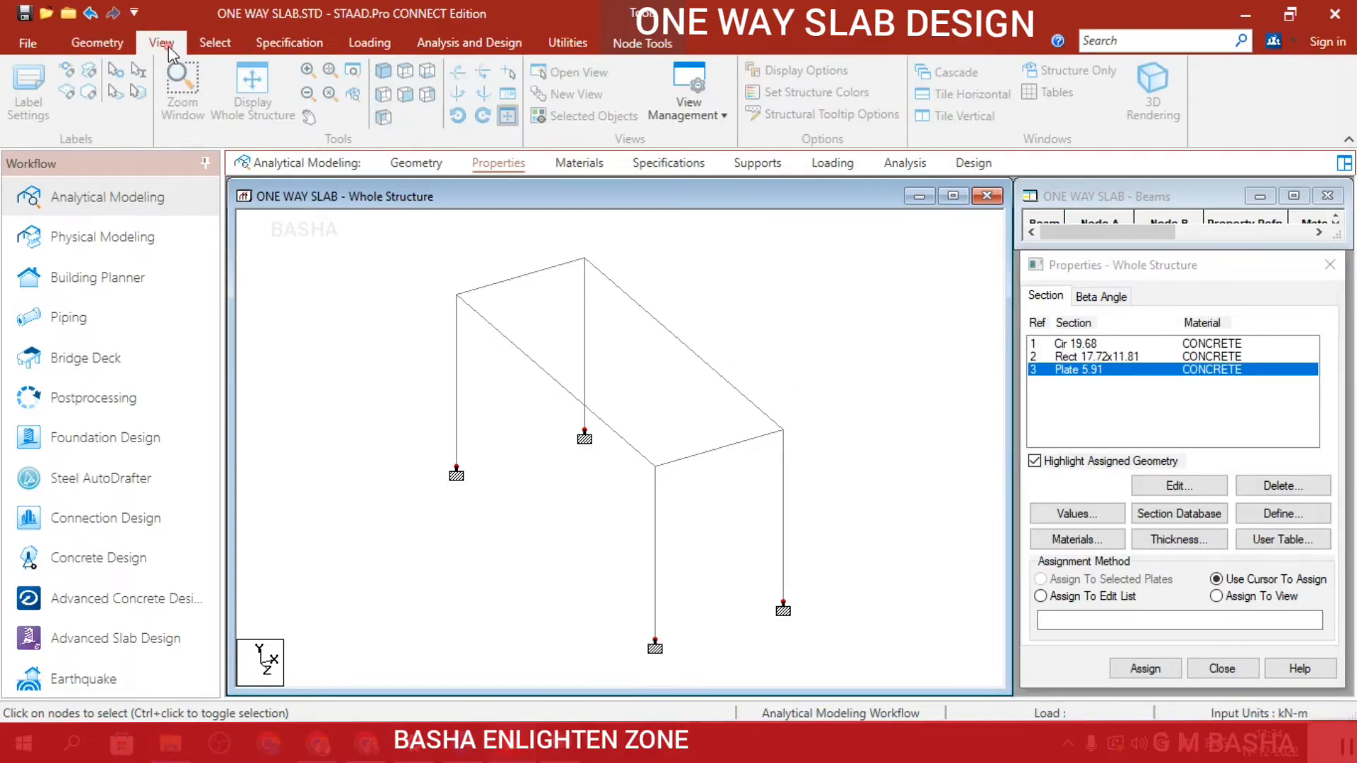
pyautogui.click(405, 102)
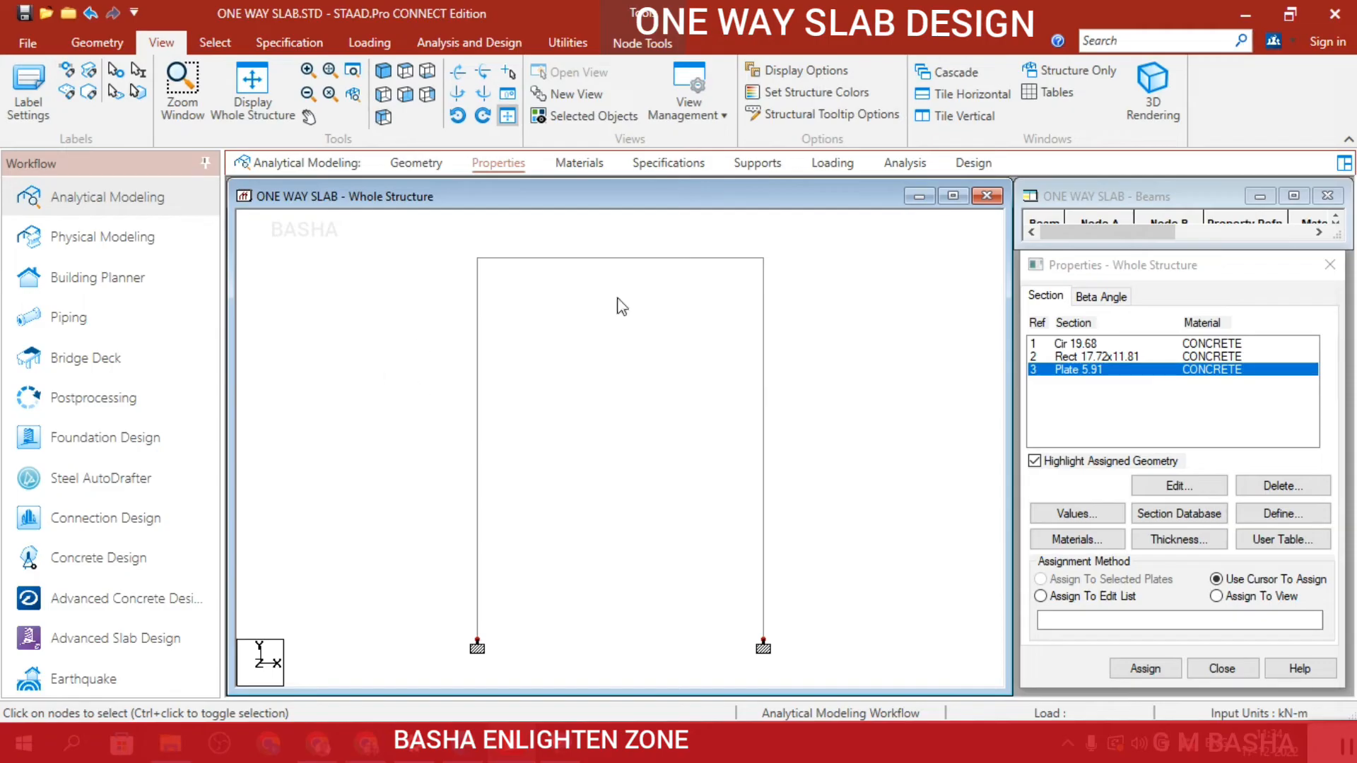
pyautogui.click(1076, 344)
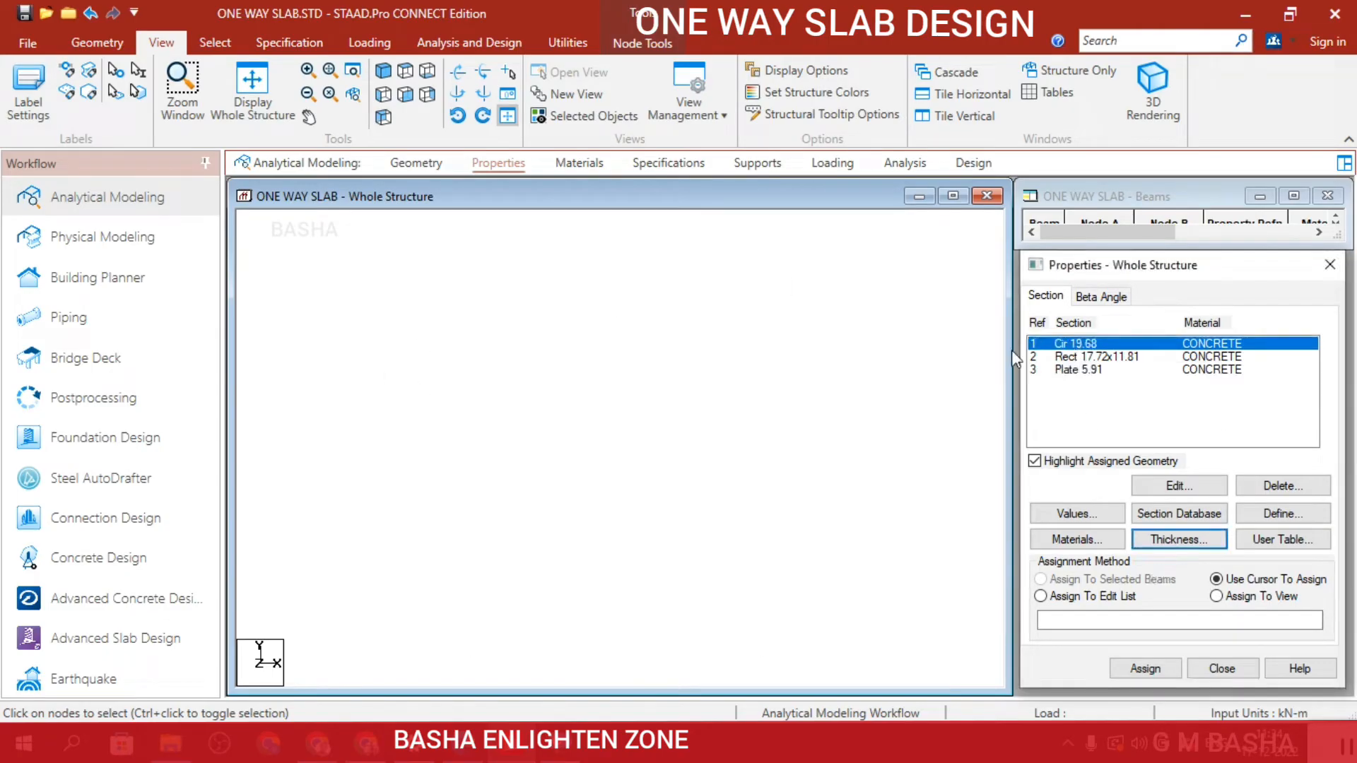
pyautogui.moveTo(369, 383); pyautogui.dragTo(800, 568)
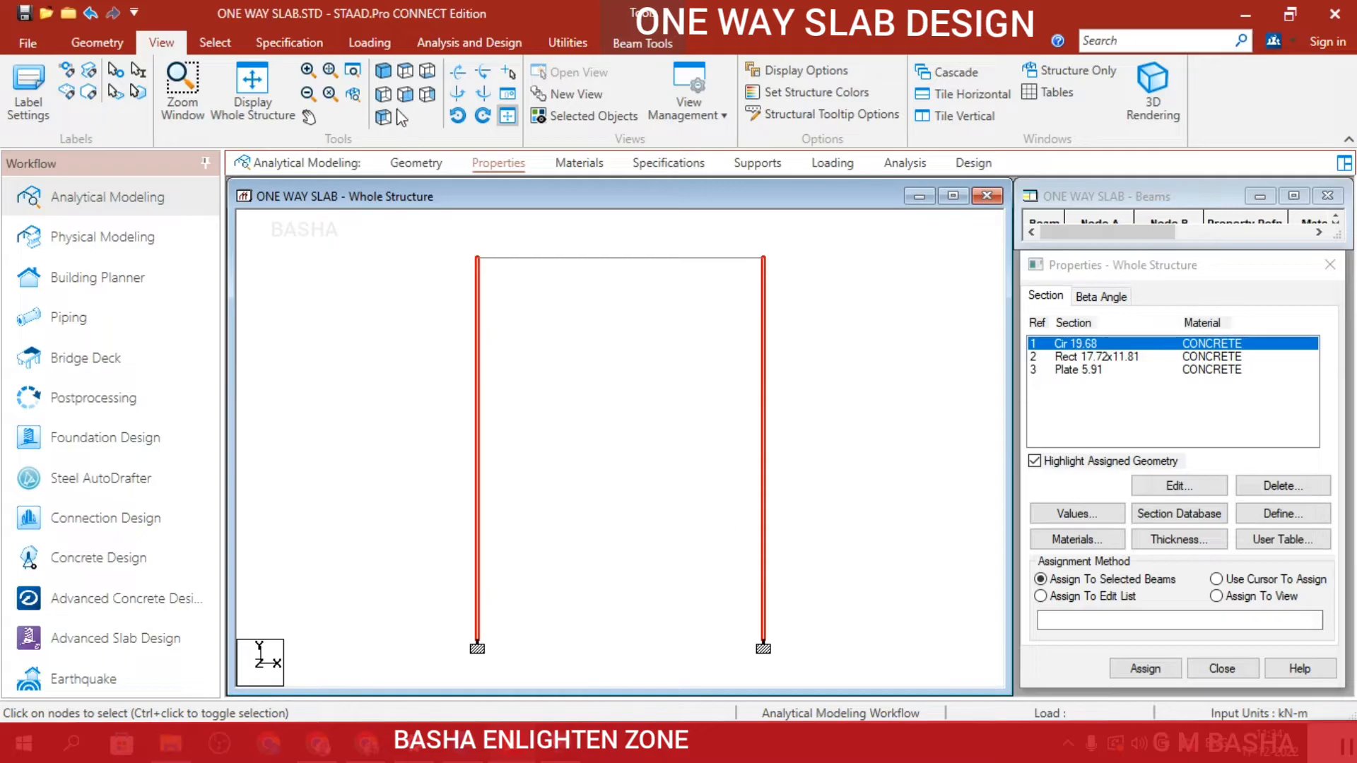
pyautogui.click(383, 73)
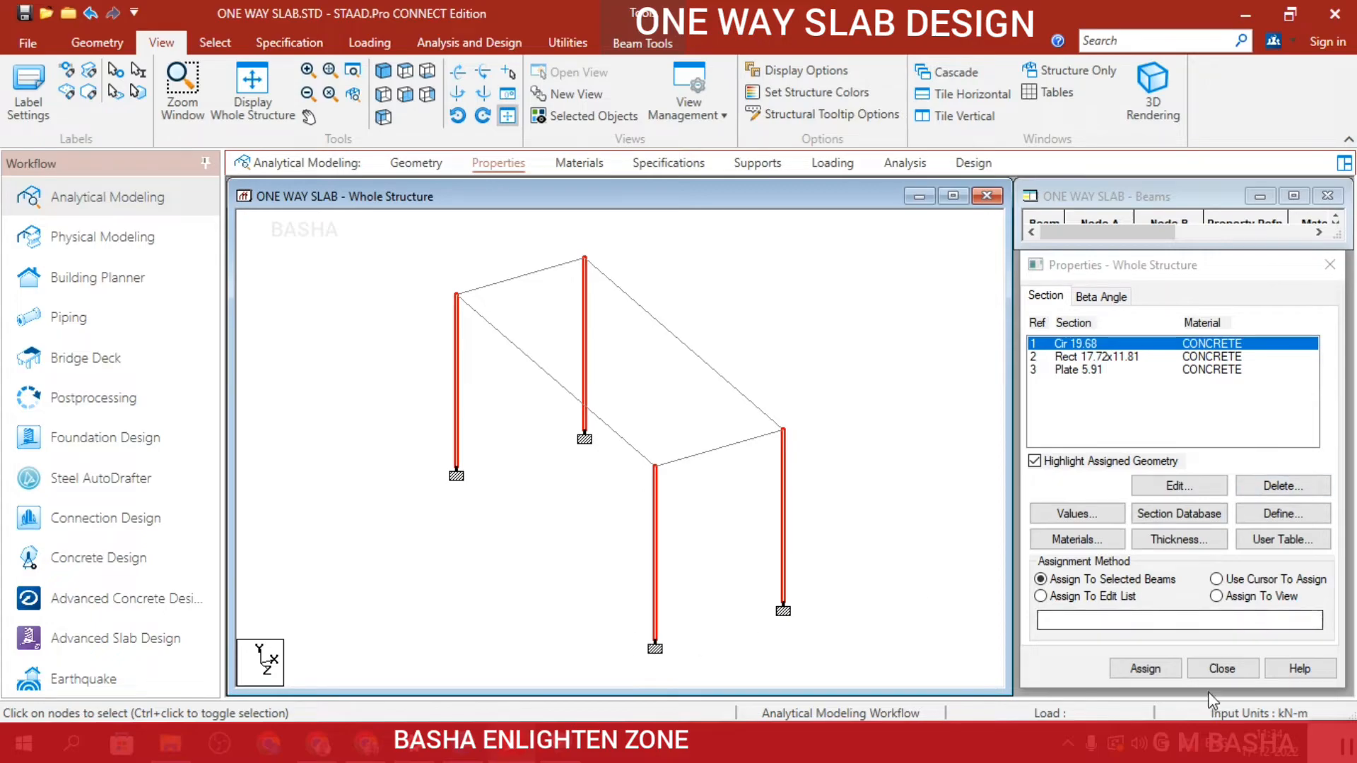
pyautogui.click(1148, 668)
pyautogui.click(1146, 668)
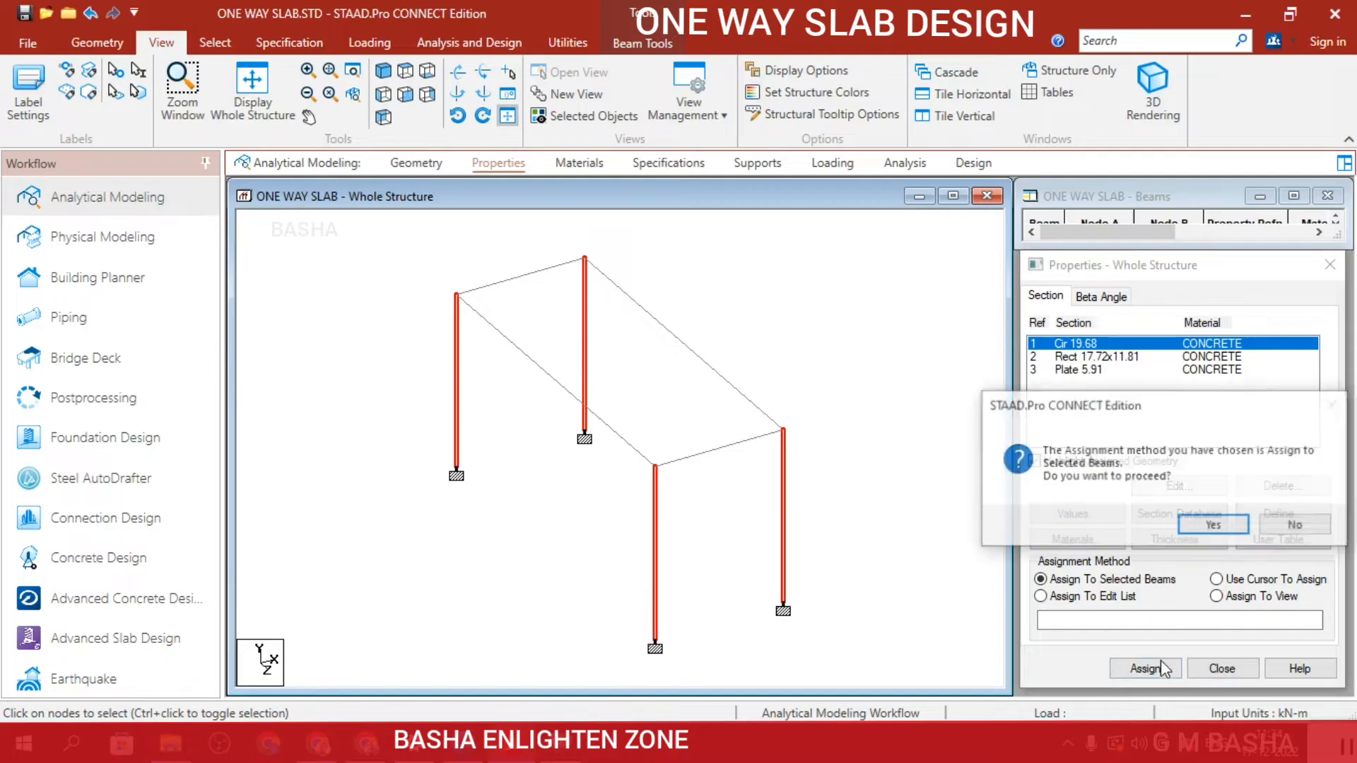
pyautogui.click(1214, 526)
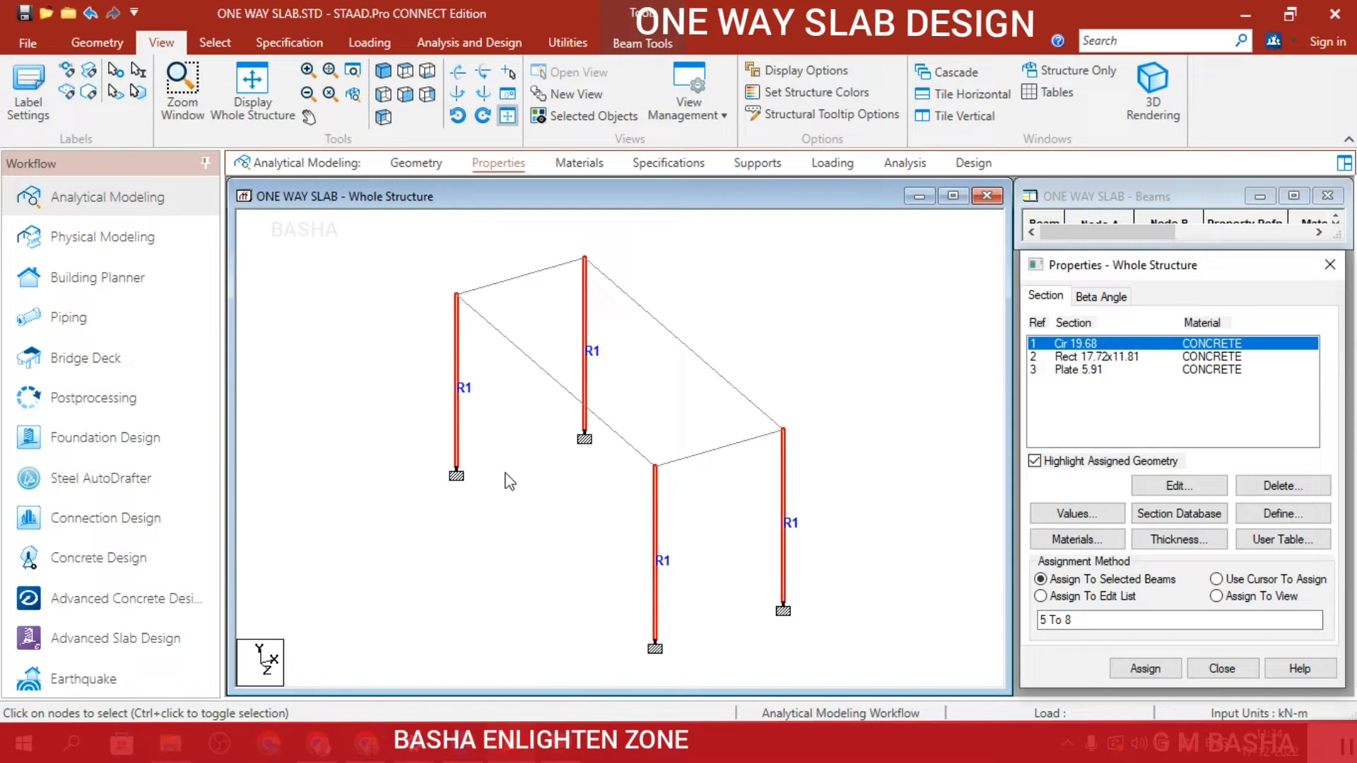
# Select the four top beams parallel to the XZ plane and assign the rectangular concrete section to them.
pyautogui.click(1095, 359)
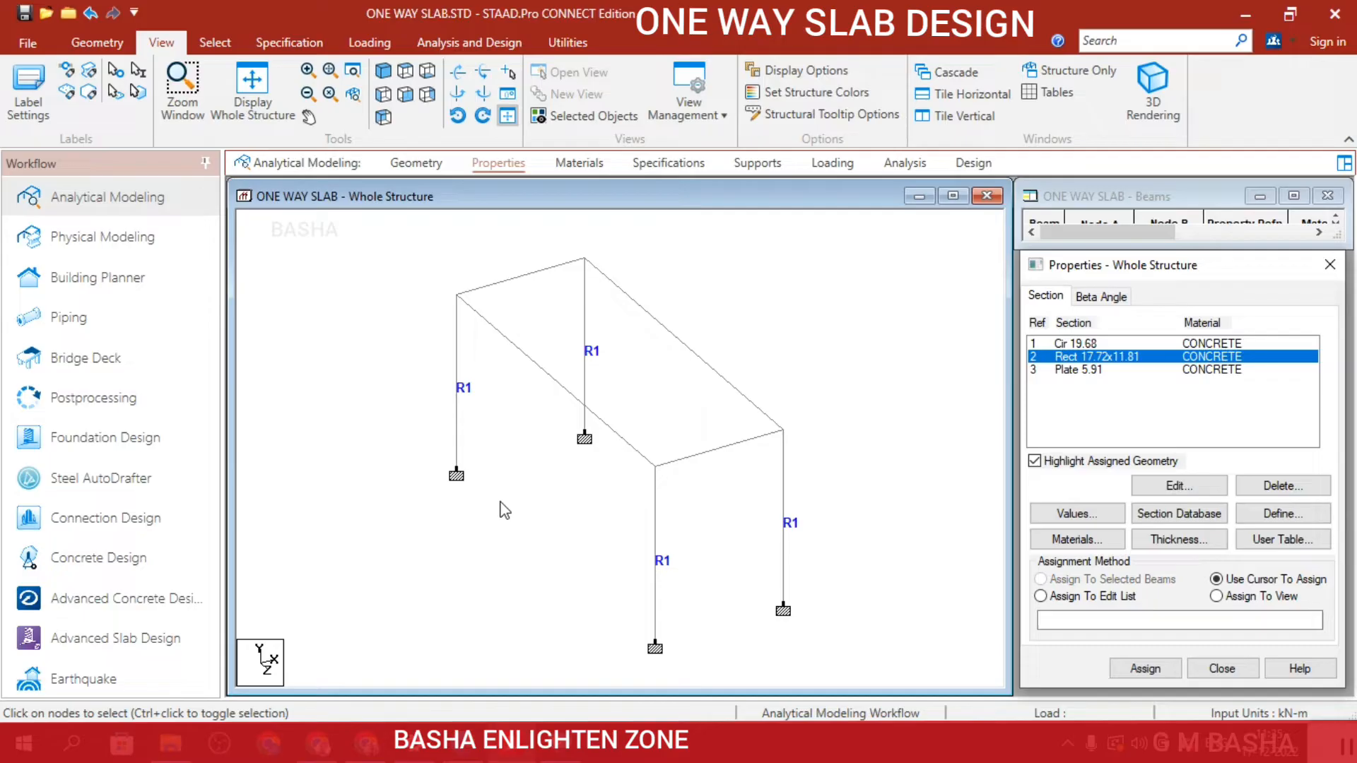
pyautogui.click(208, 45)
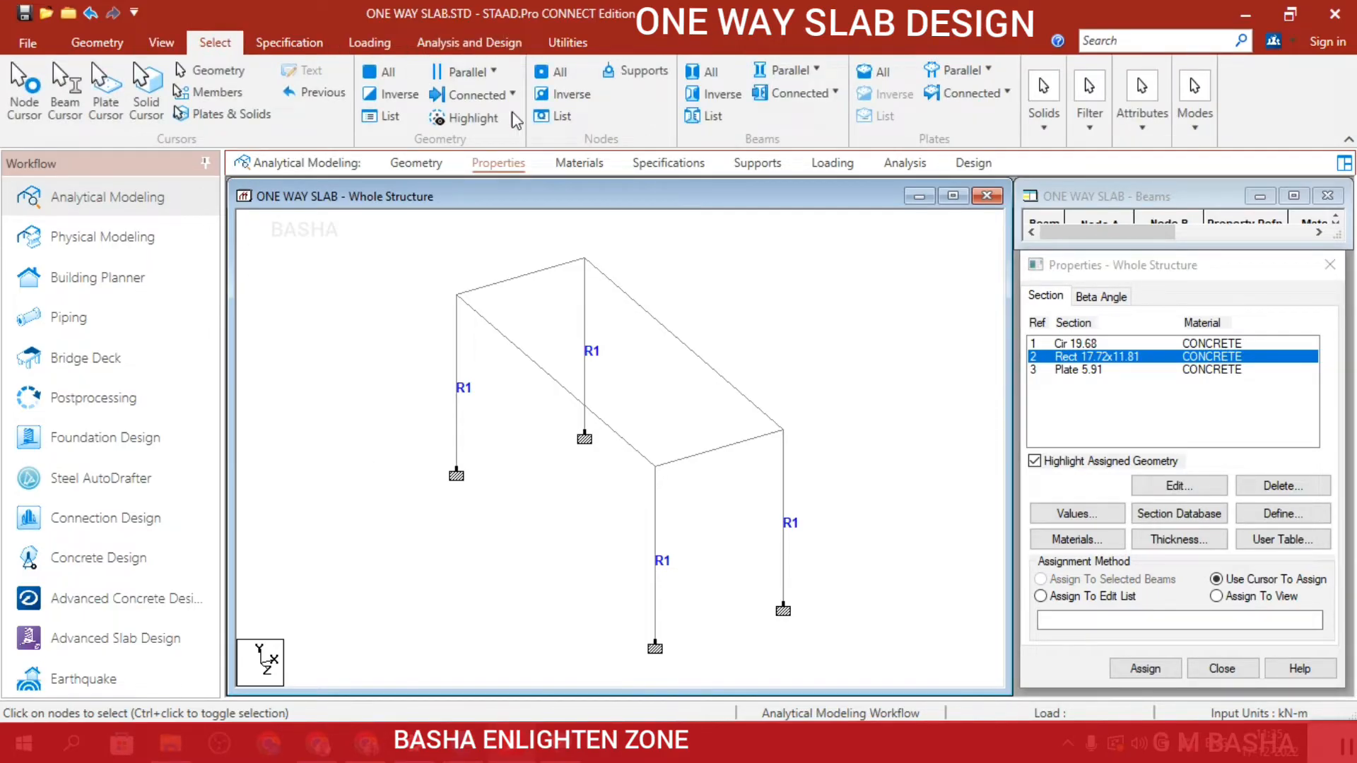
pyautogui.click(465, 71)
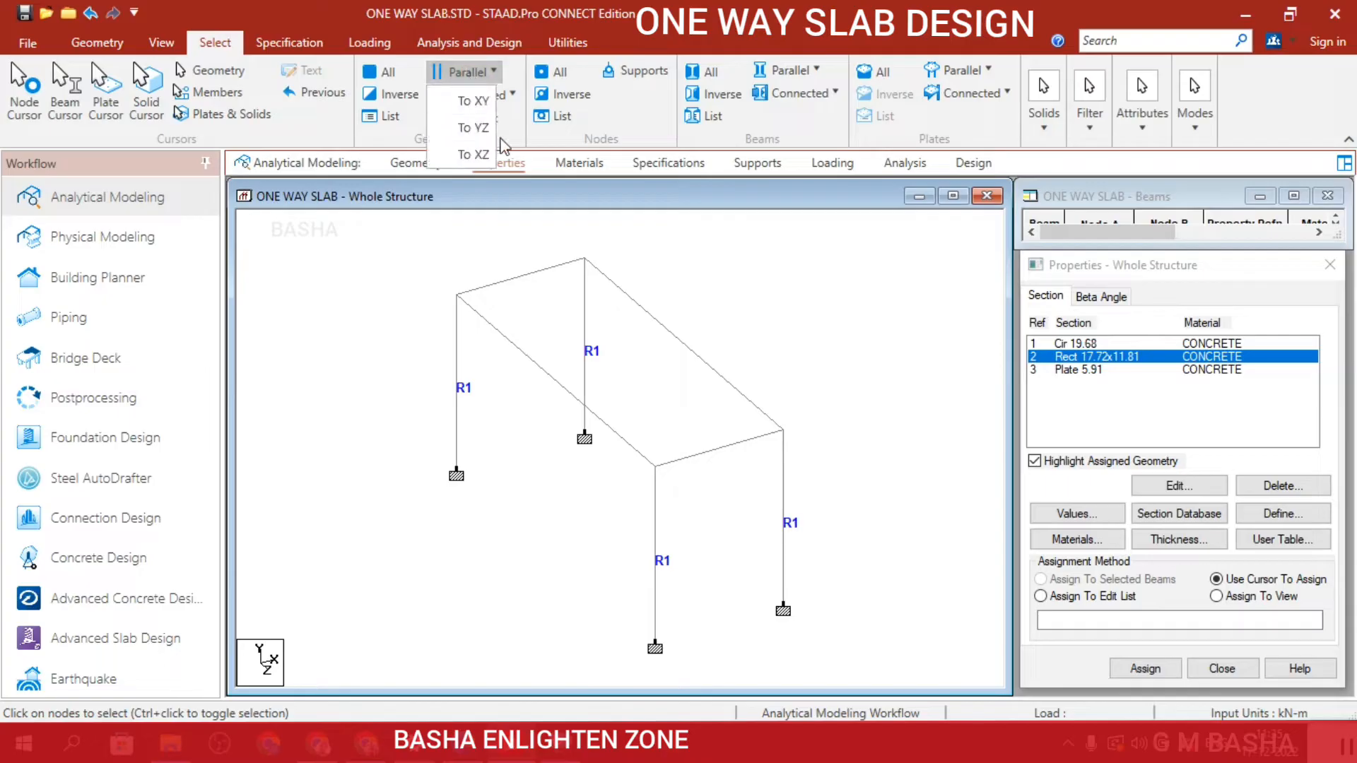
pyautogui.click(479, 151)
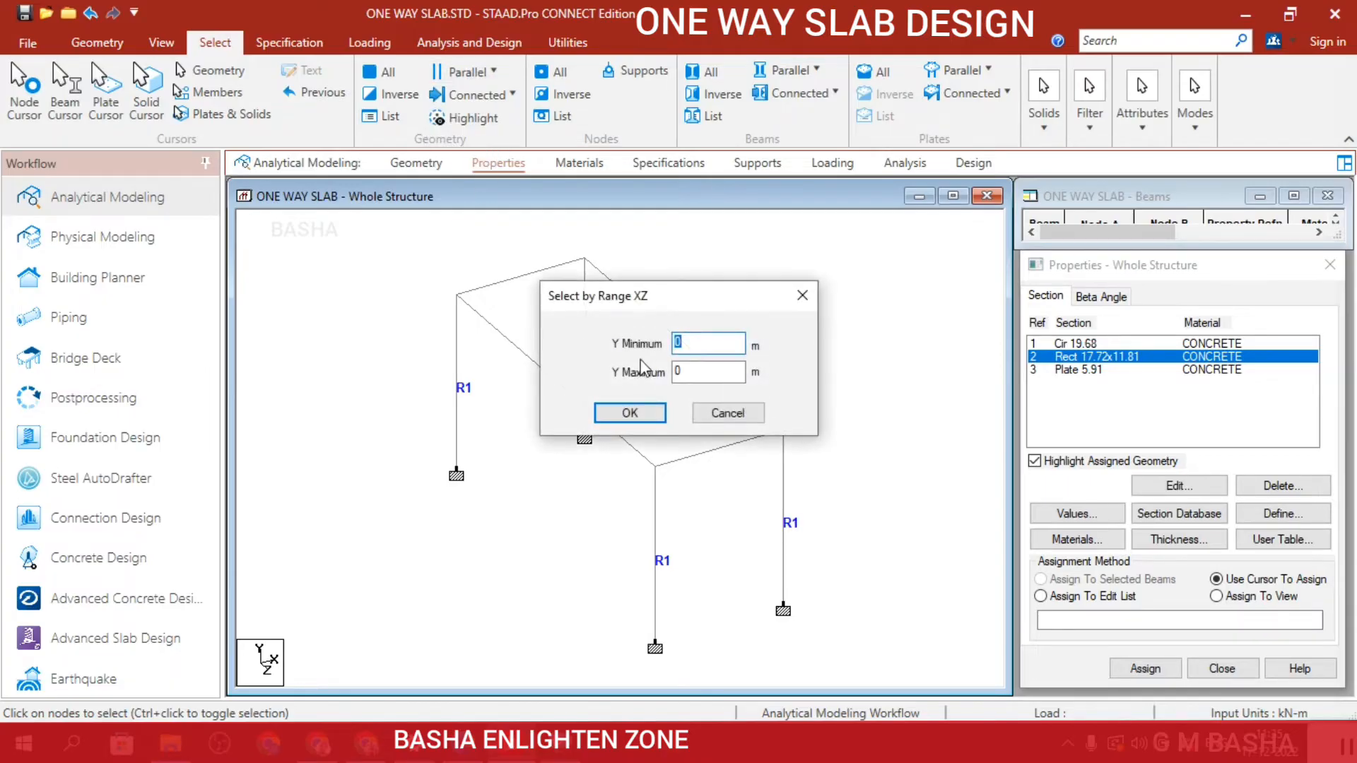
pyautogui.click(627, 412)
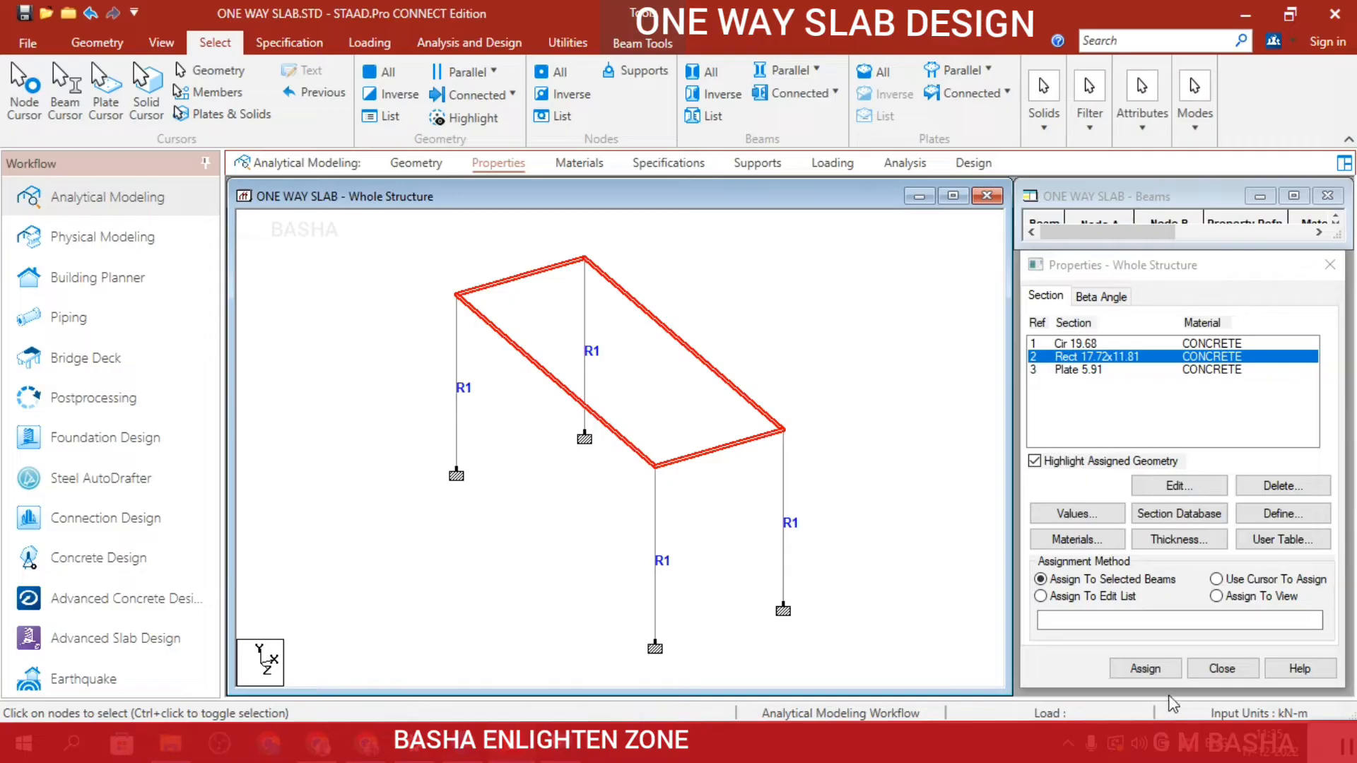
pyautogui.click(1144, 669)
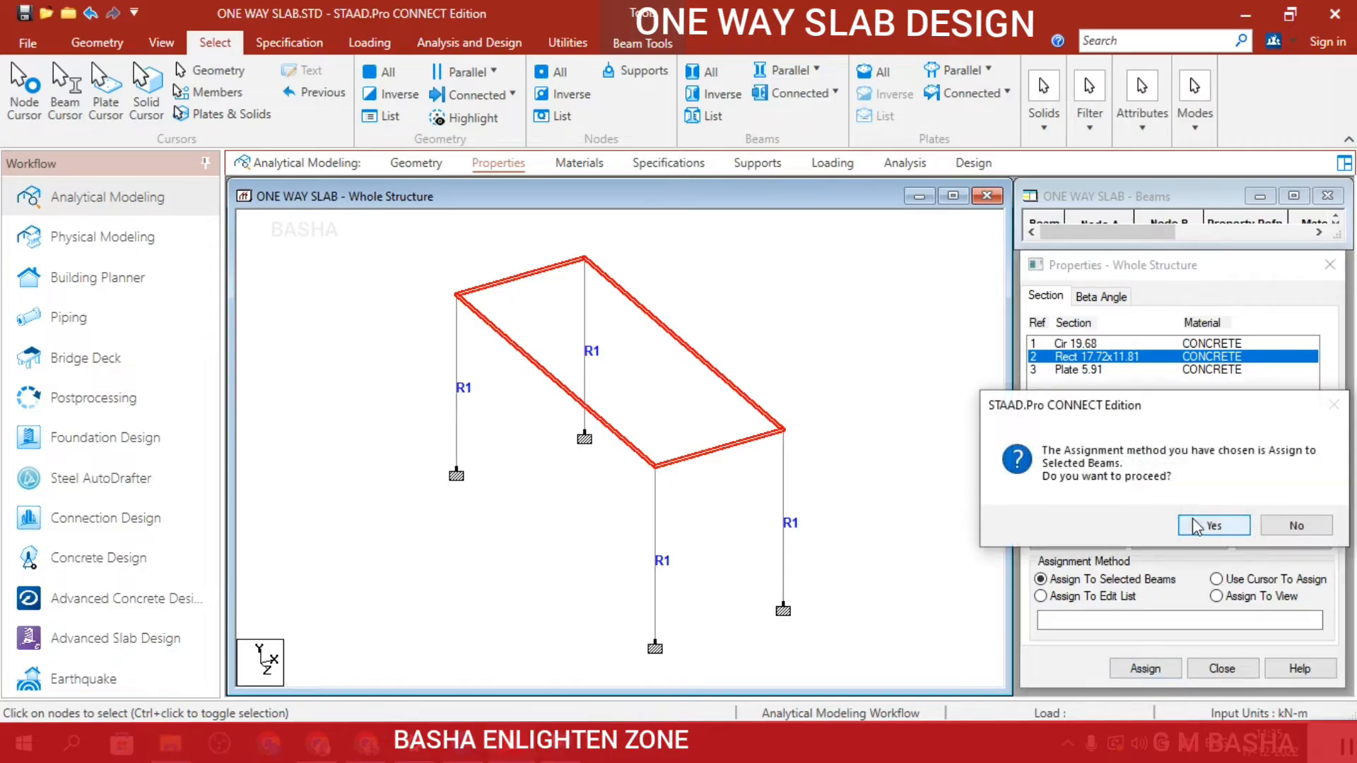
pyautogui.click(1194, 526)
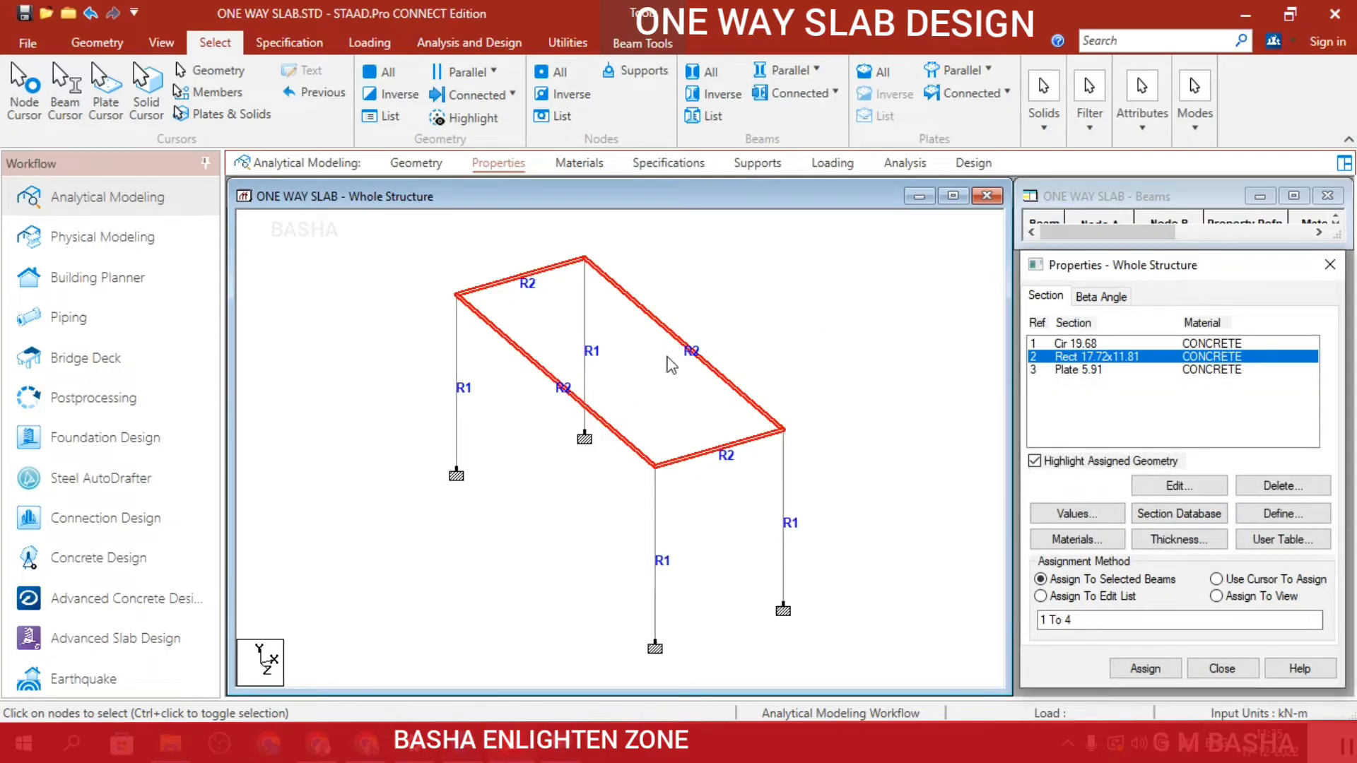
pyautogui.click(902, 382)
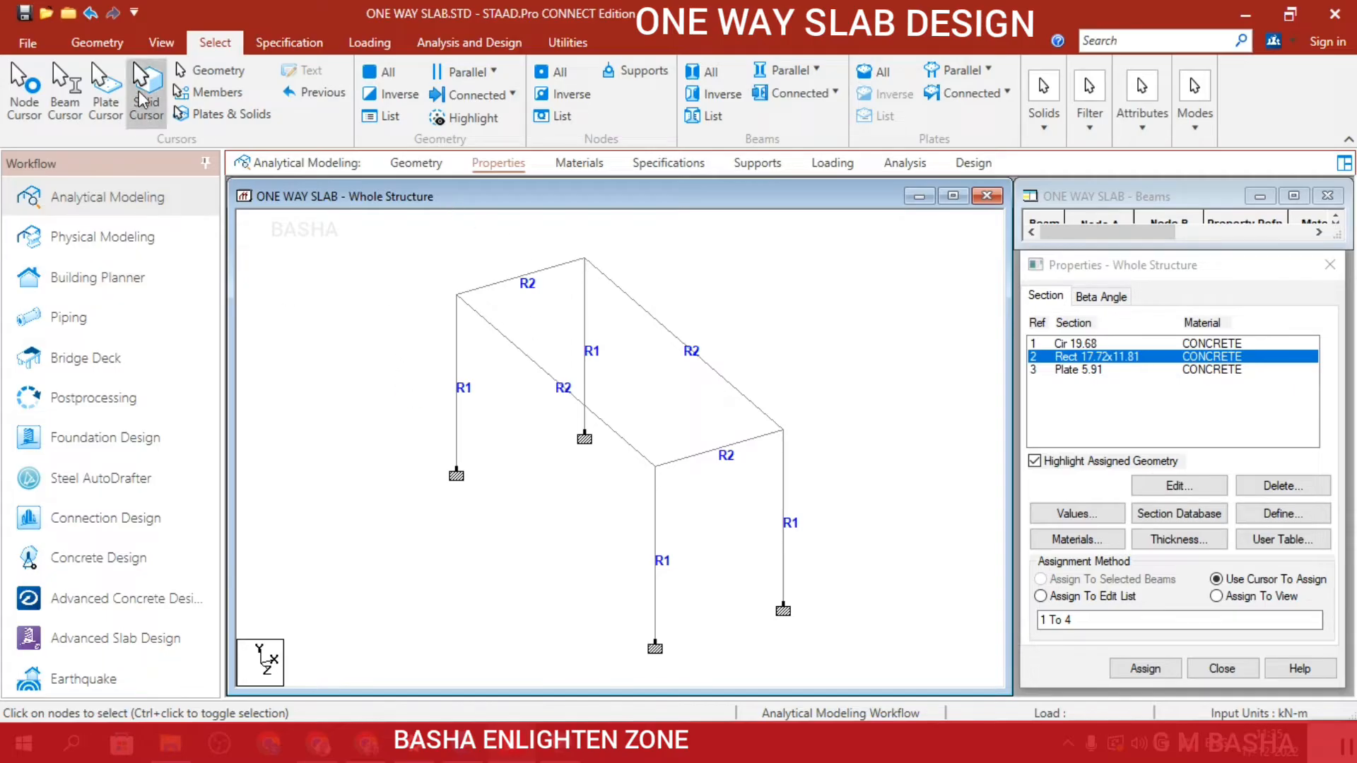
# Add a quad plate spanning the four top corner nodes of the beam rectangle.
pyautogui.click(92, 47)
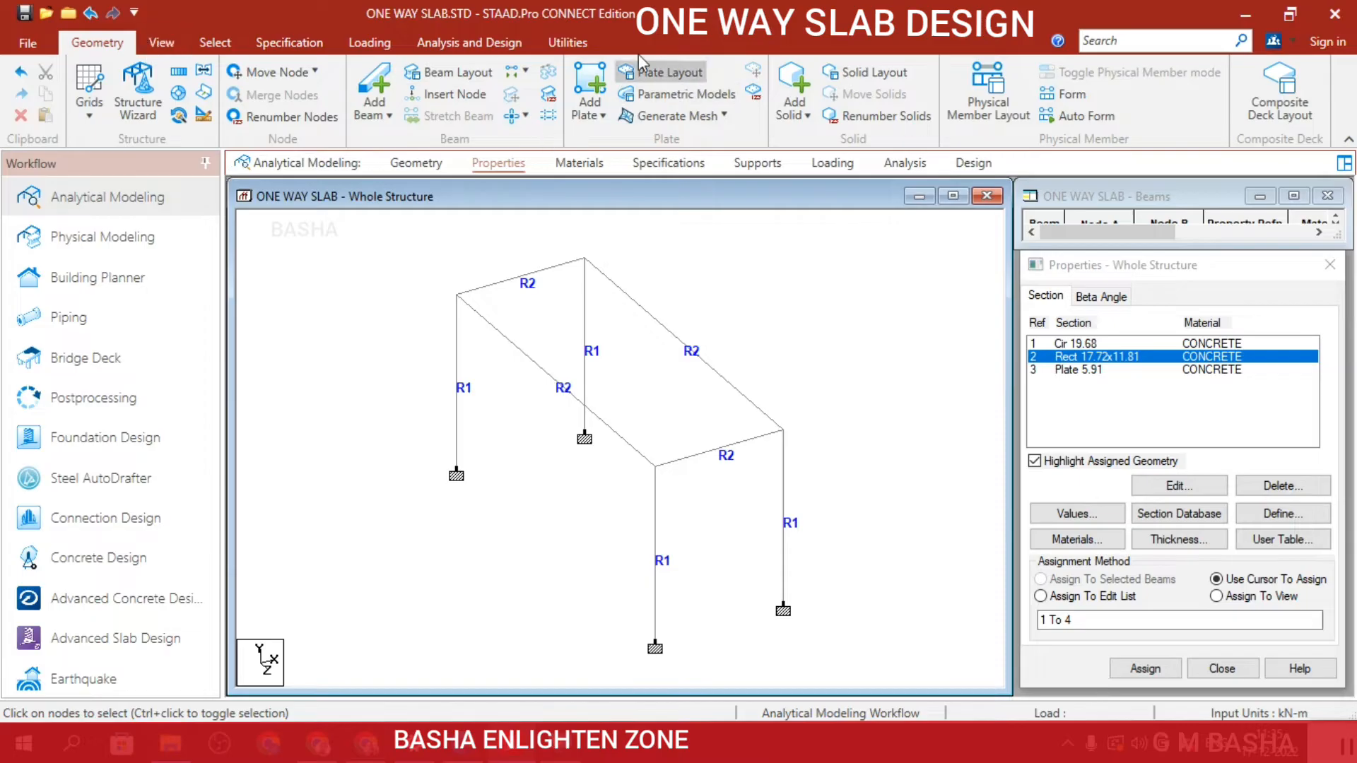
pyautogui.click(608, 117)
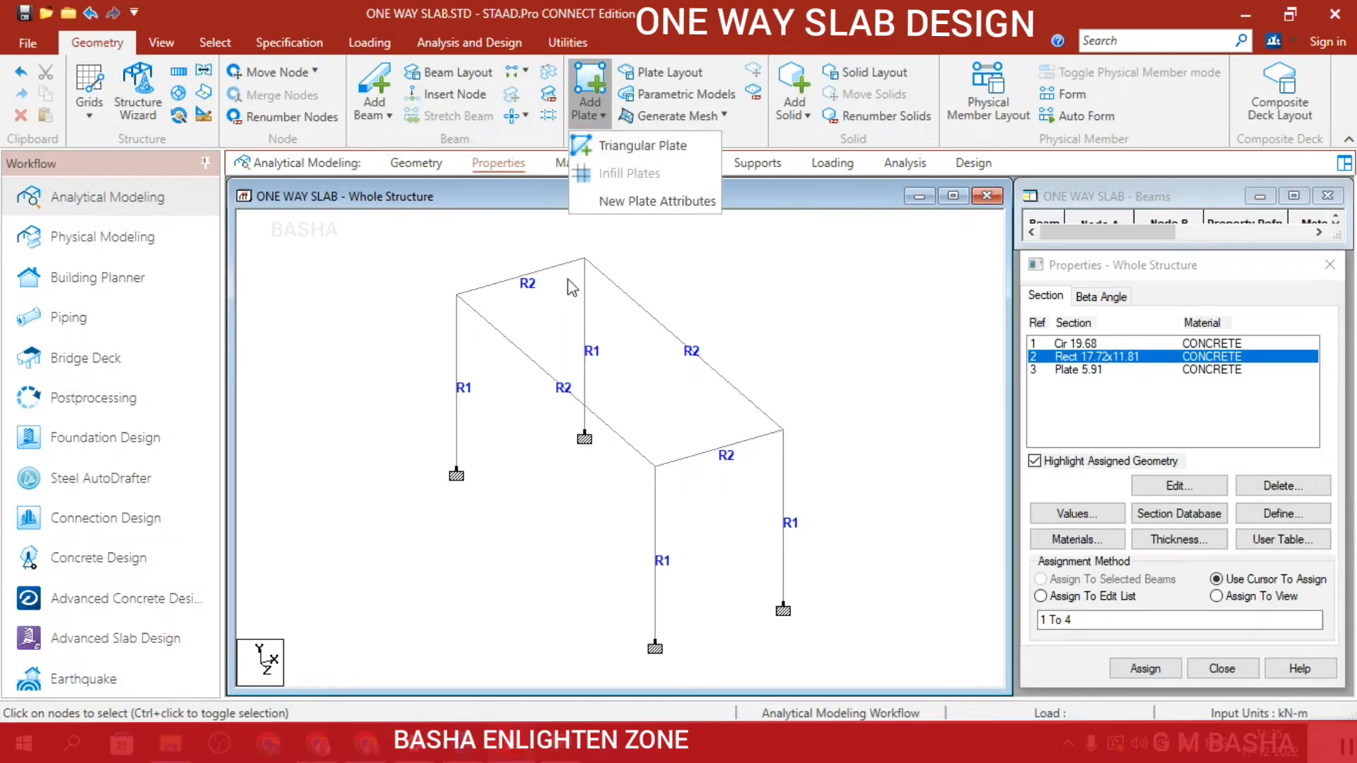
pyautogui.click(583, 74)
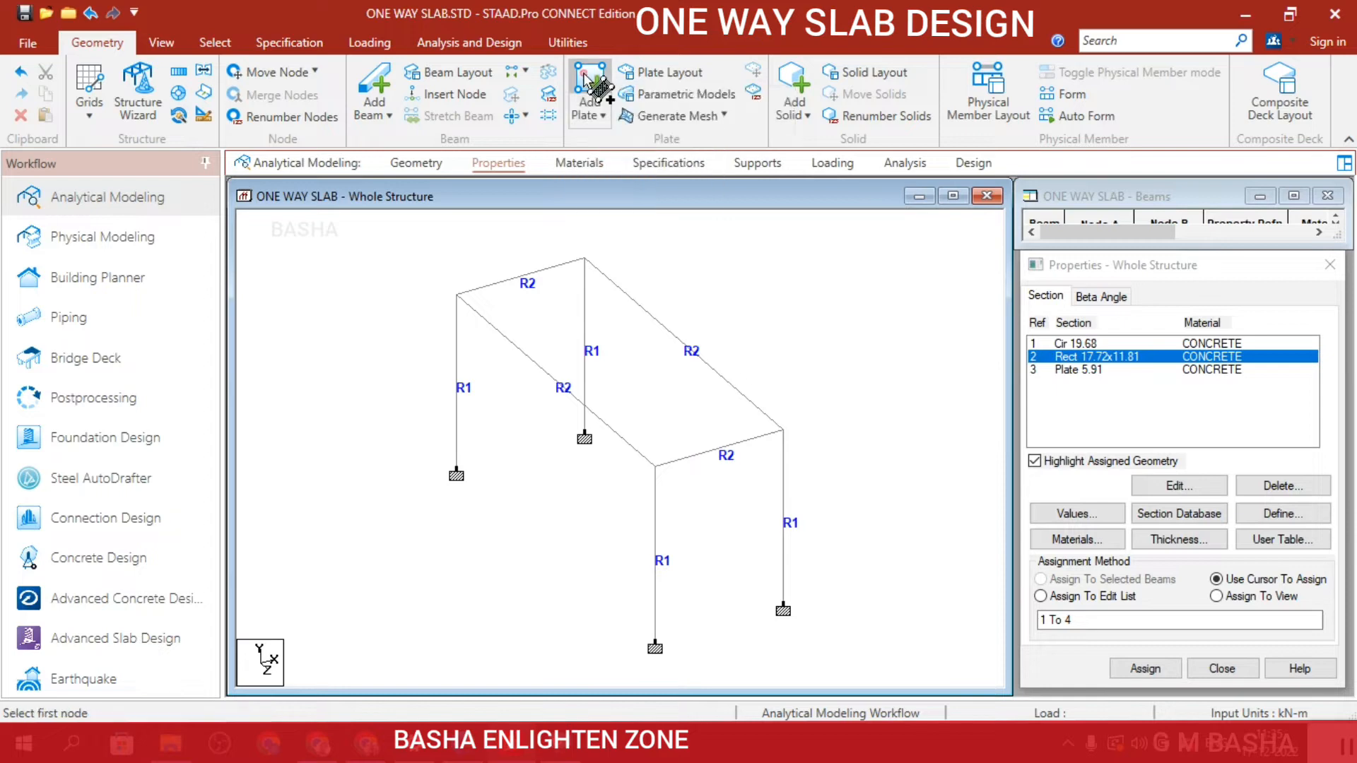
pyautogui.click(457, 294)
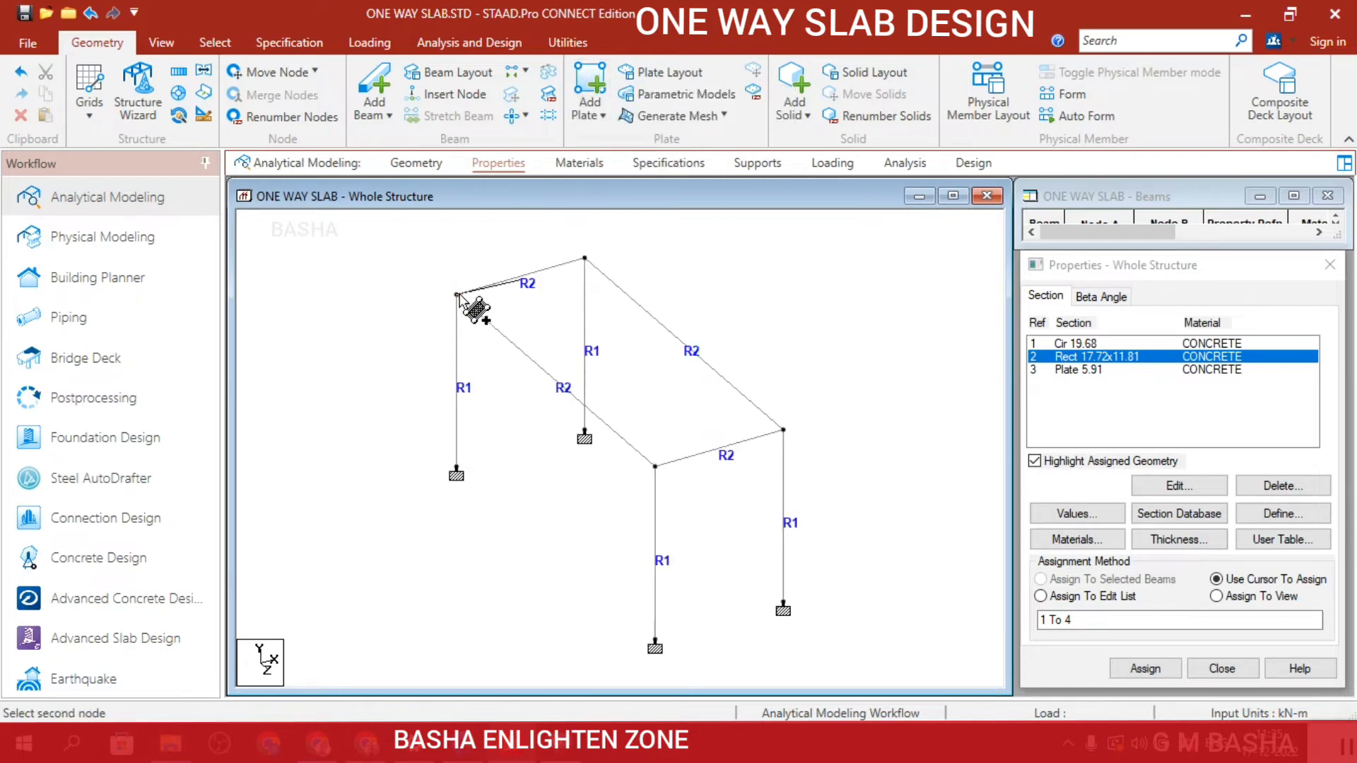
pyautogui.click(584, 258)
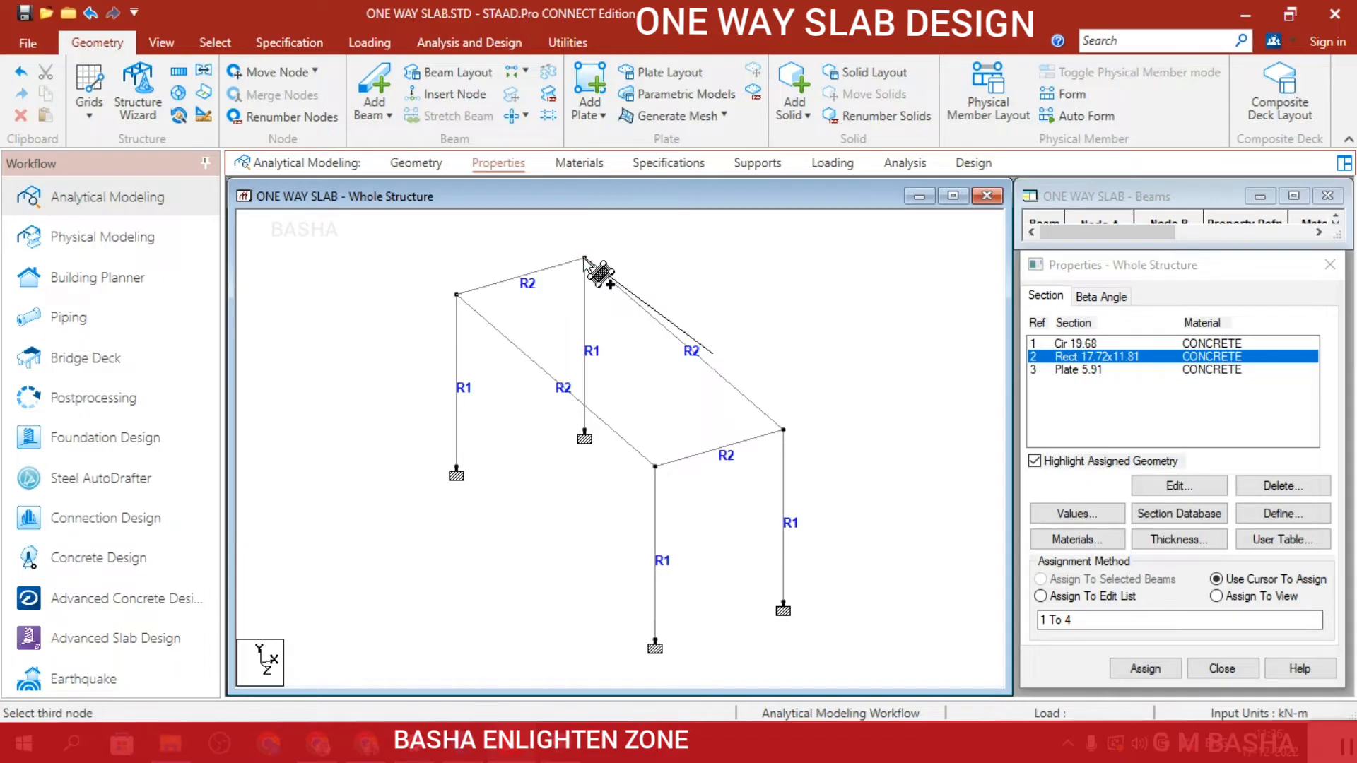
pyautogui.click(784, 431)
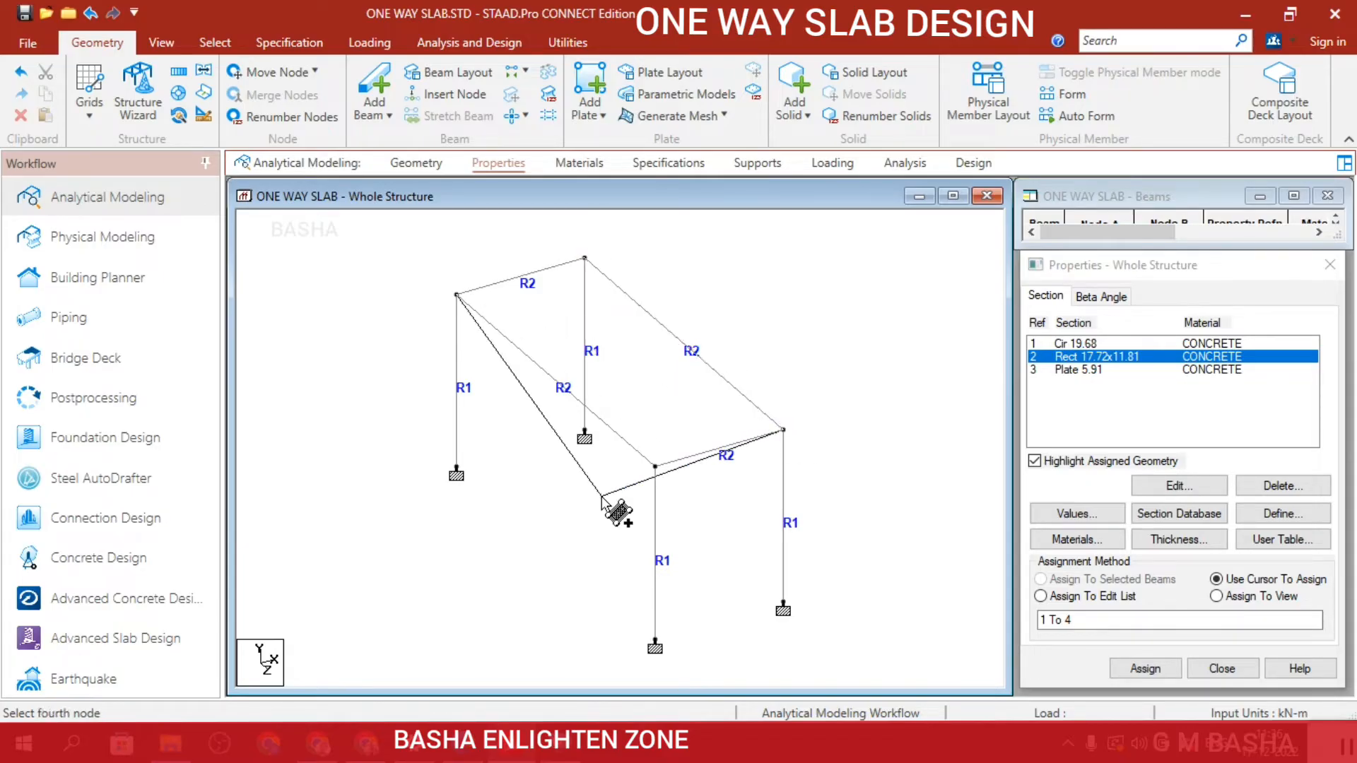
pyautogui.click(653, 466)
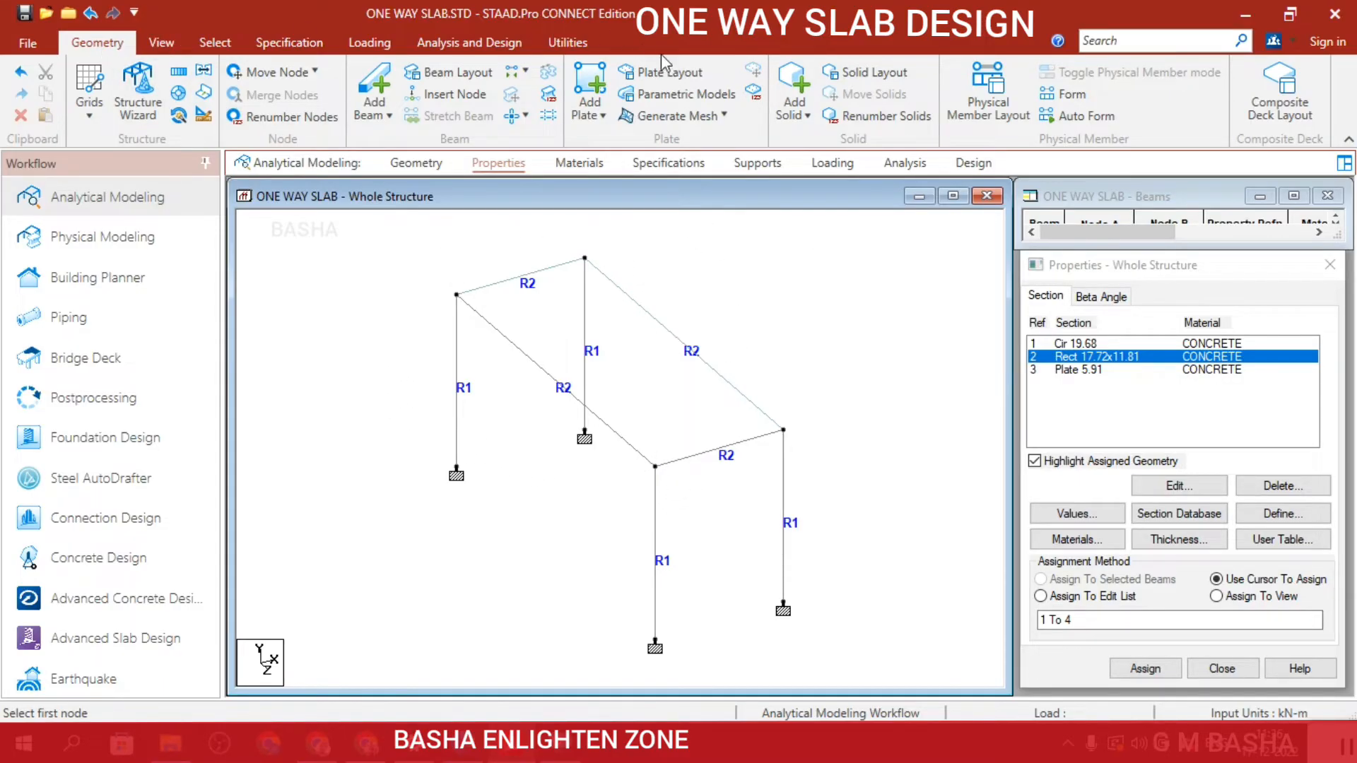
pyautogui.click(730, 120)
pyautogui.click(730, 120)
pyautogui.click(730, 120)
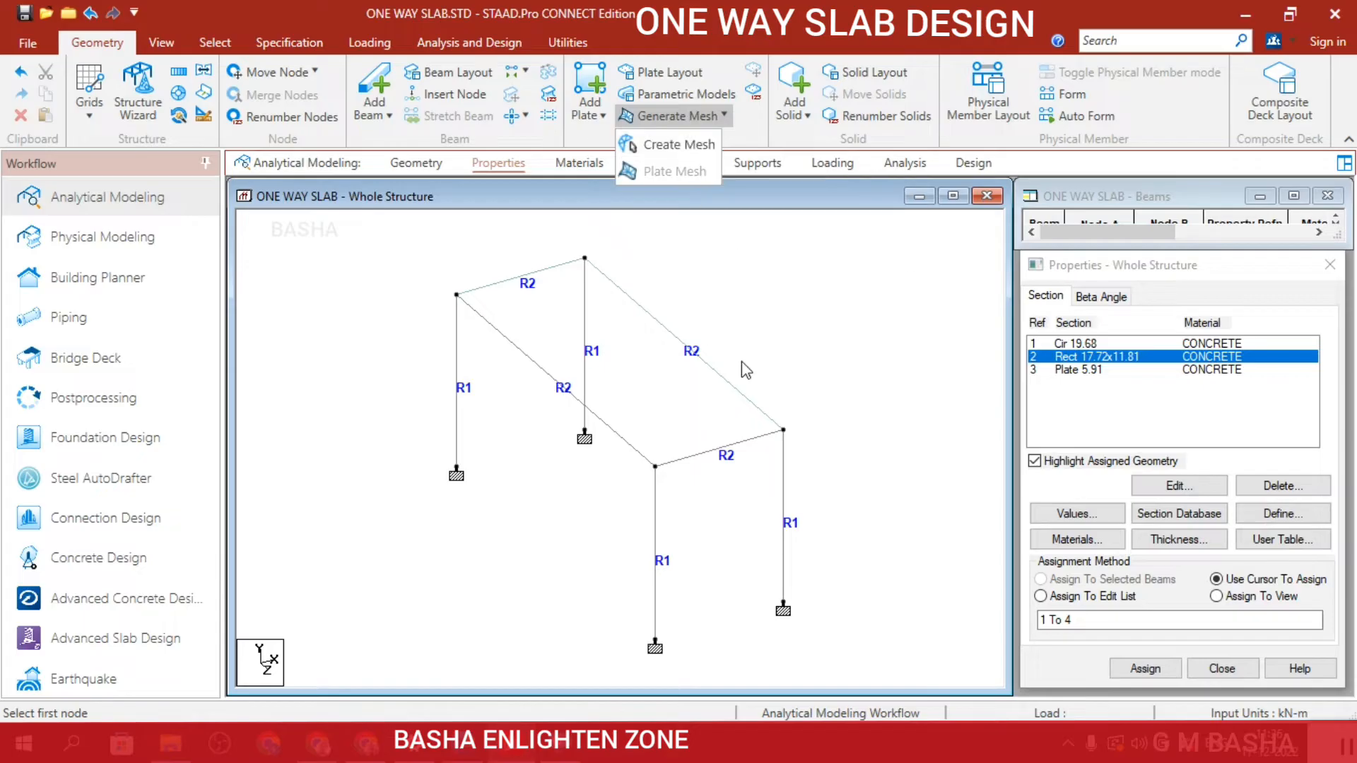
pyautogui.click(787, 319)
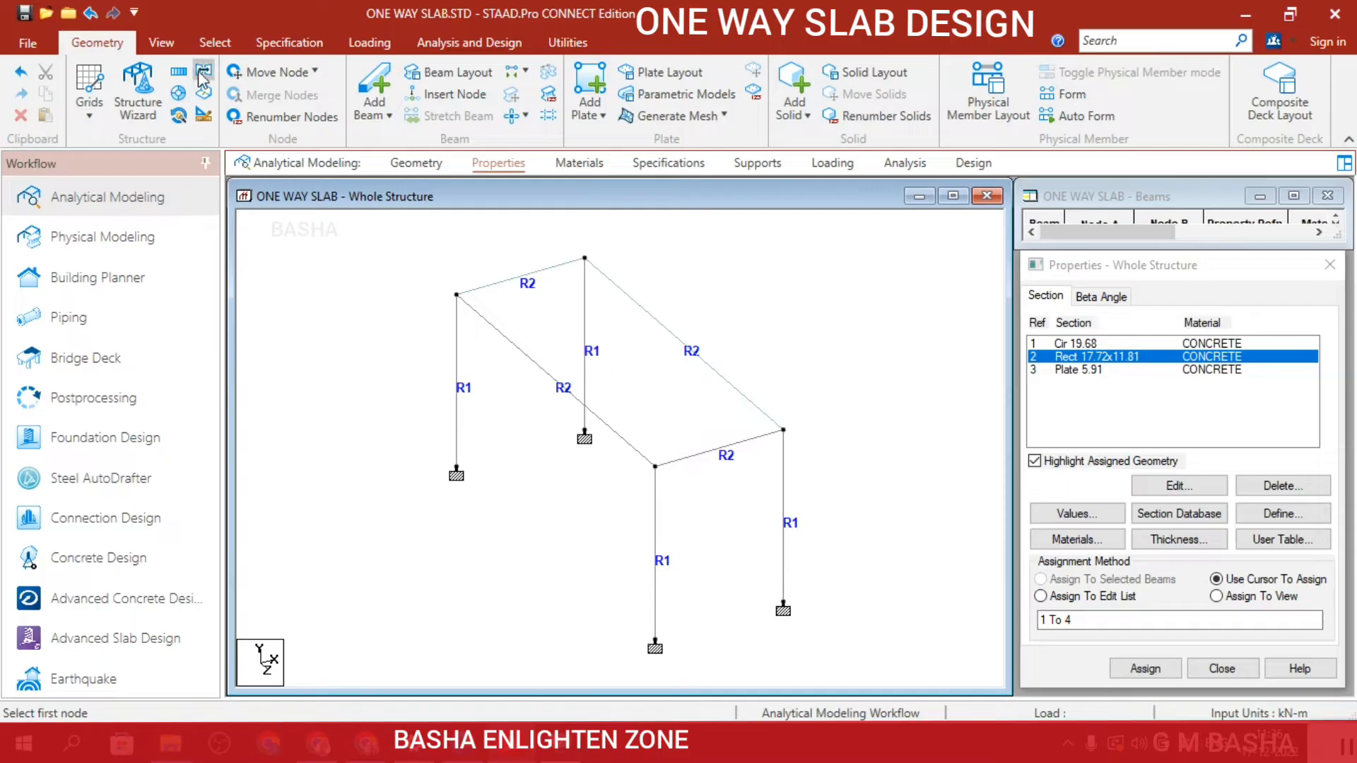
# Select the quad slab plate and assign the concrete plate thickness property to it.
pyautogui.click(229, 44)
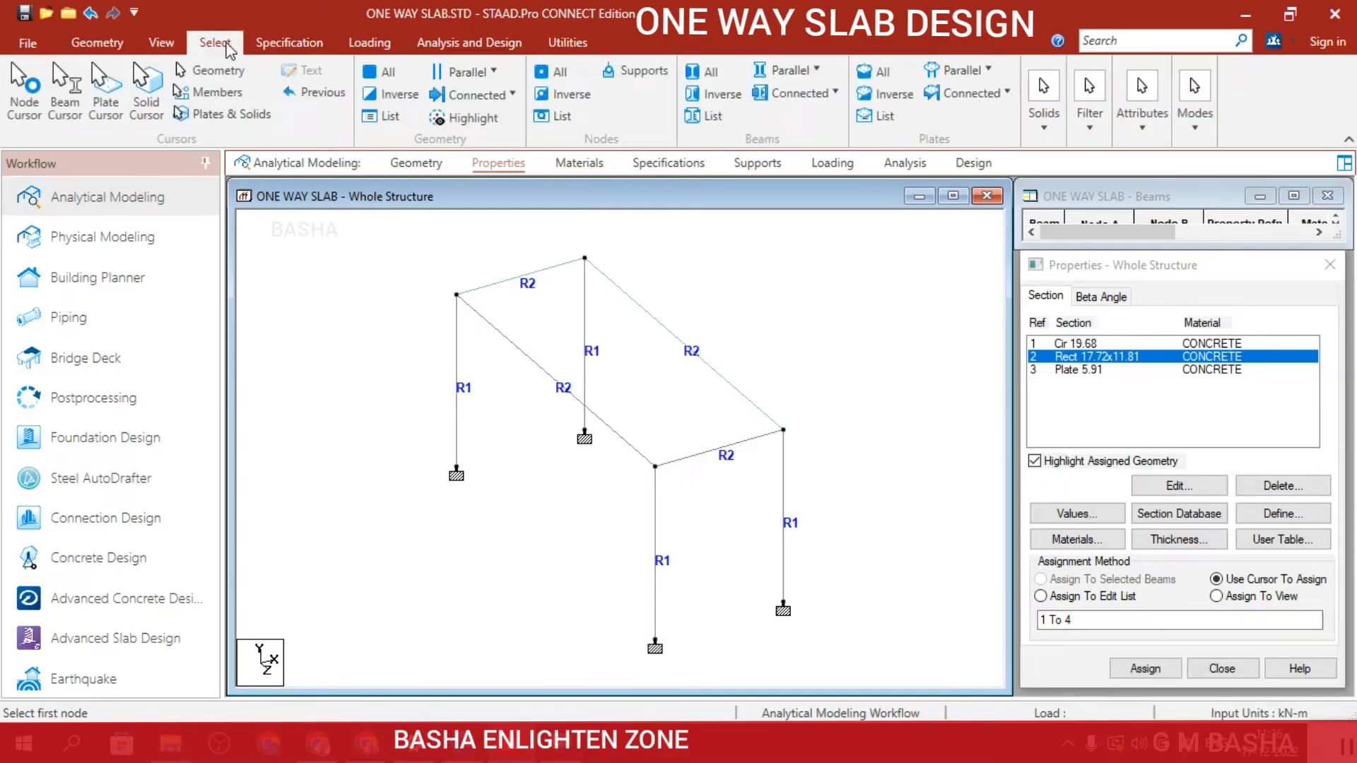
pyautogui.click(108, 106)
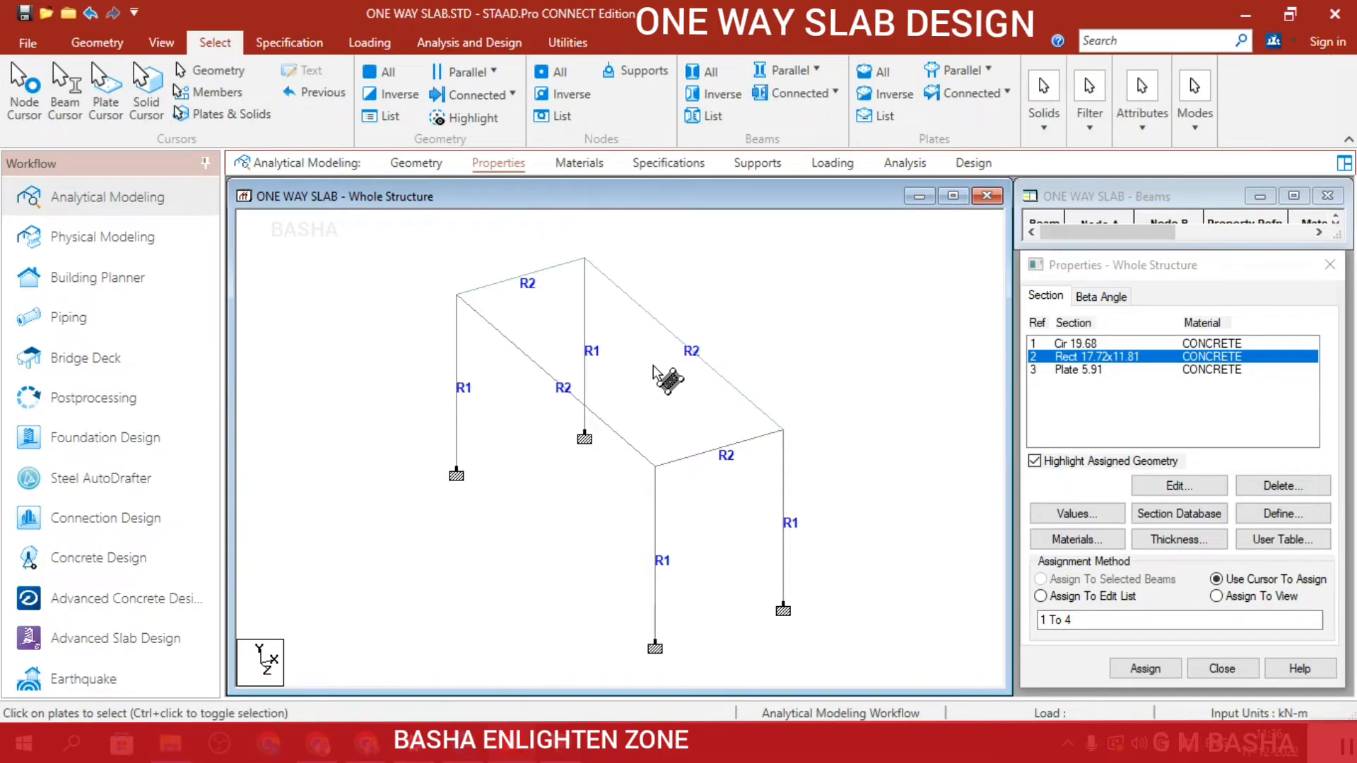
pyautogui.click(653, 367)
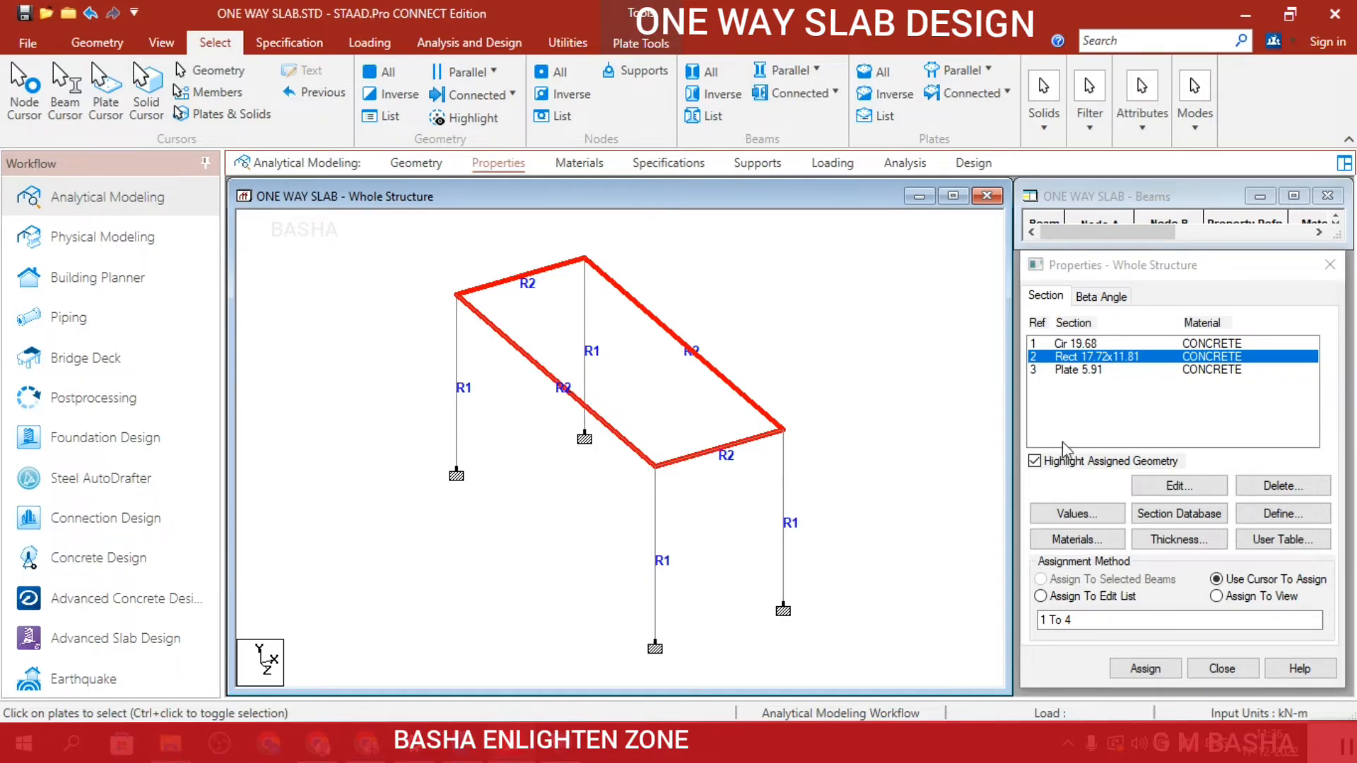
pyautogui.click(1102, 369)
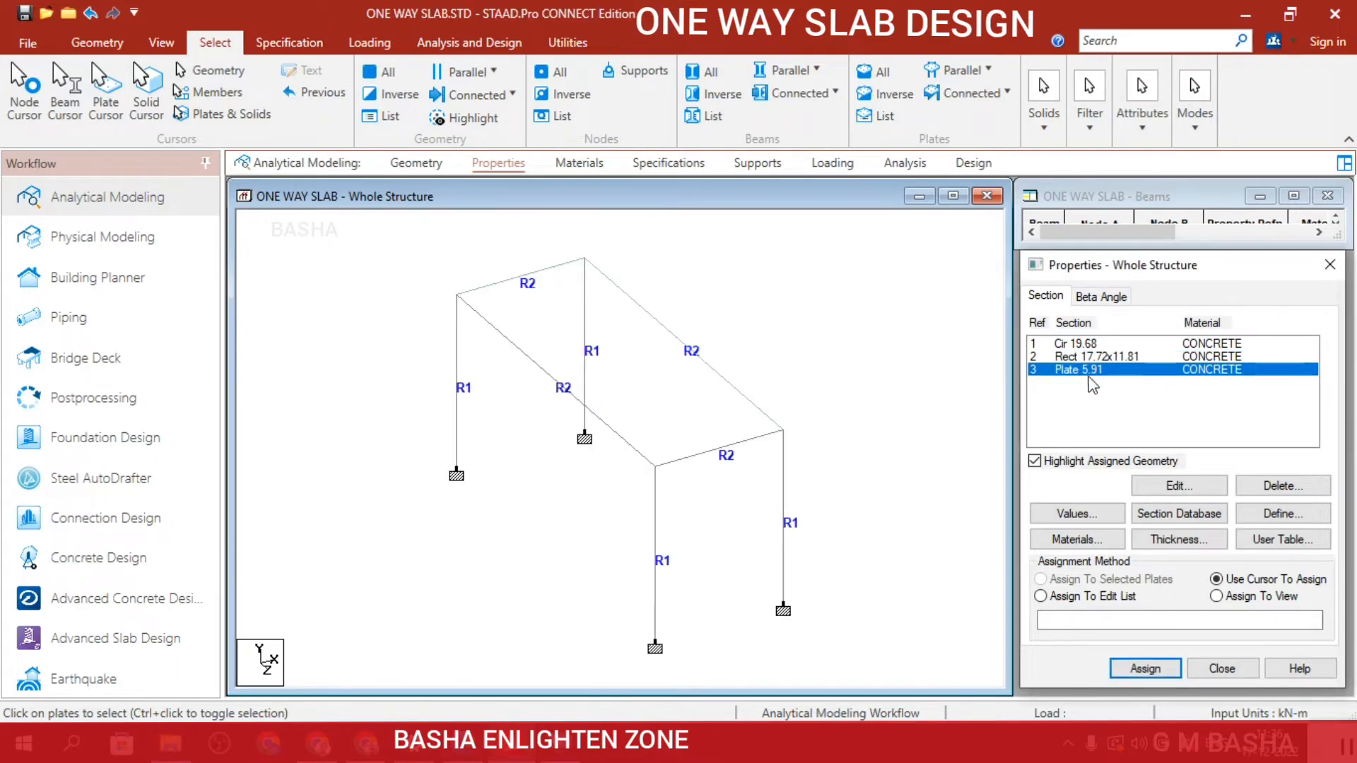
pyautogui.click(105, 92)
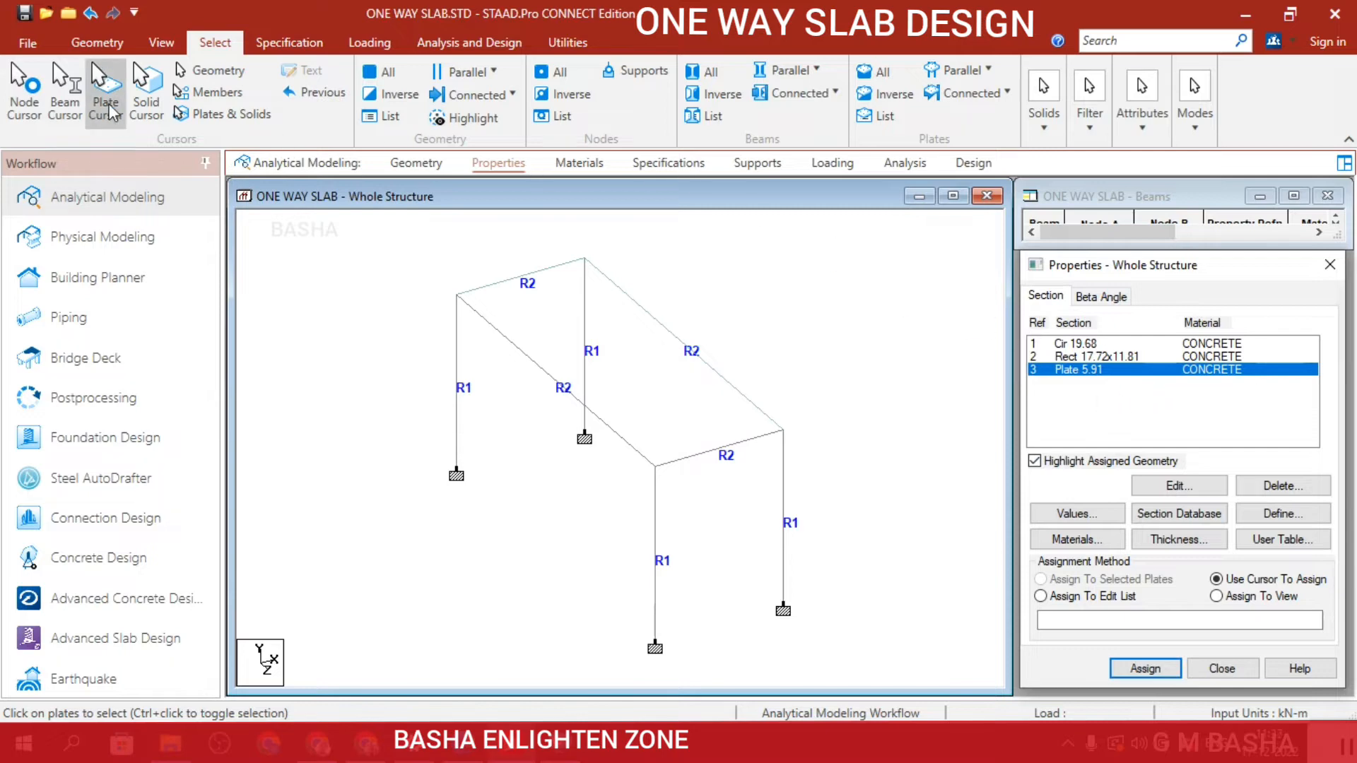
pyautogui.click(670, 368)
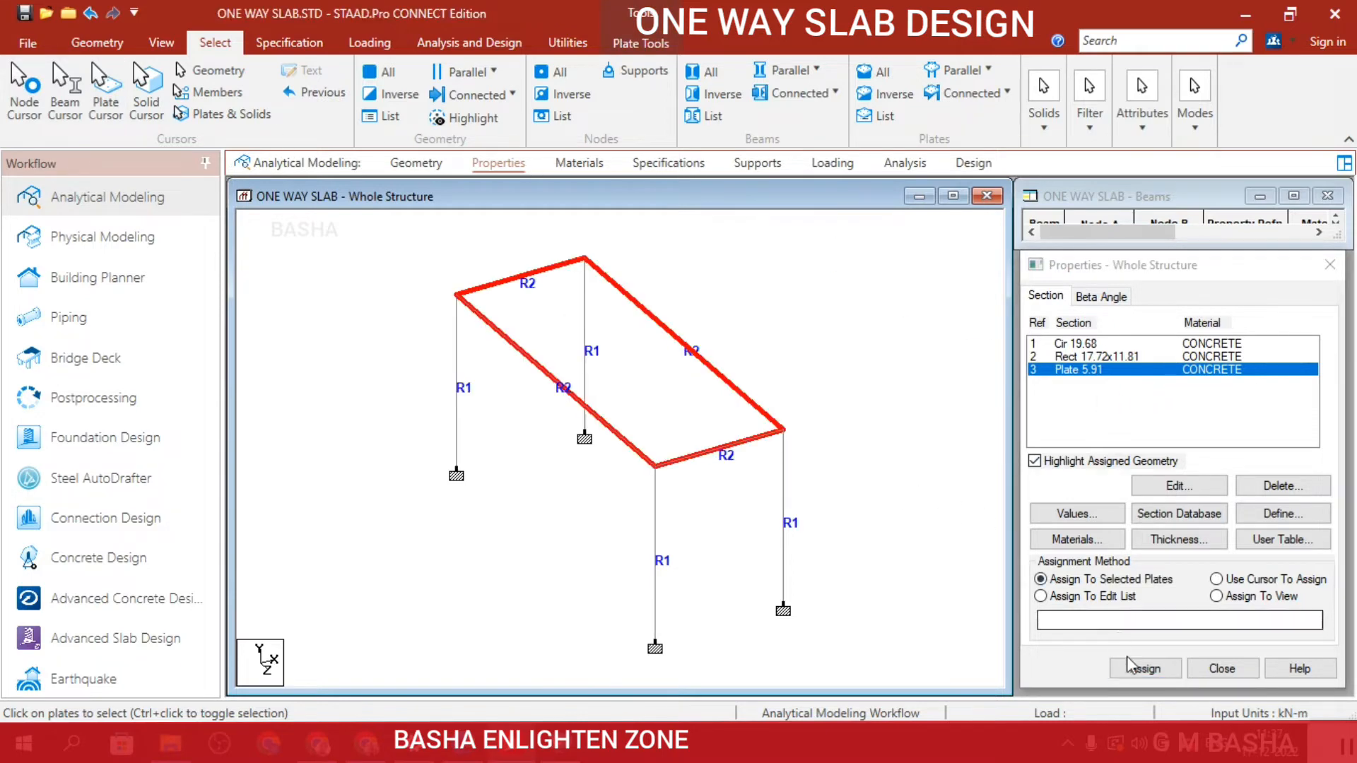
pyautogui.click(1167, 672)
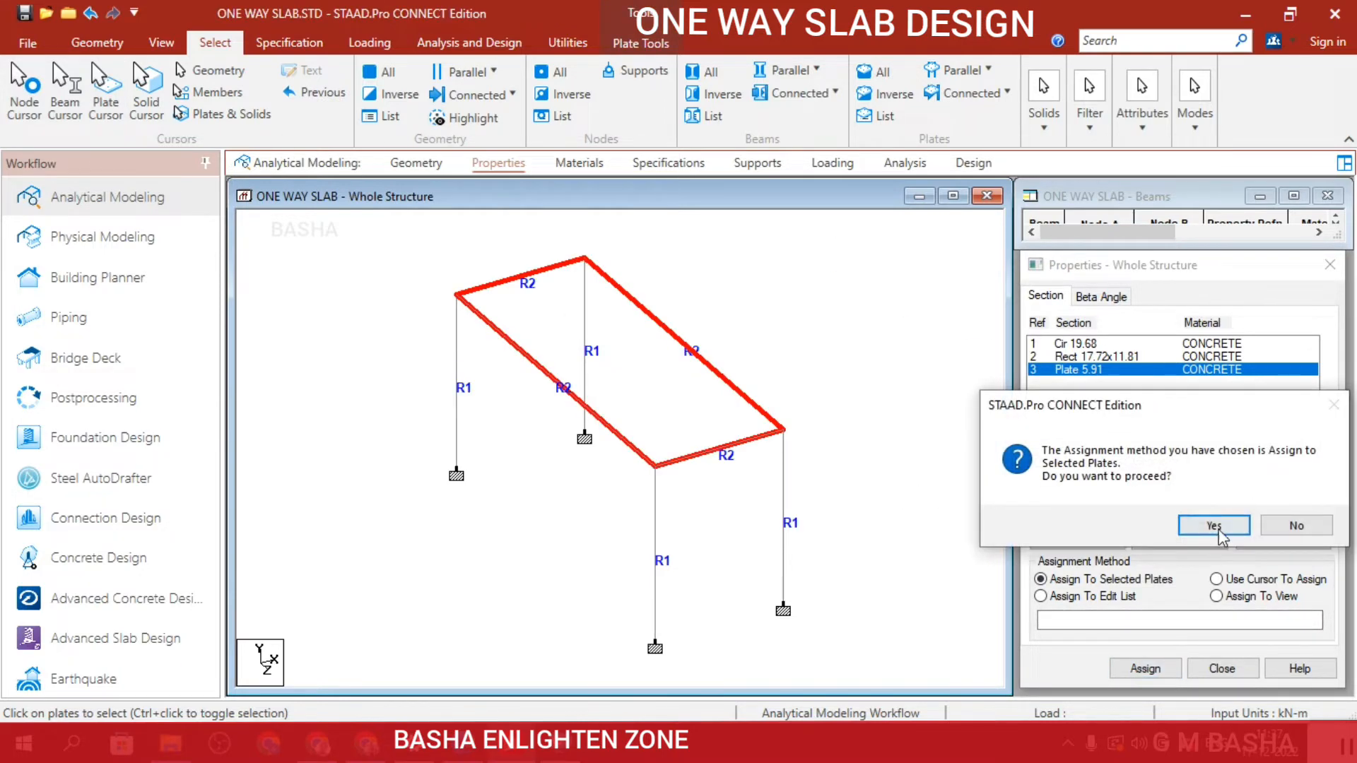
pyautogui.click(1213, 524)
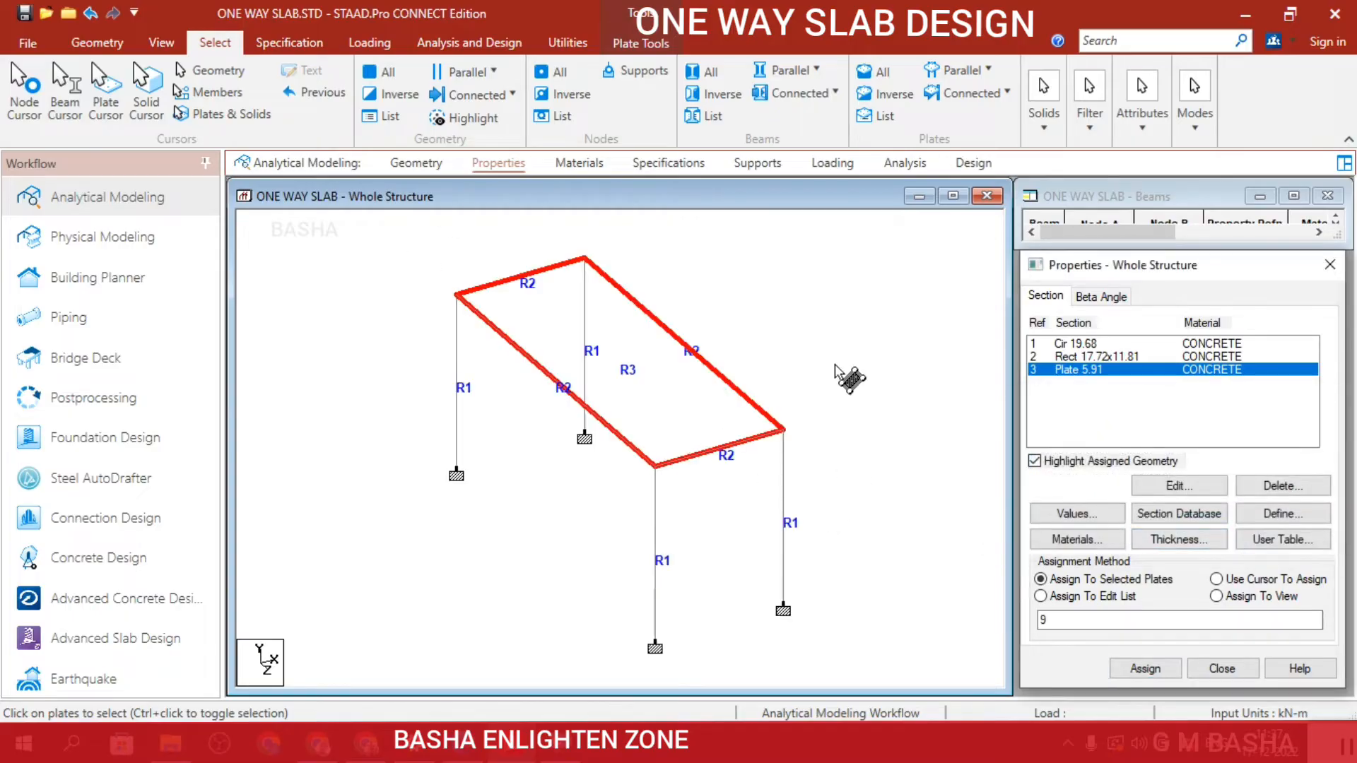
pyautogui.click(784, 367)
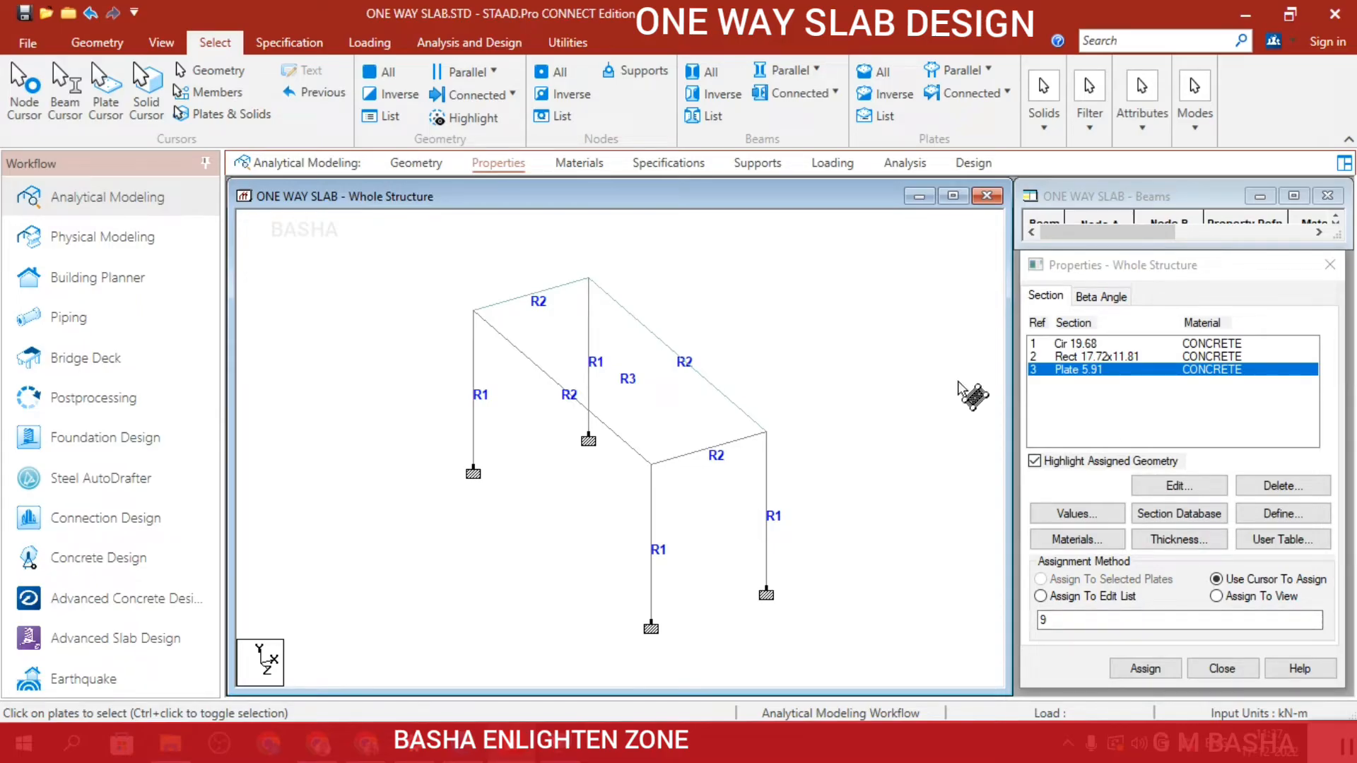
# Inspect the whole structure in a 3D rendered view, including the slab, beams and columns, and close that view.
pyautogui.click(165, 42)
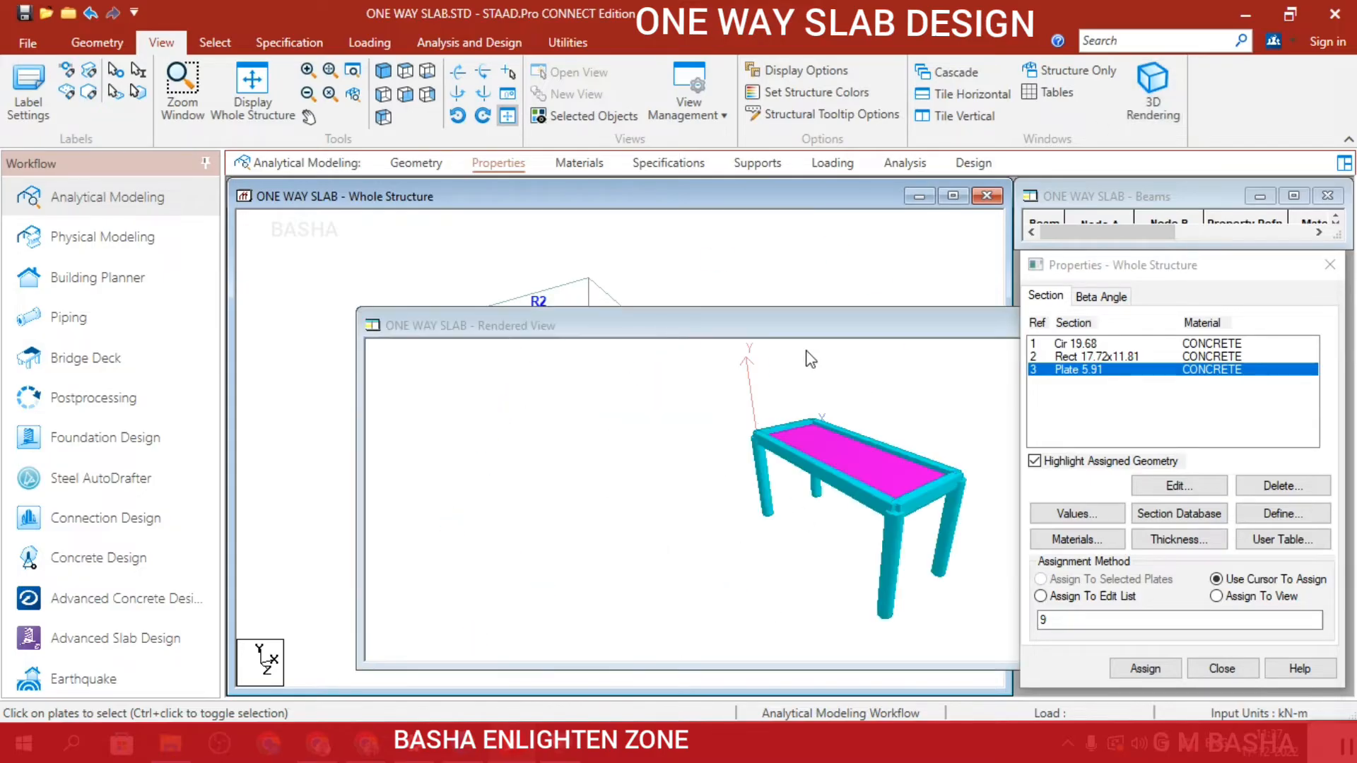
pyautogui.scroll(-2, 881, 524)
pyautogui.scroll(6, 880, 550)
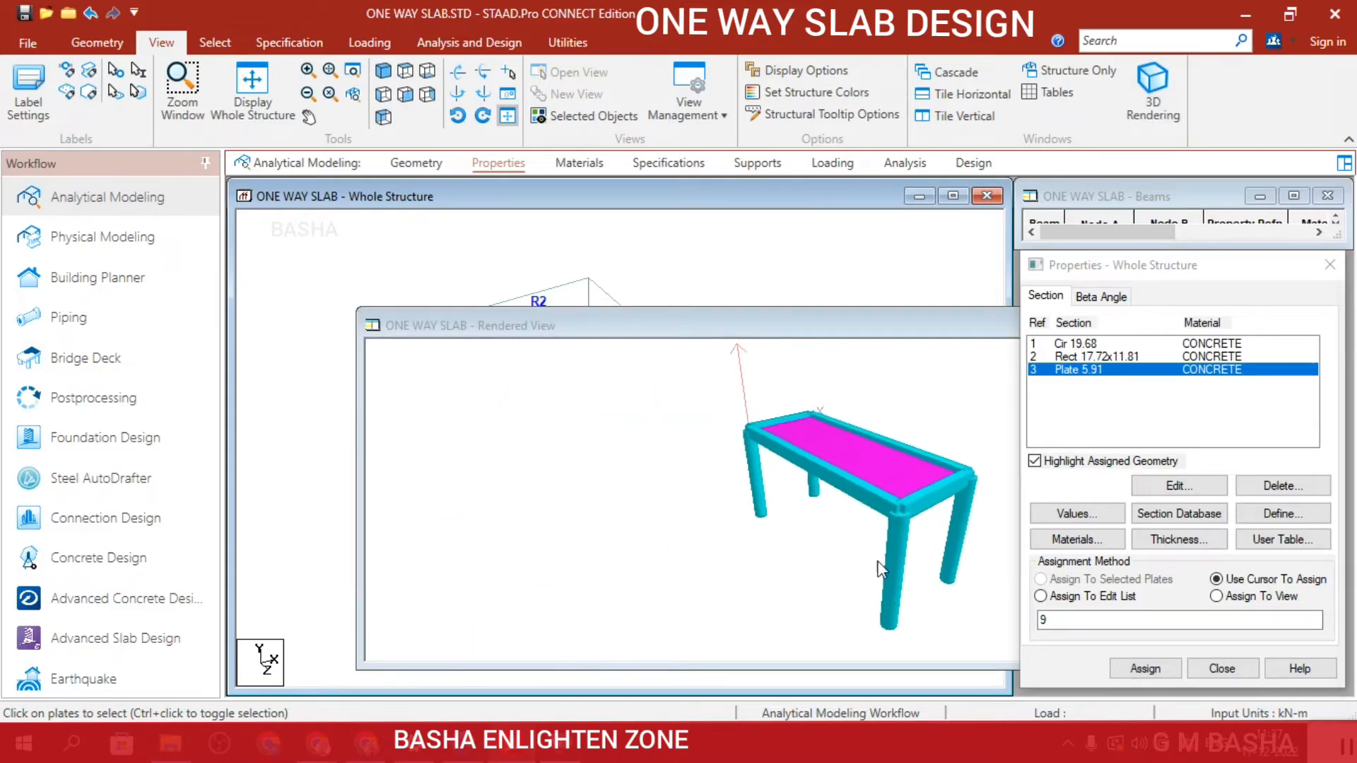
pyautogui.scroll(1, 870, 563)
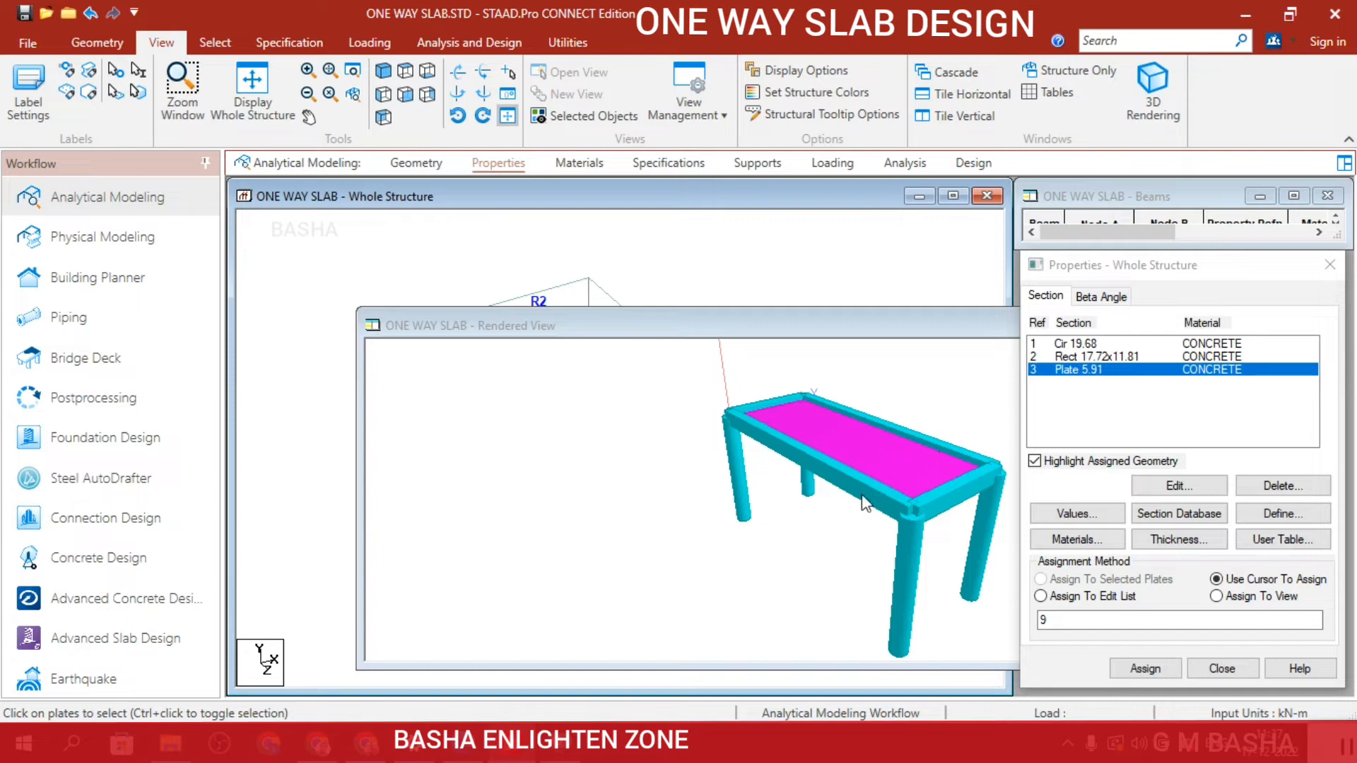
pyautogui.moveTo(876, 326); pyautogui.dragTo(543, 290)
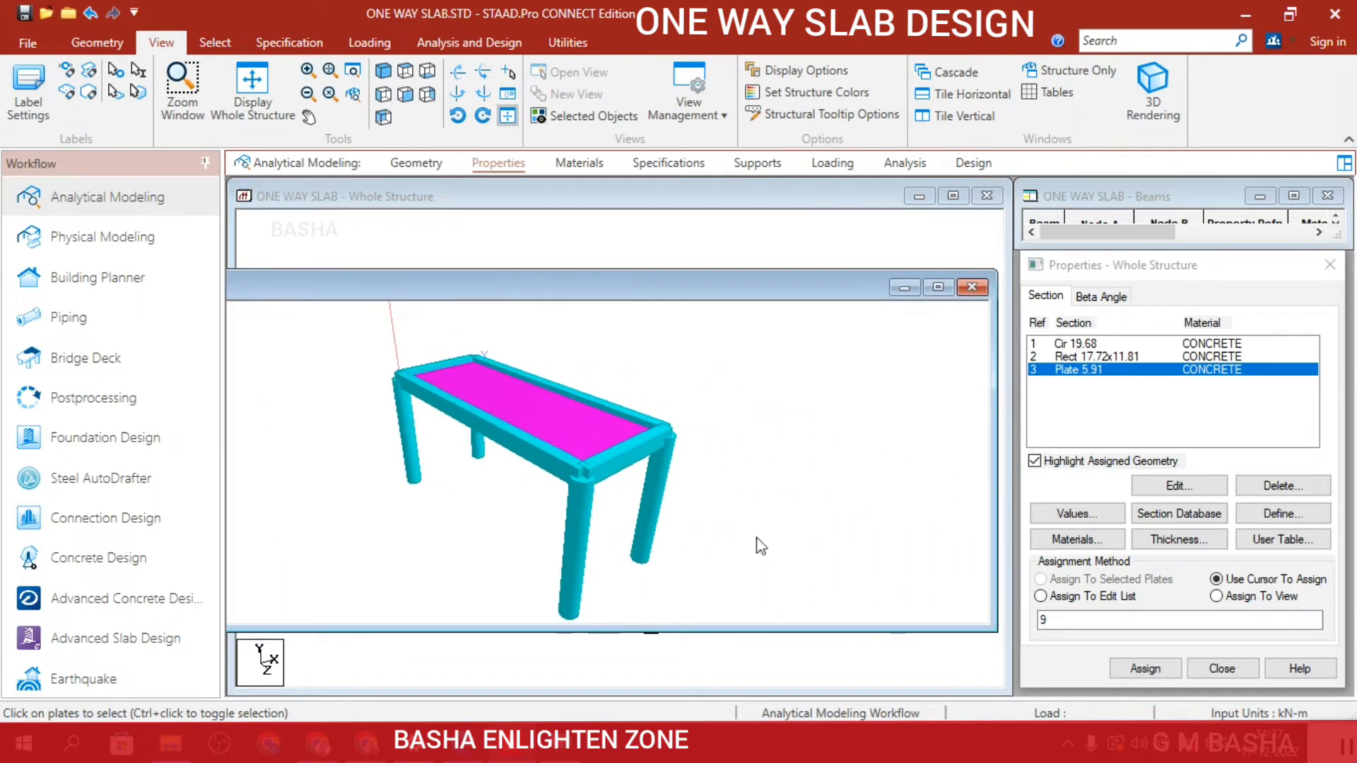
pyautogui.click(972, 288)
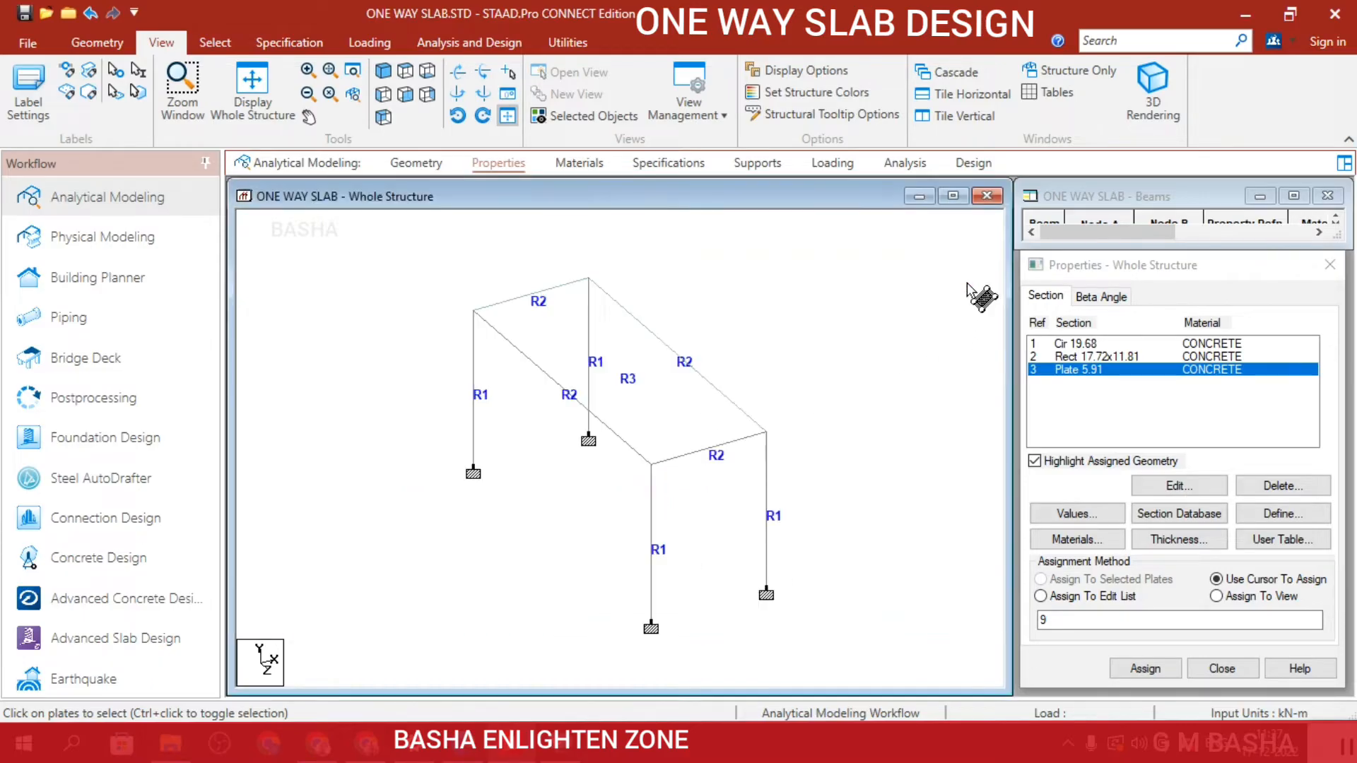
# Add primary load case 1 with the loading type Dead and the title DL.
pyautogui.scroll(-8, 867, 450)
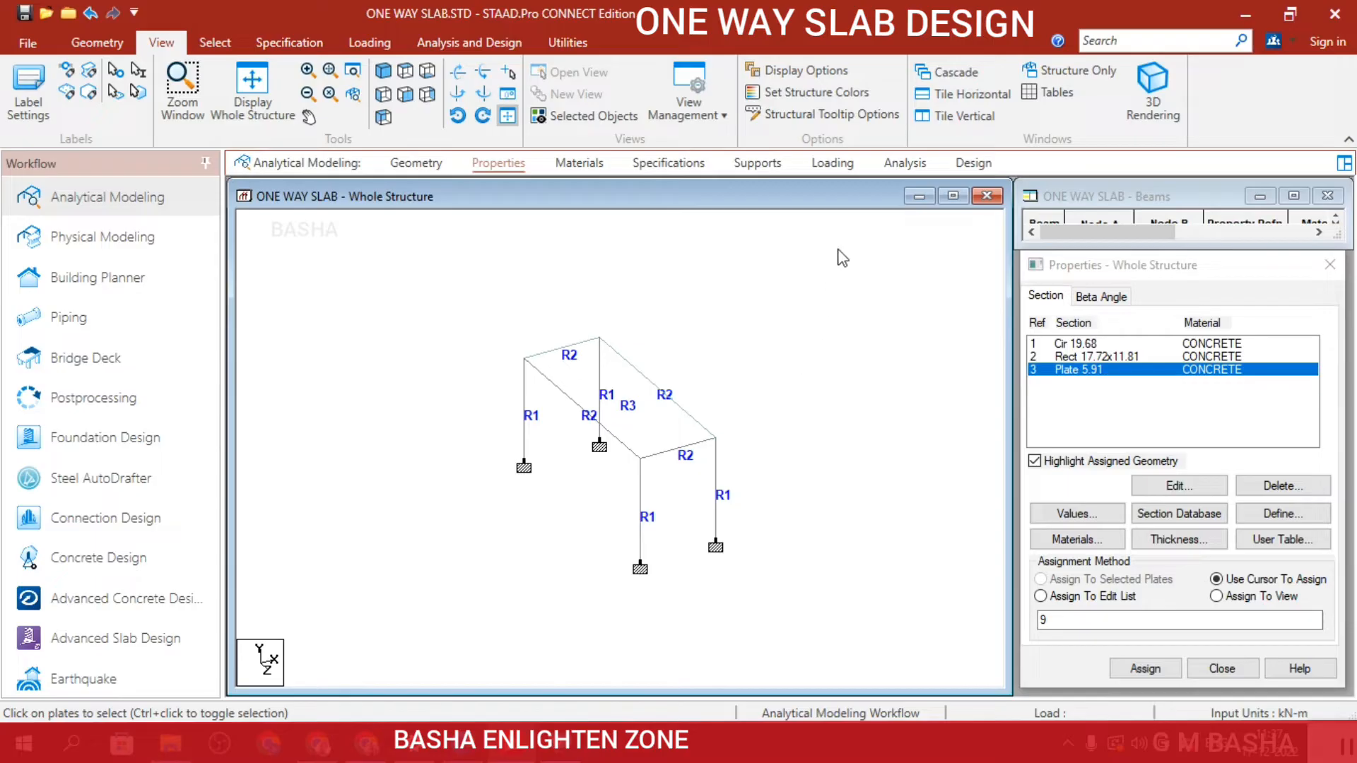
pyautogui.click(823, 173)
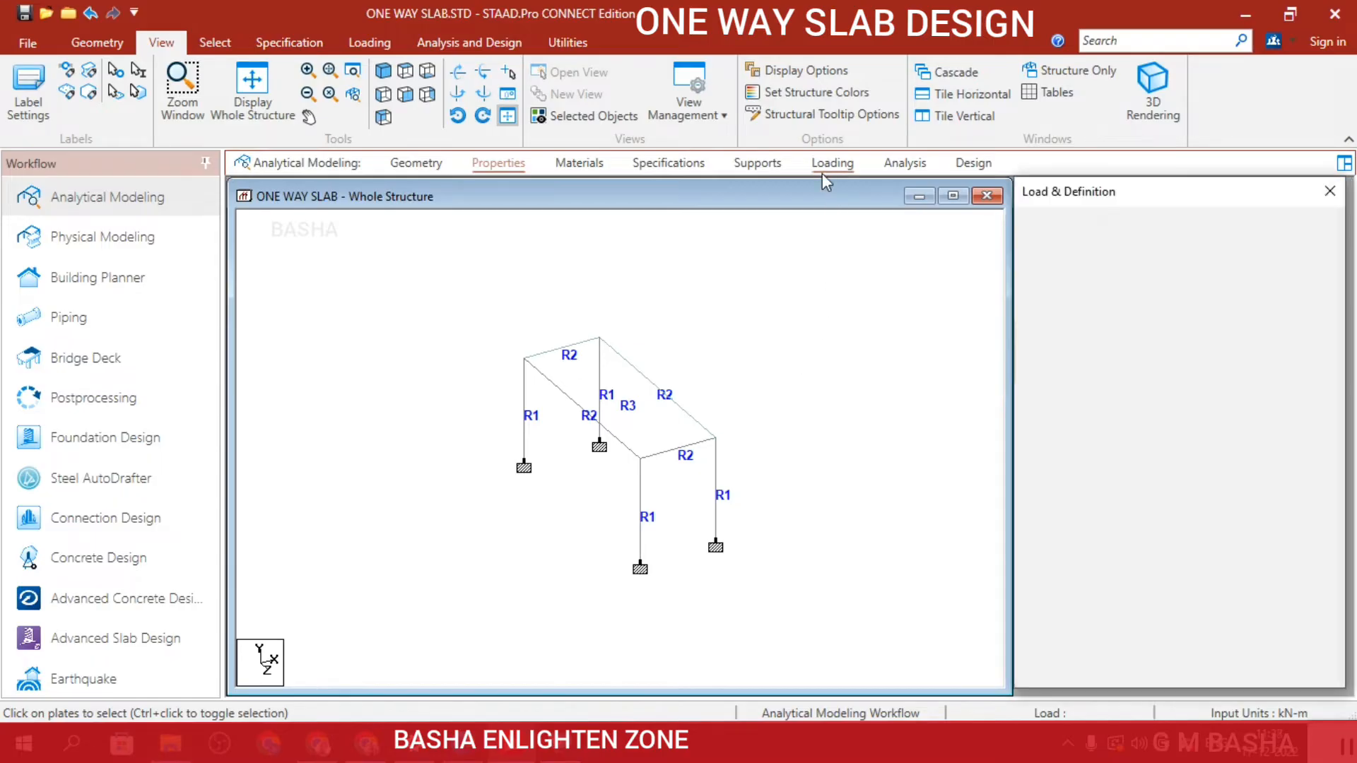
pyautogui.scroll(-2, 896, 315)
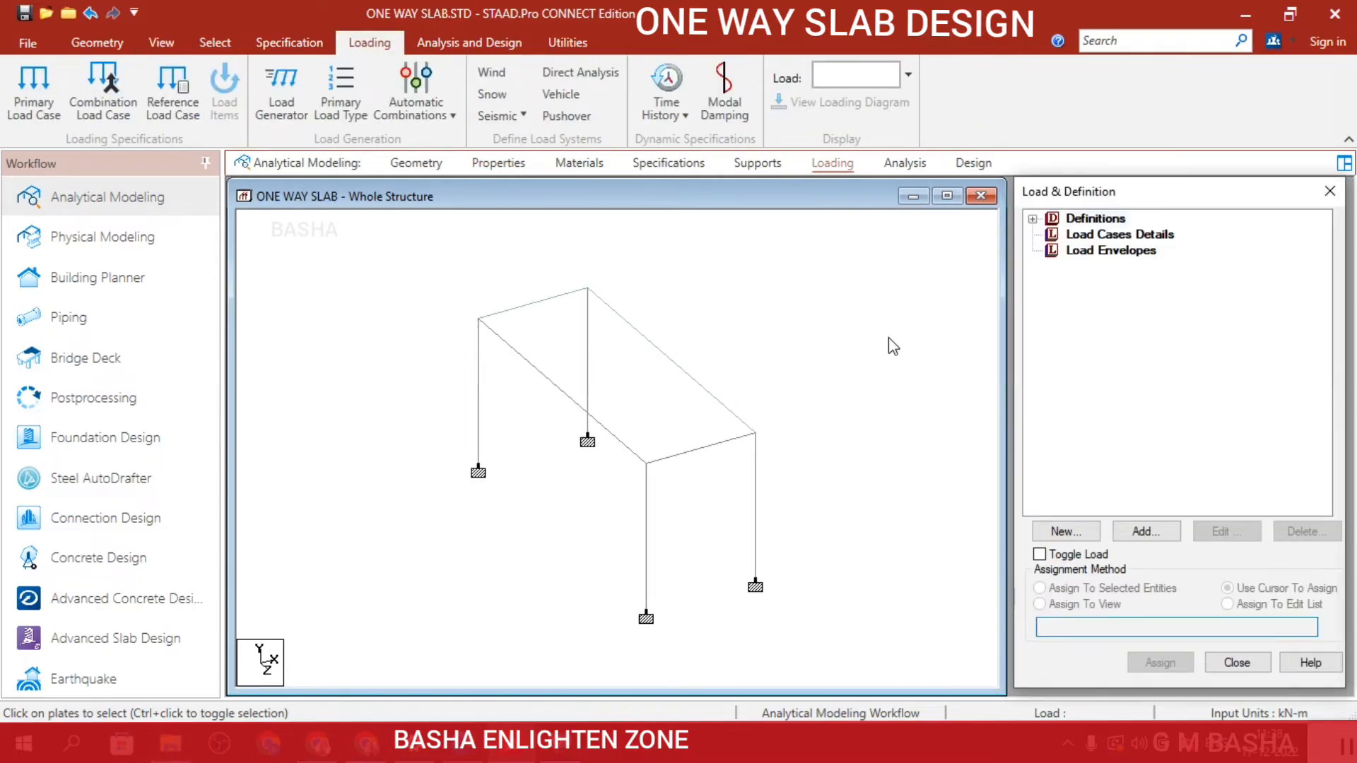
pyautogui.click(1152, 236)
pyautogui.click(1146, 531)
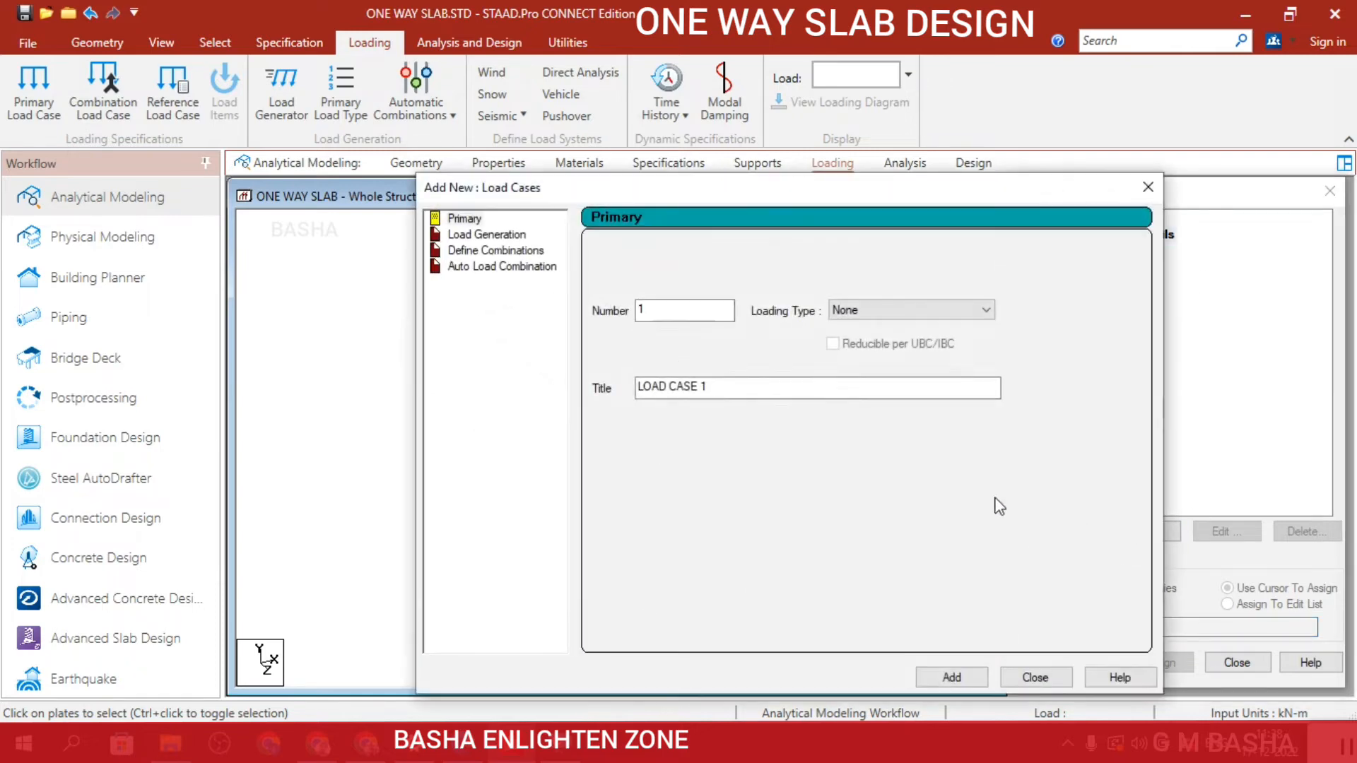
pyautogui.click(845, 310)
pyautogui.click(842, 327)
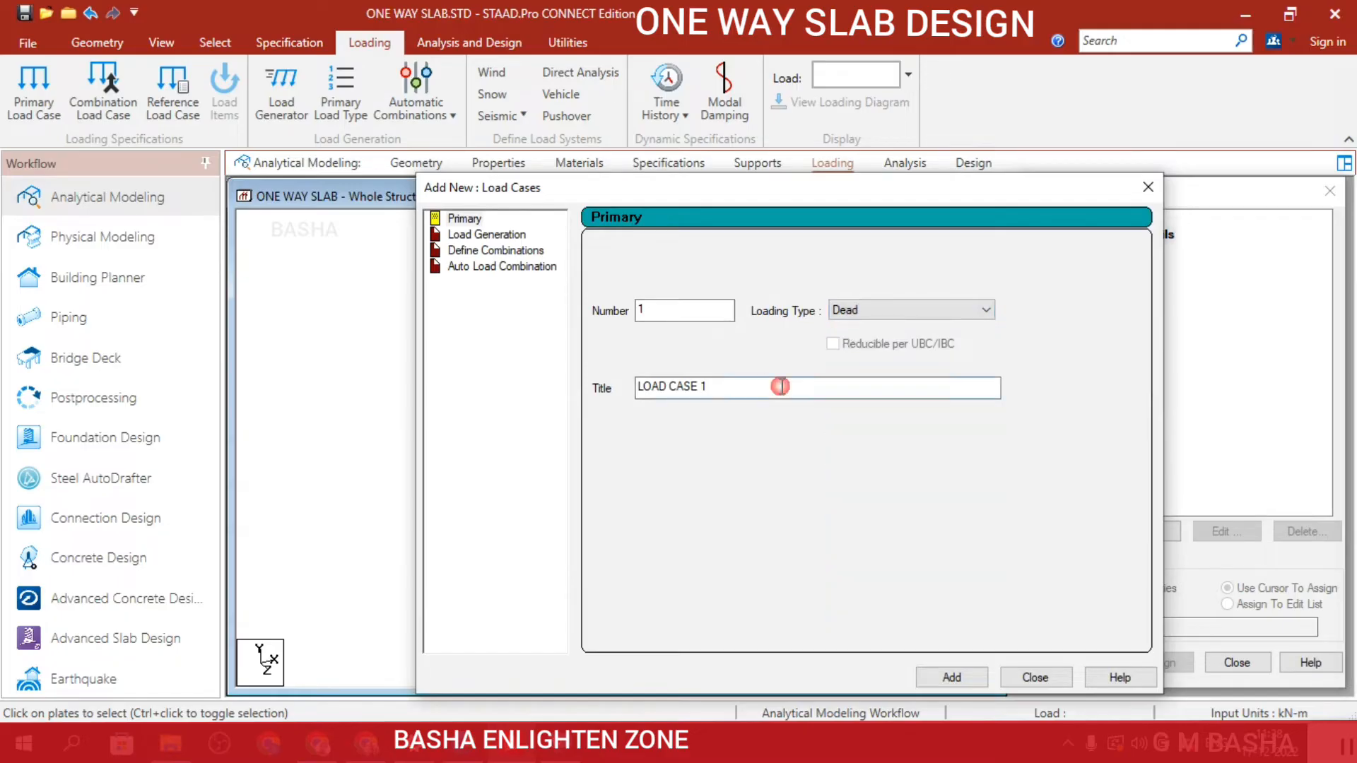
pyautogui.moveTo(778, 386); pyautogui.dragTo(469, 404)
pyautogui.write('DL')
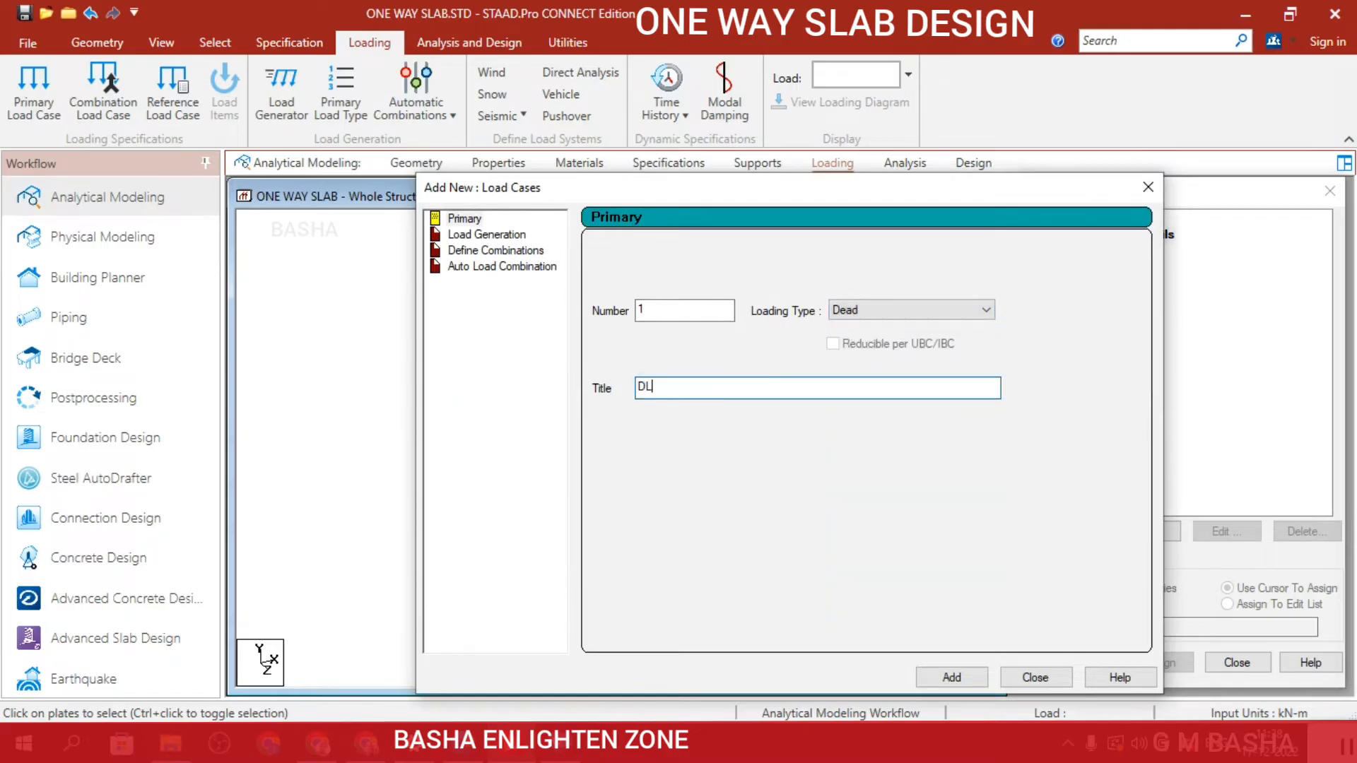
pyautogui.click(951, 677)
pyautogui.click(1035, 677)
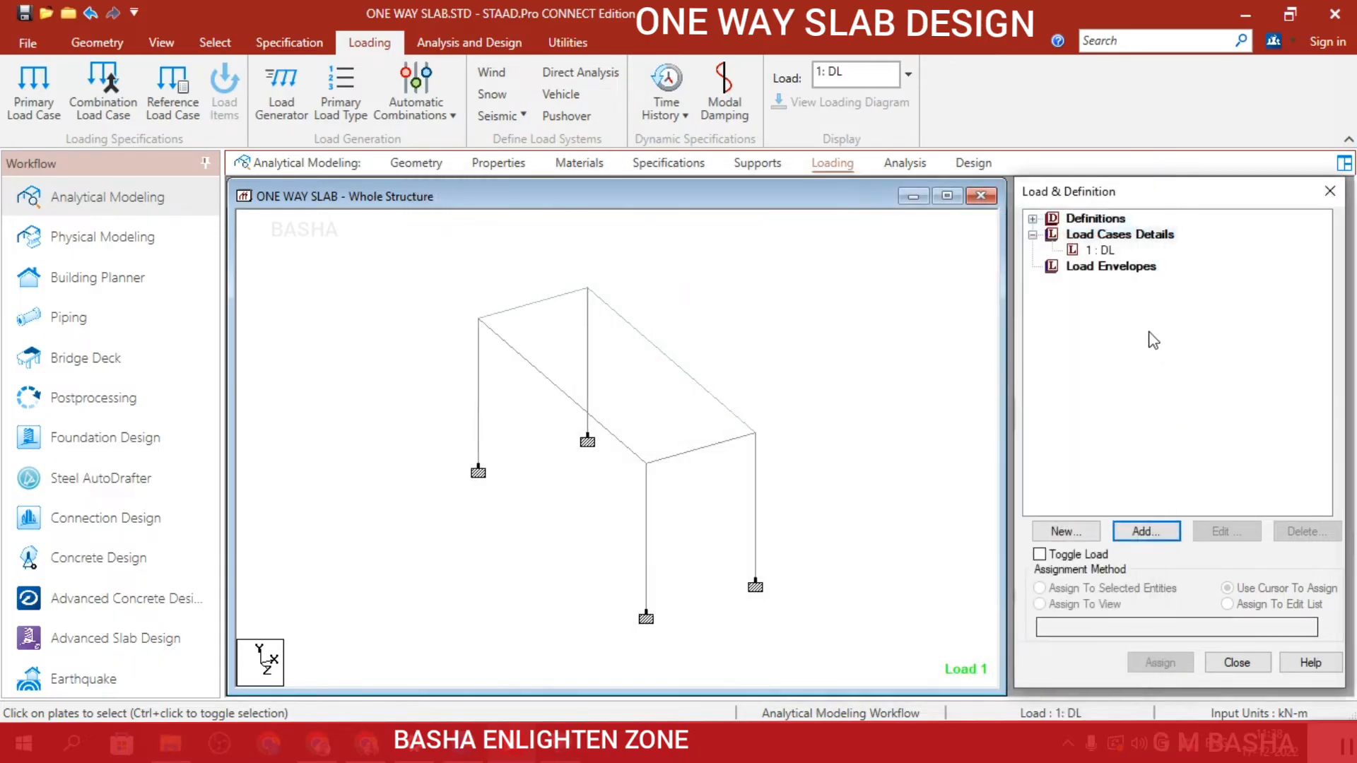
# Add primary load case 2 with the loading type Live and the title LL.
pyautogui.click(1142, 236)
pyautogui.click(1145, 531)
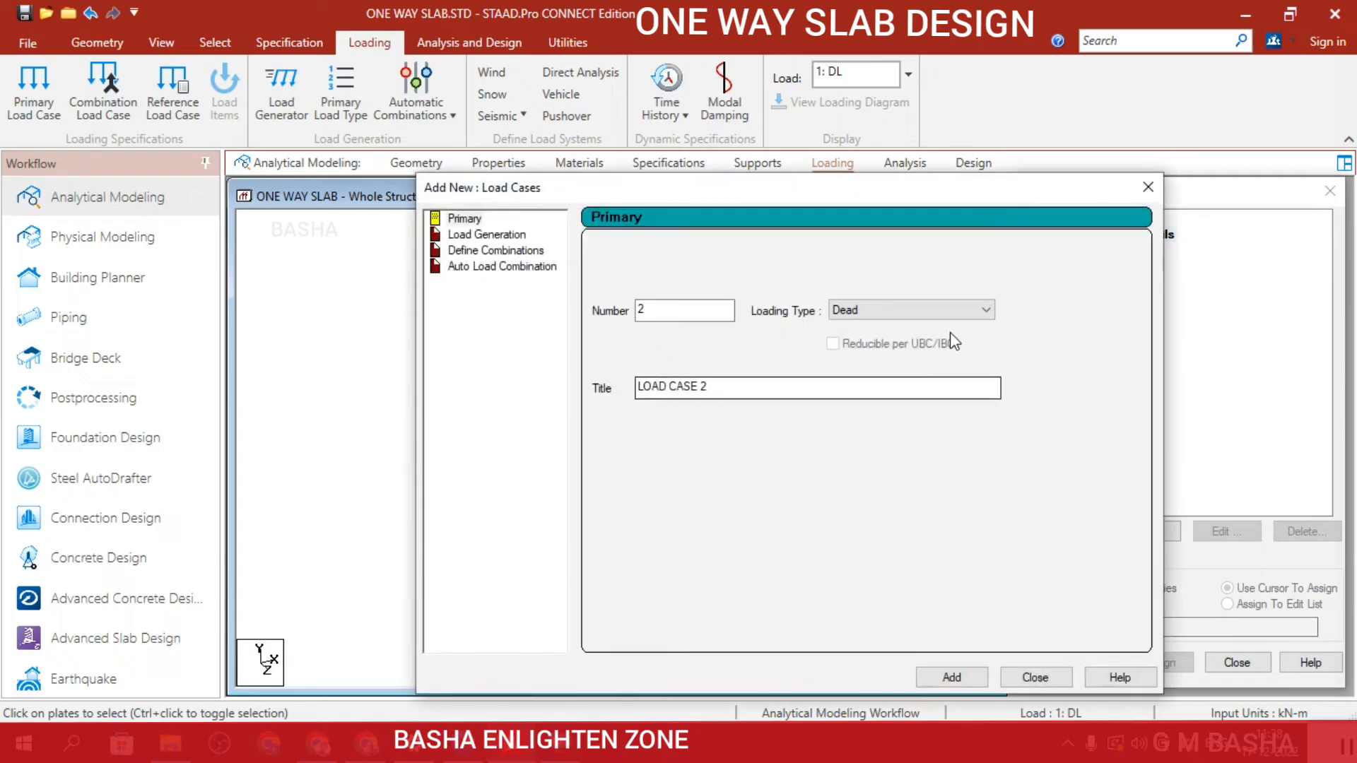
pyautogui.click(968, 309)
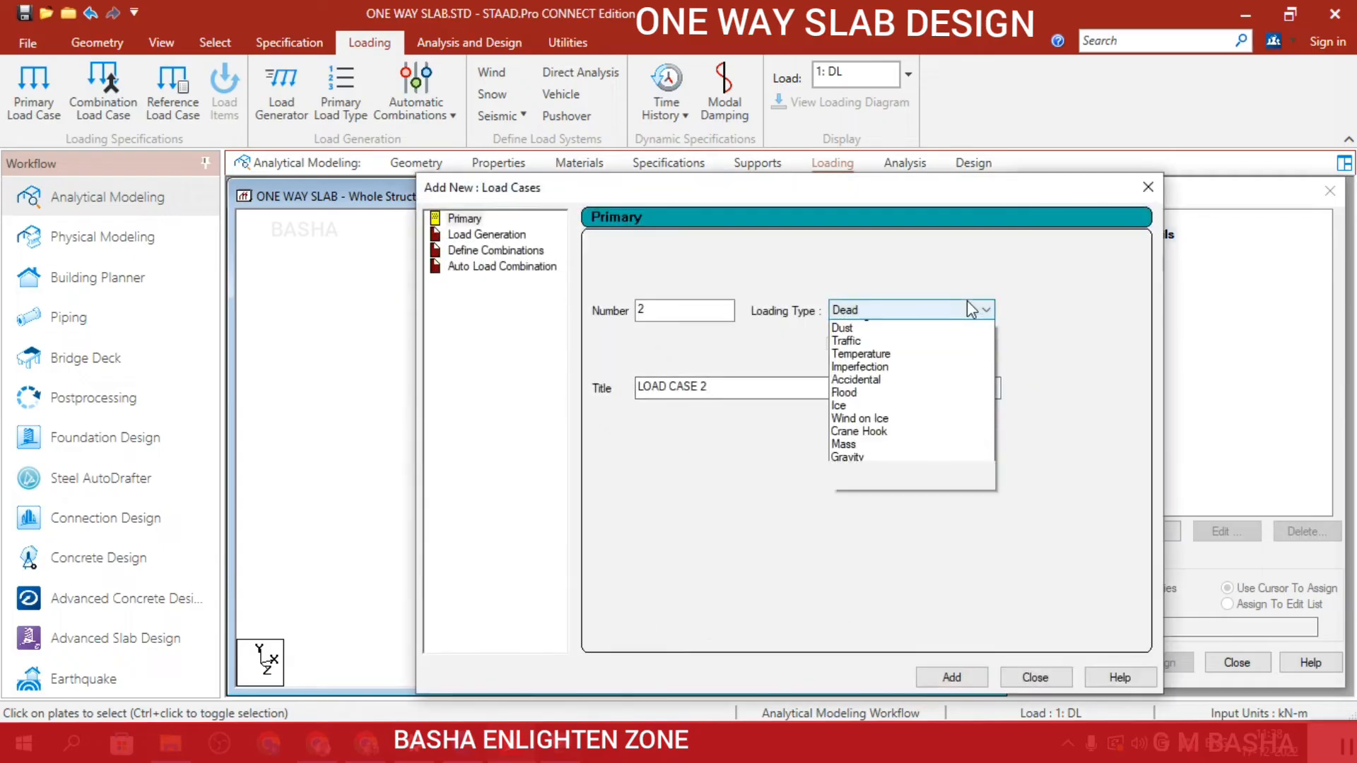
pyautogui.click(946, 342)
pyautogui.moveTo(906, 394); pyautogui.dragTo(227, 460)
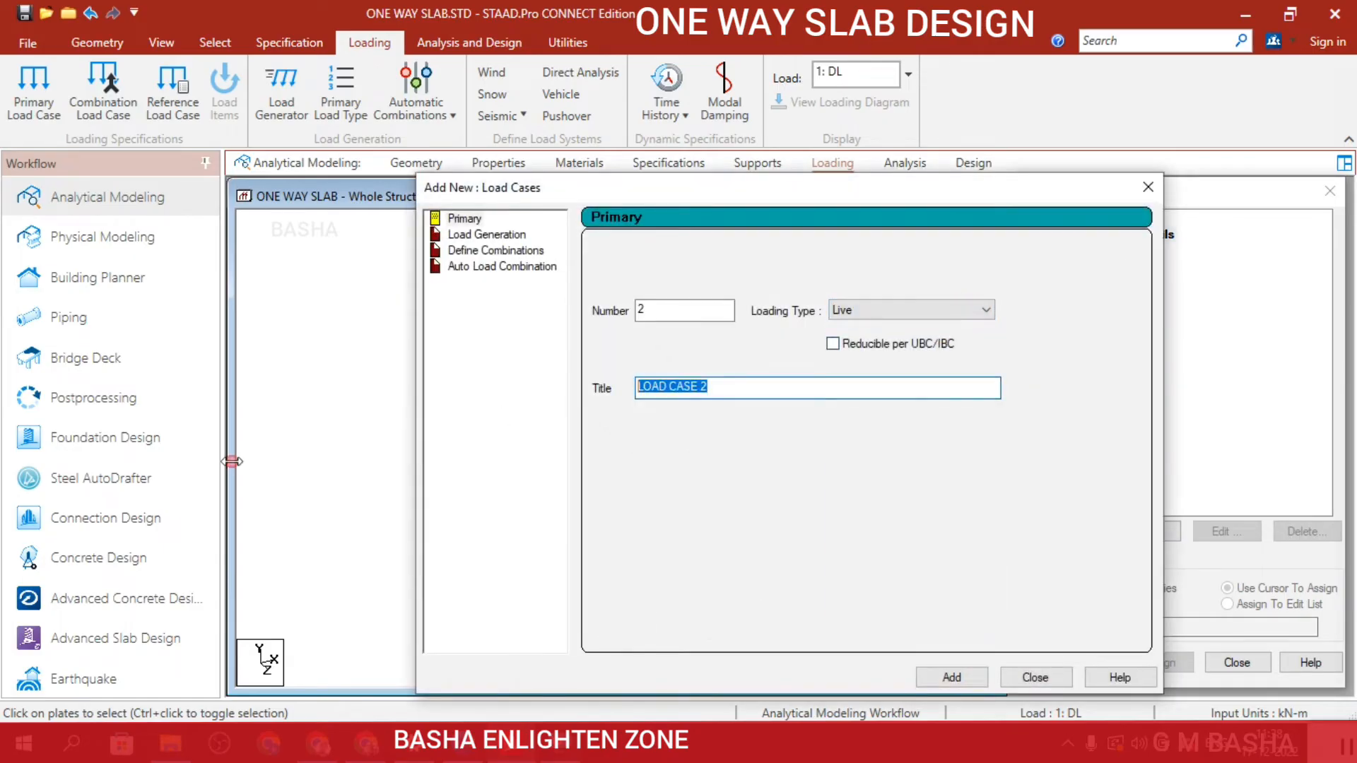
pyautogui.write('LL')
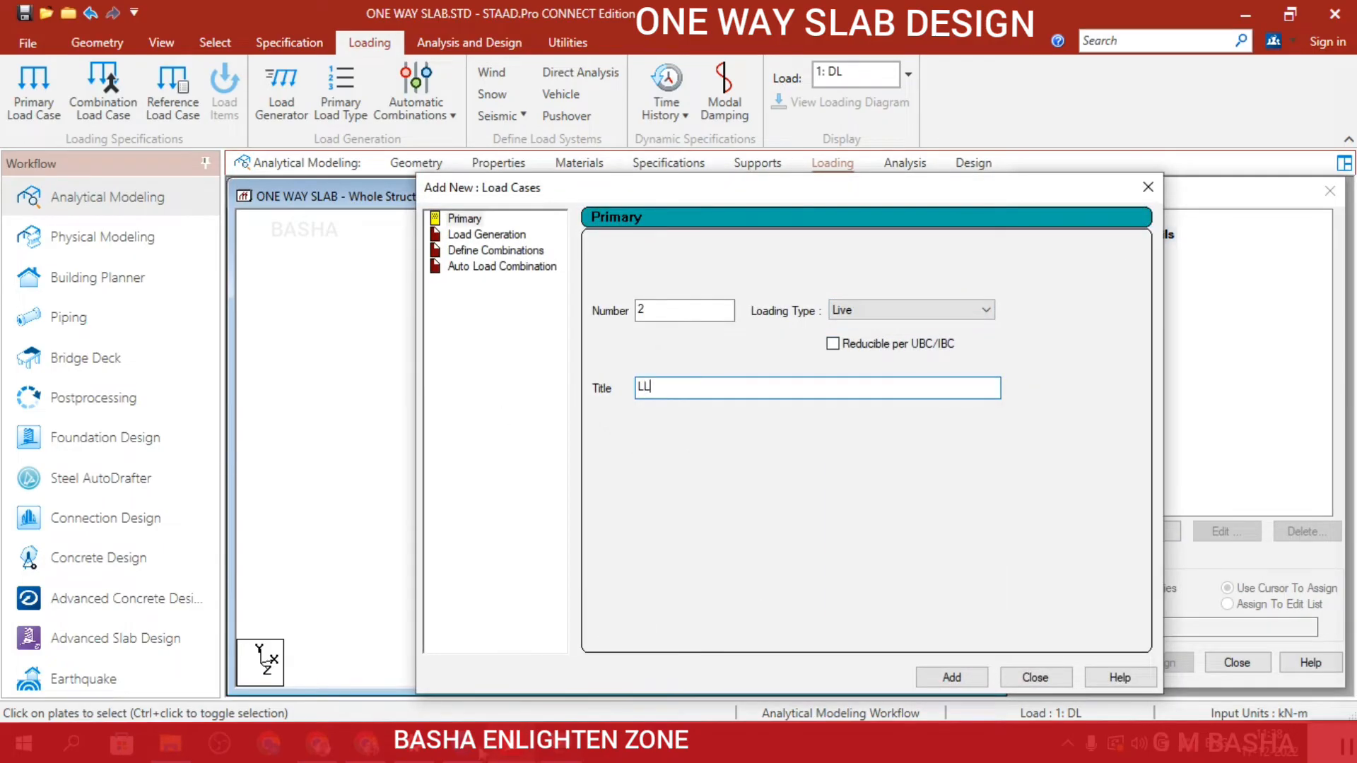
pyautogui.click(951, 677)
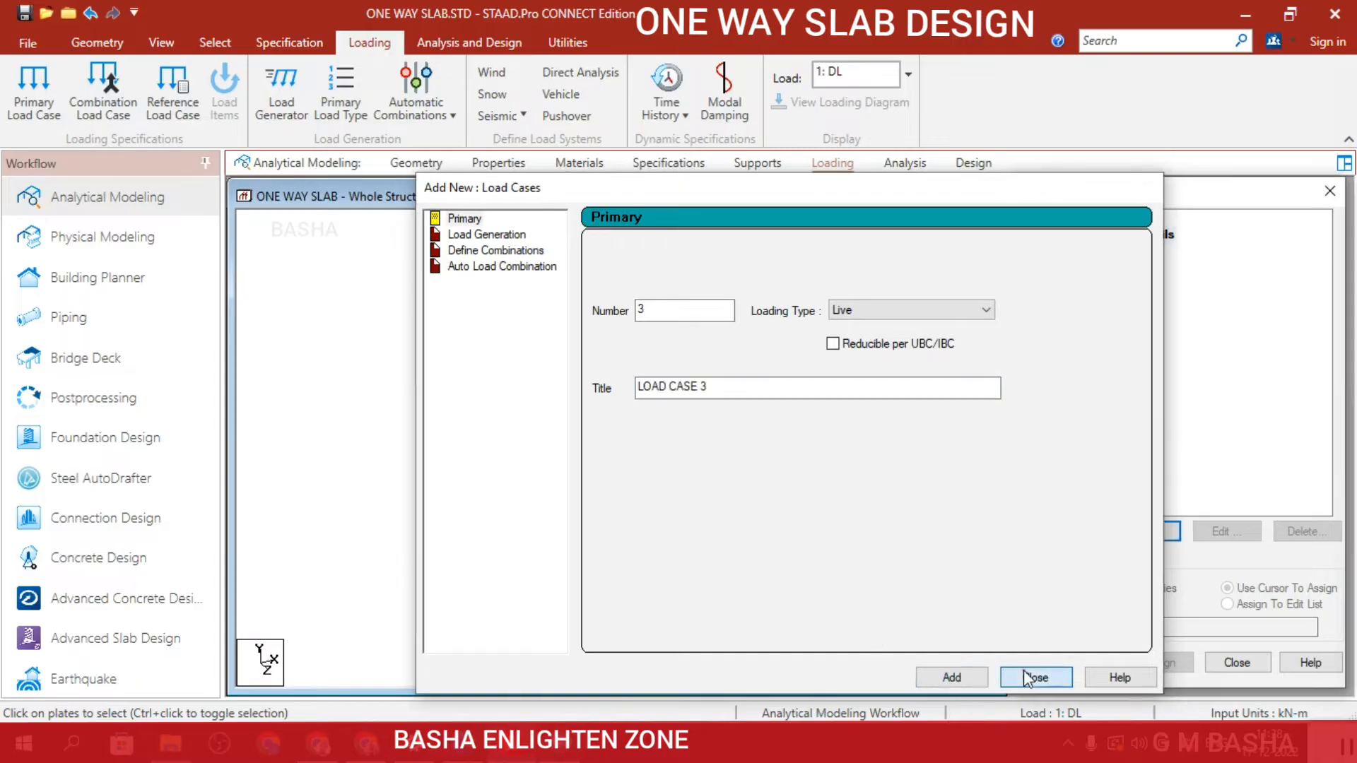
pyautogui.click(1035, 677)
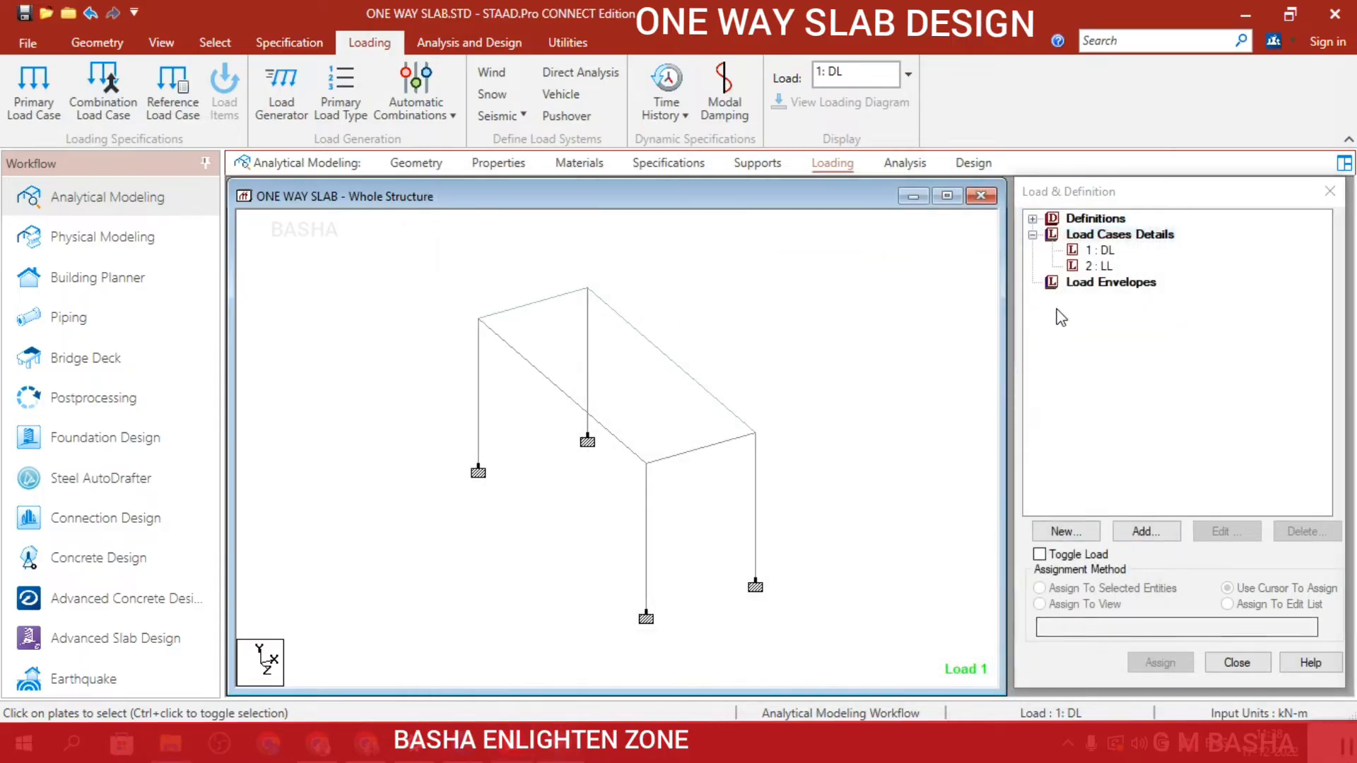
# Add a selfweight load in the Y direction with factor -1 to the DL load case.
pyautogui.click(1095, 251)
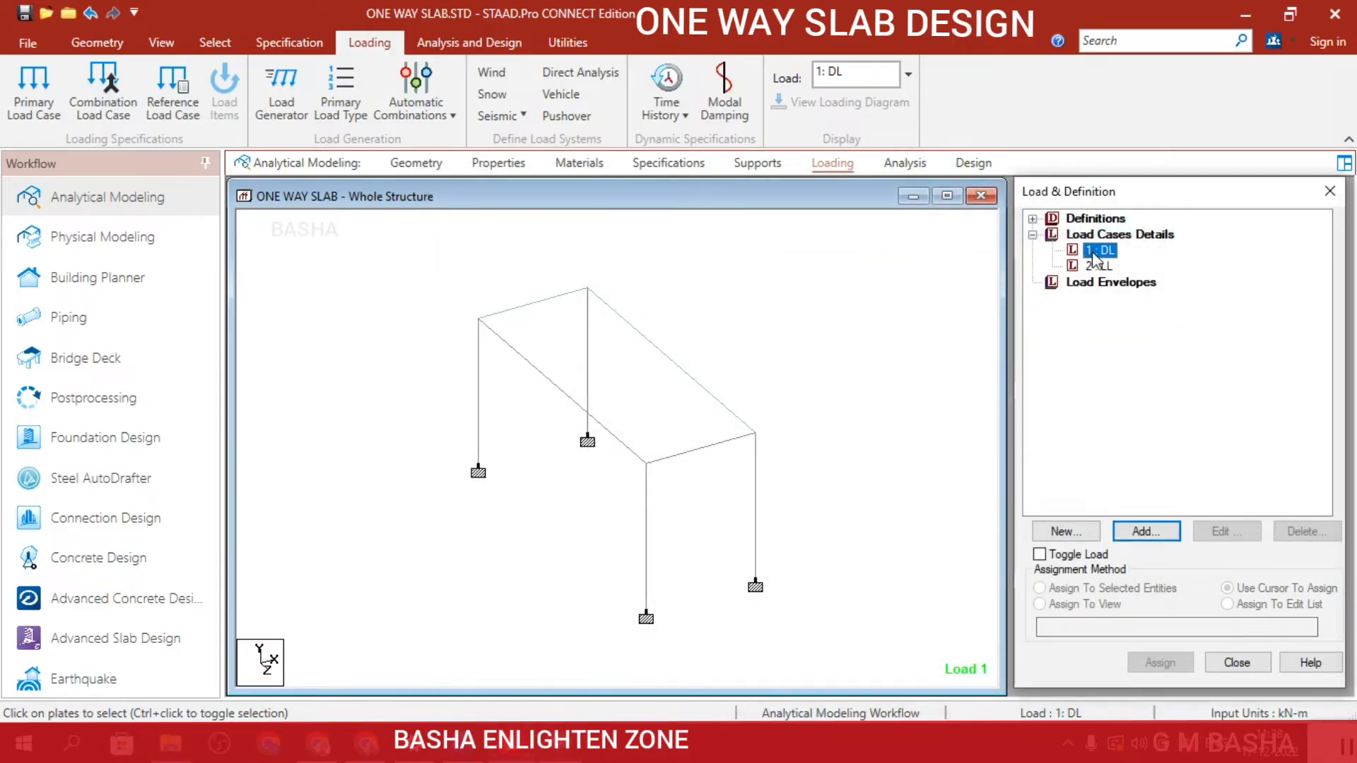
pyautogui.click(1169, 537)
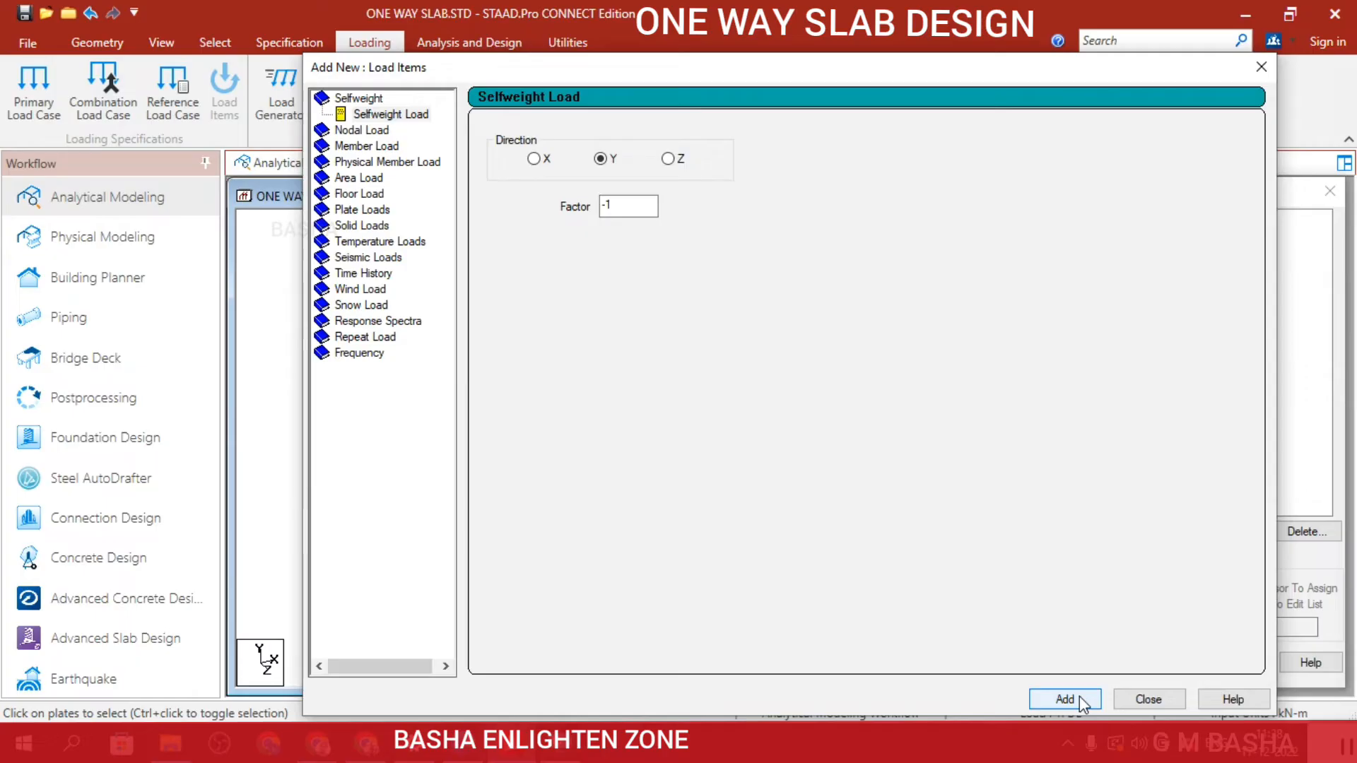
pyautogui.click(1147, 699)
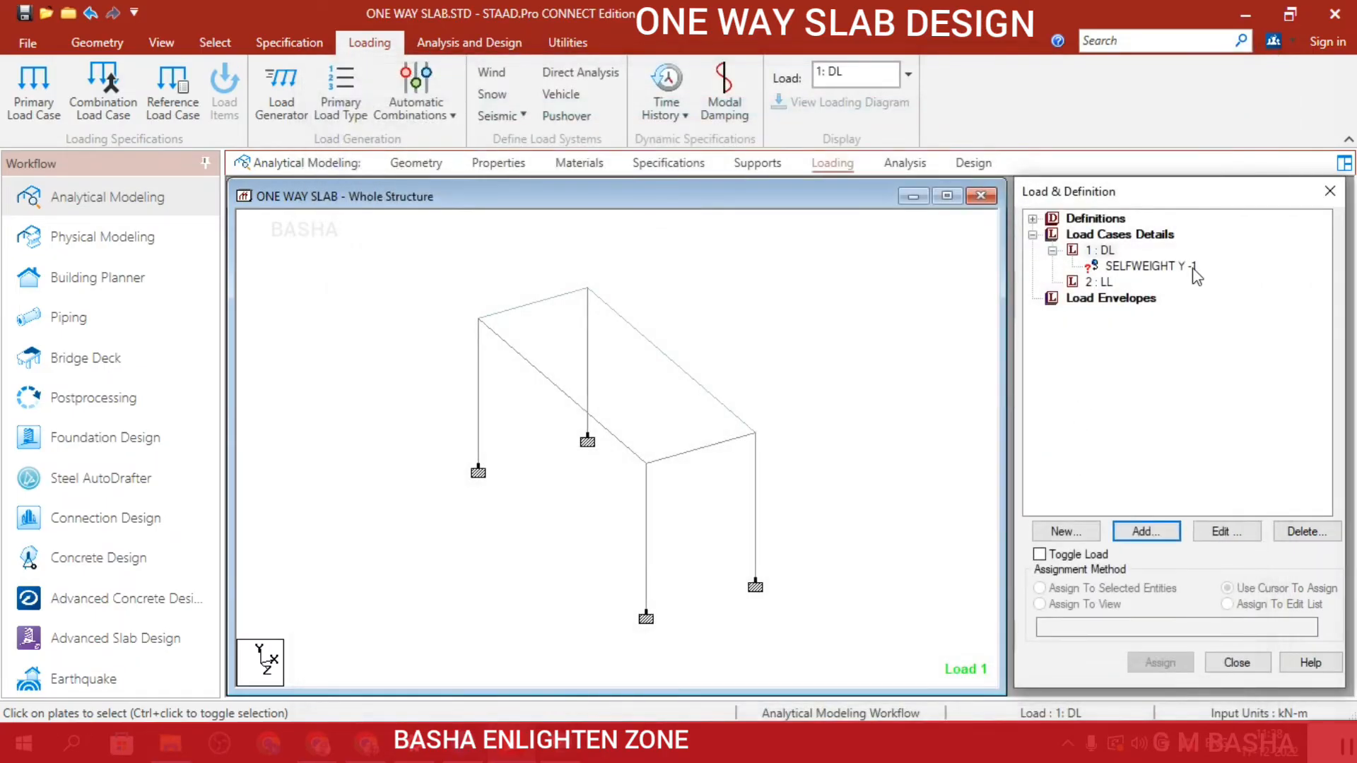
# Add a uniform force member load of 30 kN/m in the GY direction to the LL load case.
pyautogui.click(1100, 282)
pyautogui.click(1174, 540)
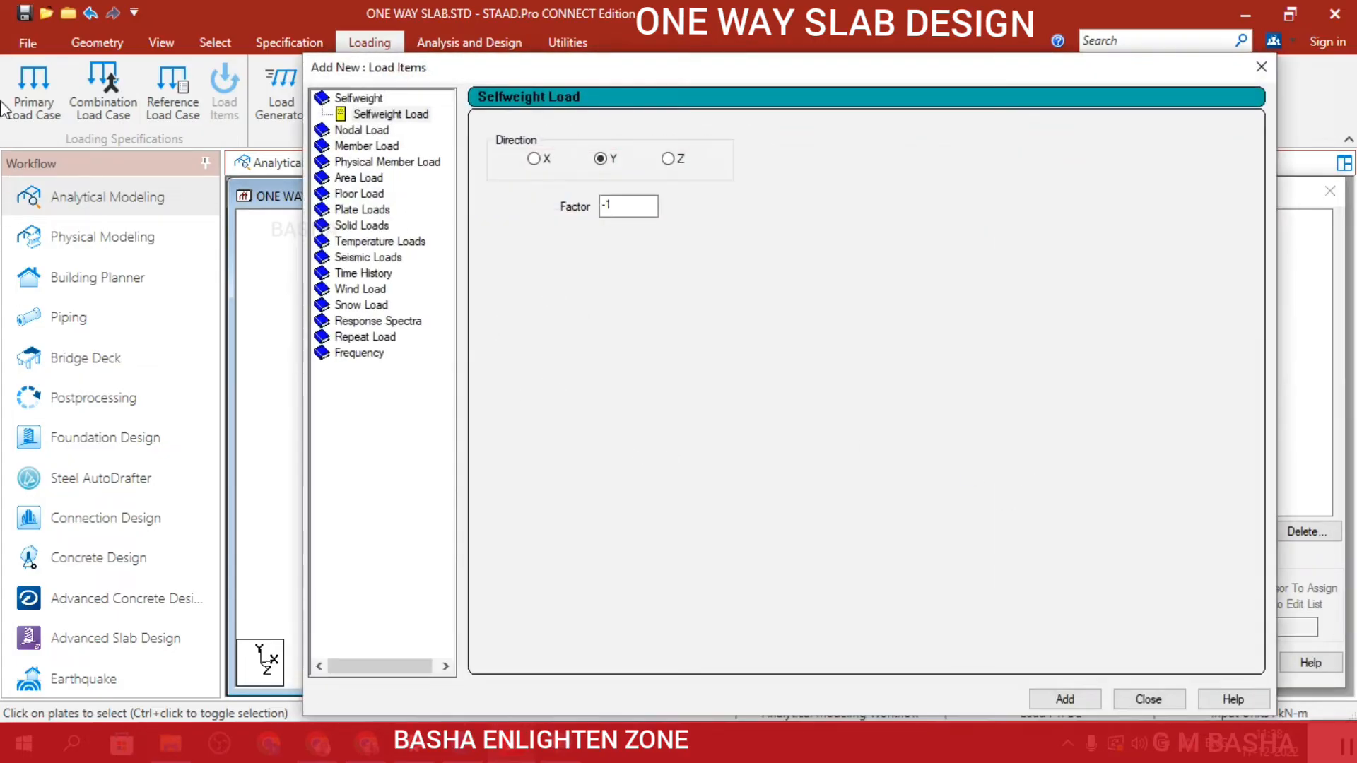
pyautogui.click(369, 146)
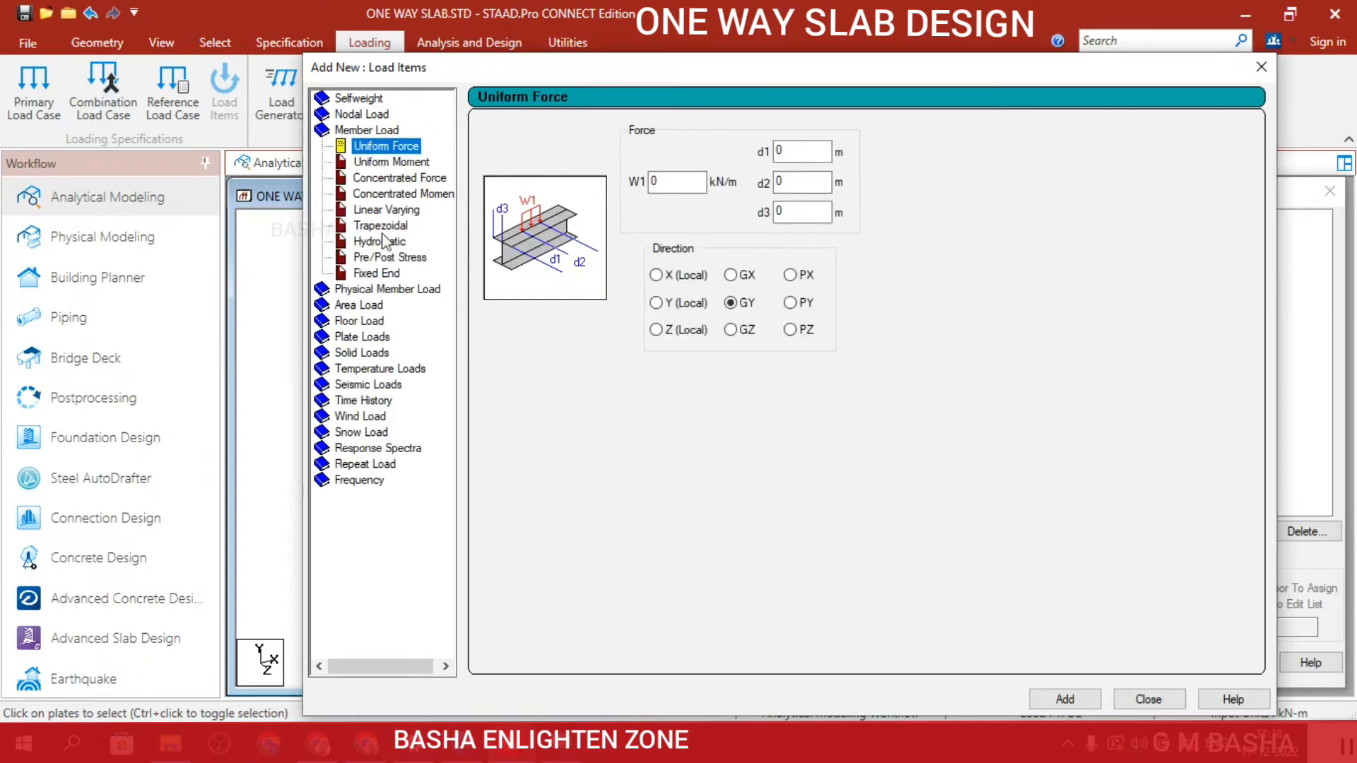
pyautogui.doubleClick(645, 169)
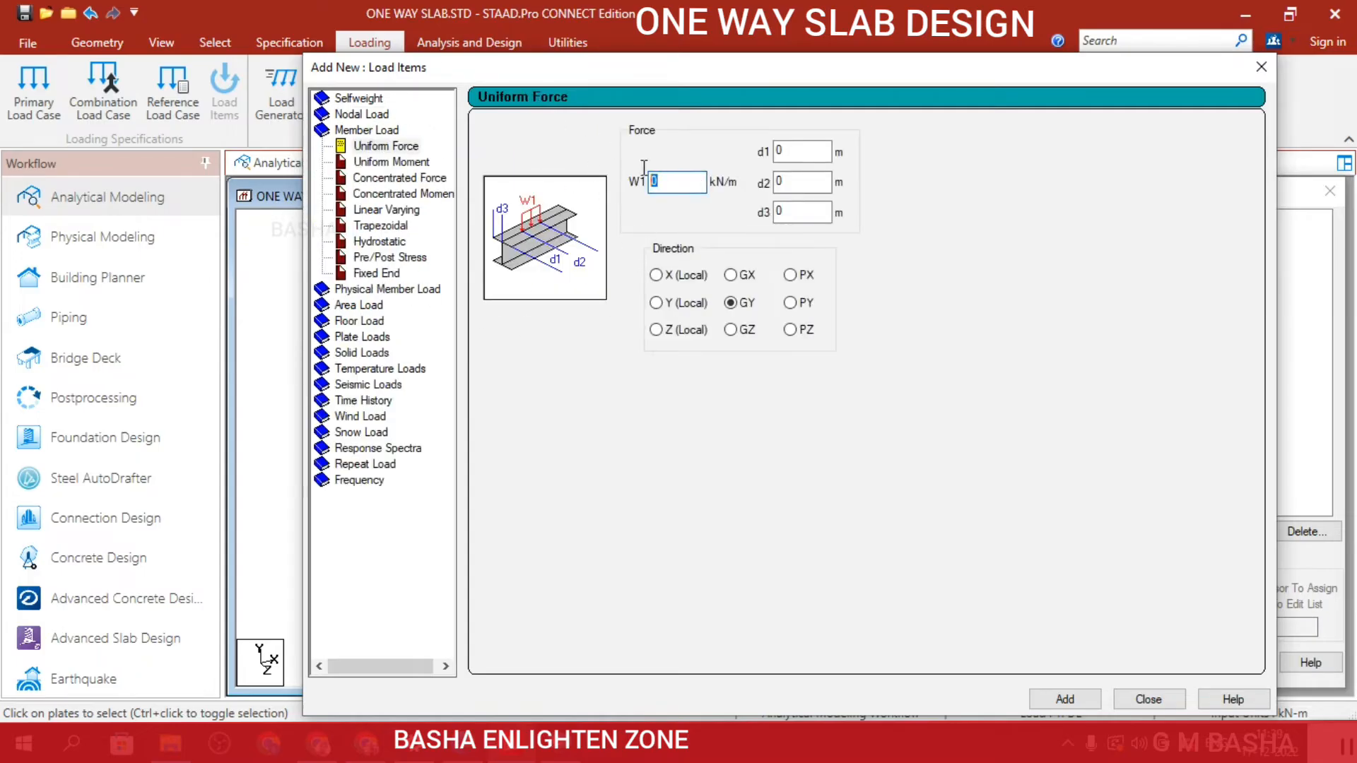
pyautogui.write('30')
pyautogui.click(1084, 704)
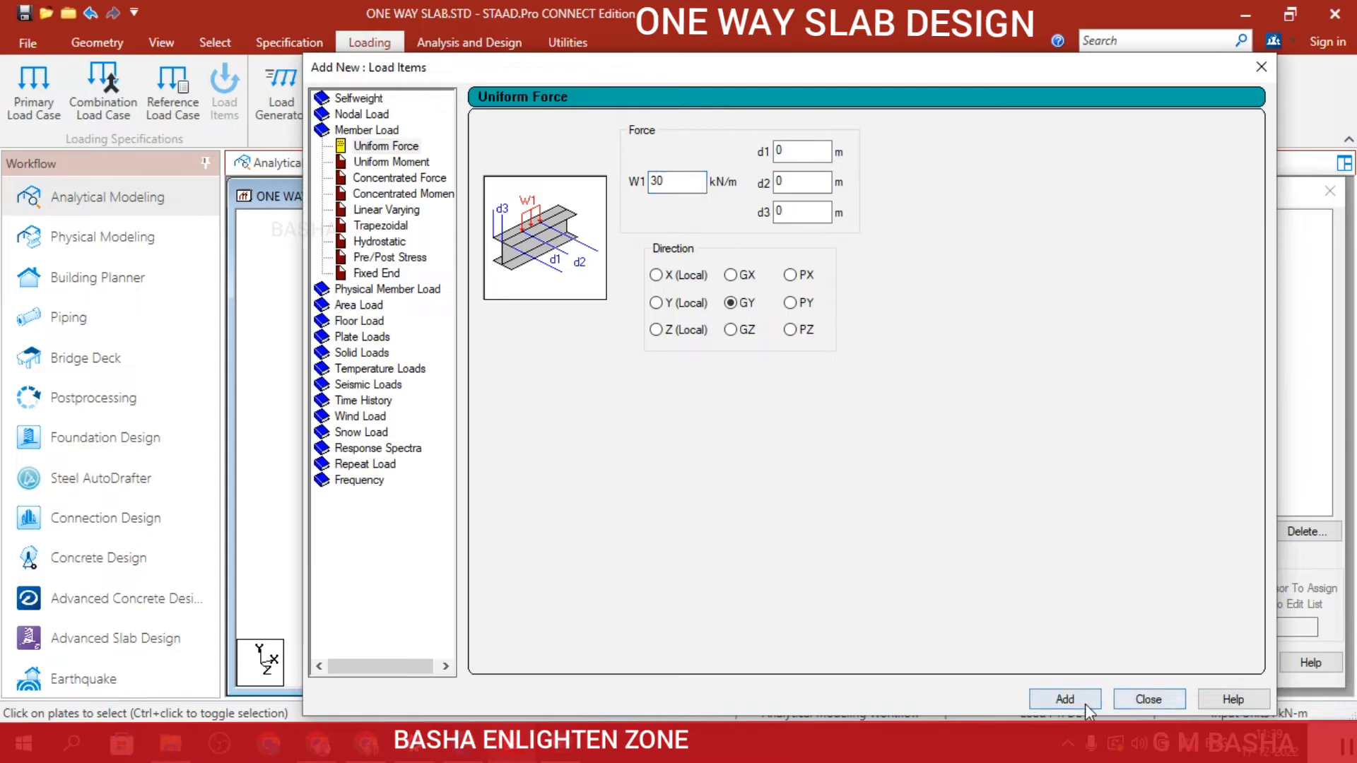
pyautogui.click(1141, 698)
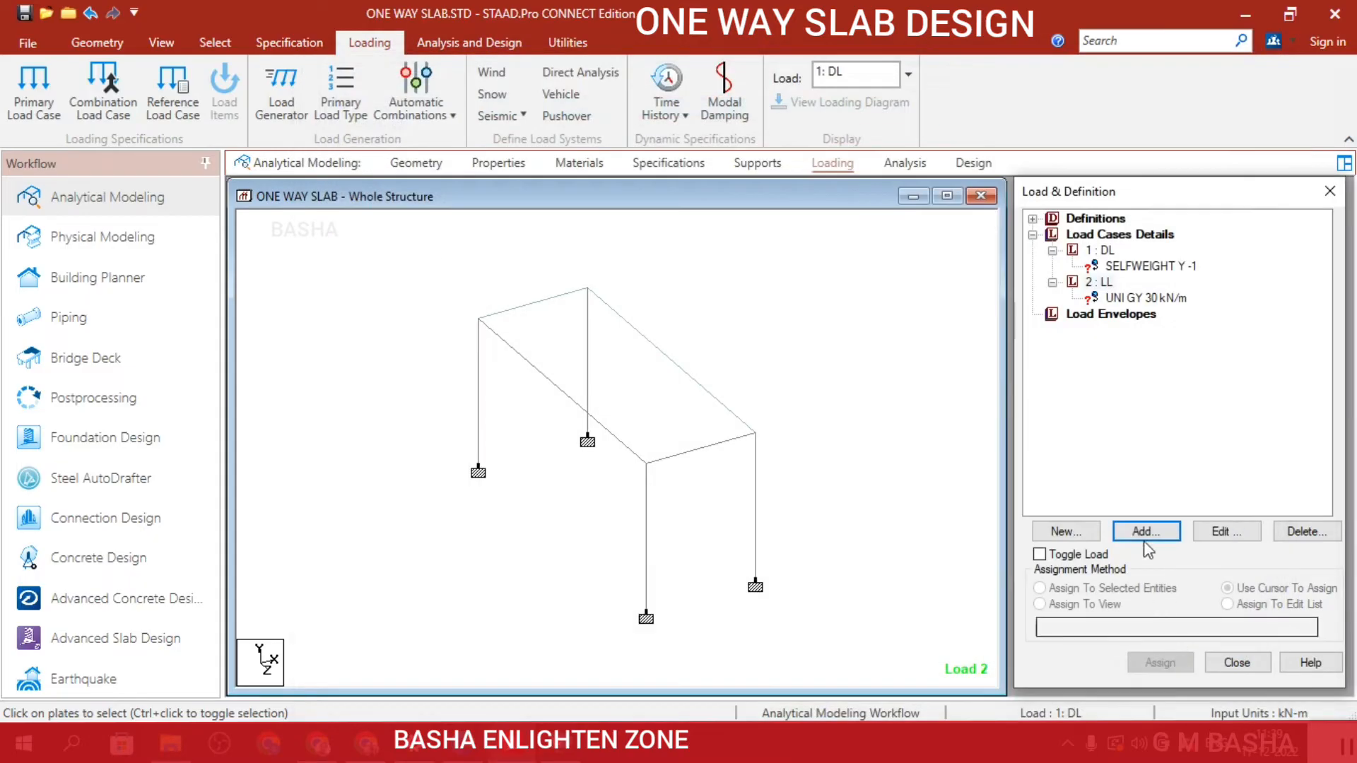
# Set up a floor load for the LL case with -10 kN/m2 pressure, X range 0 to 3 m and Z range 0 to 8 m.
pyautogui.click(1099, 282)
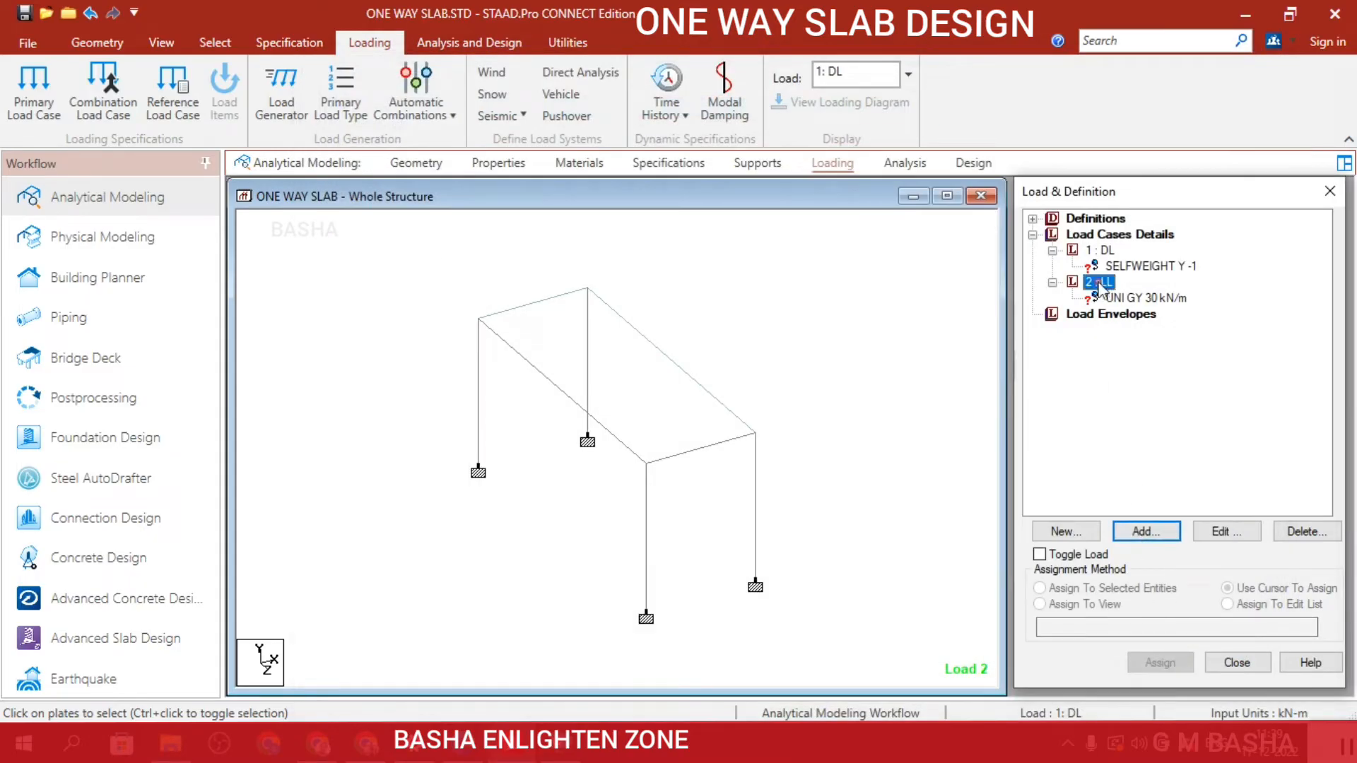
pyautogui.click(1145, 531)
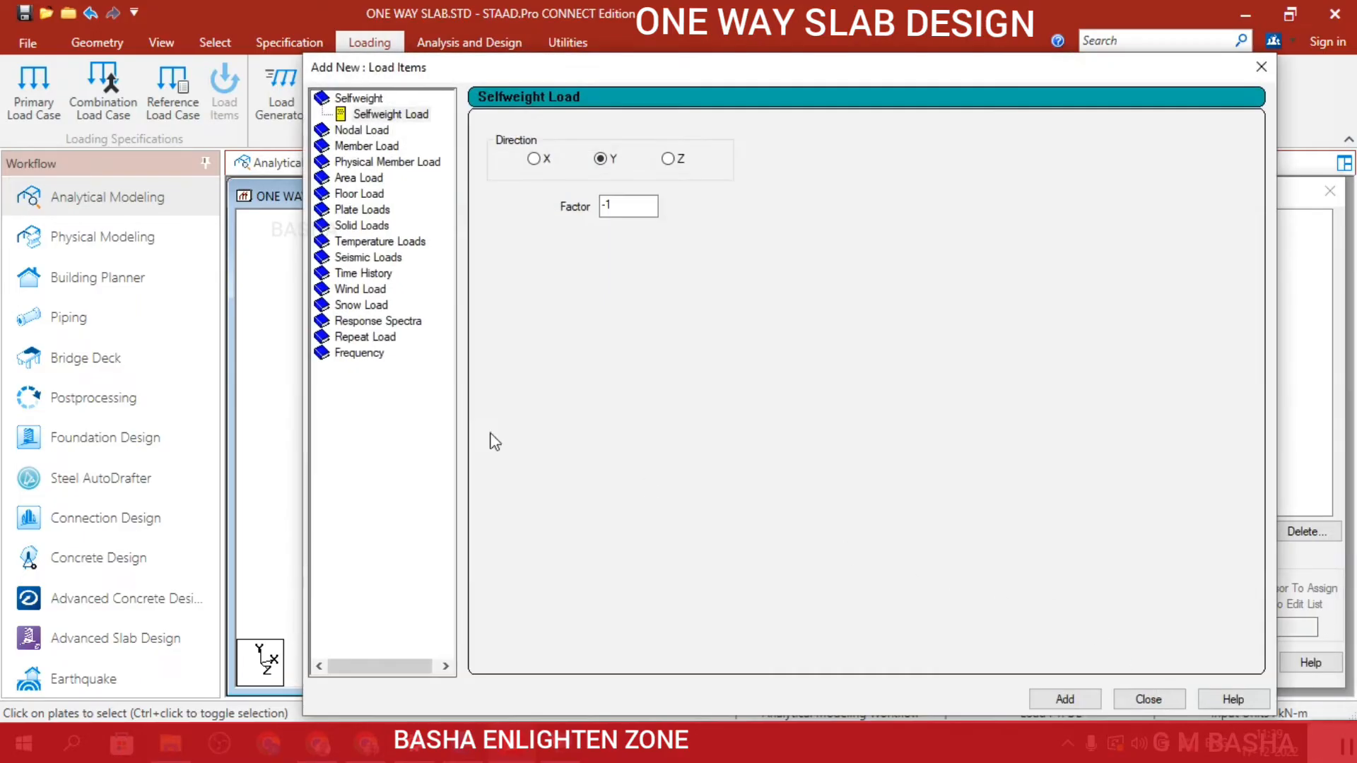
pyautogui.click(359, 195)
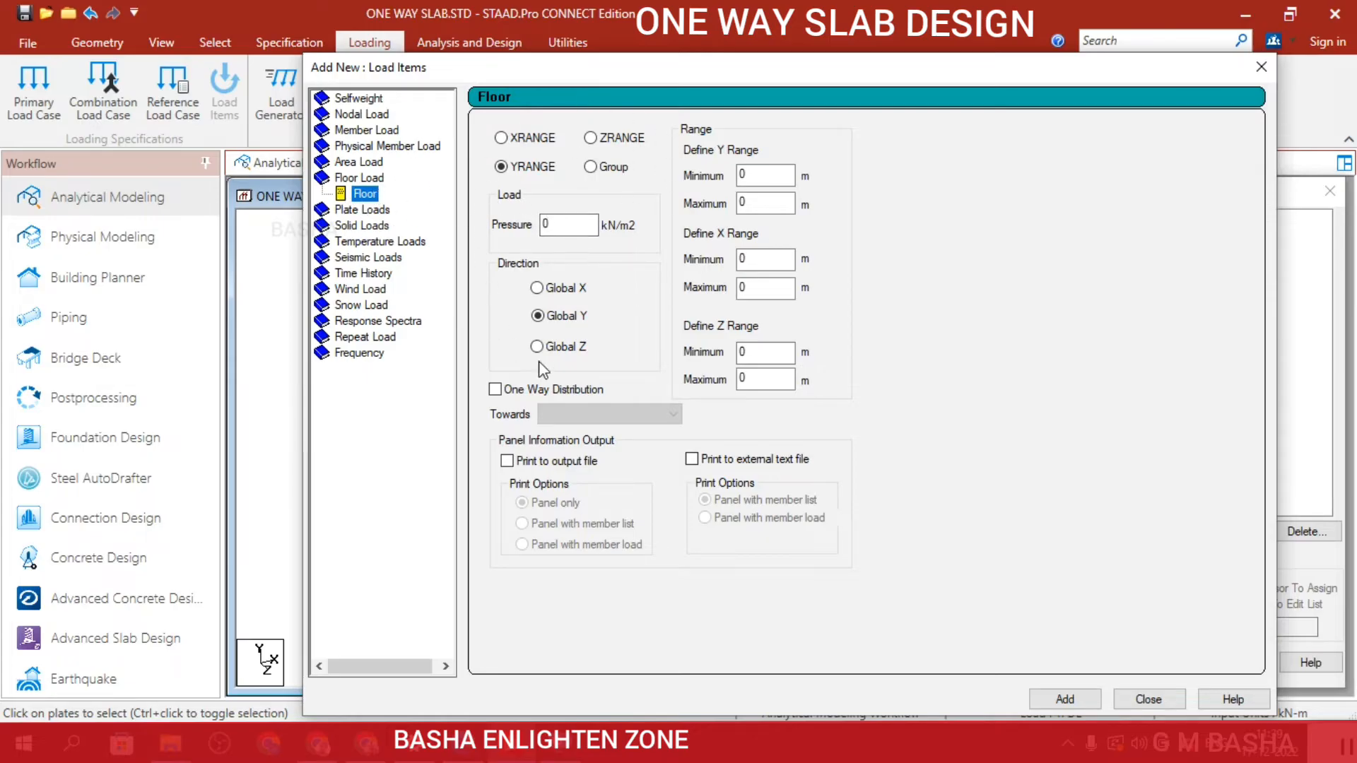
pyautogui.doubleClick(586, 227)
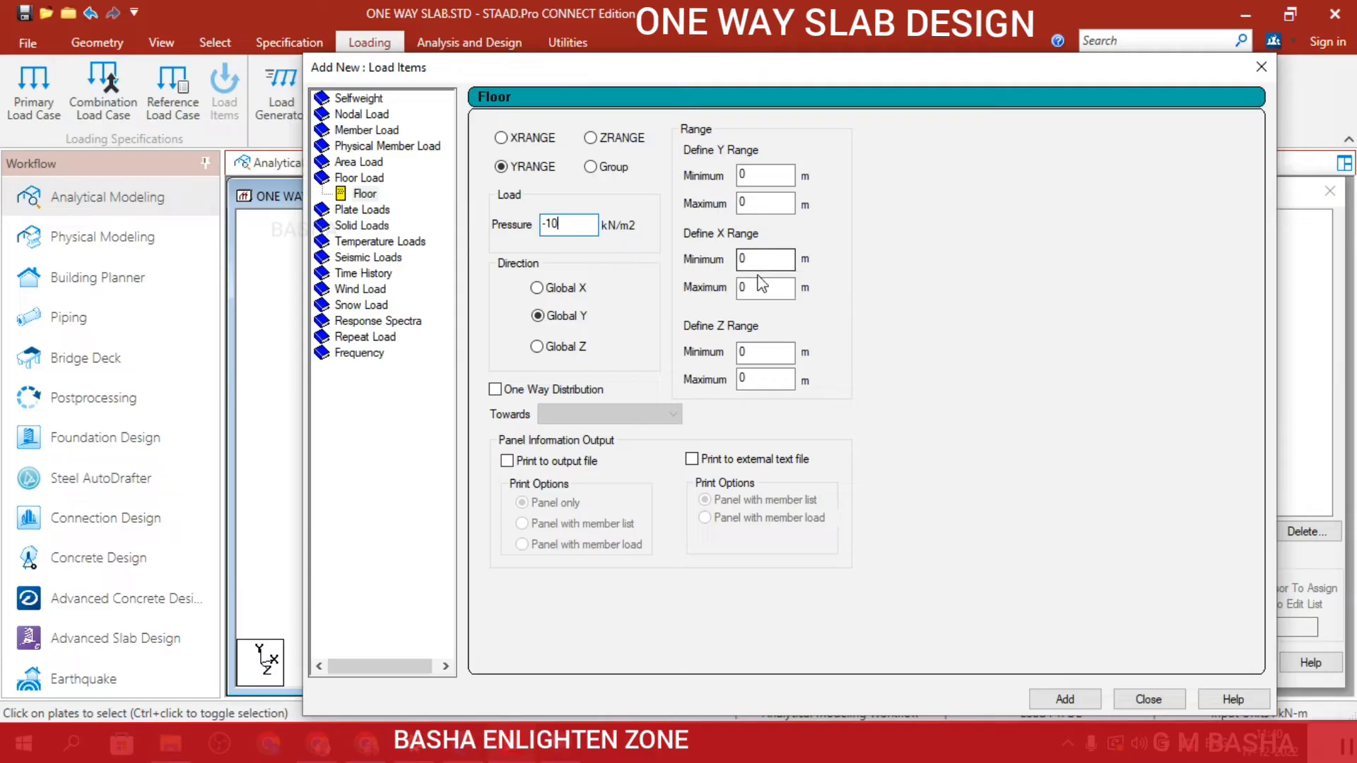
pyautogui.doubleClick(764, 289)
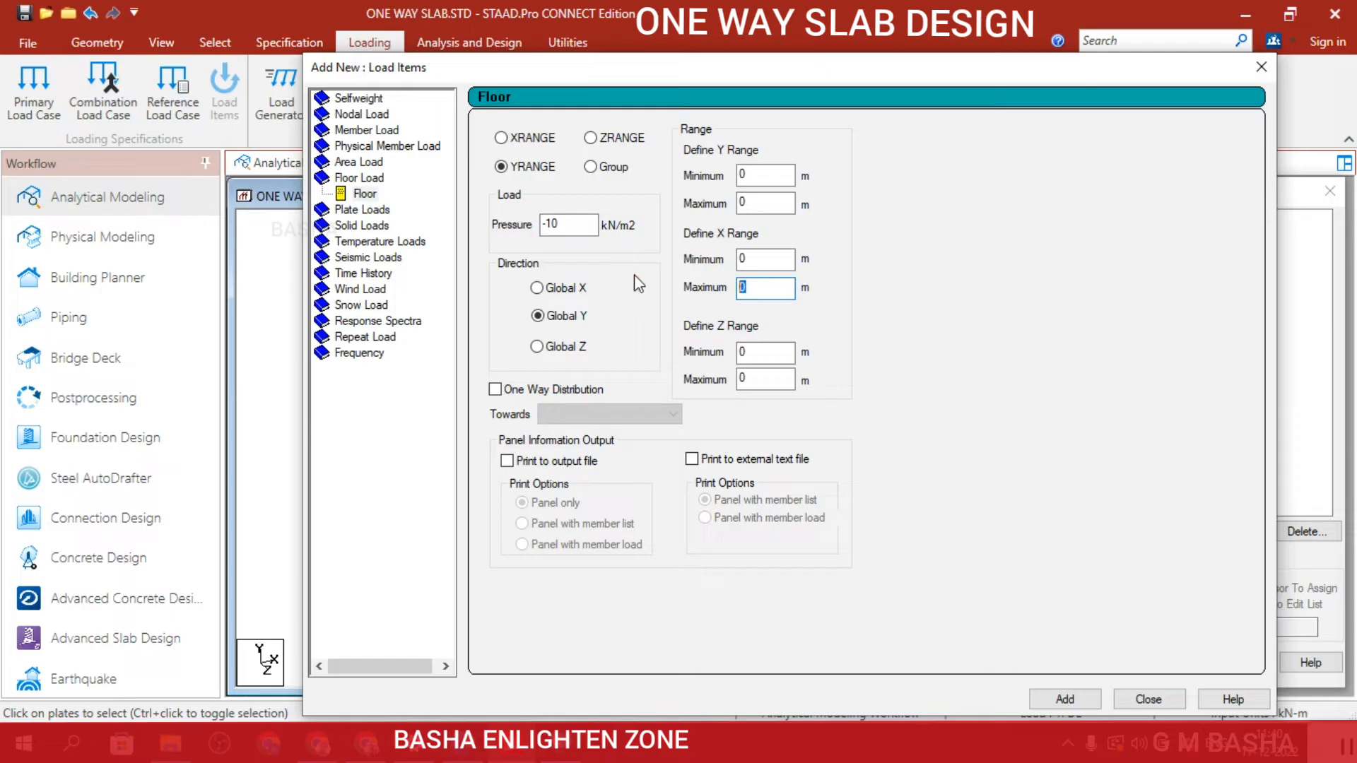
pyautogui.write('3')
pyautogui.doubleClick(761, 375)
# Enable one-way distribution towards Default (Longer Direction) and add the floor load to the LL case.
pyautogui.click(496, 391)
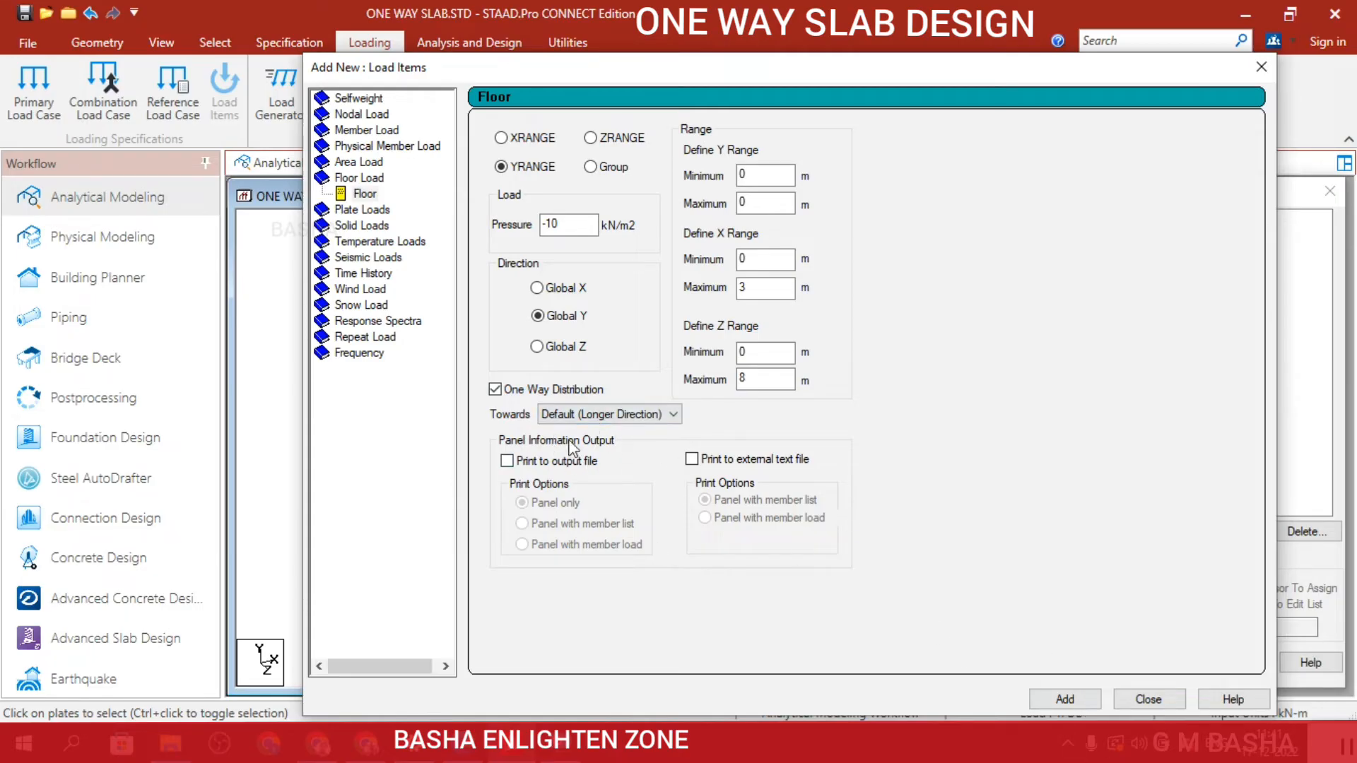
pyautogui.click(673, 414)
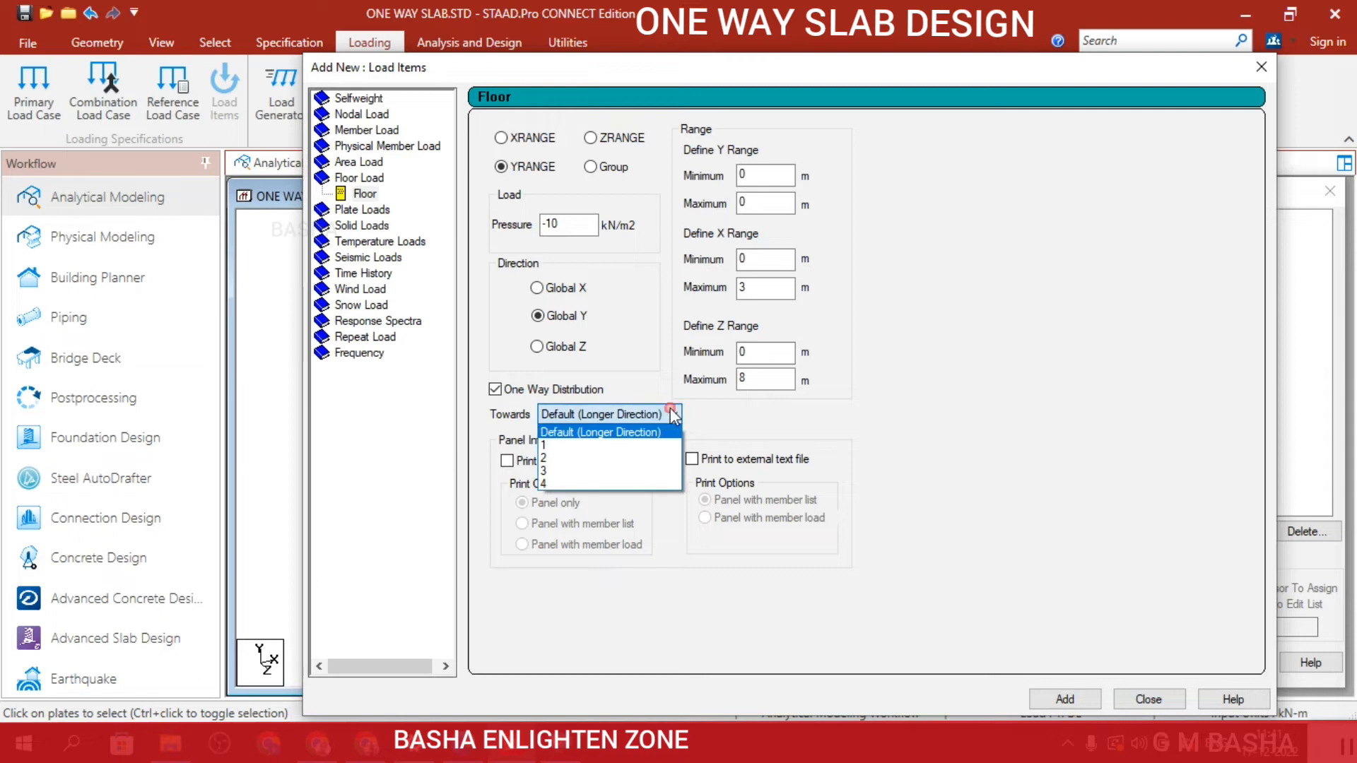
pyautogui.click(643, 433)
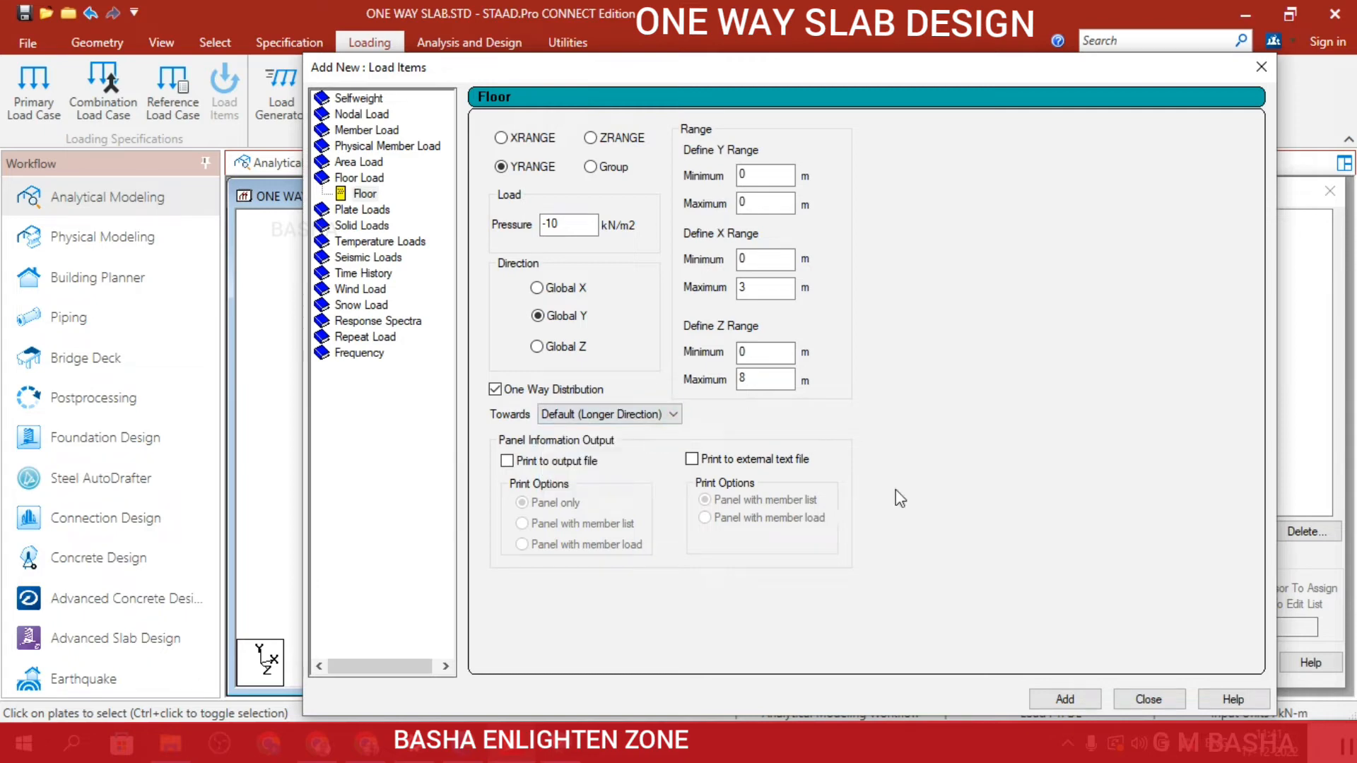
pyautogui.click(1048, 694)
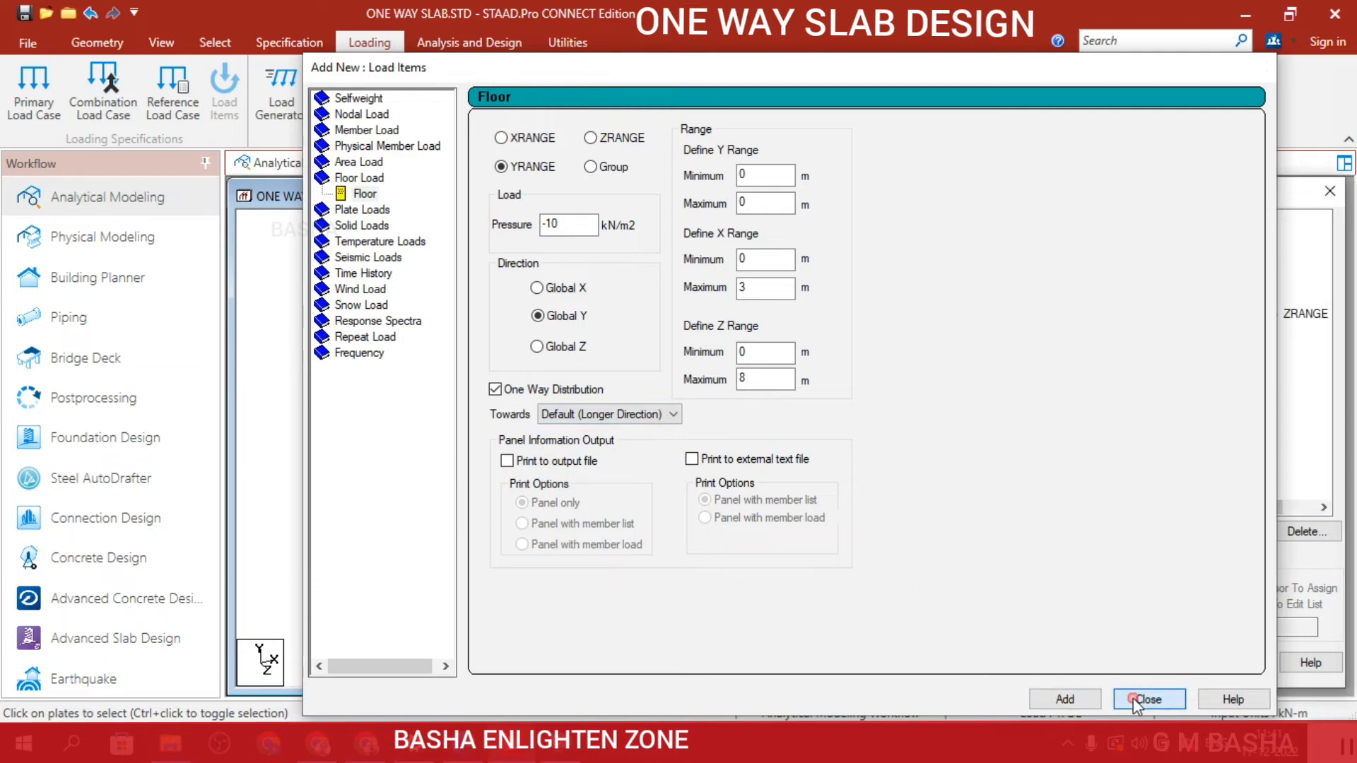
pyautogui.click(1133, 697)
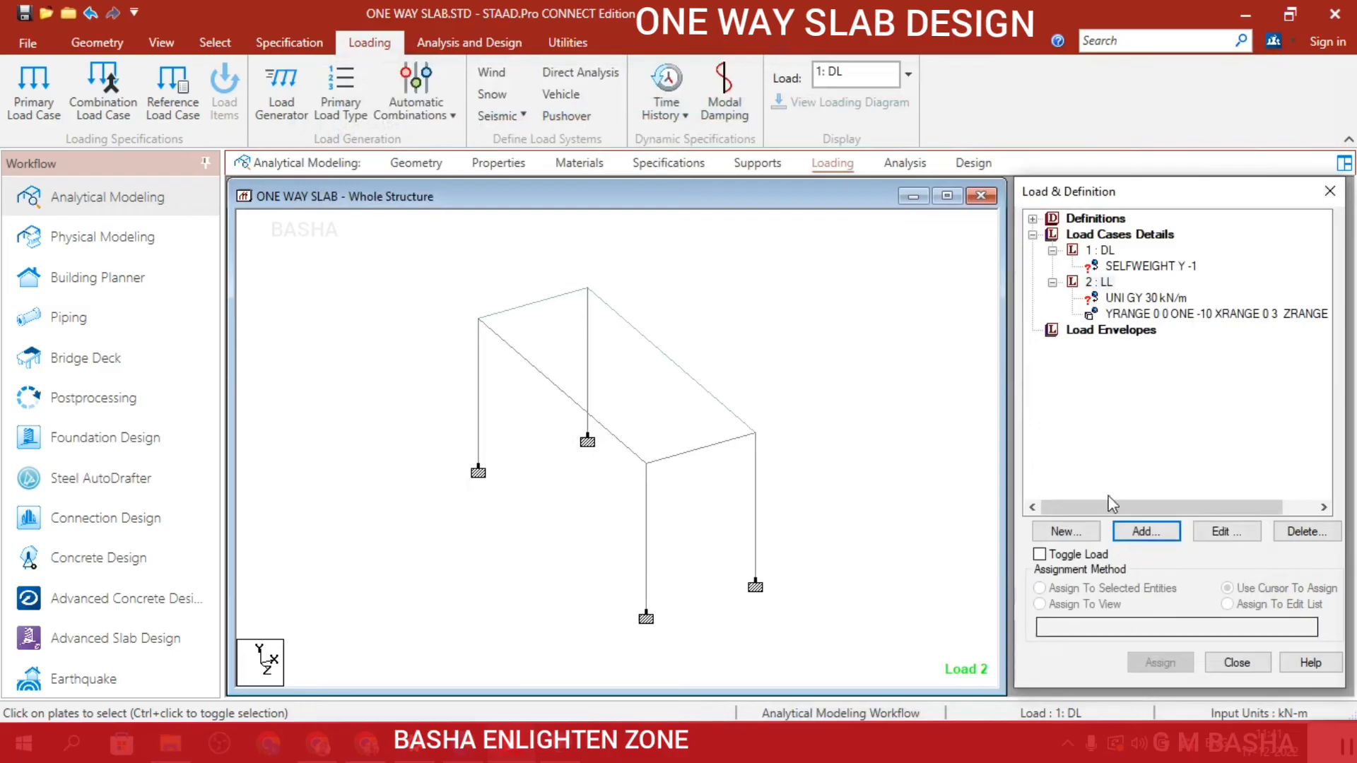
# Assign the DL selfweight load to the whole structure in view.
pyautogui.click(1163, 272)
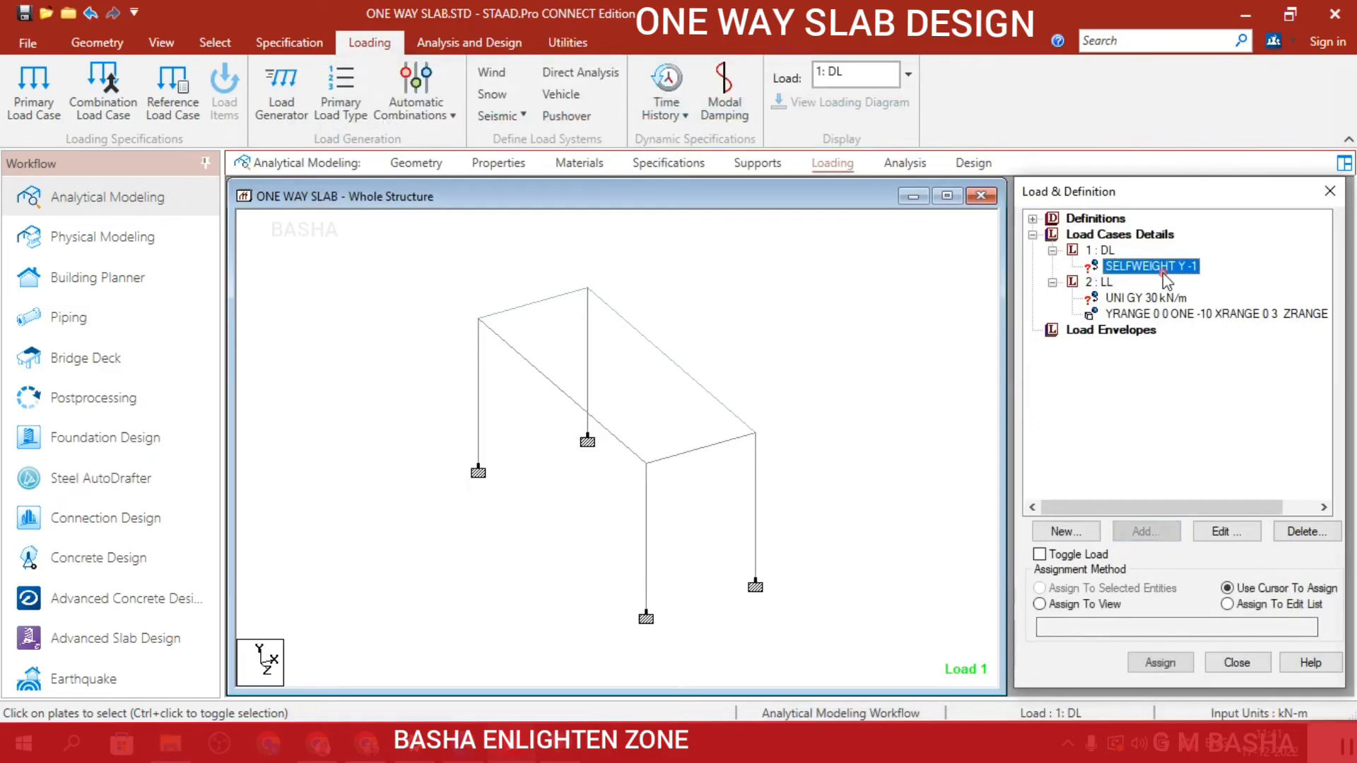
pyautogui.click(1067, 605)
pyautogui.click(1153, 664)
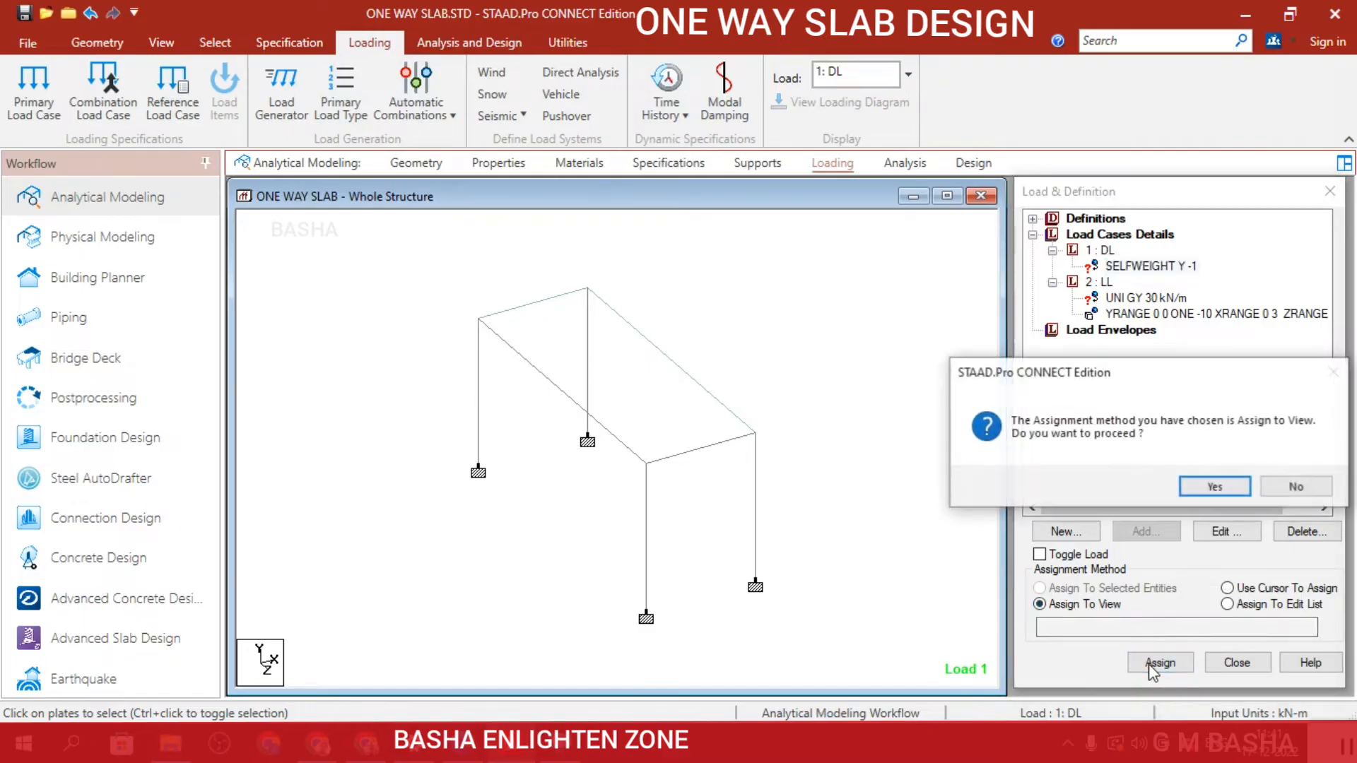
pyautogui.click(1213, 486)
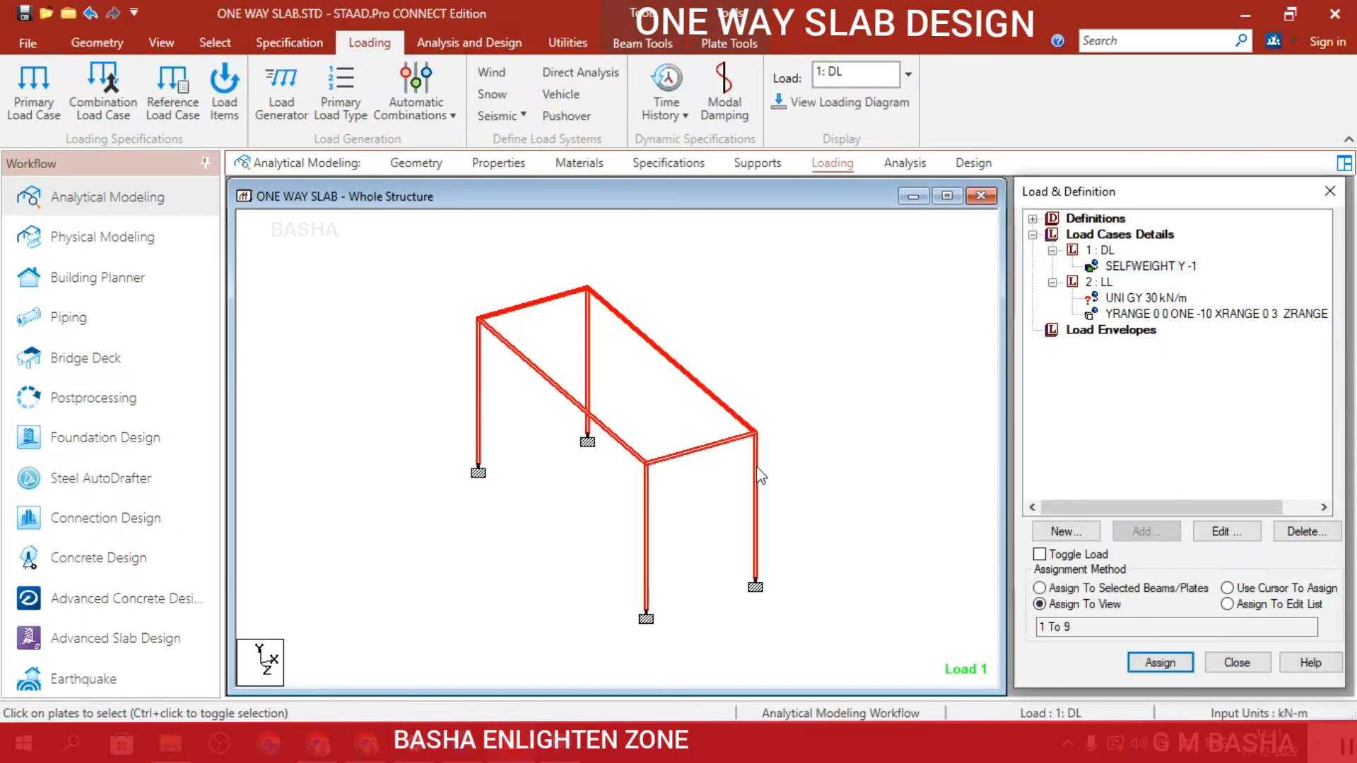
# Assign the LL uniform force to the four slab-level beams, selected as geometry parallel to XZ at Y 0.
pyautogui.click(1137, 300)
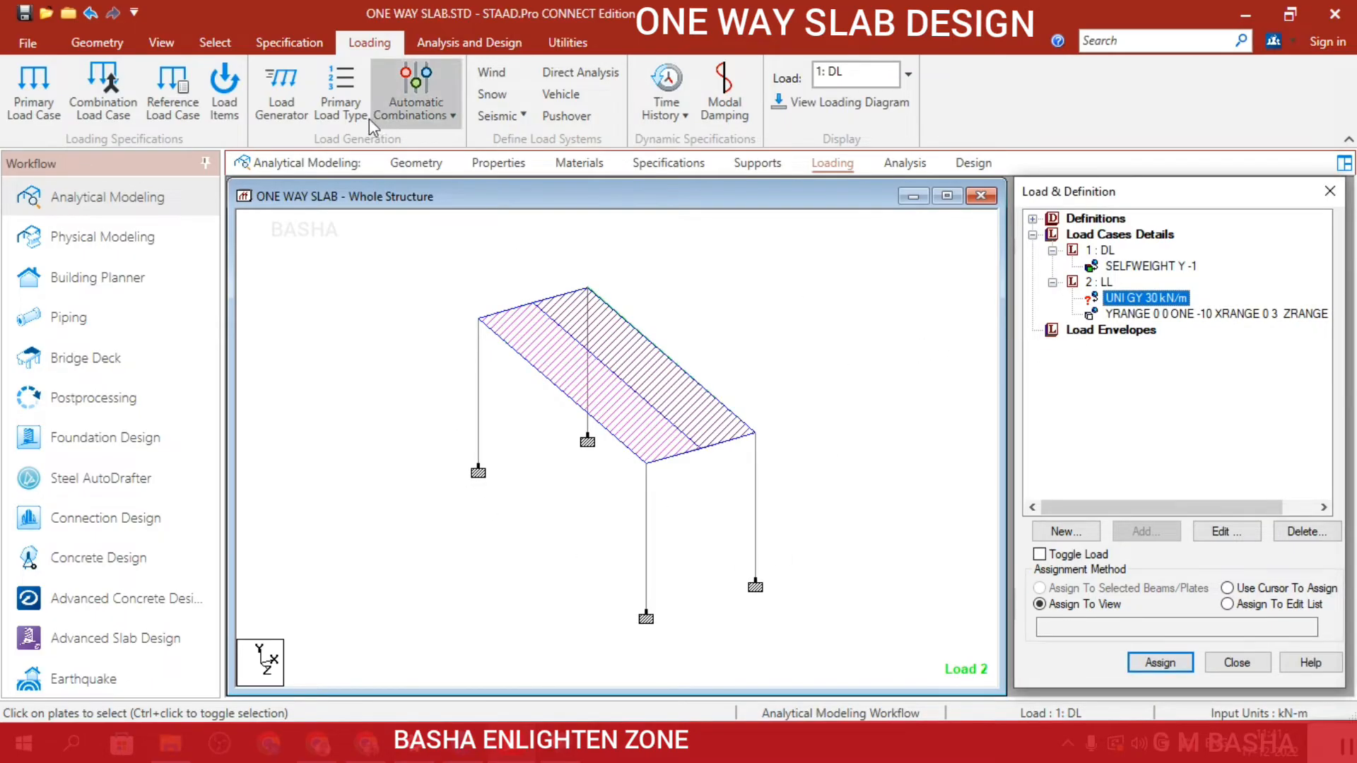
pyautogui.click(97, 42)
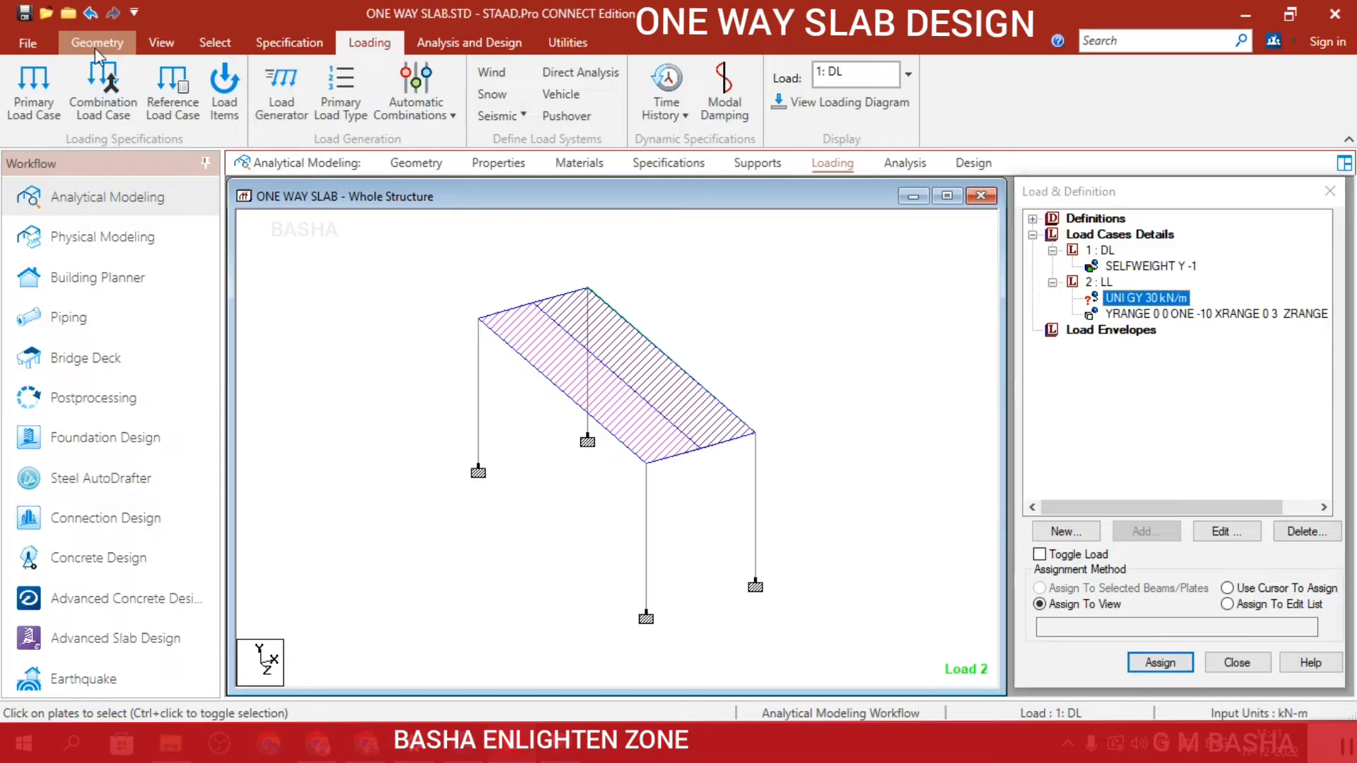
pyautogui.click(213, 45)
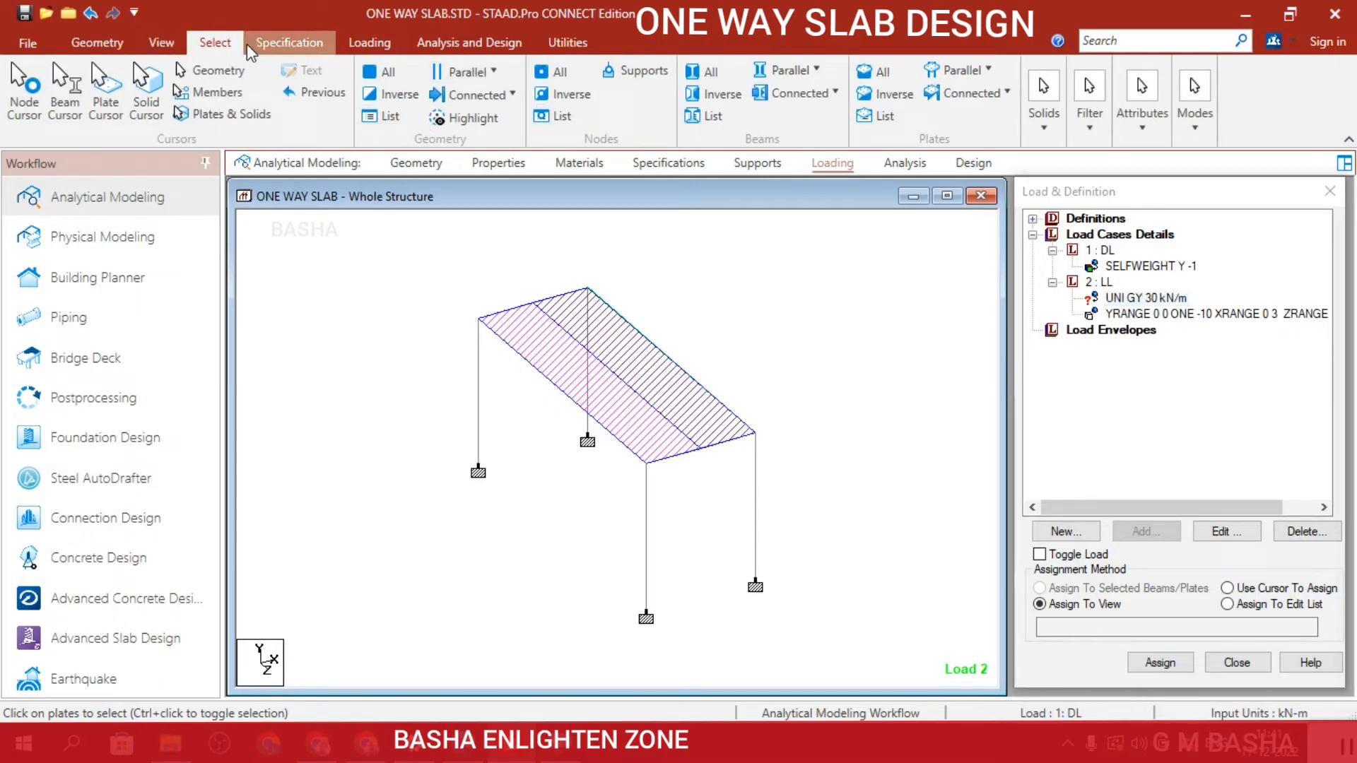
pyautogui.click(467, 71)
pyautogui.click(560, 195)
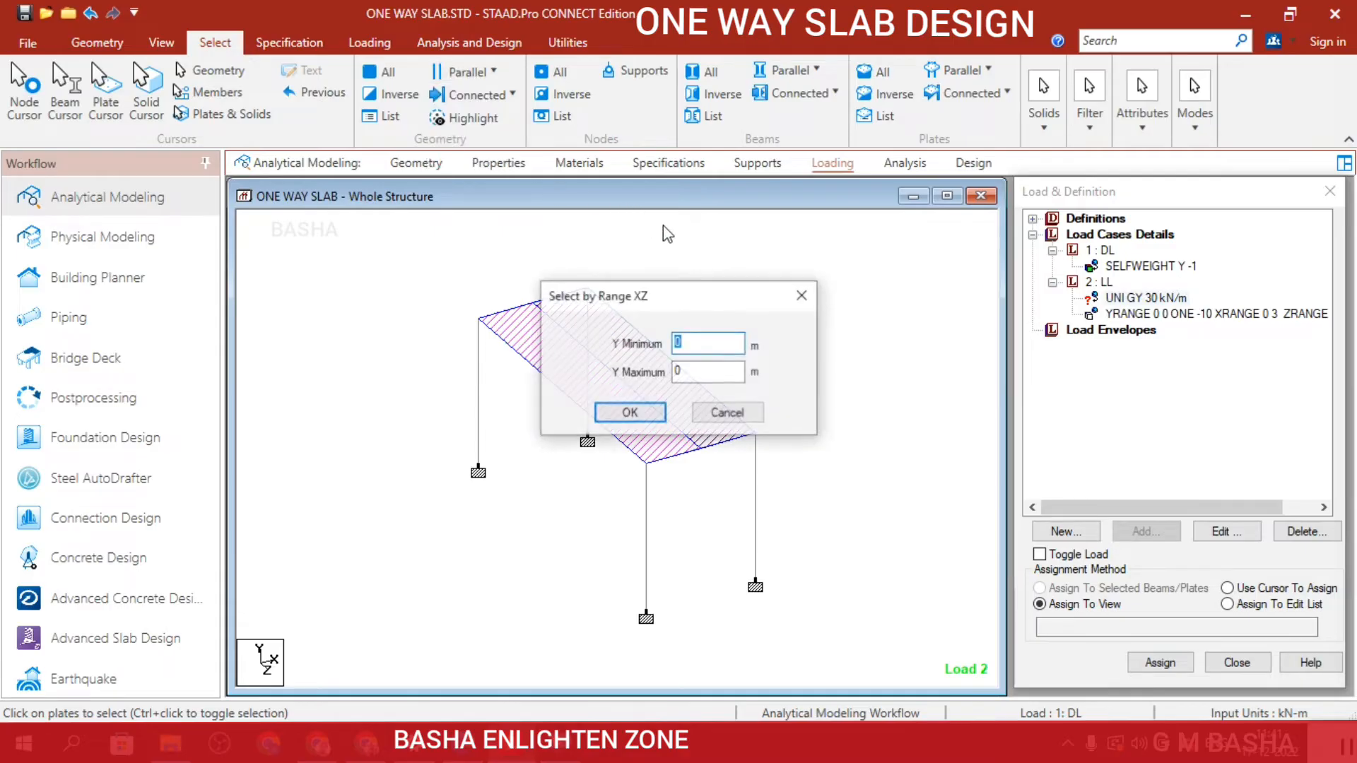
pyautogui.click(648, 416)
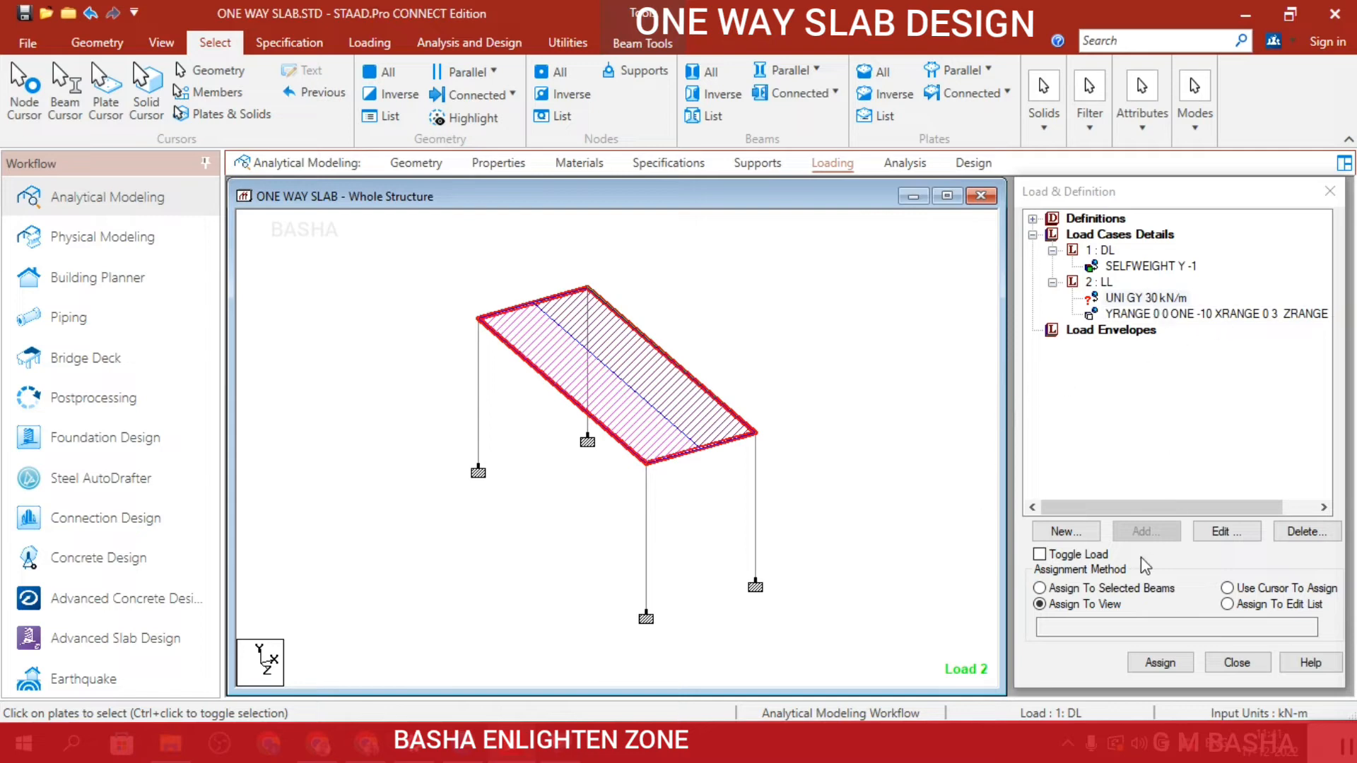
pyautogui.click(1130, 591)
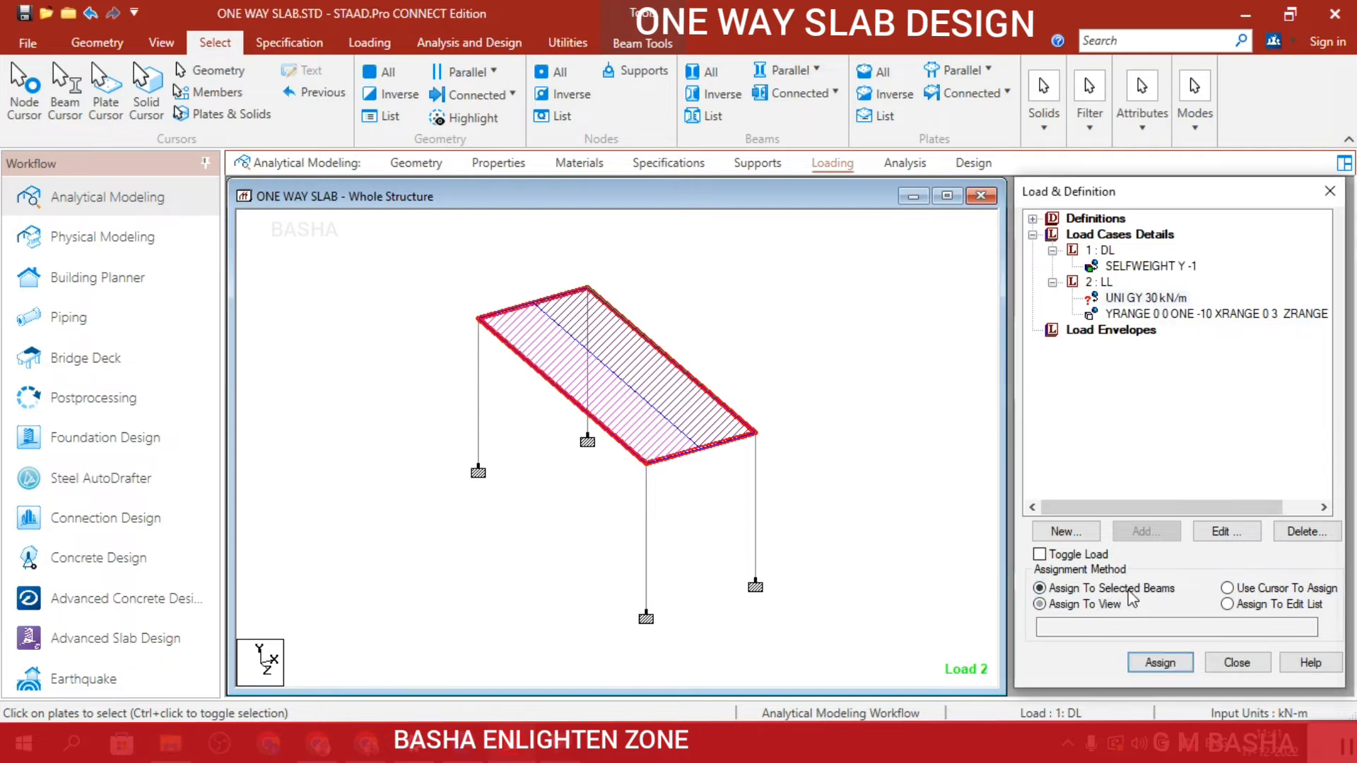
pyautogui.click(1160, 663)
pyautogui.click(1214, 488)
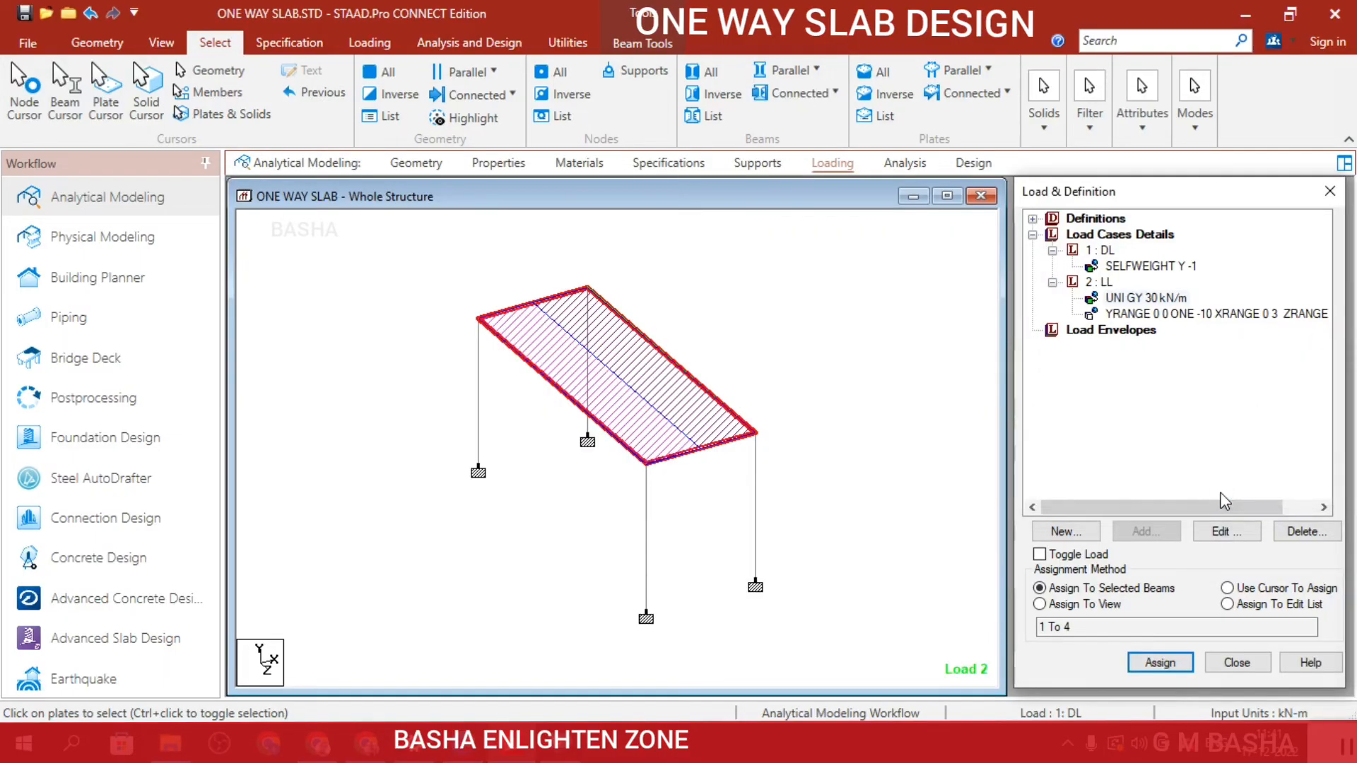
# Display the loading diagram and change the LL uniform member force to -30 kN/m in GY.
pyautogui.click(368, 39)
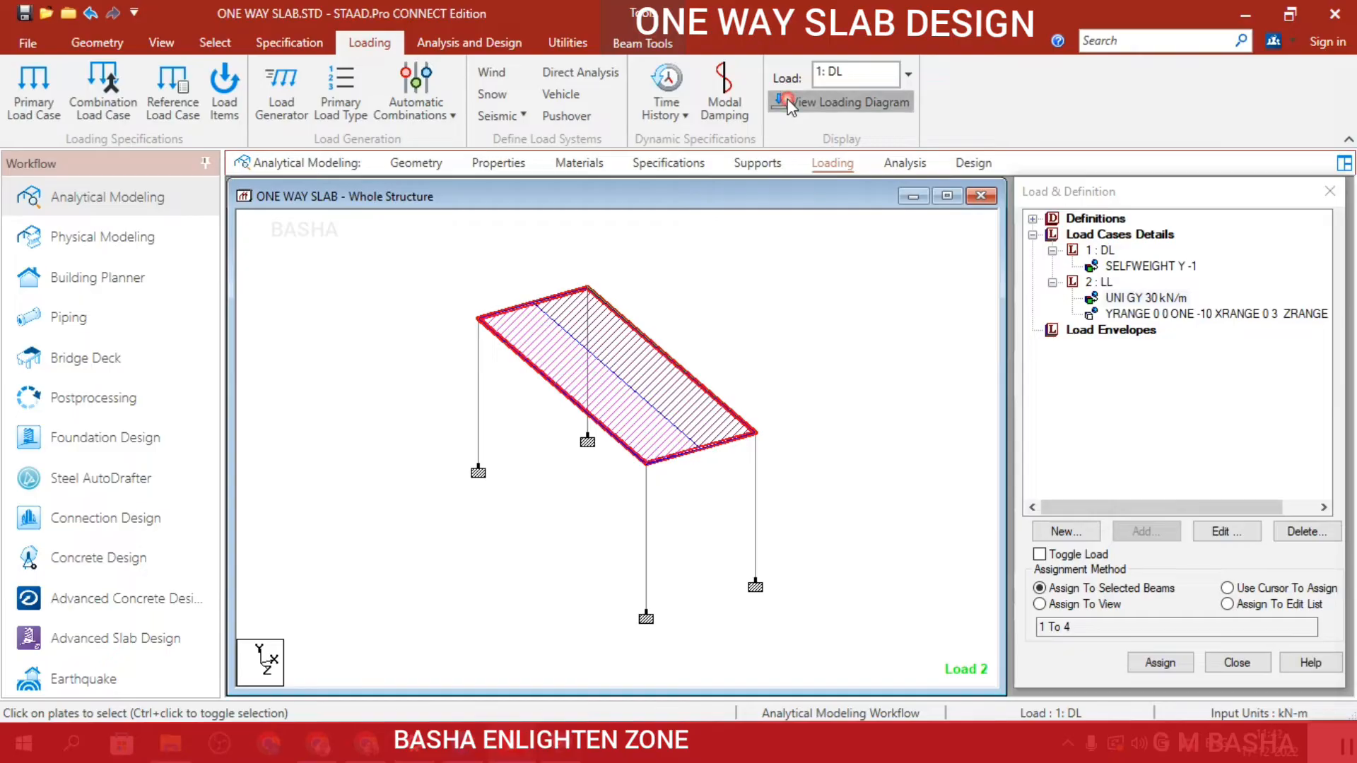
pyautogui.click(789, 105)
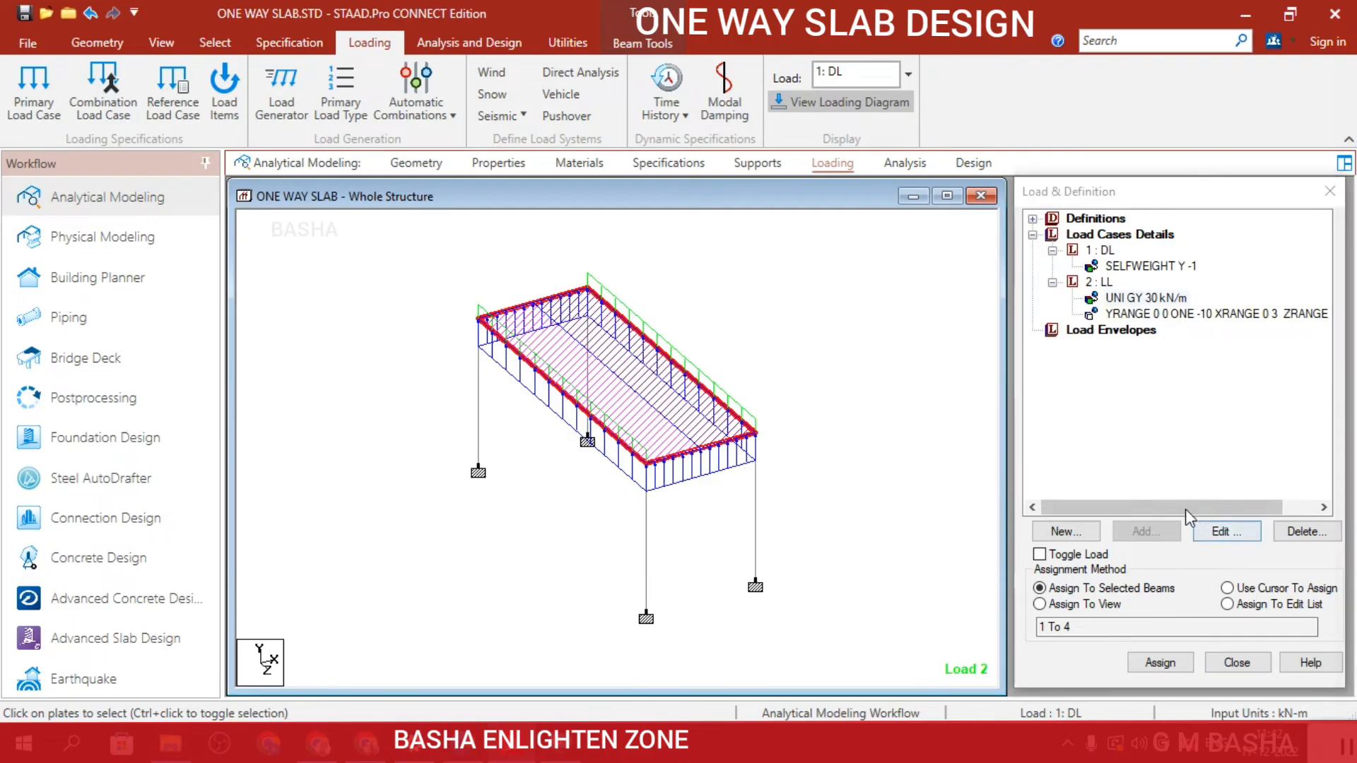
pyautogui.doubleClick(1146, 297)
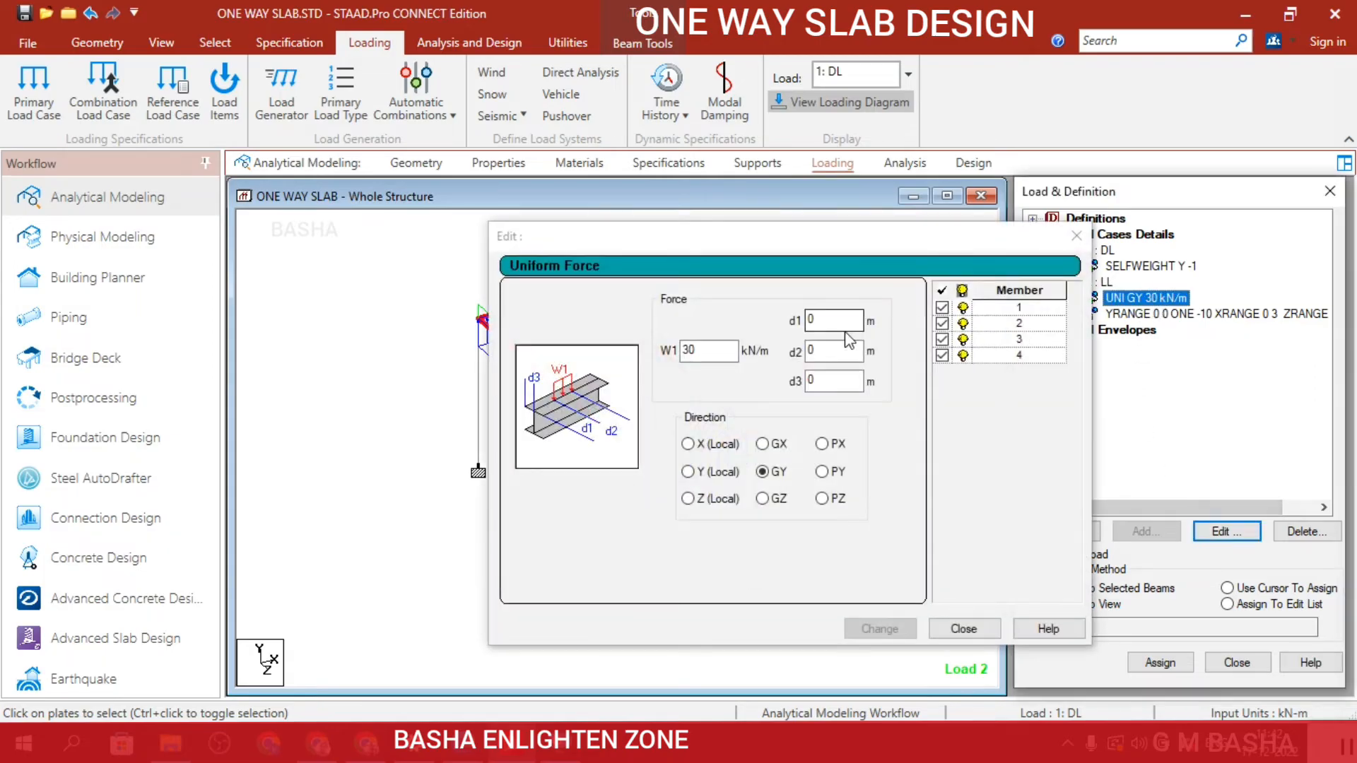
pyautogui.click(684, 352)
pyautogui.click(683, 350)
pyautogui.write('-')
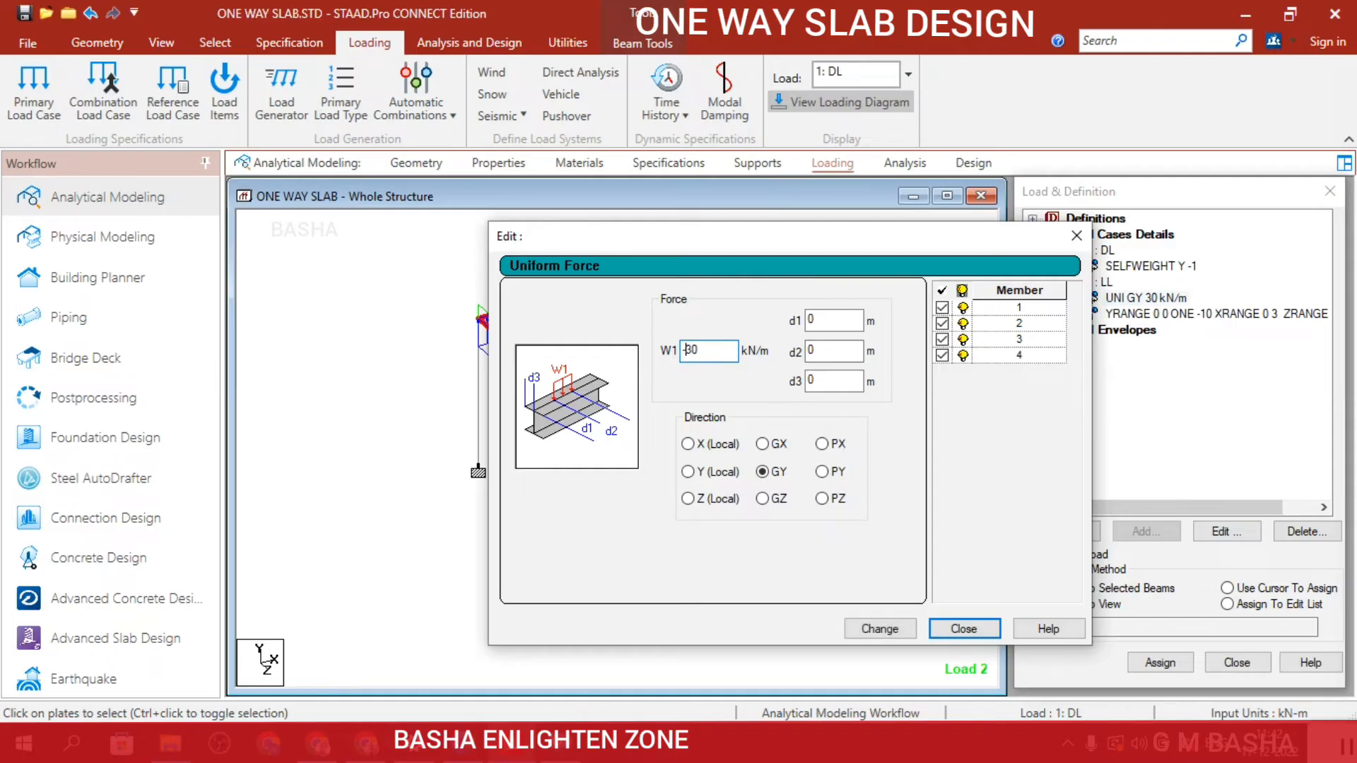
pyautogui.click(892, 628)
pyautogui.click(952, 631)
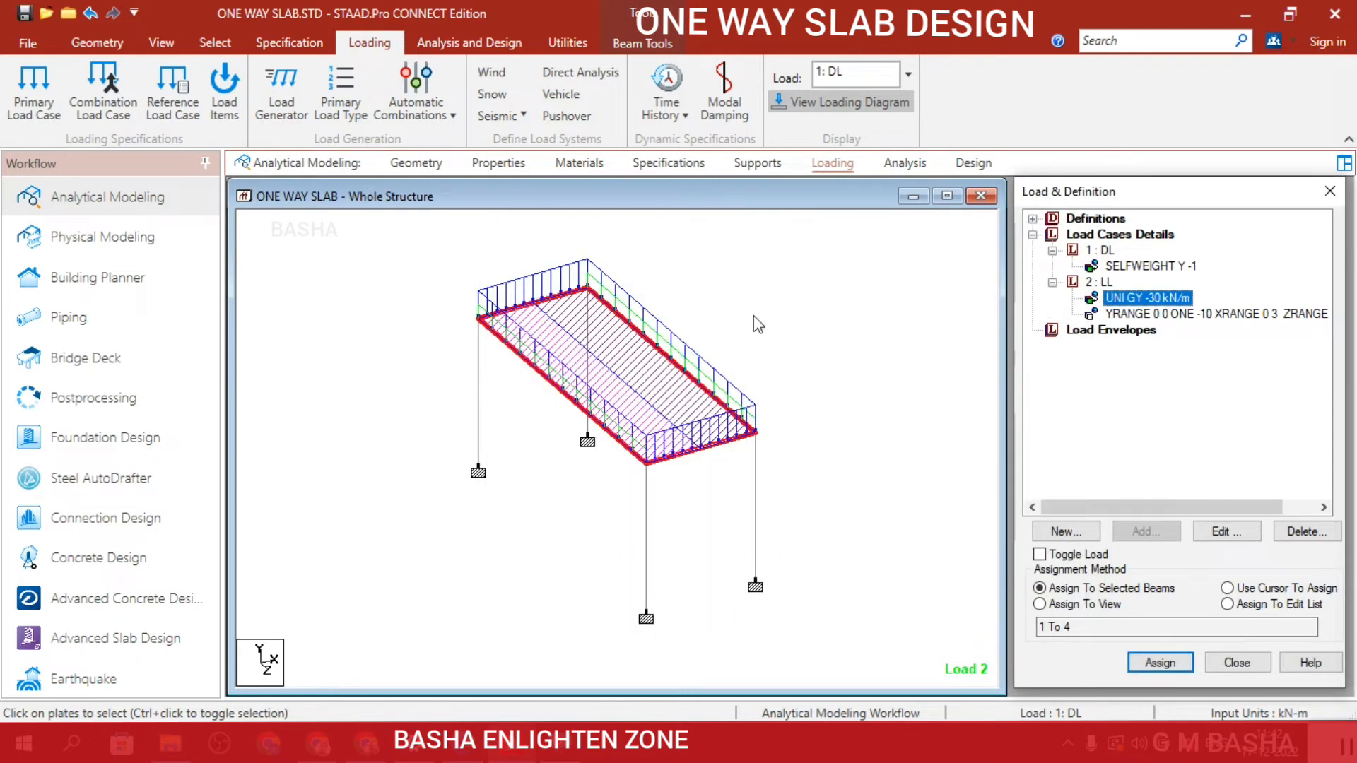
# Compare the LL floor load without one-way distribution and restore one-way distribution towards Default (Longer Direction).
pyautogui.click(1227, 318)
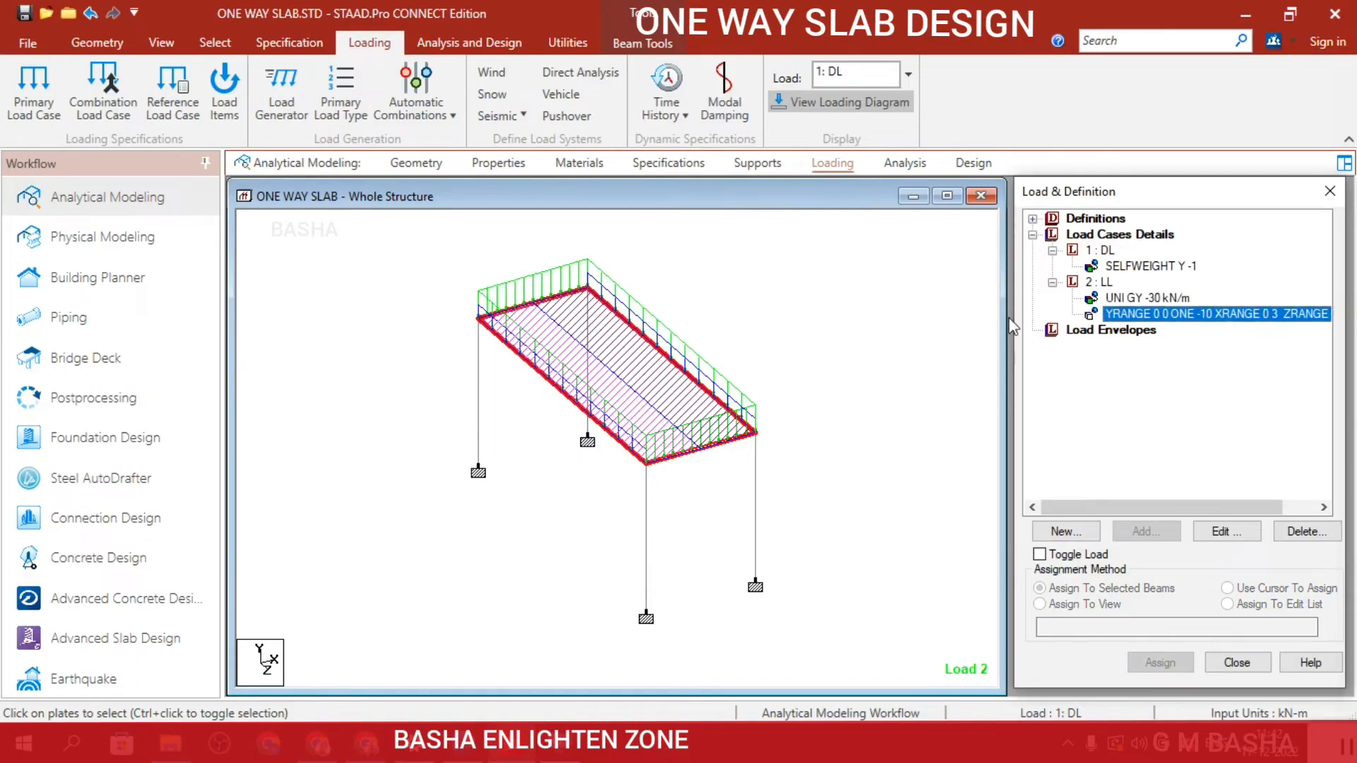
pyautogui.click(1227, 531)
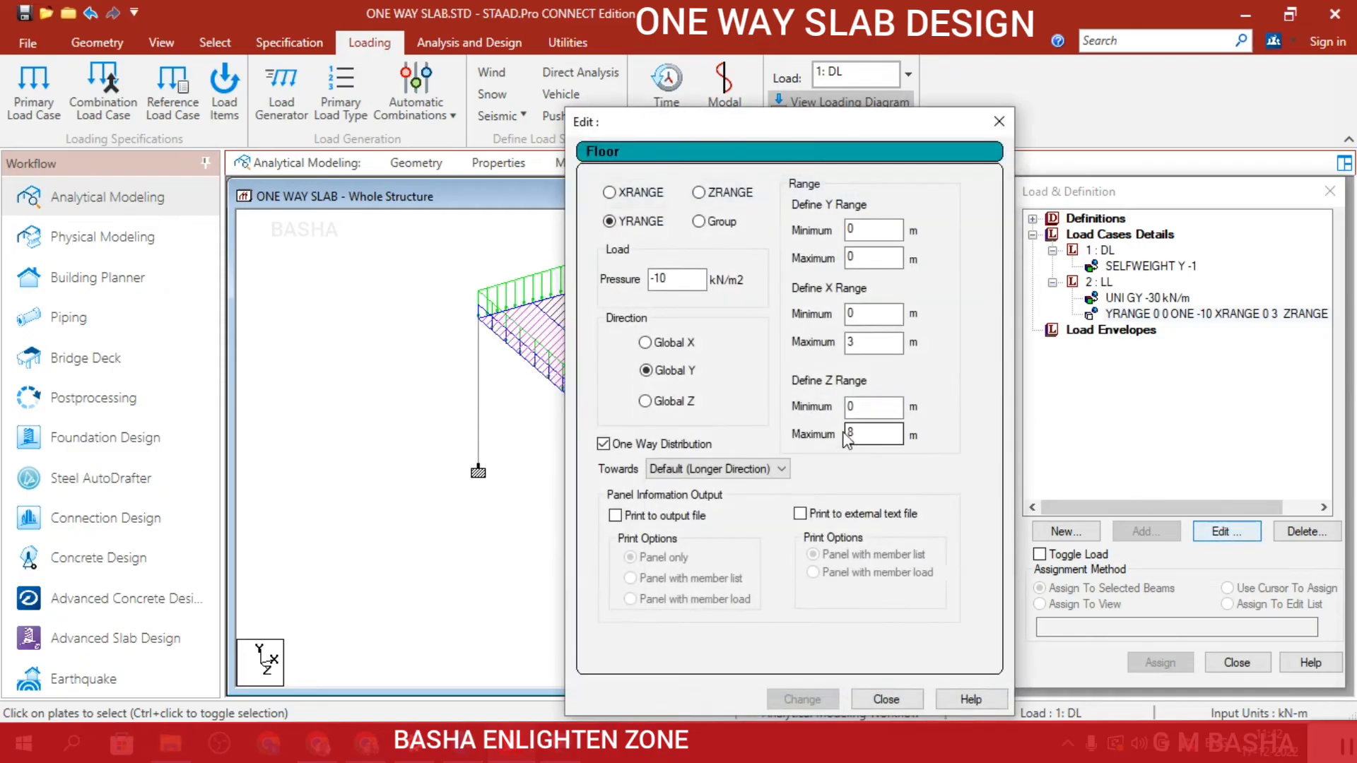
pyautogui.moveTo(748, 129); pyautogui.dragTo(1121, 82)
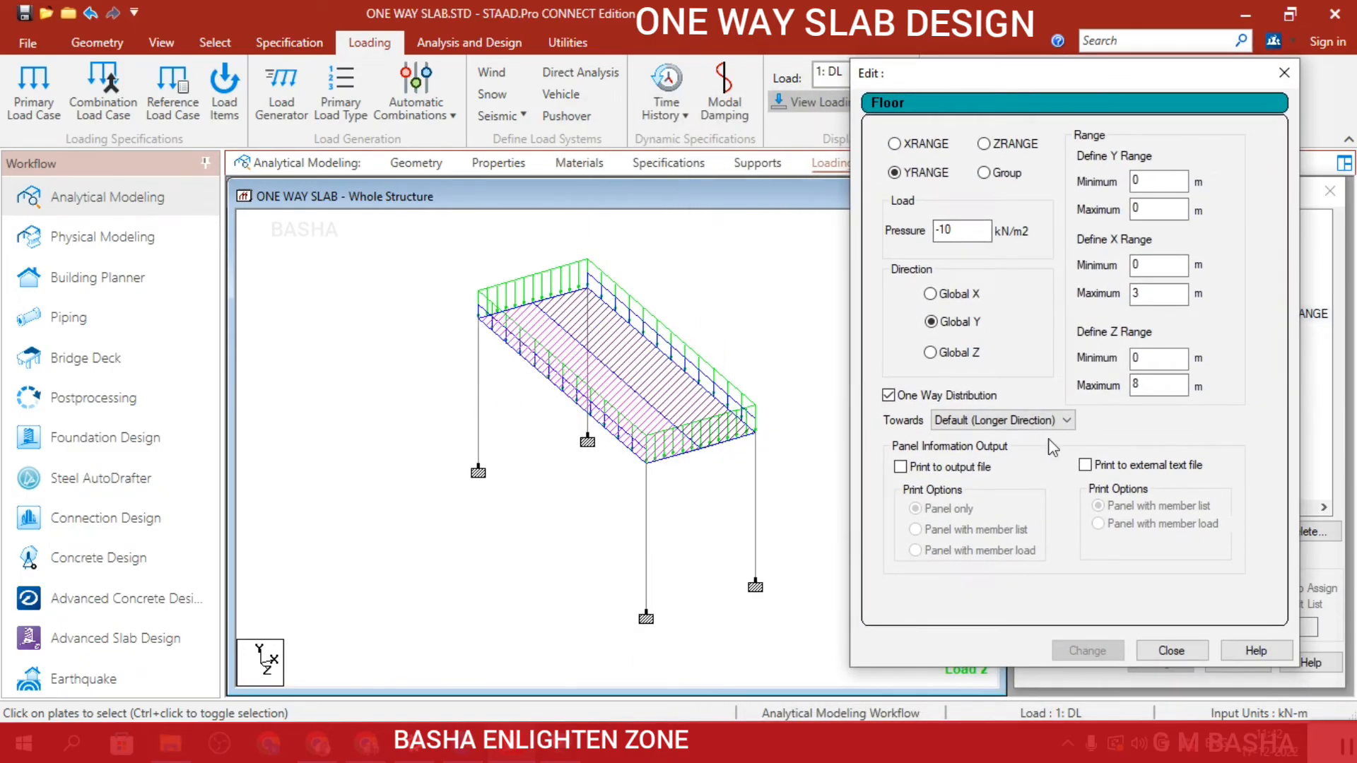
pyautogui.click(888, 396)
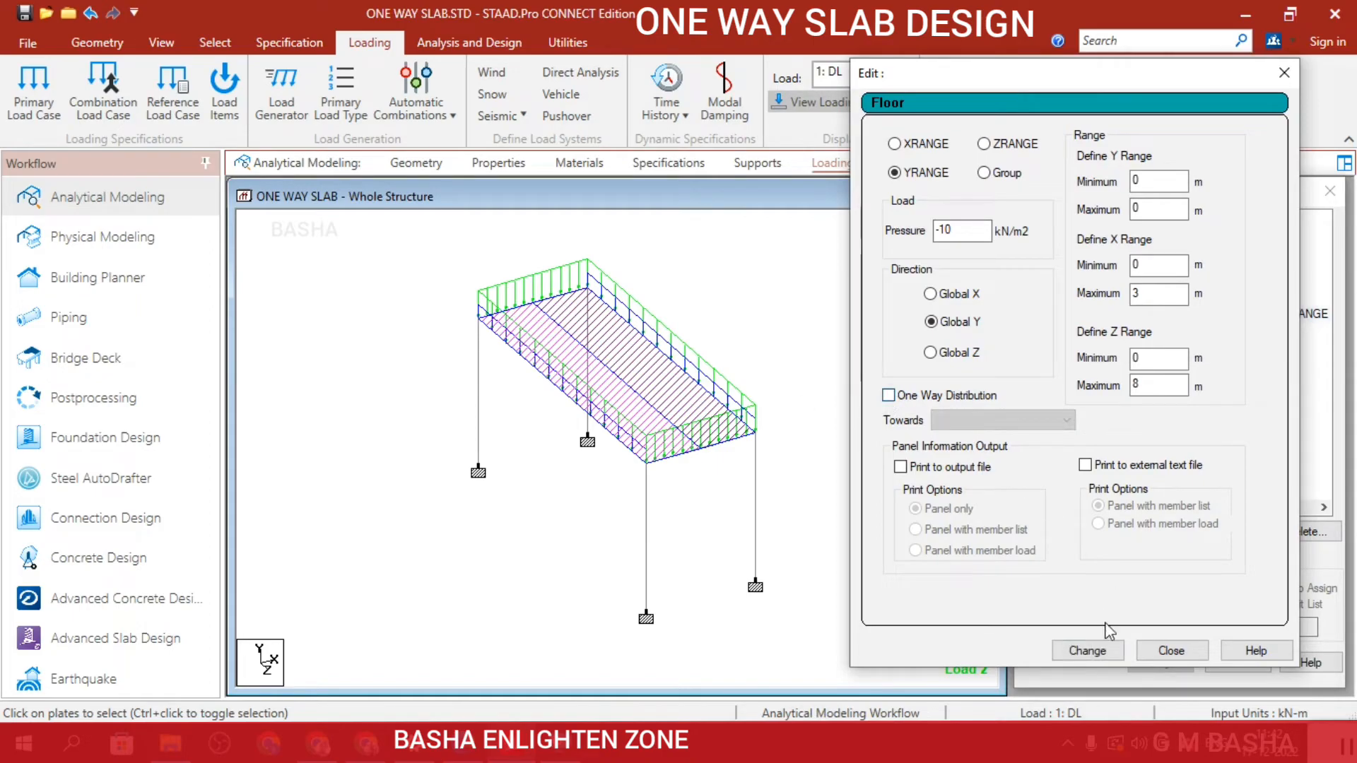
pyautogui.click(1105, 655)
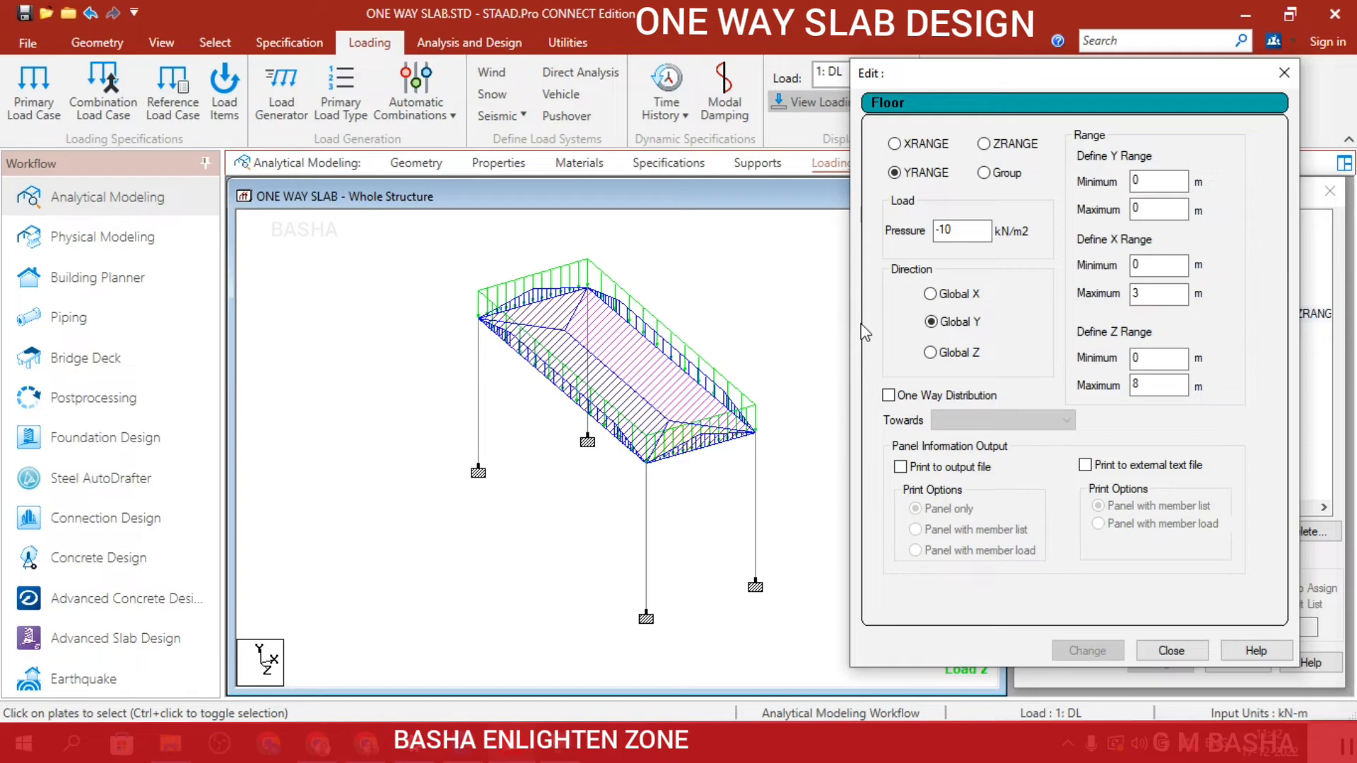
pyautogui.click(889, 395)
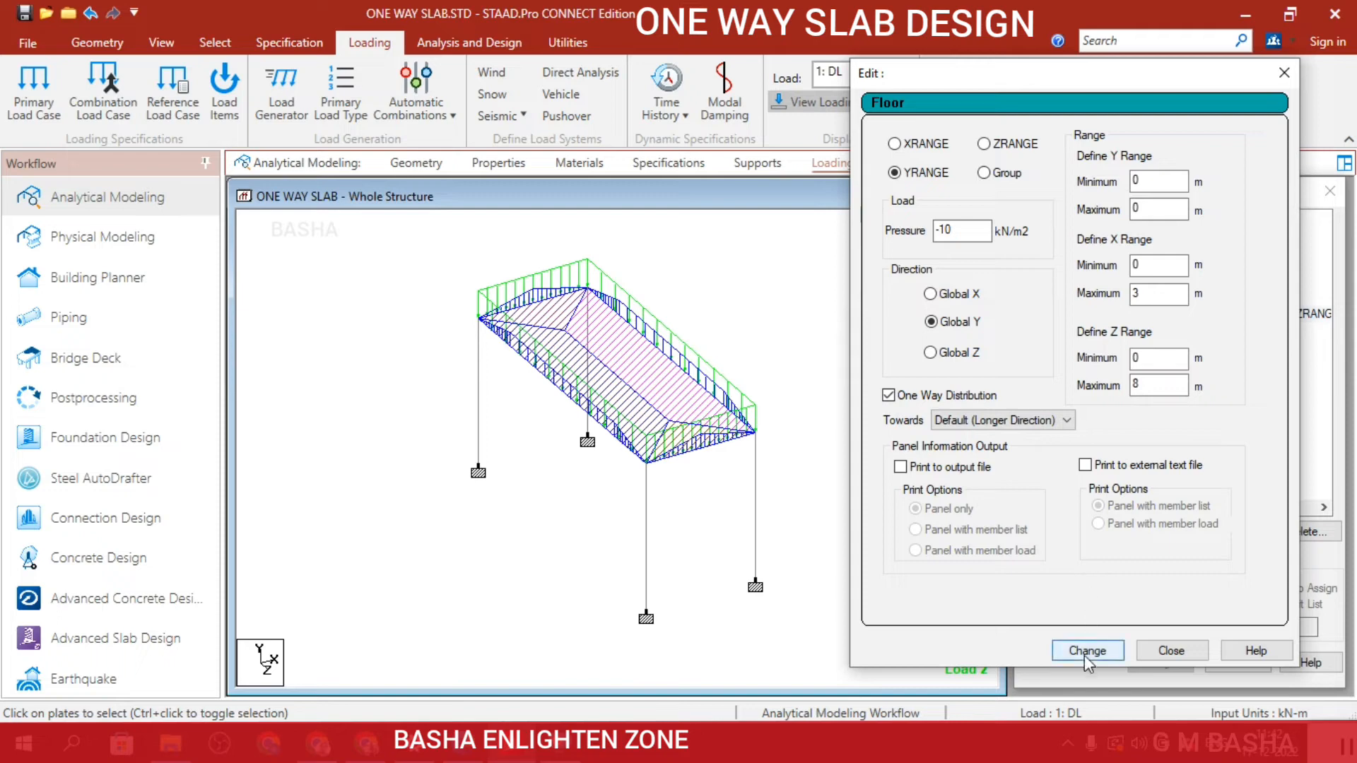
pyautogui.click(1085, 650)
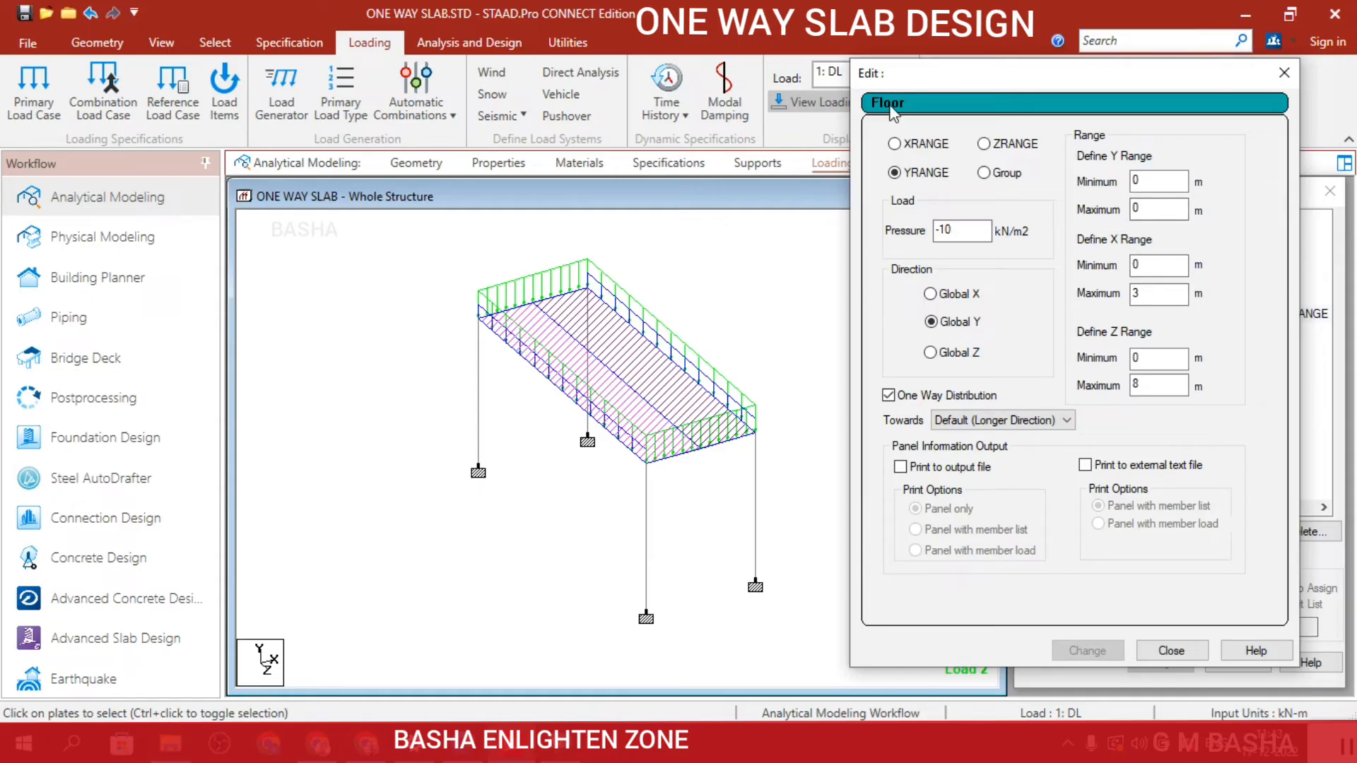
pyautogui.click(1171, 650)
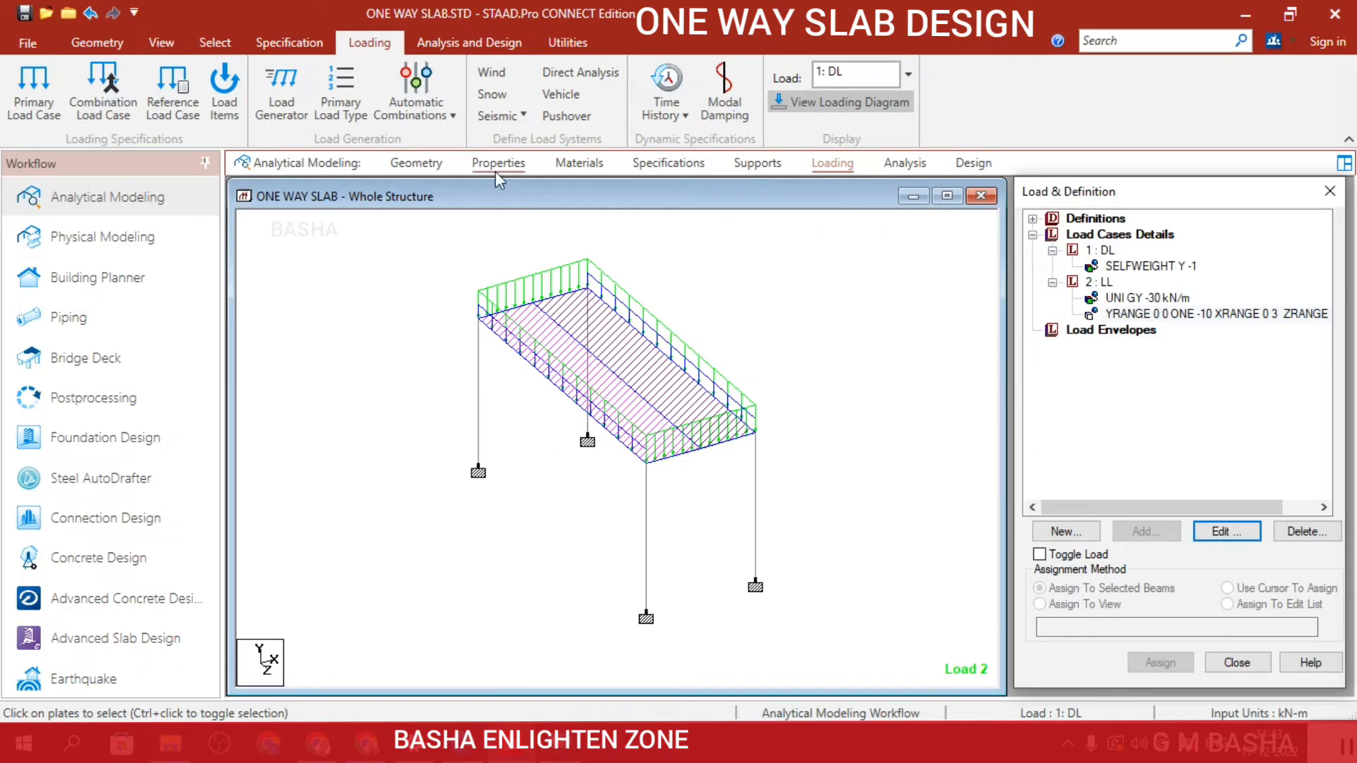
# Add a Perform Analysis command with the All print option to the structure's analysis commands.
pyautogui.click(923, 165)
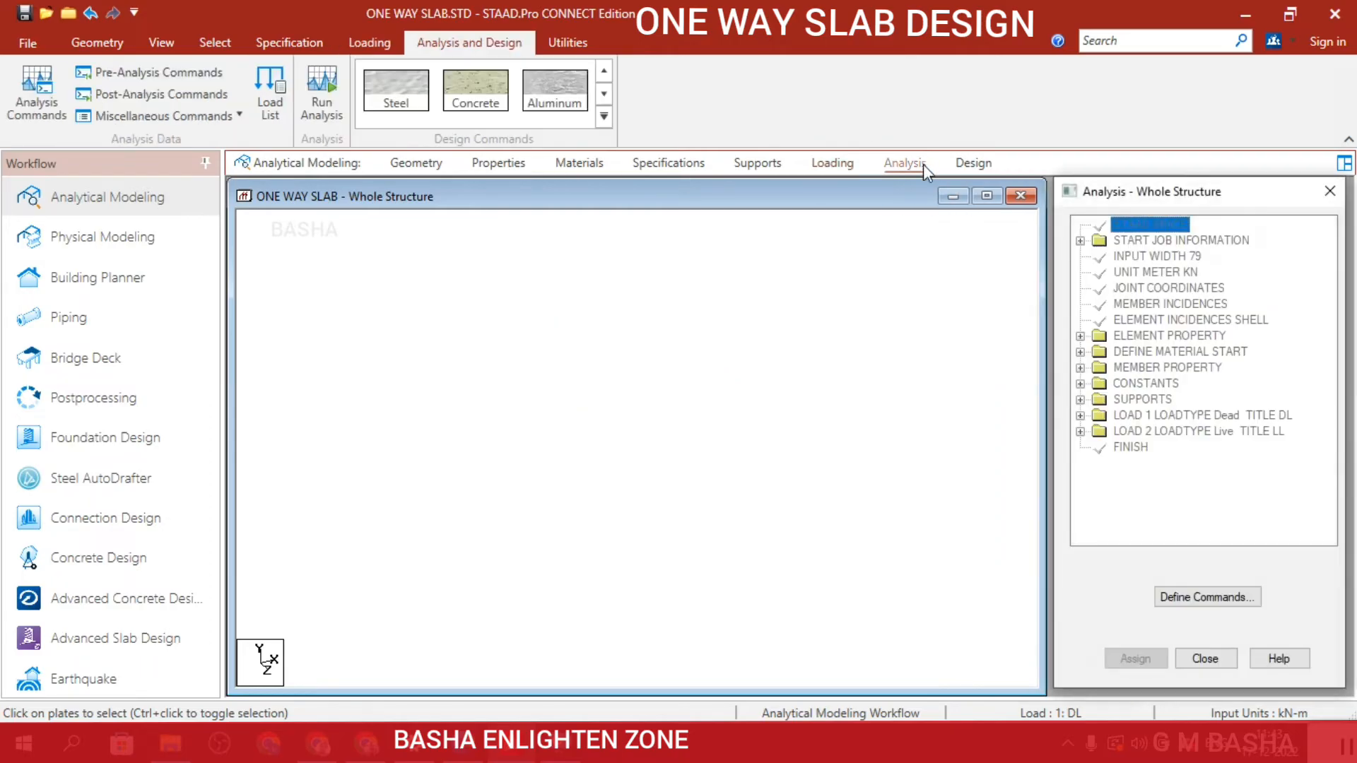
pyautogui.click(1187, 592)
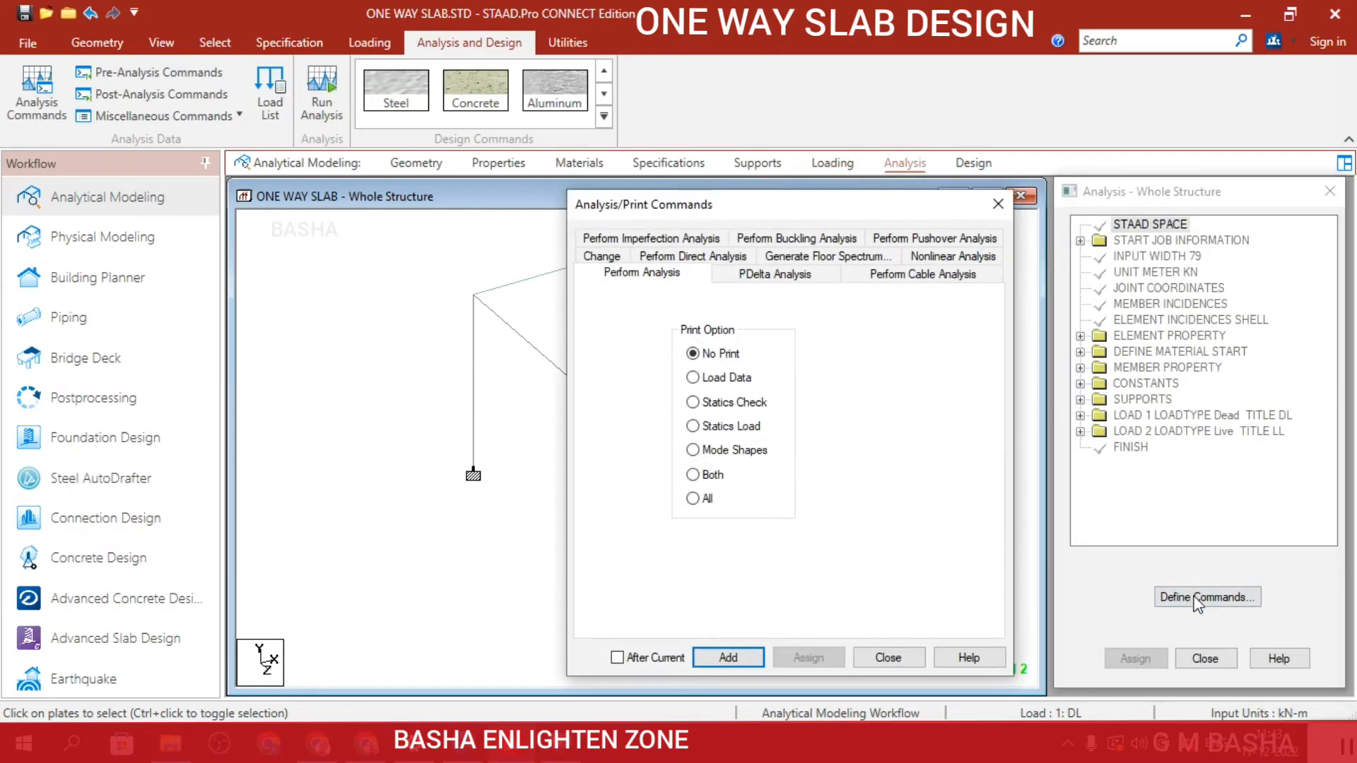
pyautogui.click(728, 658)
pyautogui.click(888, 657)
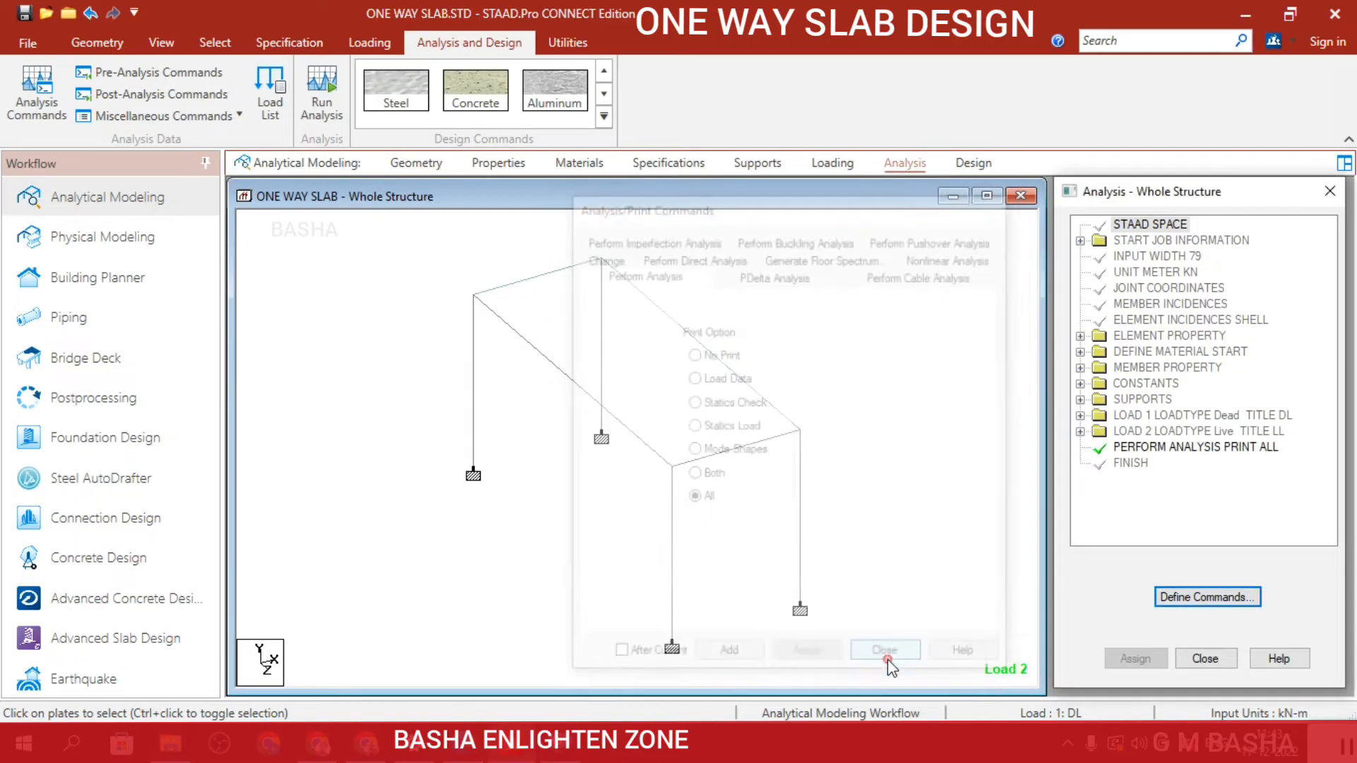
# Run the analysis, saving the modified structure, and bring the STAAD Analysis and Design progress window to the front.
pyautogui.click(326, 92)
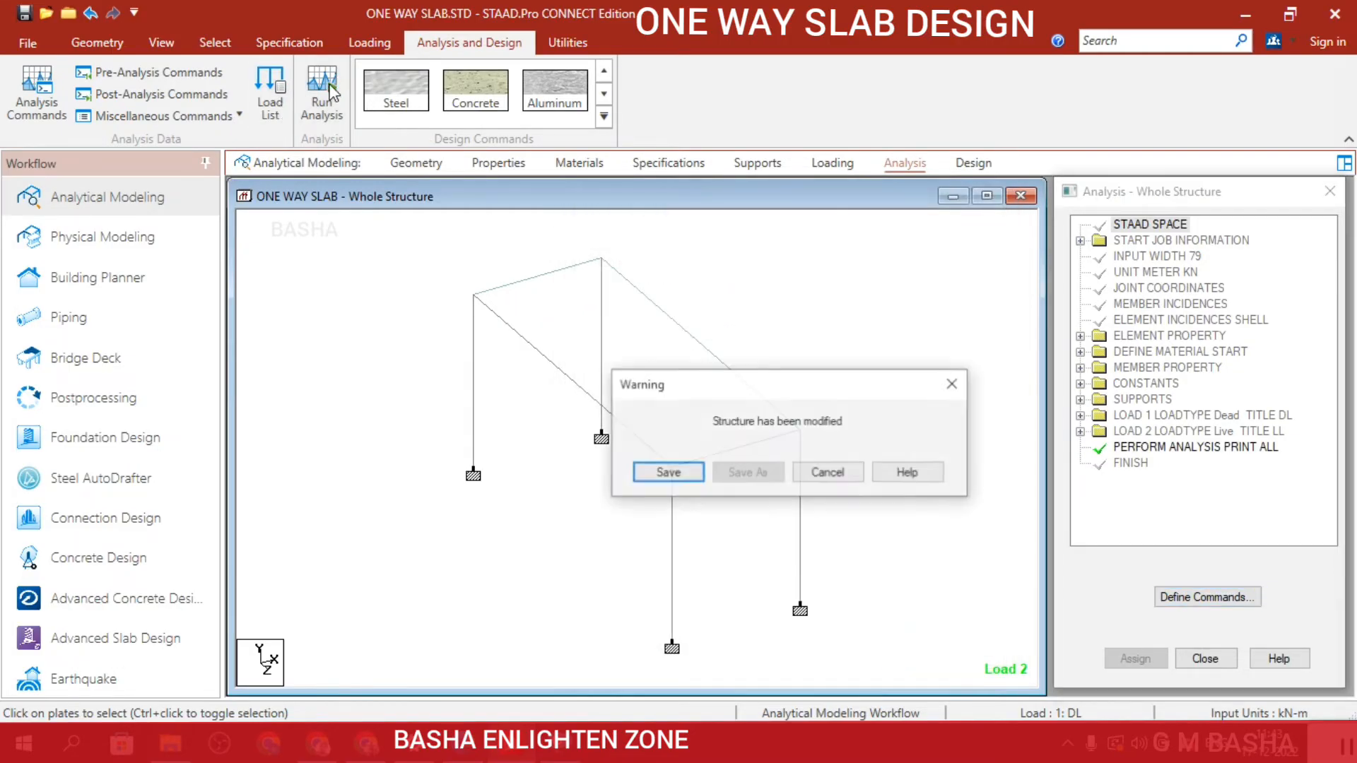
pyautogui.click(668, 473)
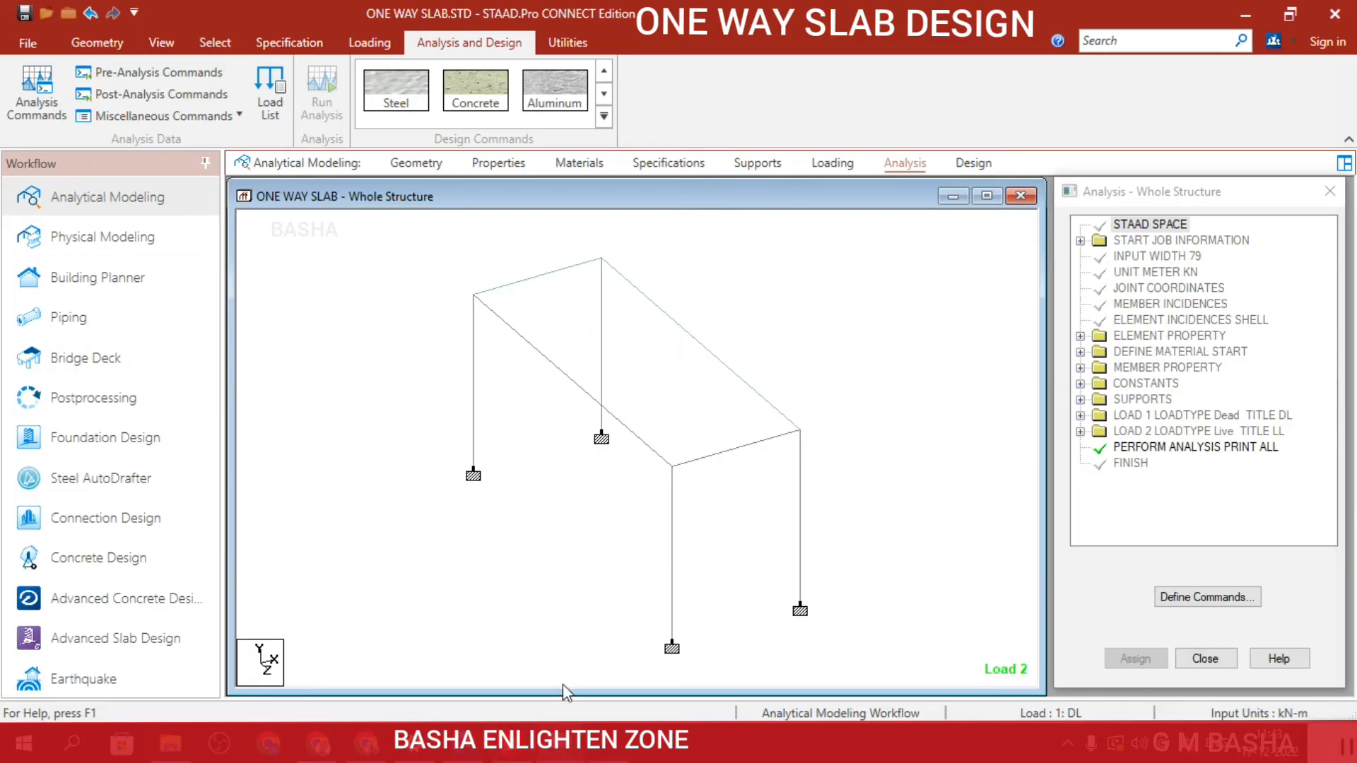
pyautogui.moveTo(610, 751)
pyautogui.moveTo(510, 744)
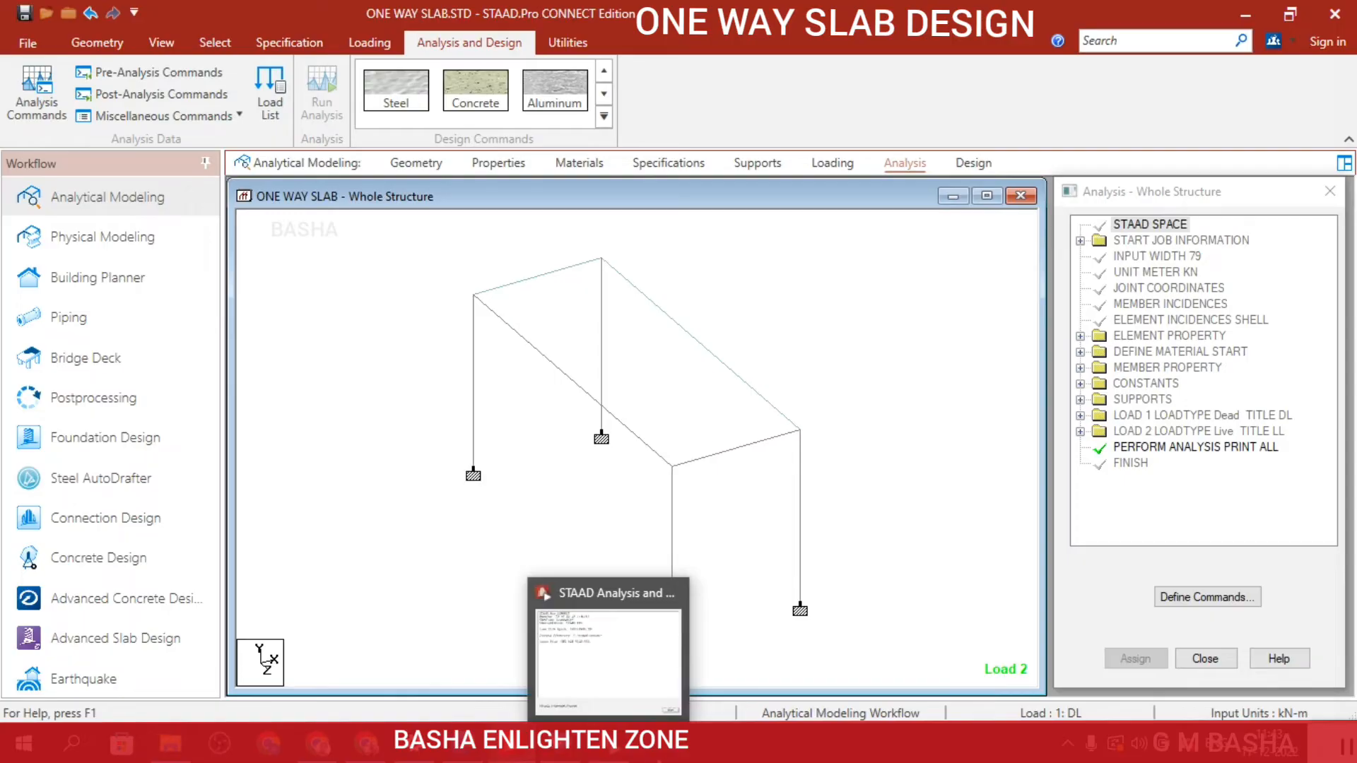
pyautogui.click(627, 754)
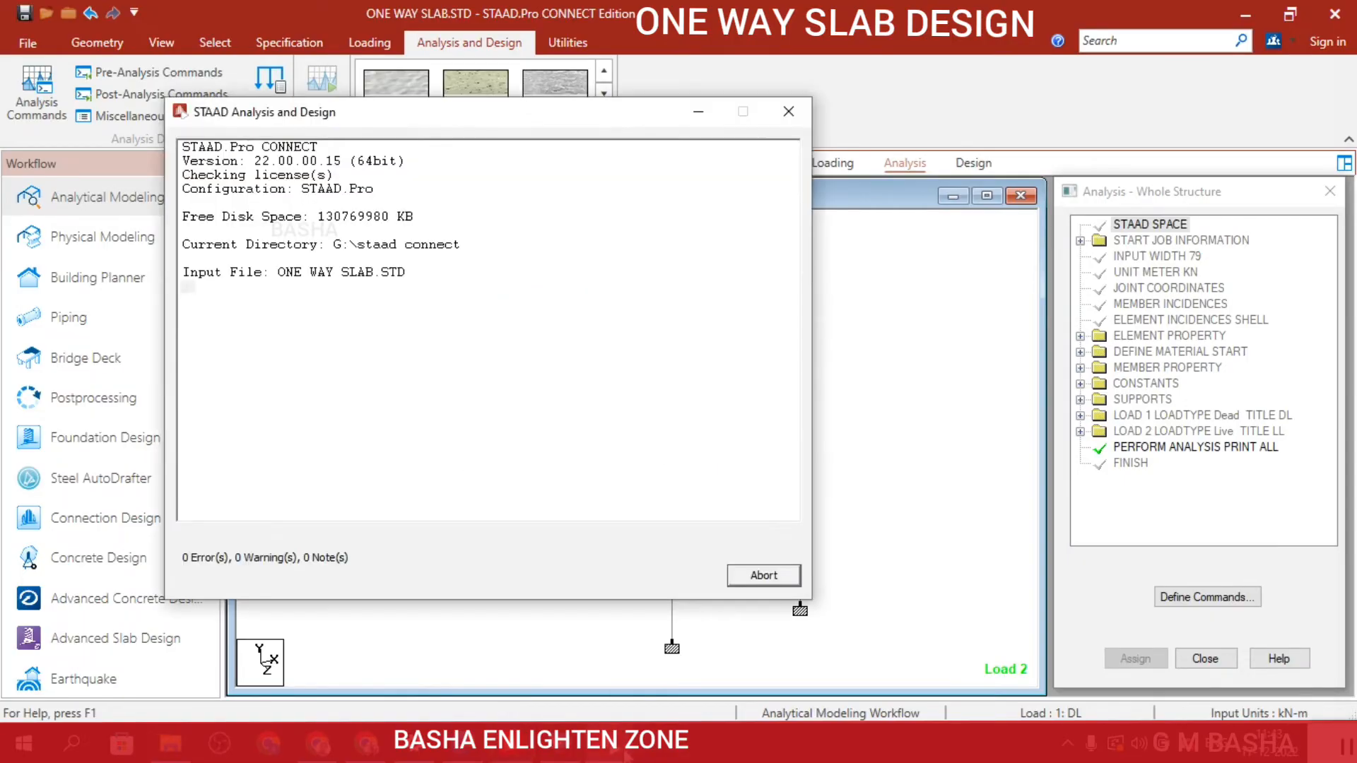
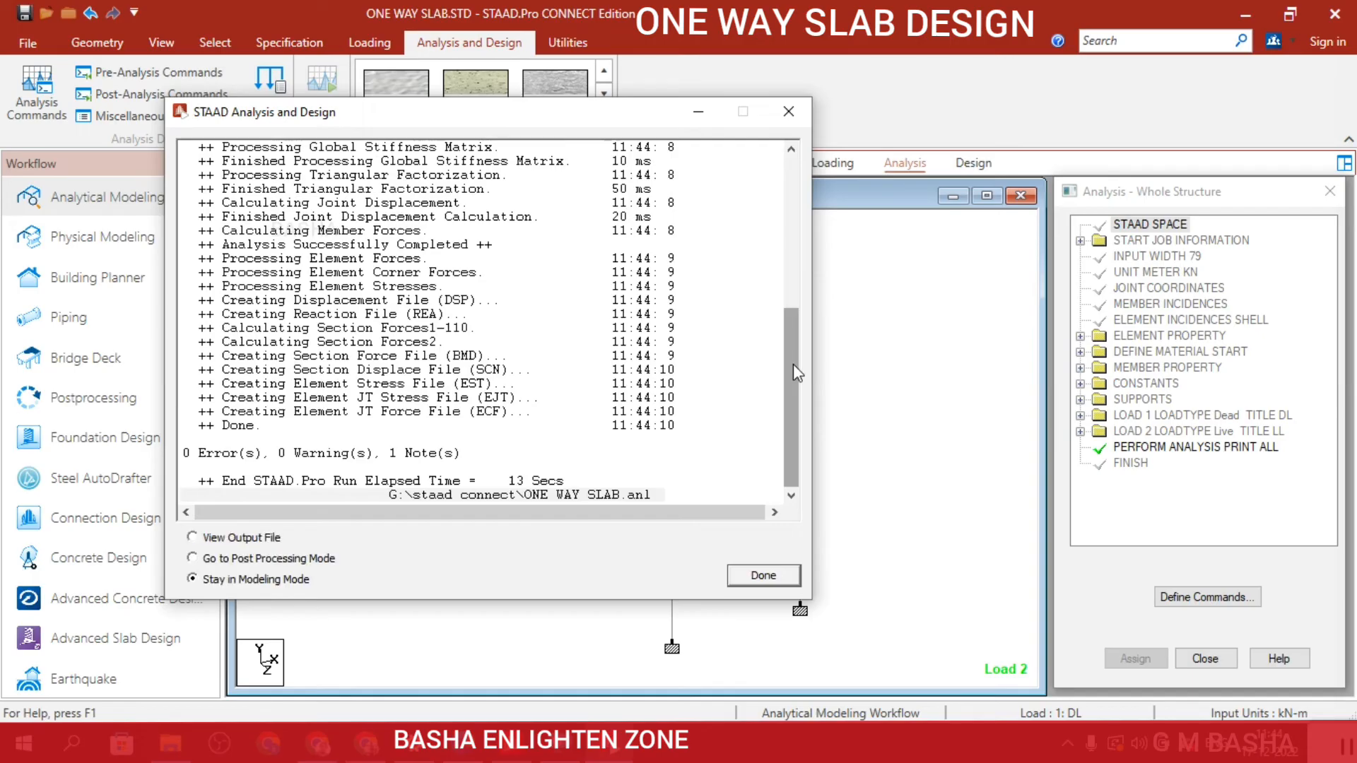
# Close the completed analysis run staying in modeling mode, and set up concrete design with the IS456 code.
pyautogui.moveTo(565, 123); pyautogui.dragTo(732, 116)
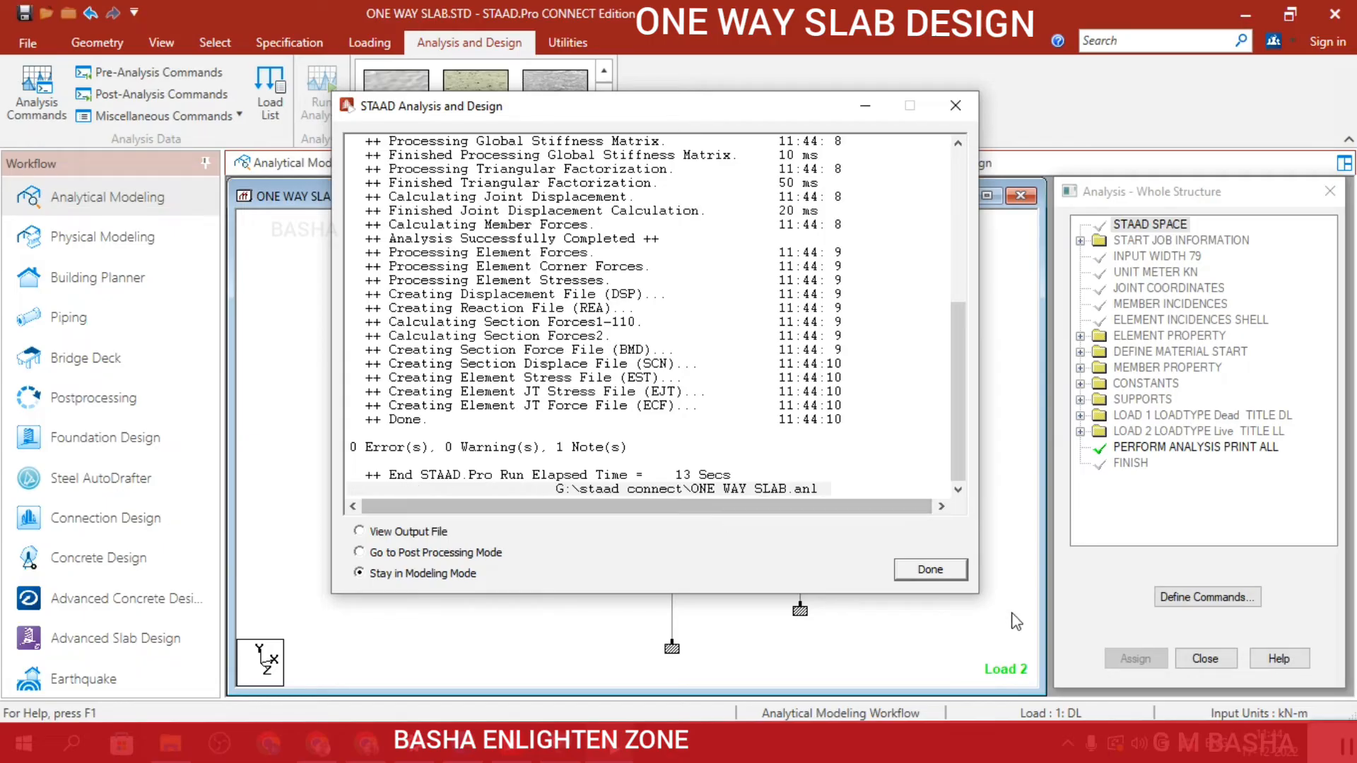
pyautogui.click(942, 571)
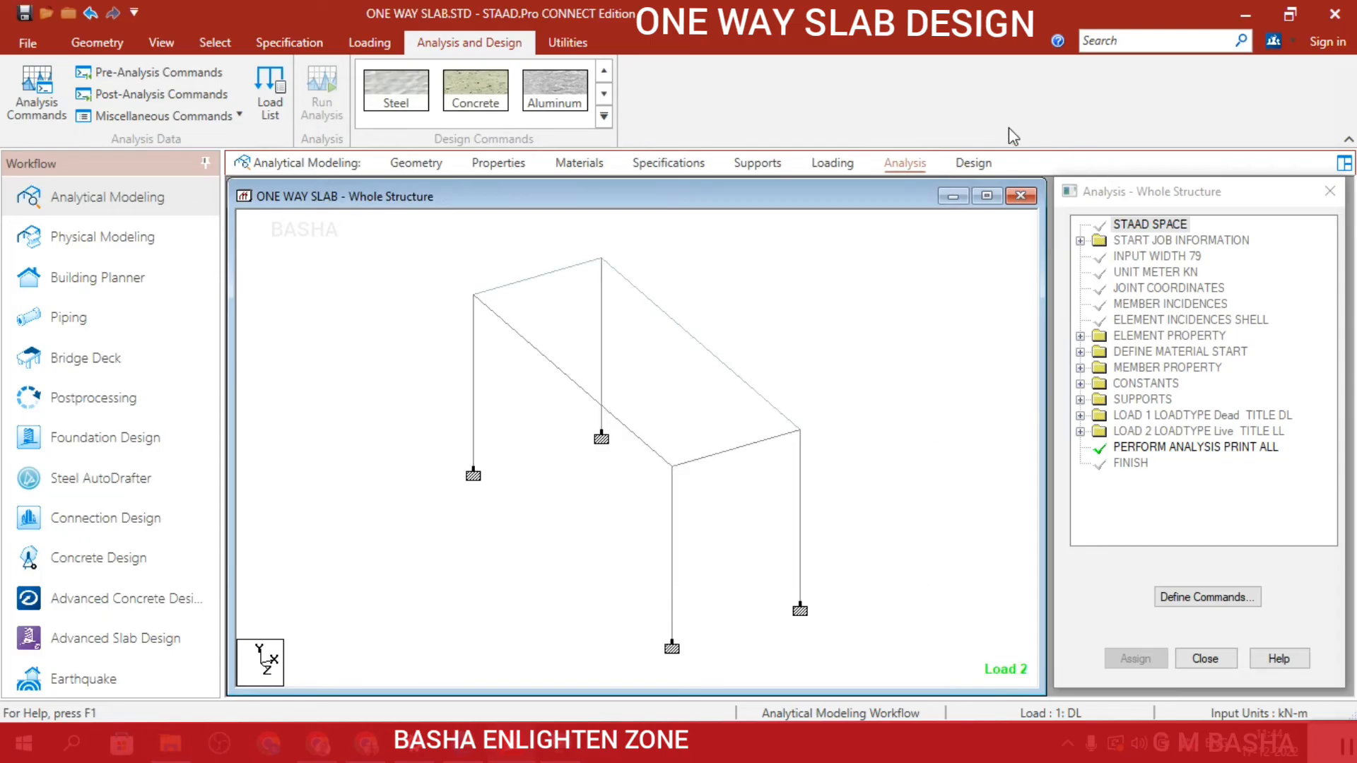
pyautogui.click(992, 164)
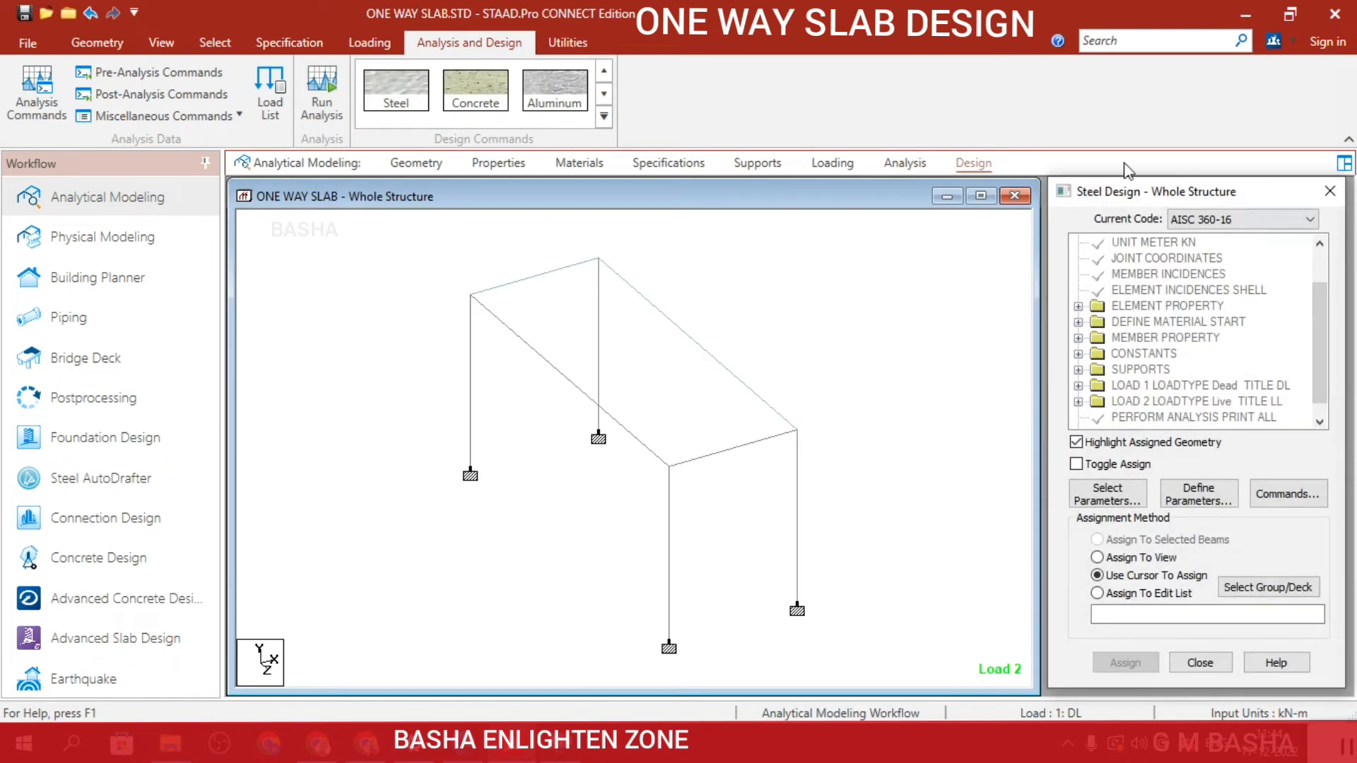
pyautogui.click(486, 86)
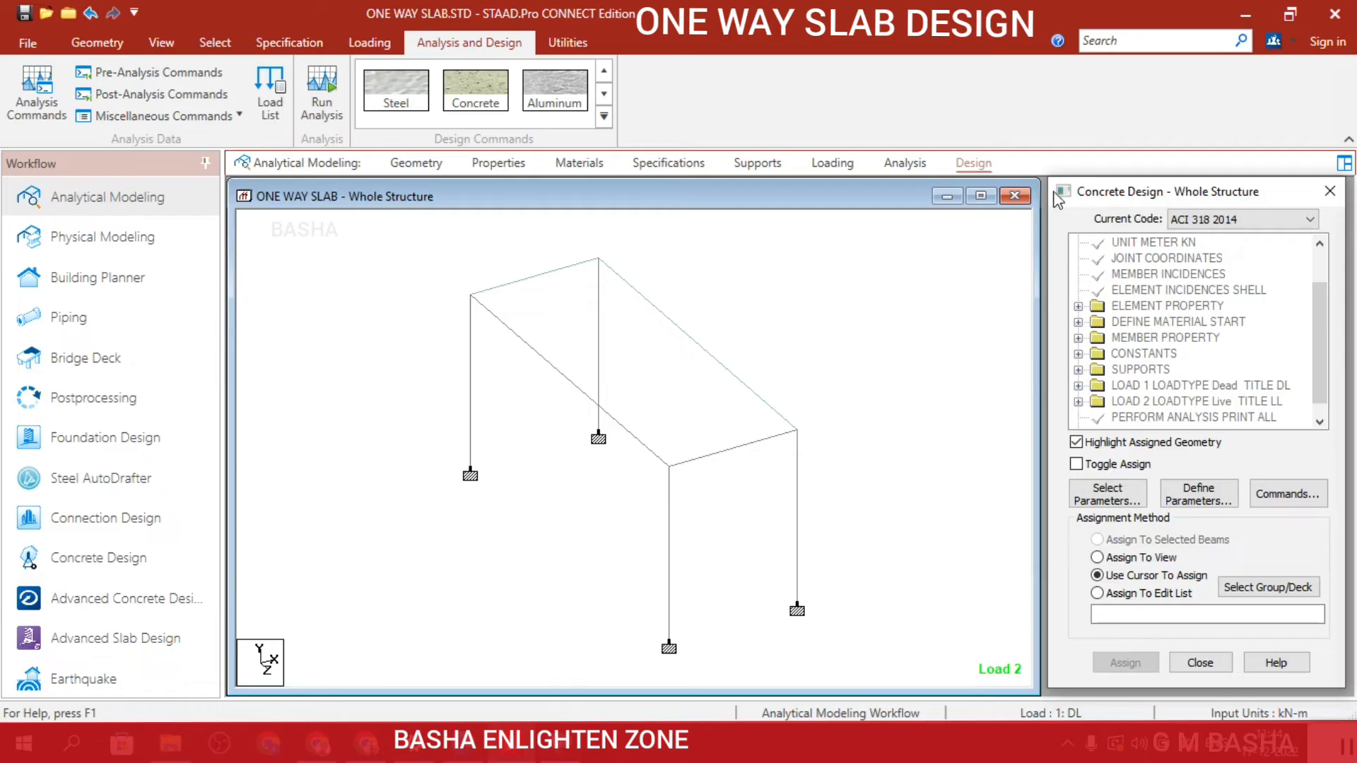
pyautogui.click(1195, 231)
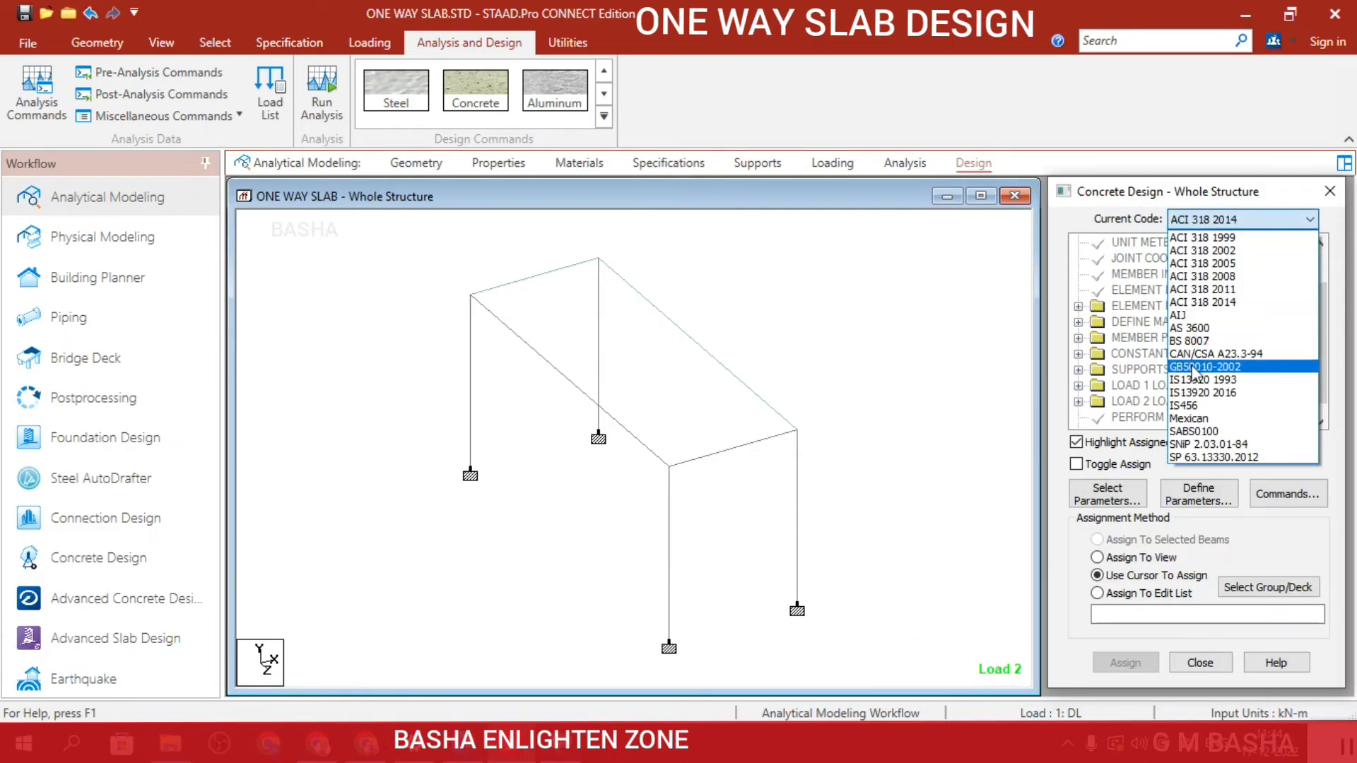
pyautogui.click(1208, 404)
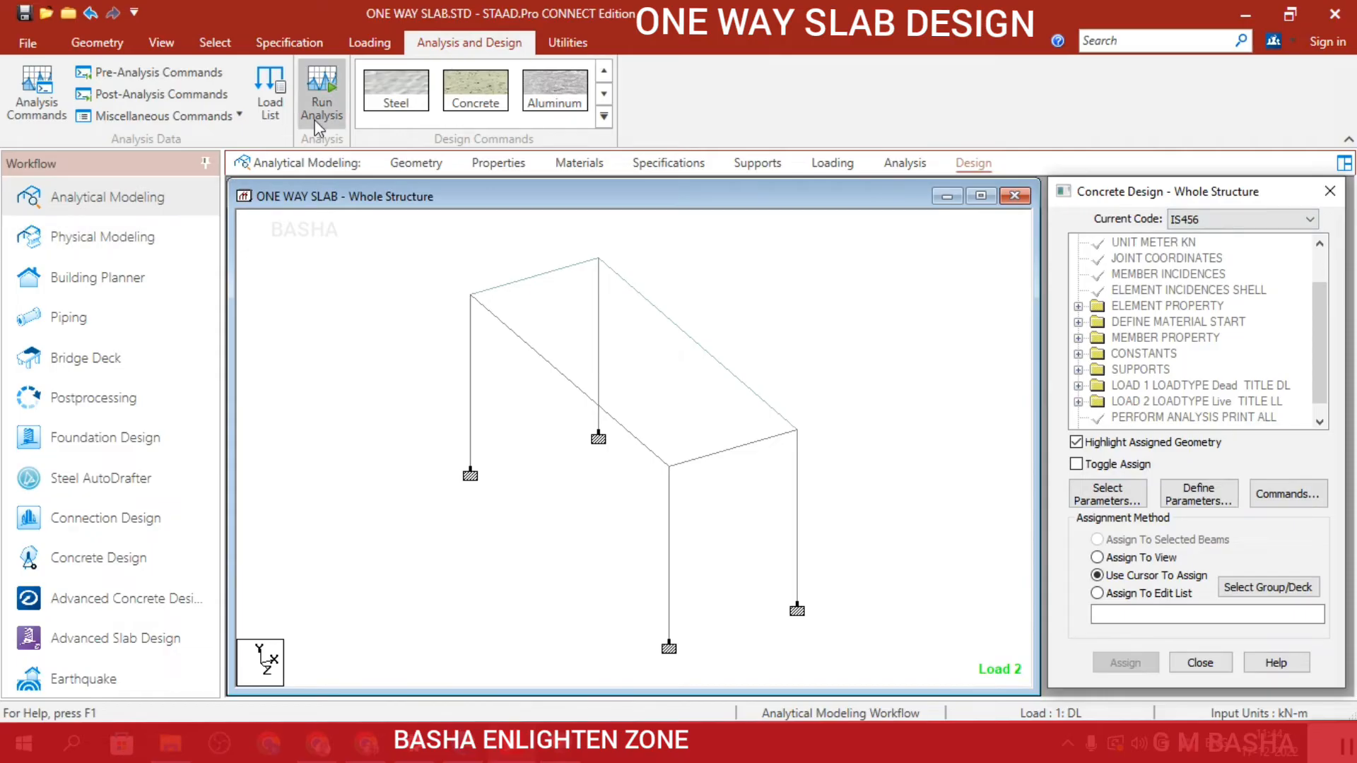
# Clear the selected concrete design parameters and keep only Fc, Fymain and Fysec.
pyautogui.click(1137, 491)
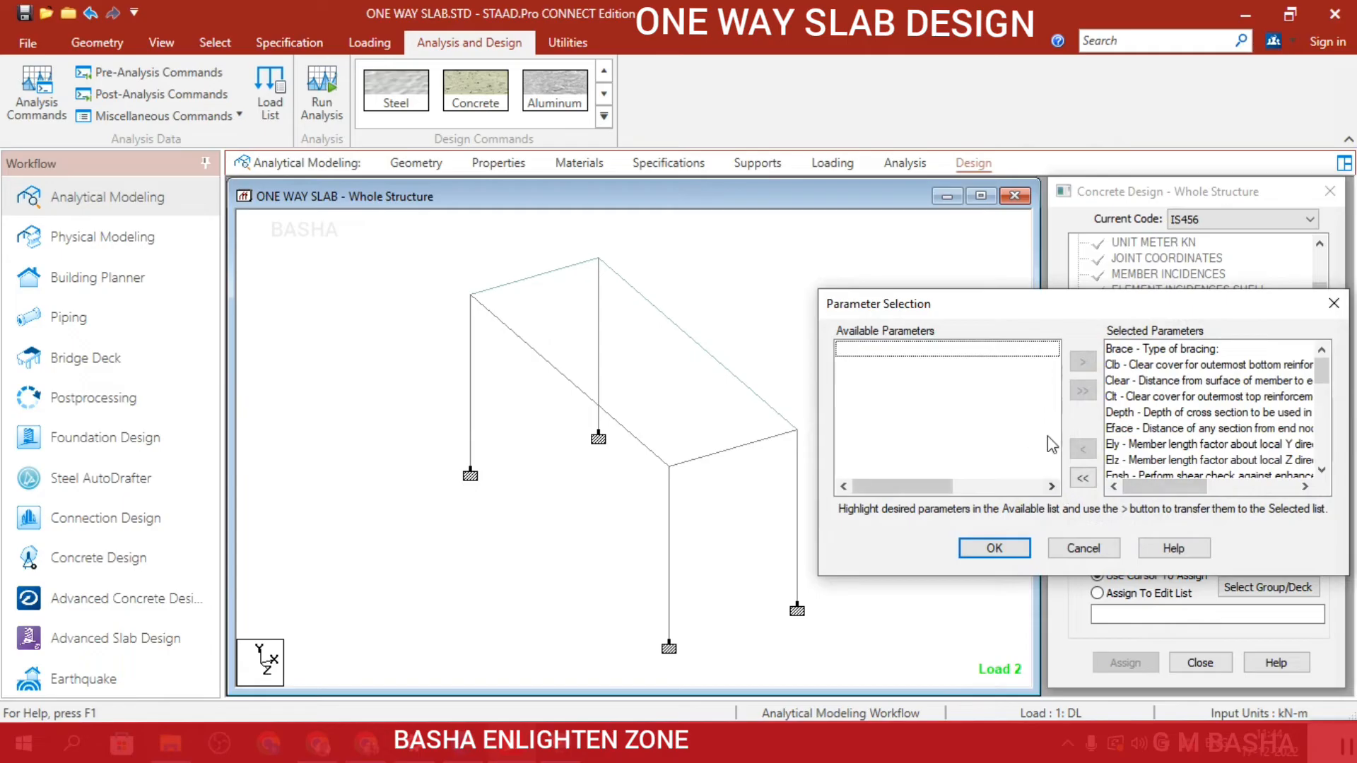
pyautogui.click(1083, 478)
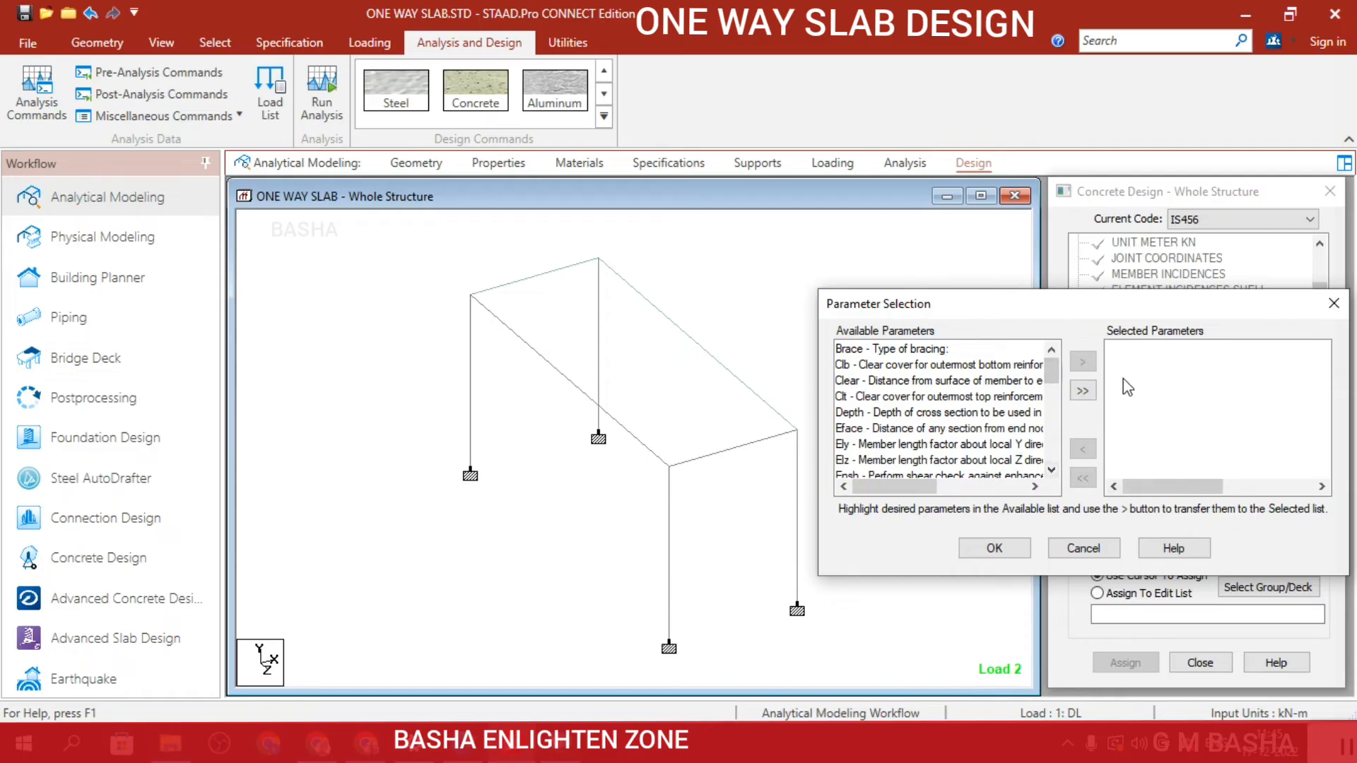
pyautogui.scroll(-1, 964, 437)
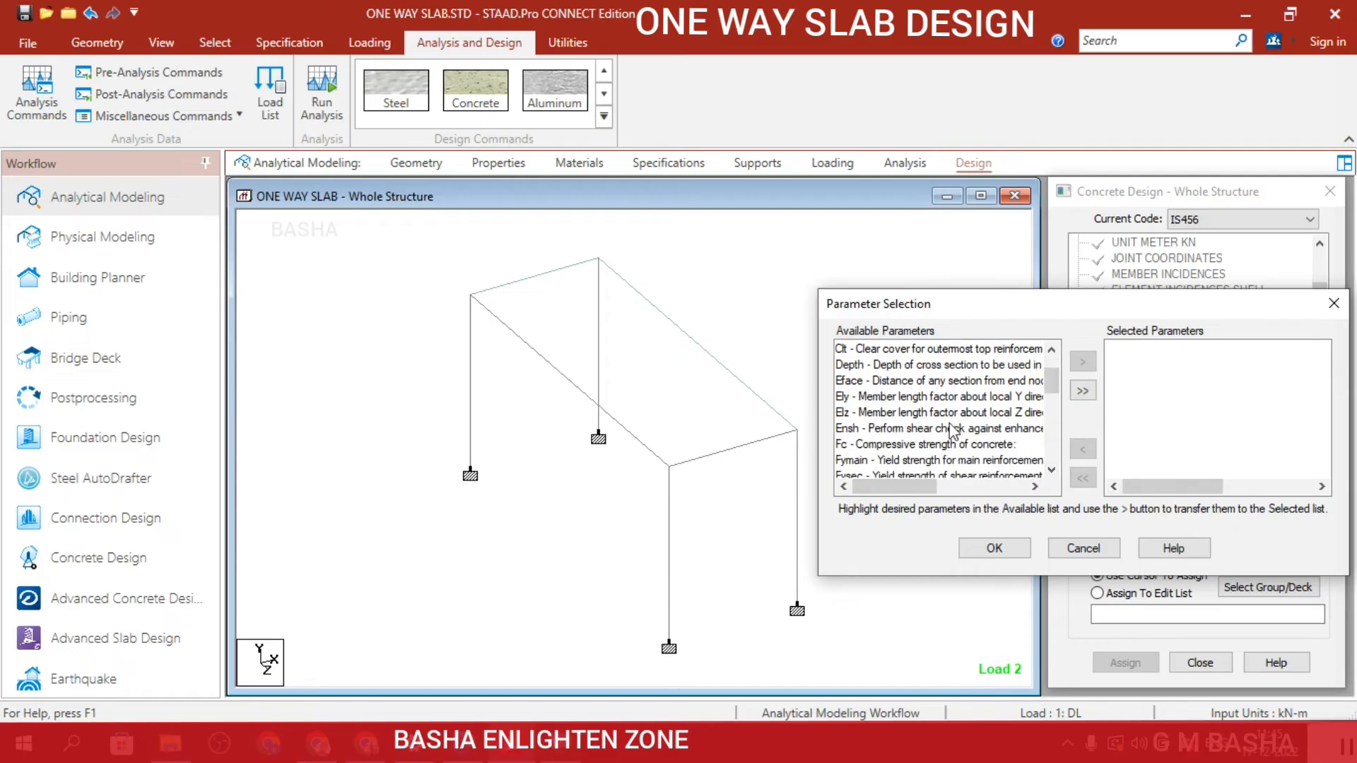
pyautogui.click(892, 445)
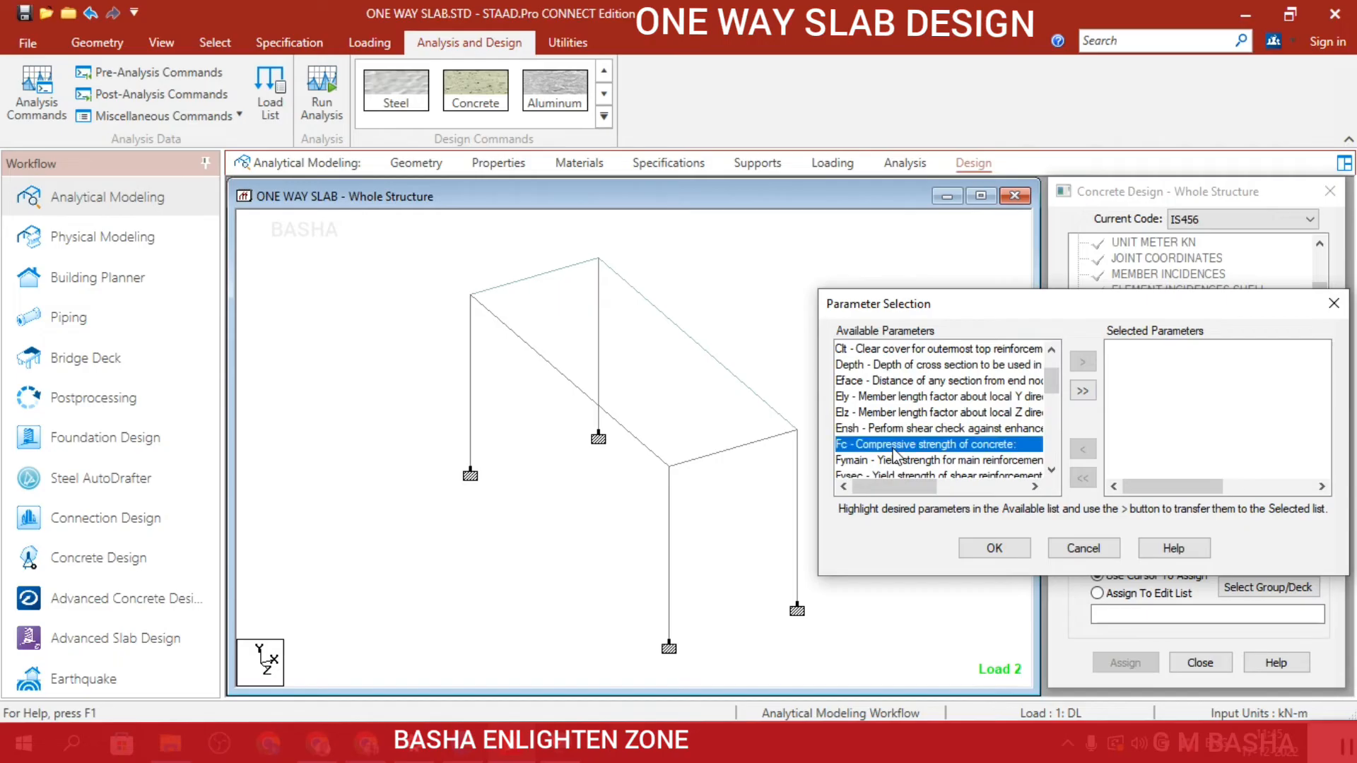
pyautogui.click(1088, 363)
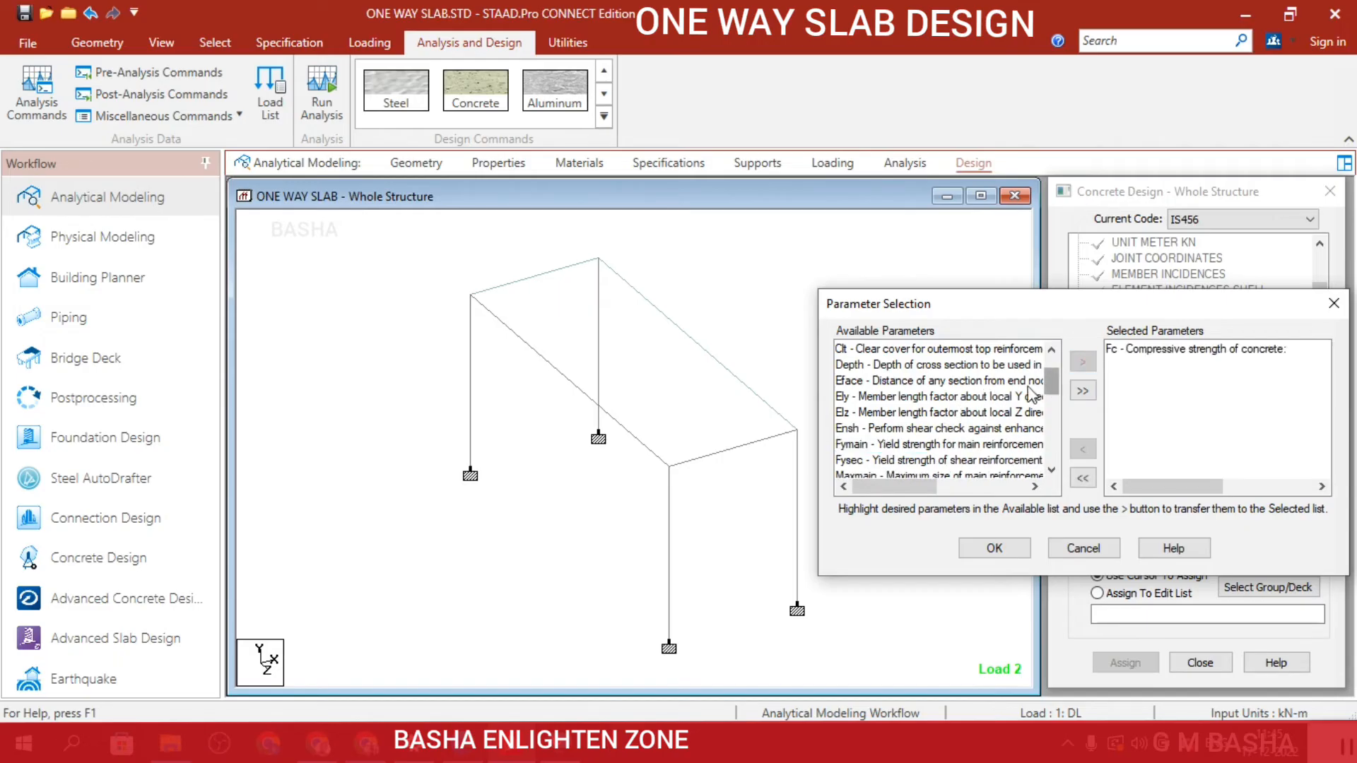
pyautogui.click(957, 445)
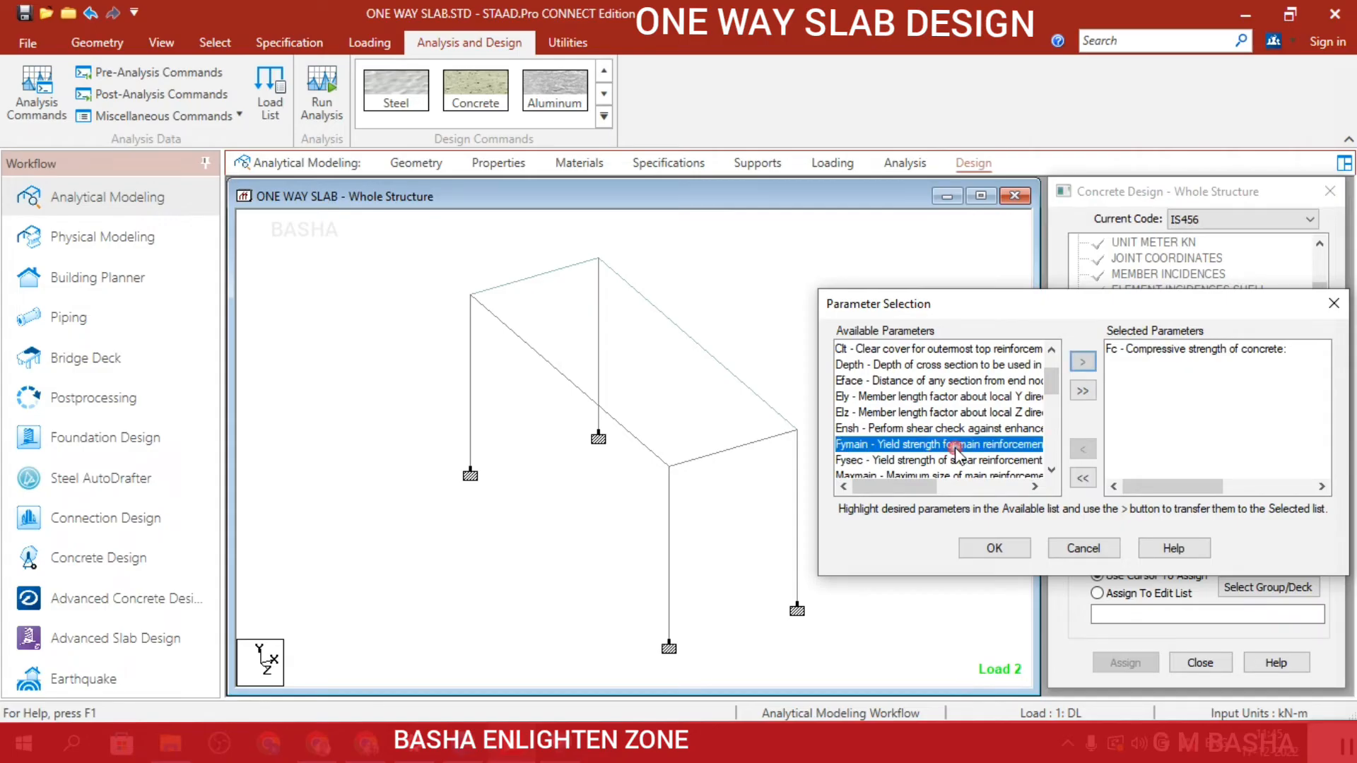
pyautogui.click(1081, 362)
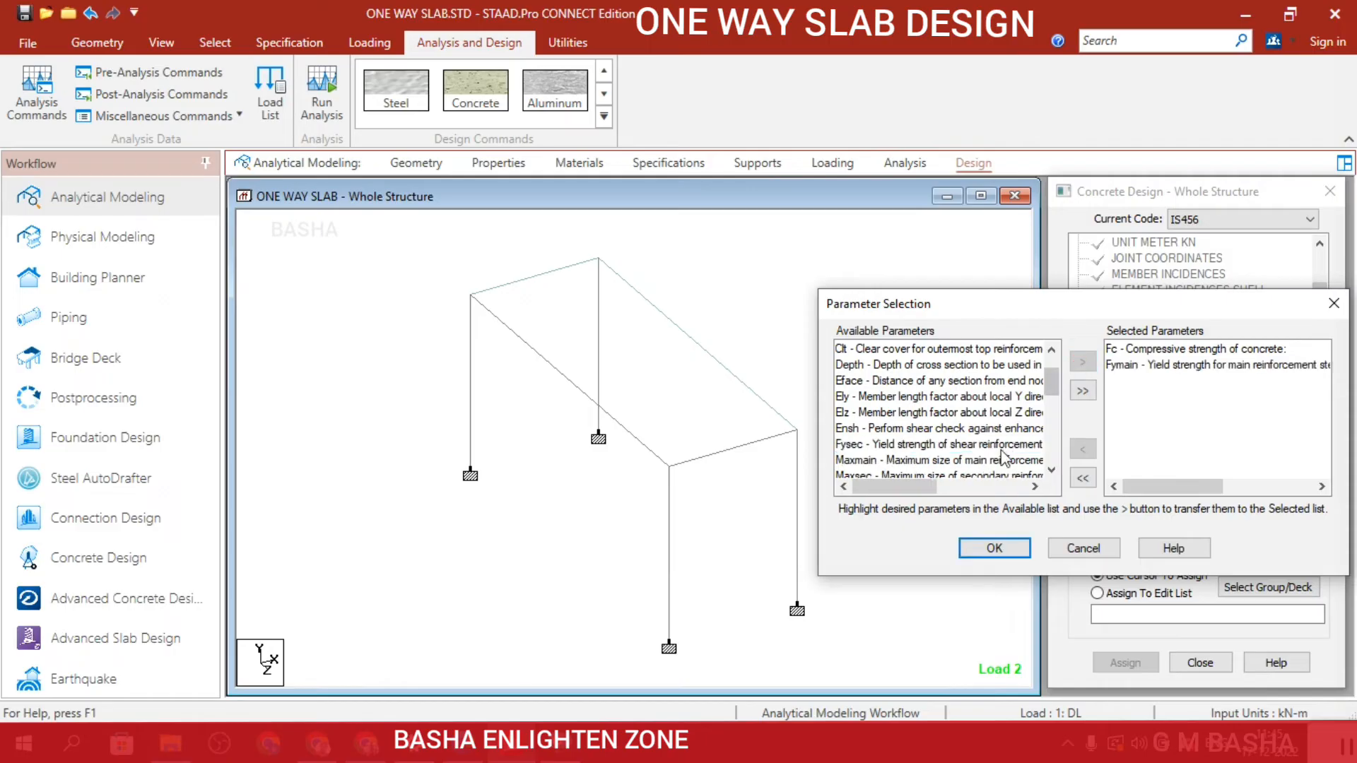
pyautogui.click(926, 443)
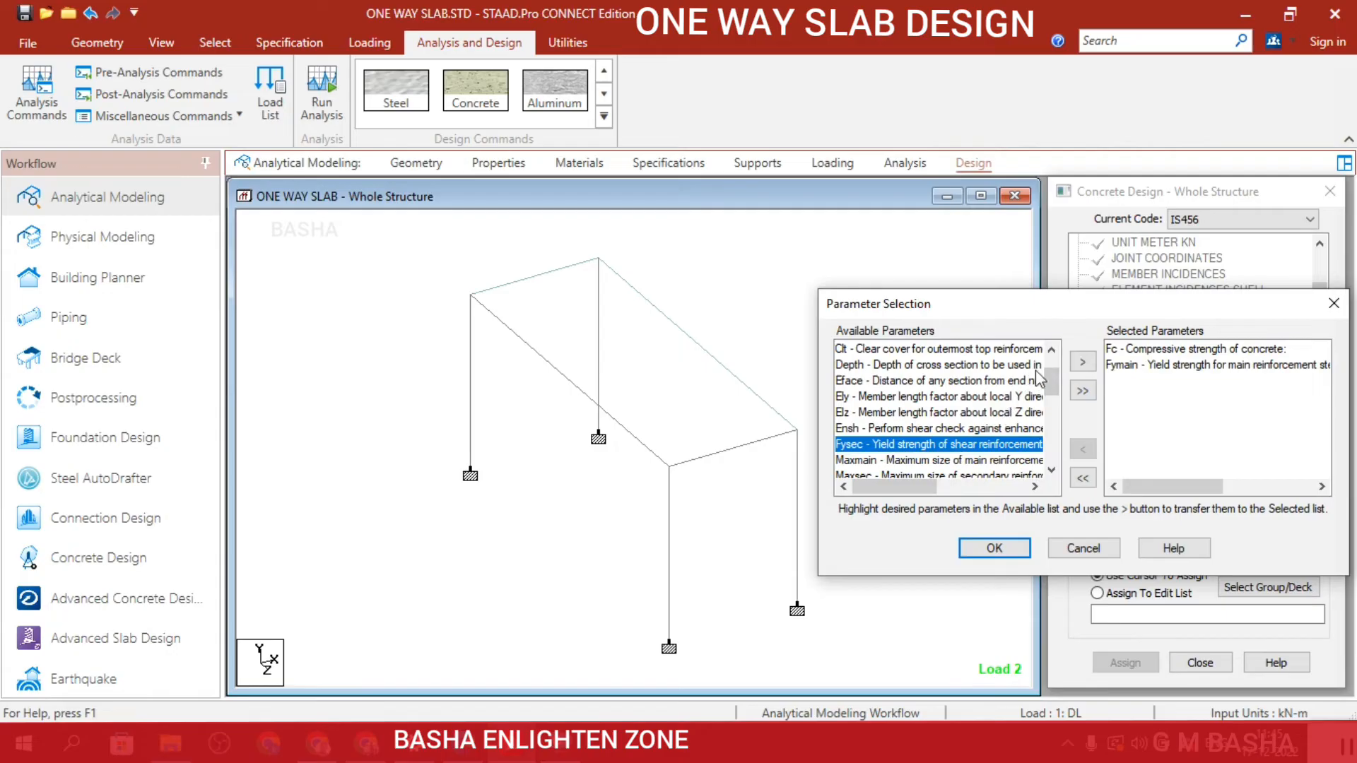
pyautogui.click(1082, 363)
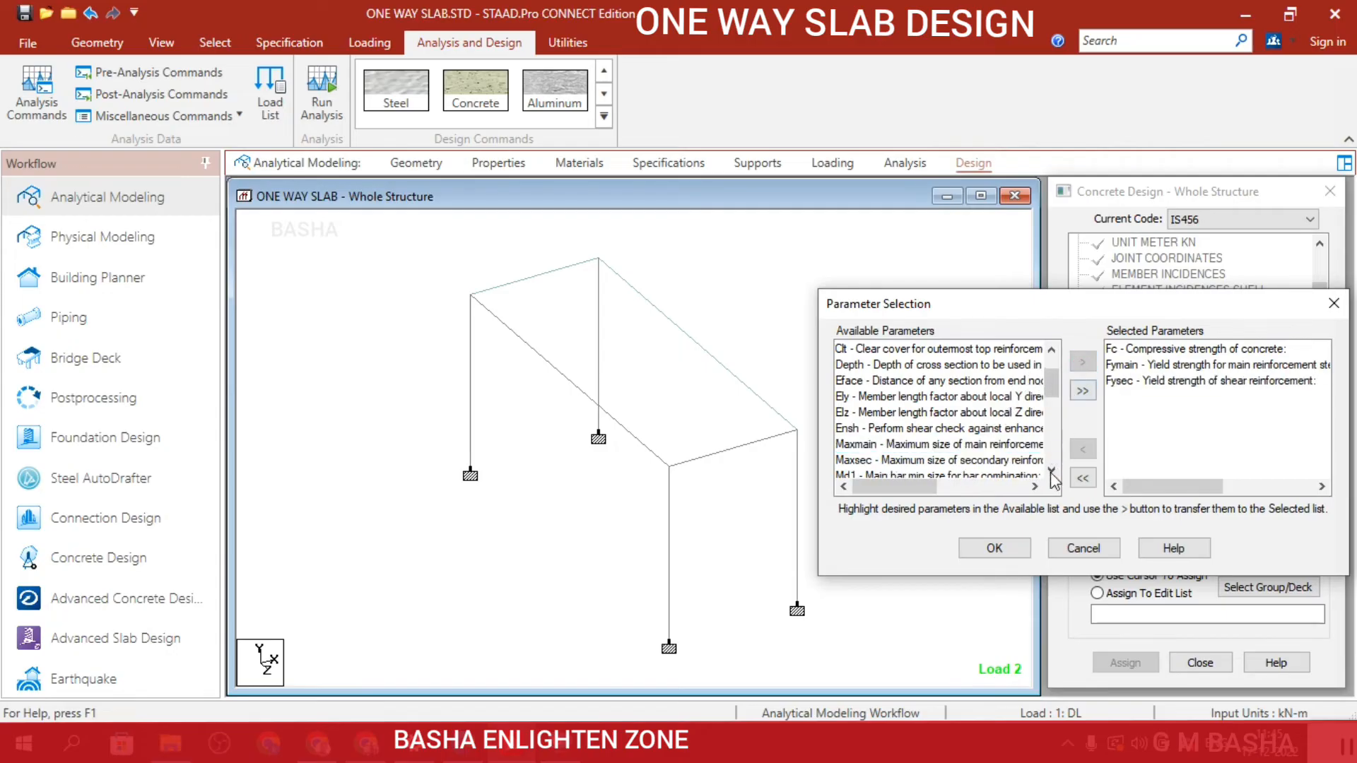
pyautogui.click(1003, 549)
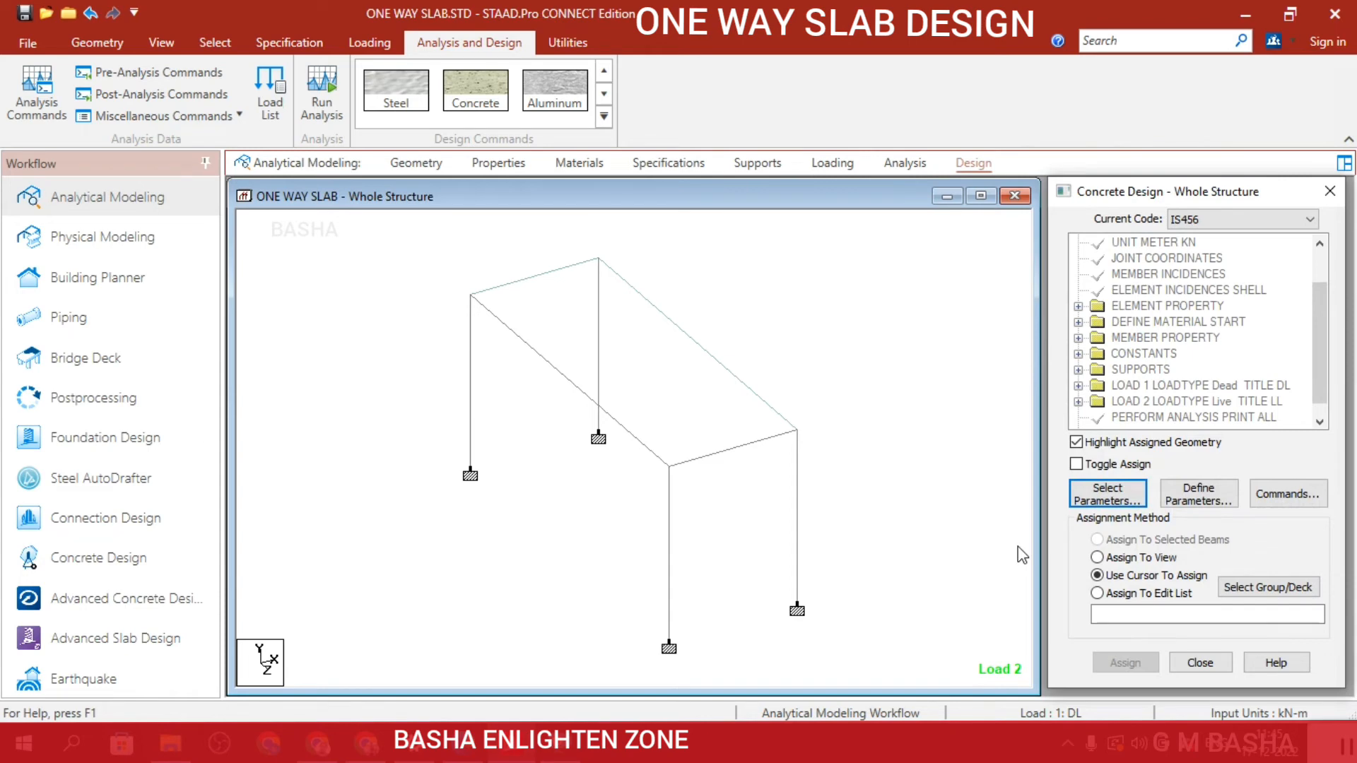
# Define the FC parameter with a concrete compressive strength of 25000 kN/m2 and add it to the design.
pyautogui.click(1212, 497)
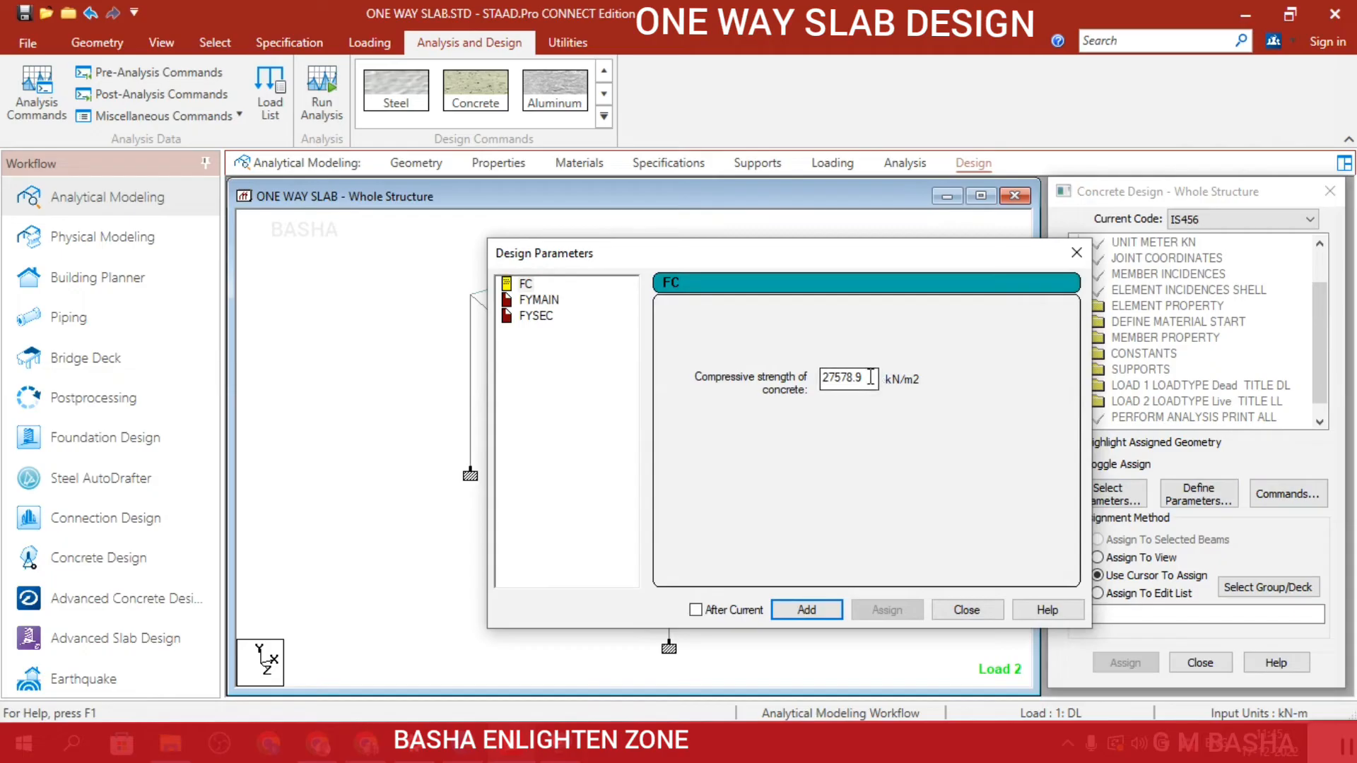
pyautogui.moveTo(875, 378); pyautogui.dragTo(834, 369)
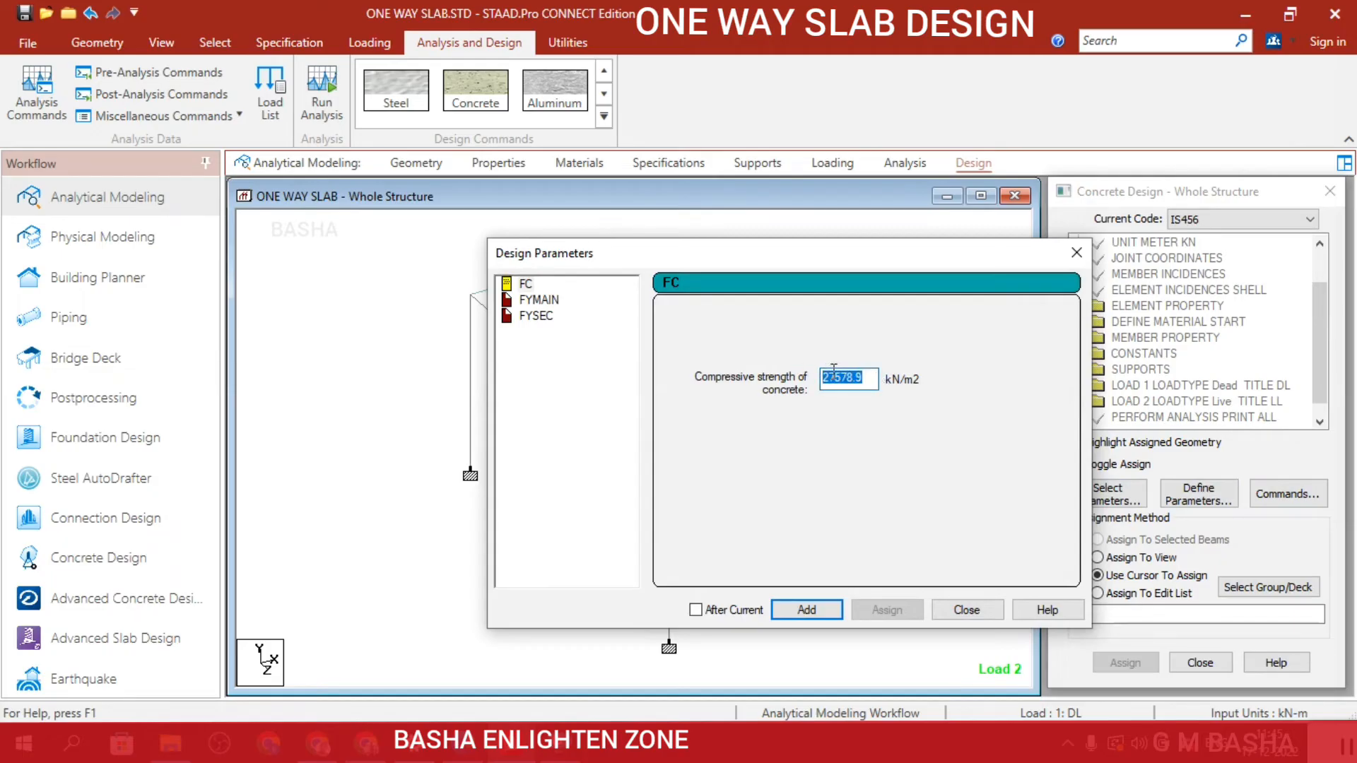
pyautogui.write('25')
pyautogui.write('000')
pyautogui.click(807, 609)
# Add the FYMAIN parameter with a main reinforcement yield strength of 415000 kN/m2.
pyautogui.click(548, 304)
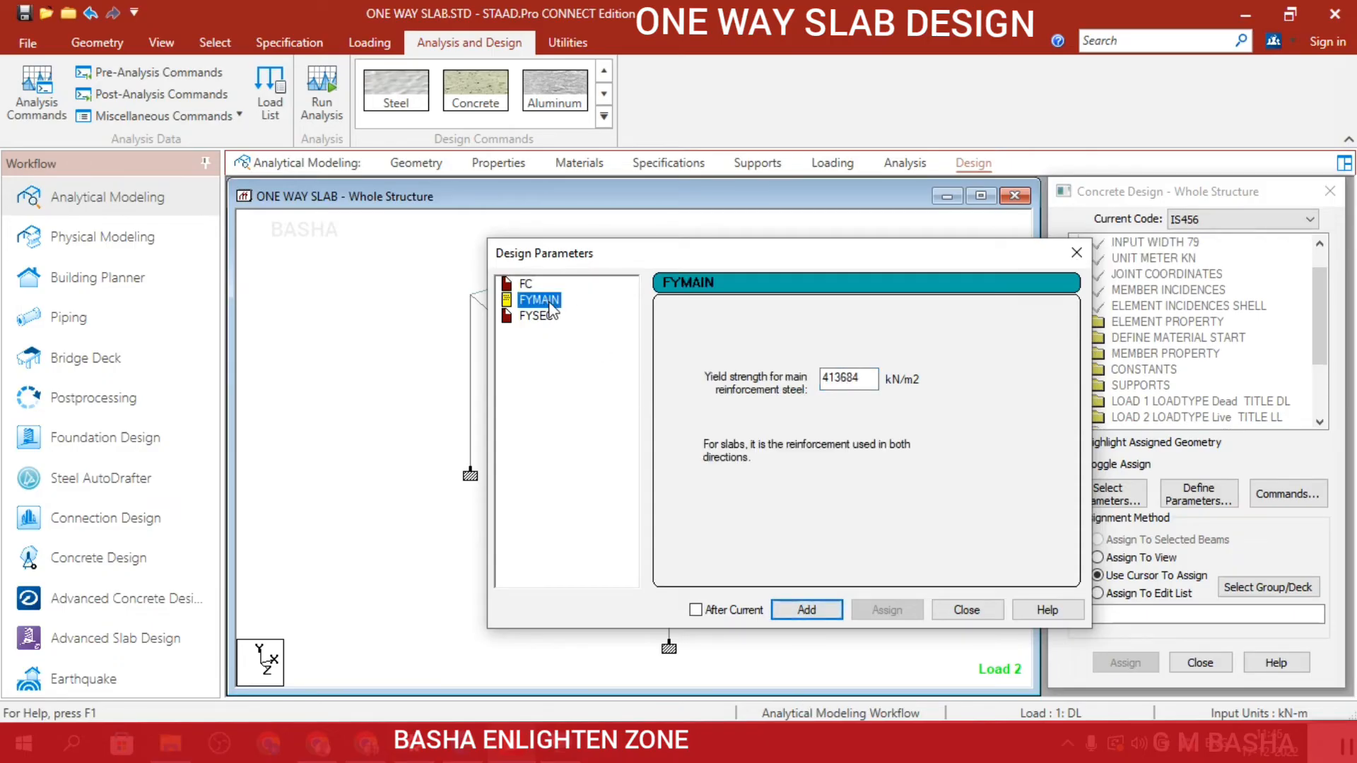
pyautogui.doubleClick(853, 381)
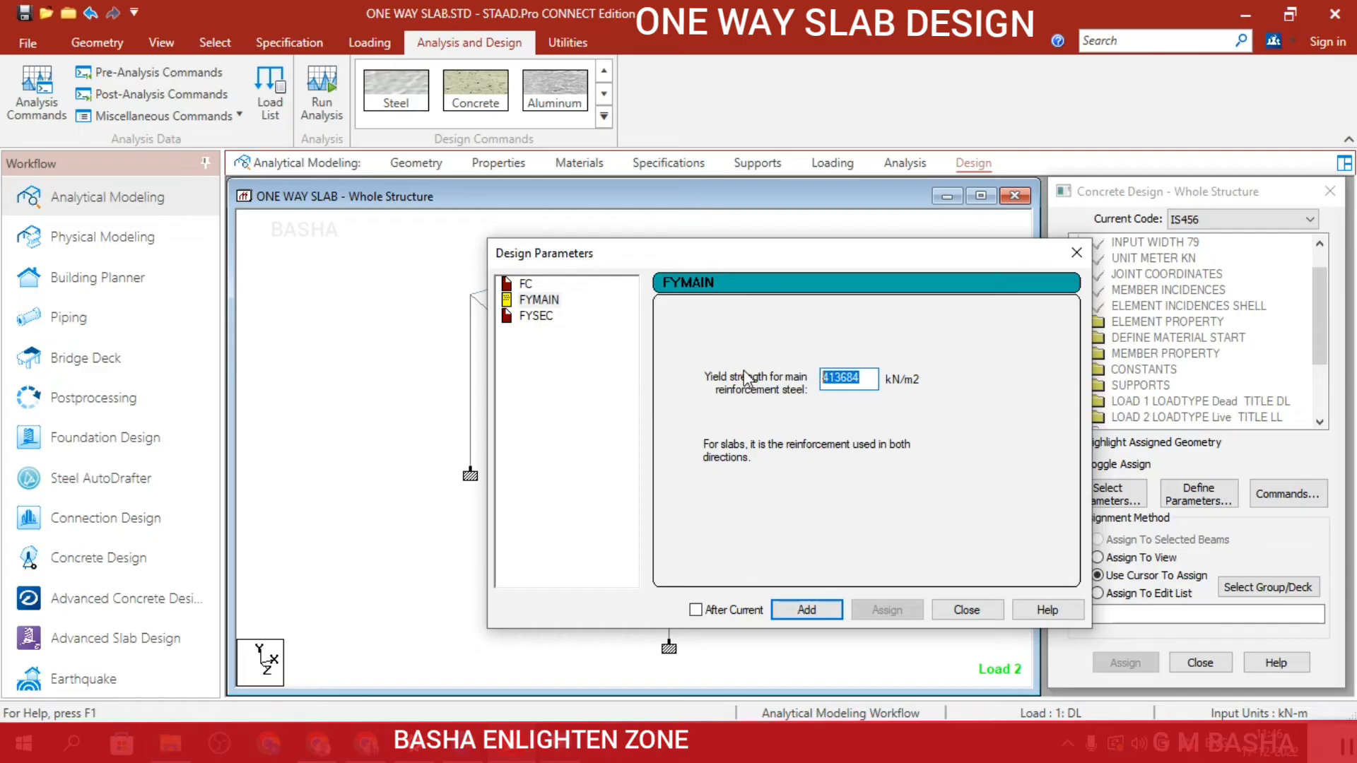
pyautogui.write('415000')
pyautogui.click(804, 609)
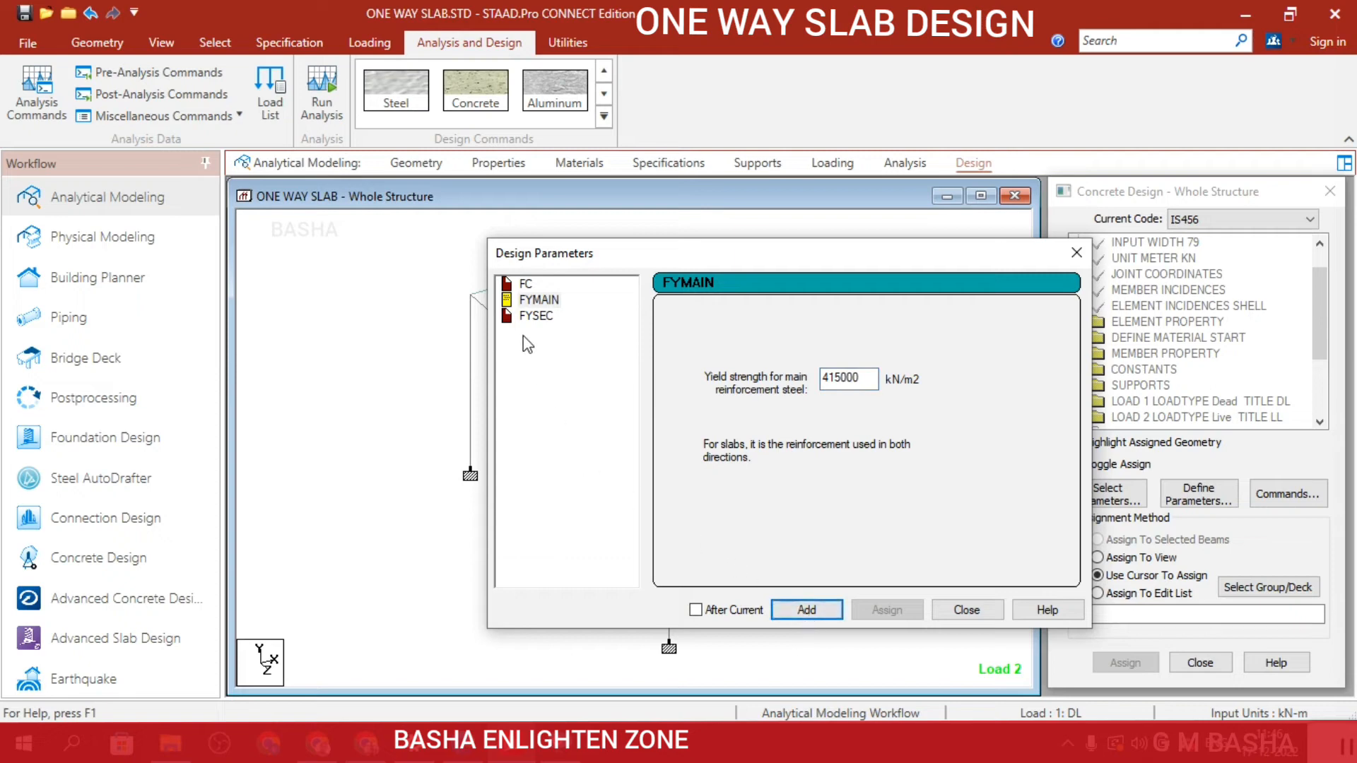
# Add the FYSEC parameter with a shear reinforcement yield strength of 415000 kN/m2 and finish defining parameters.
pyautogui.click(531, 315)
pyautogui.click(872, 381)
pyautogui.moveTo(872, 380); pyautogui.dragTo(756, 371)
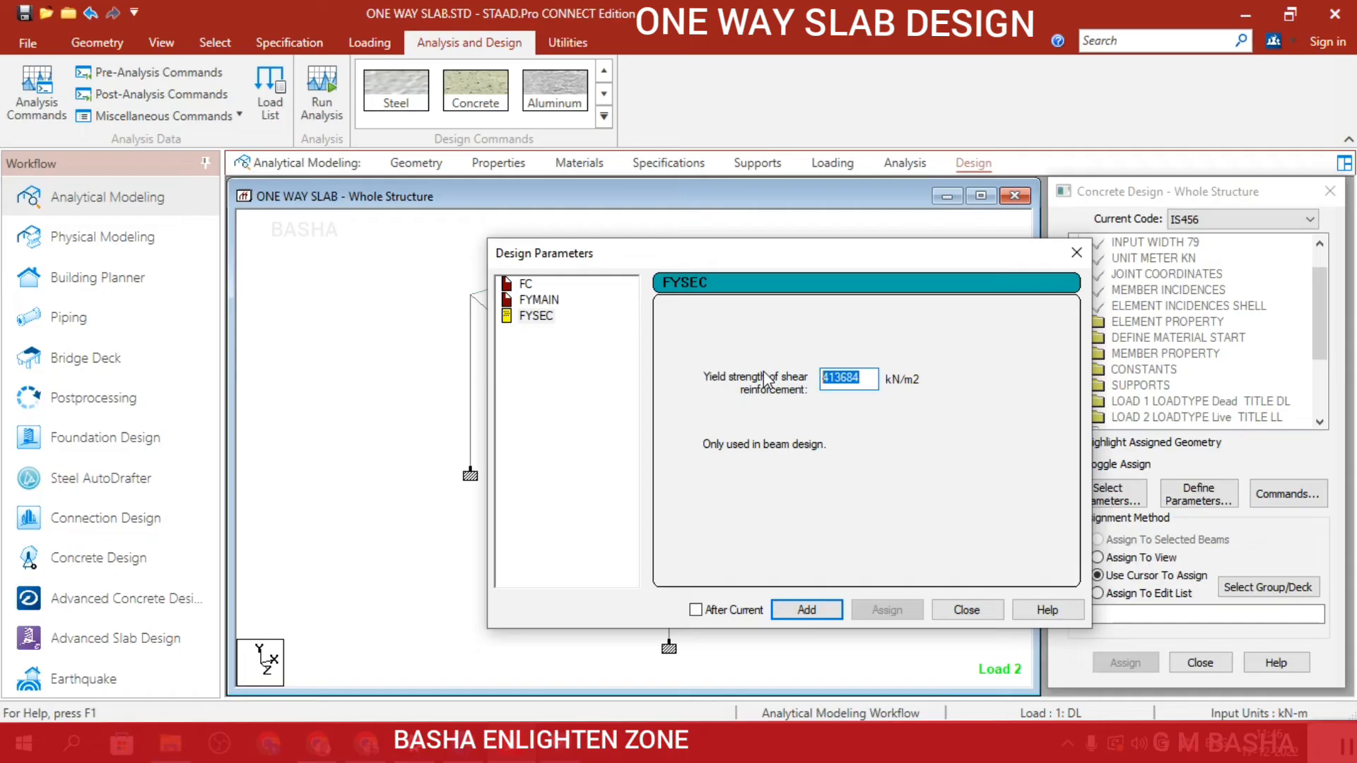
pyautogui.write('415000')
pyautogui.click(956, 604)
pyautogui.scroll(-3, 1209, 364)
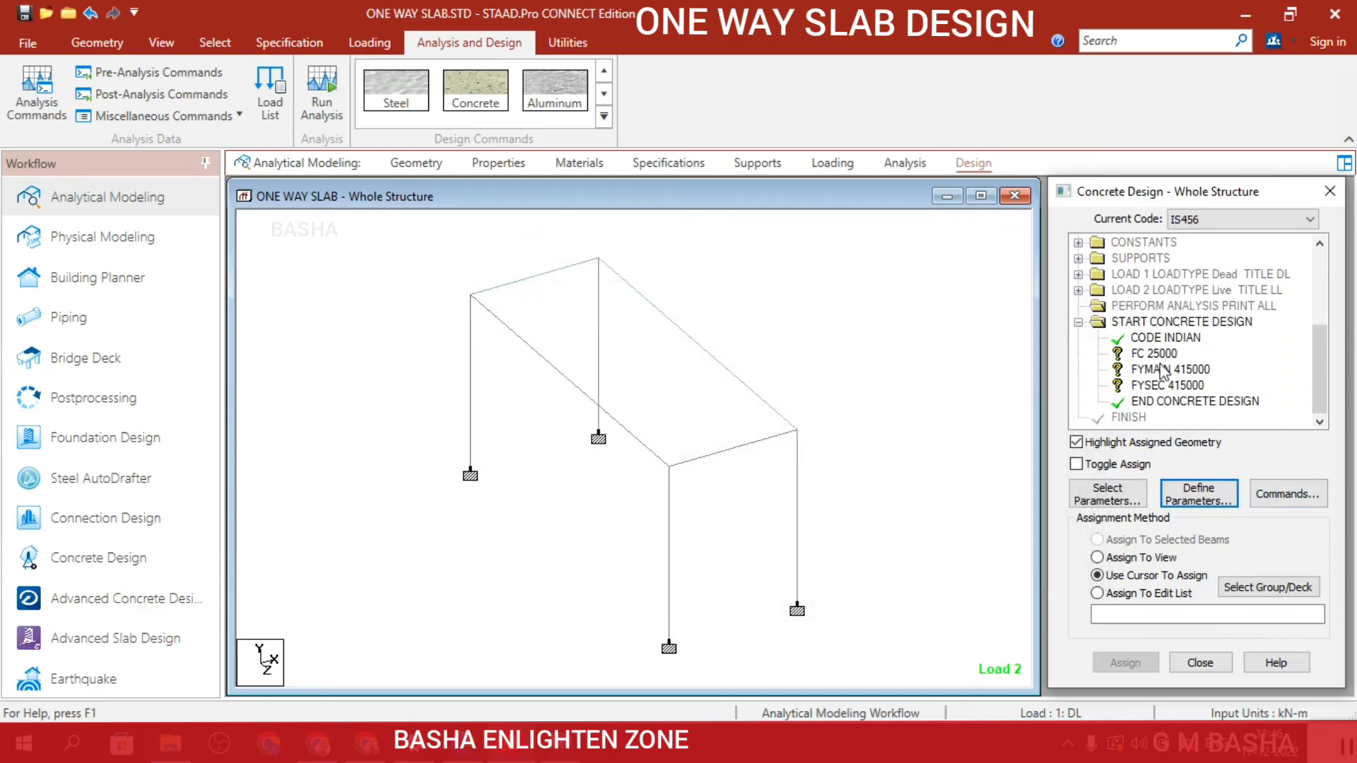
# Add the Design Beam and Design Column commands to the concrete design.
pyautogui.click(1262, 500)
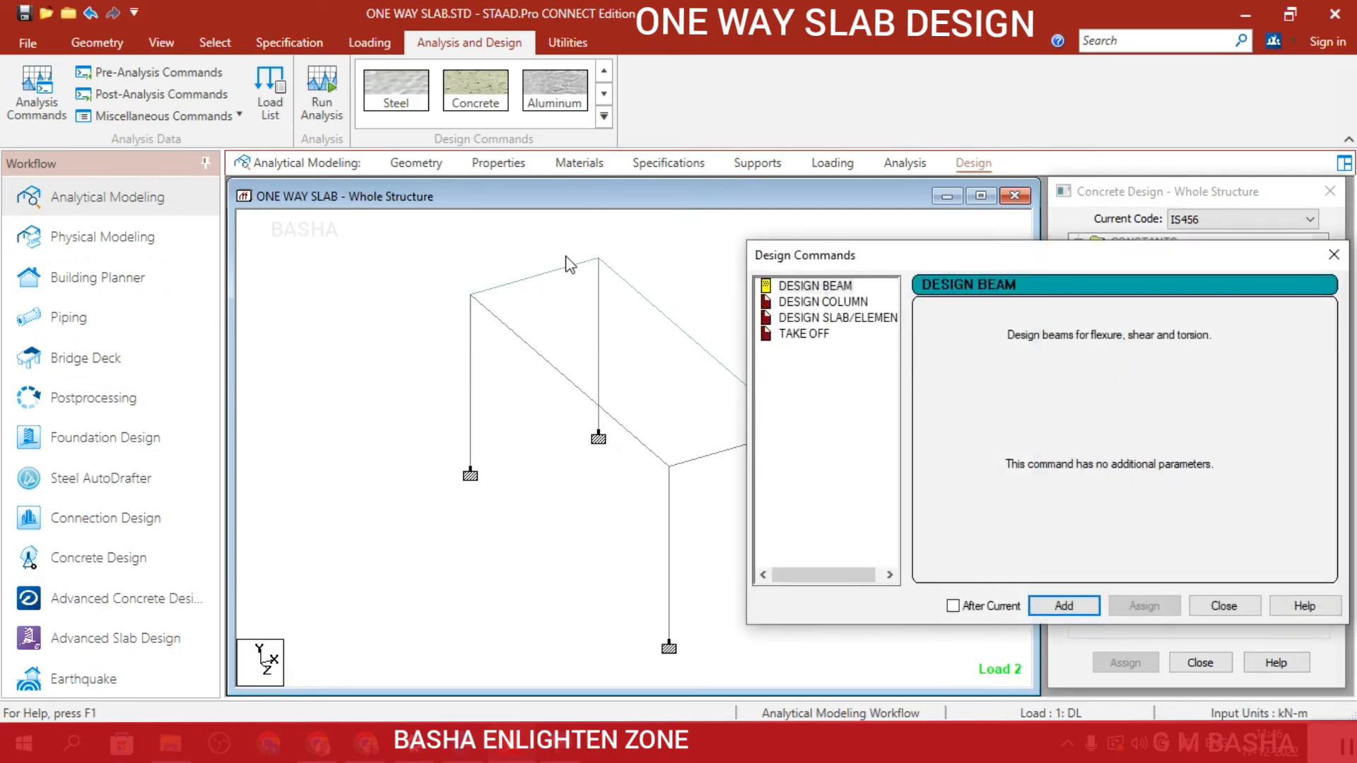
pyautogui.click(790, 287)
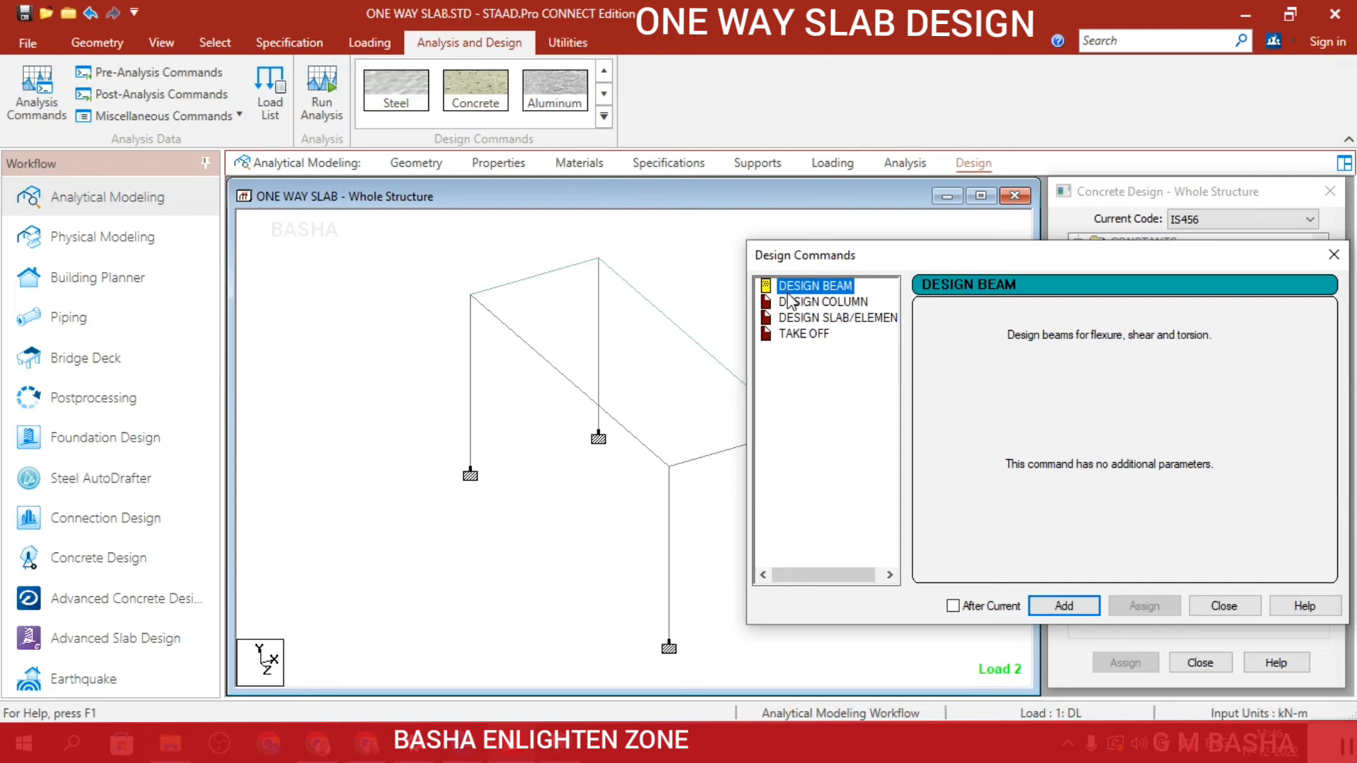
pyautogui.click(1062, 609)
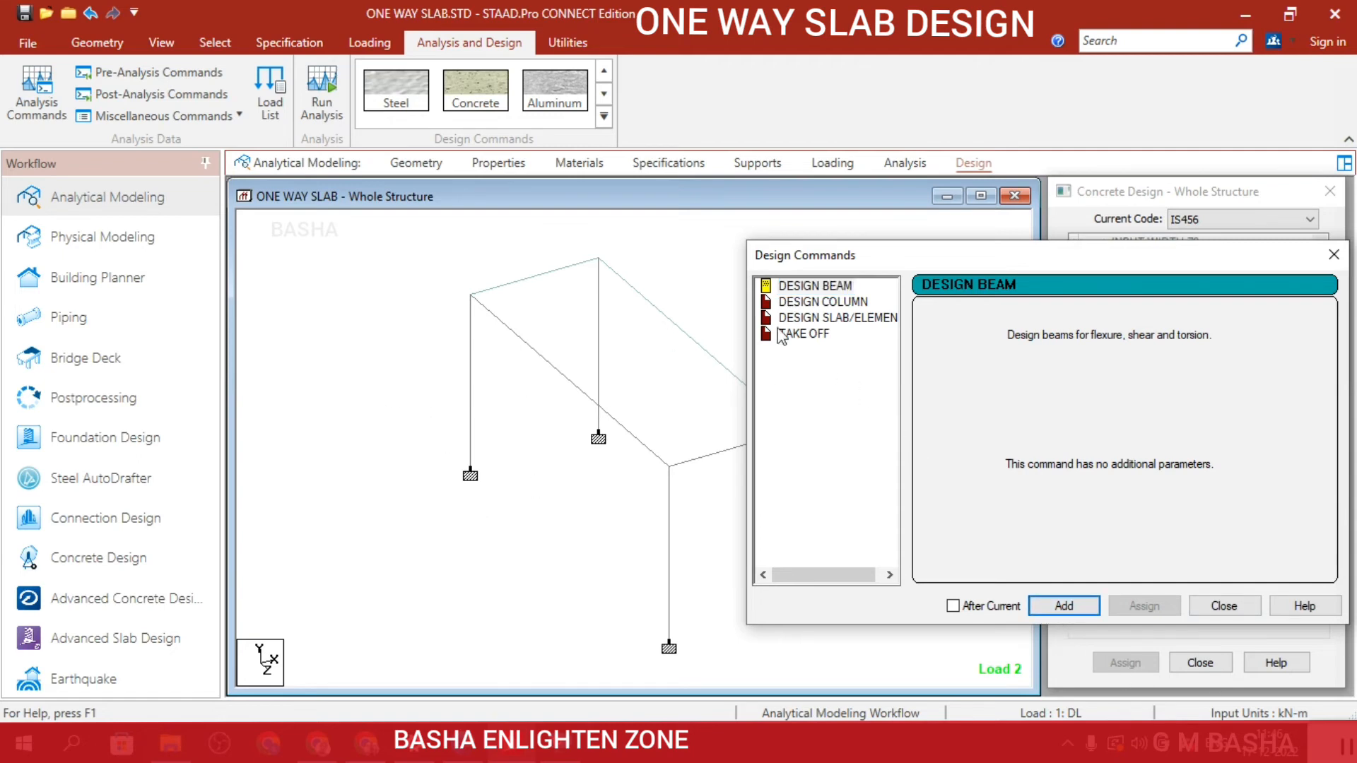
pyautogui.click(838, 302)
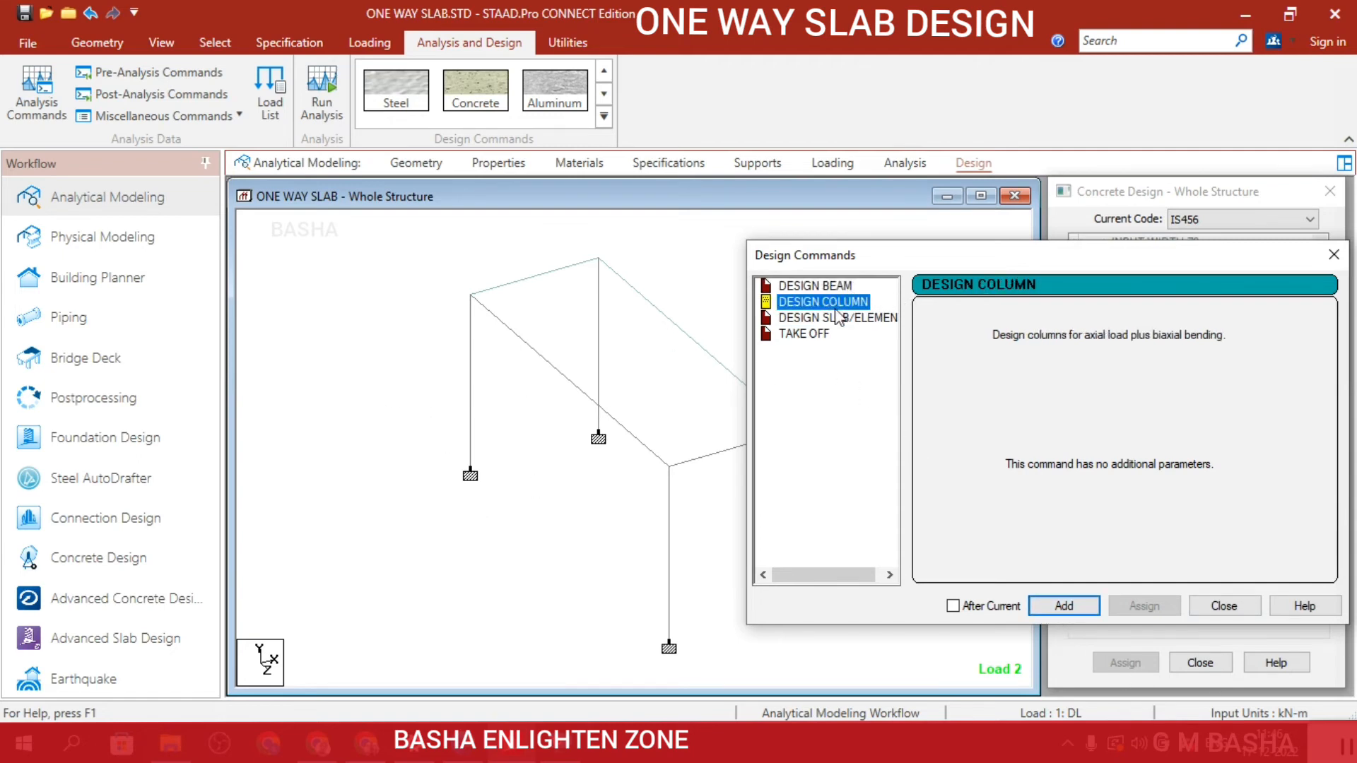
pyautogui.click(1094, 606)
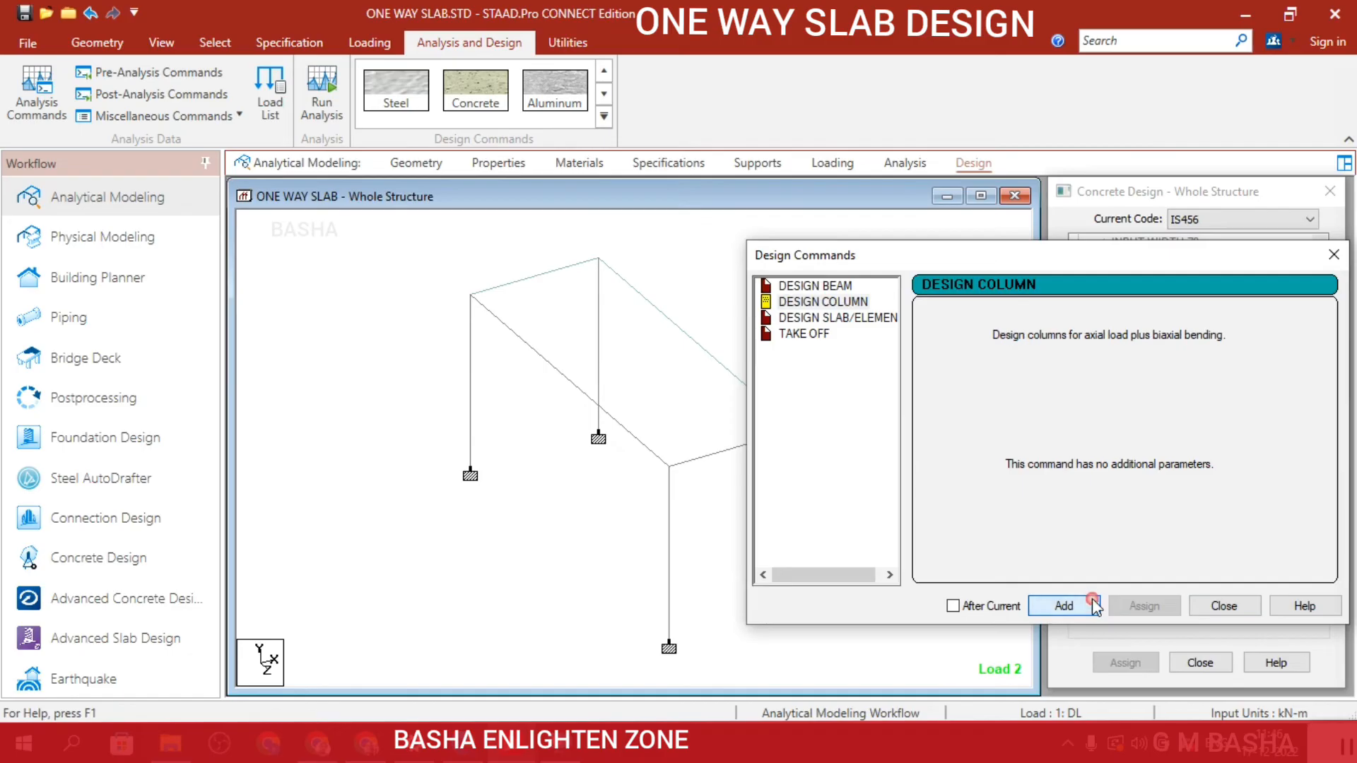
# Add the Design Slab/Element and Take Off commands to the concrete design and close the design commands.
pyautogui.click(822, 323)
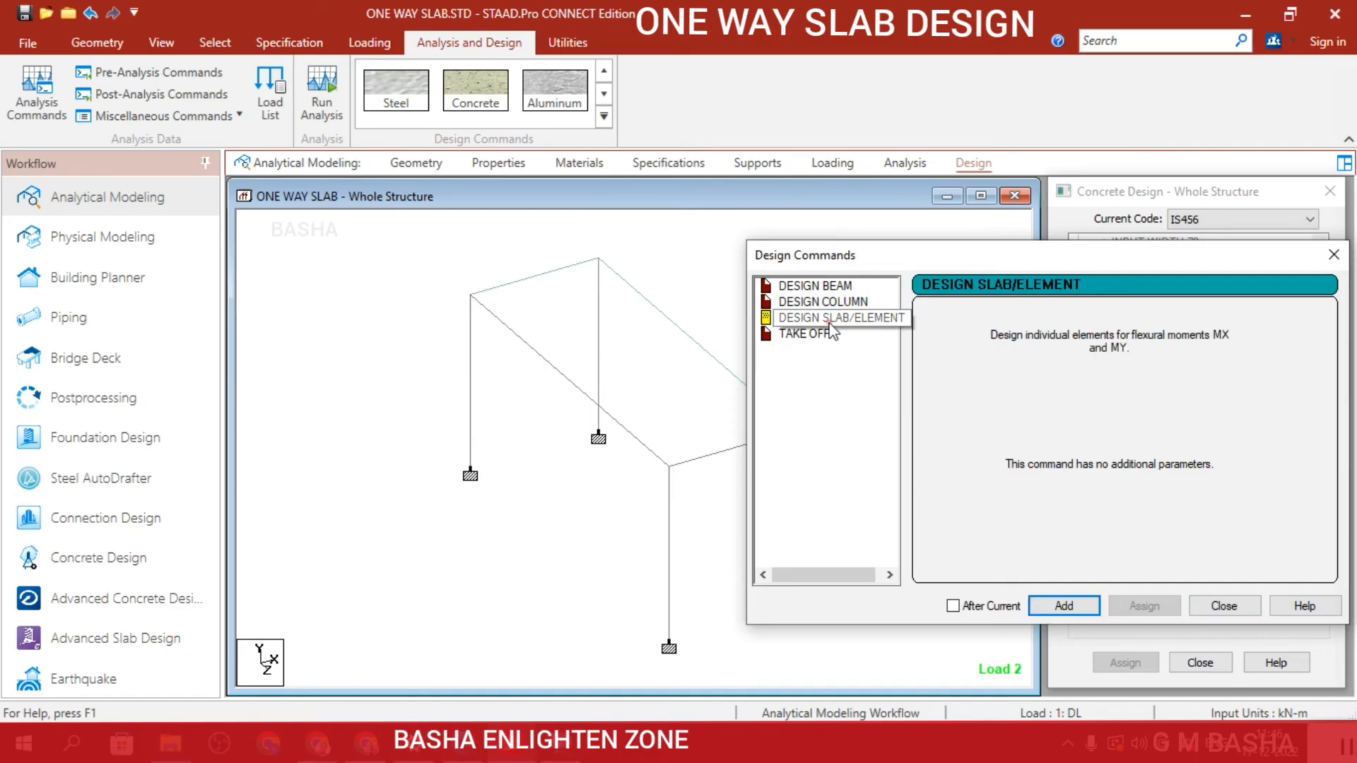
pyautogui.click(1066, 607)
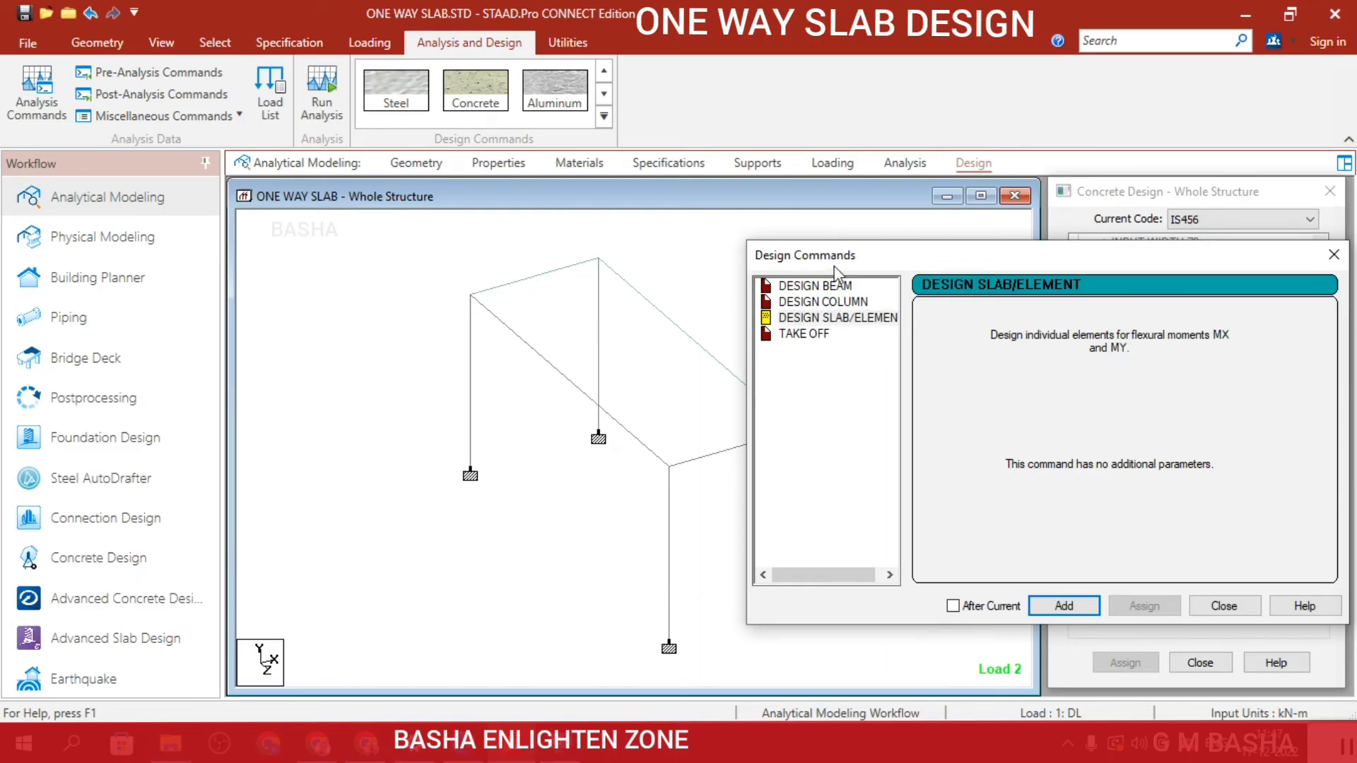
pyautogui.click(822, 336)
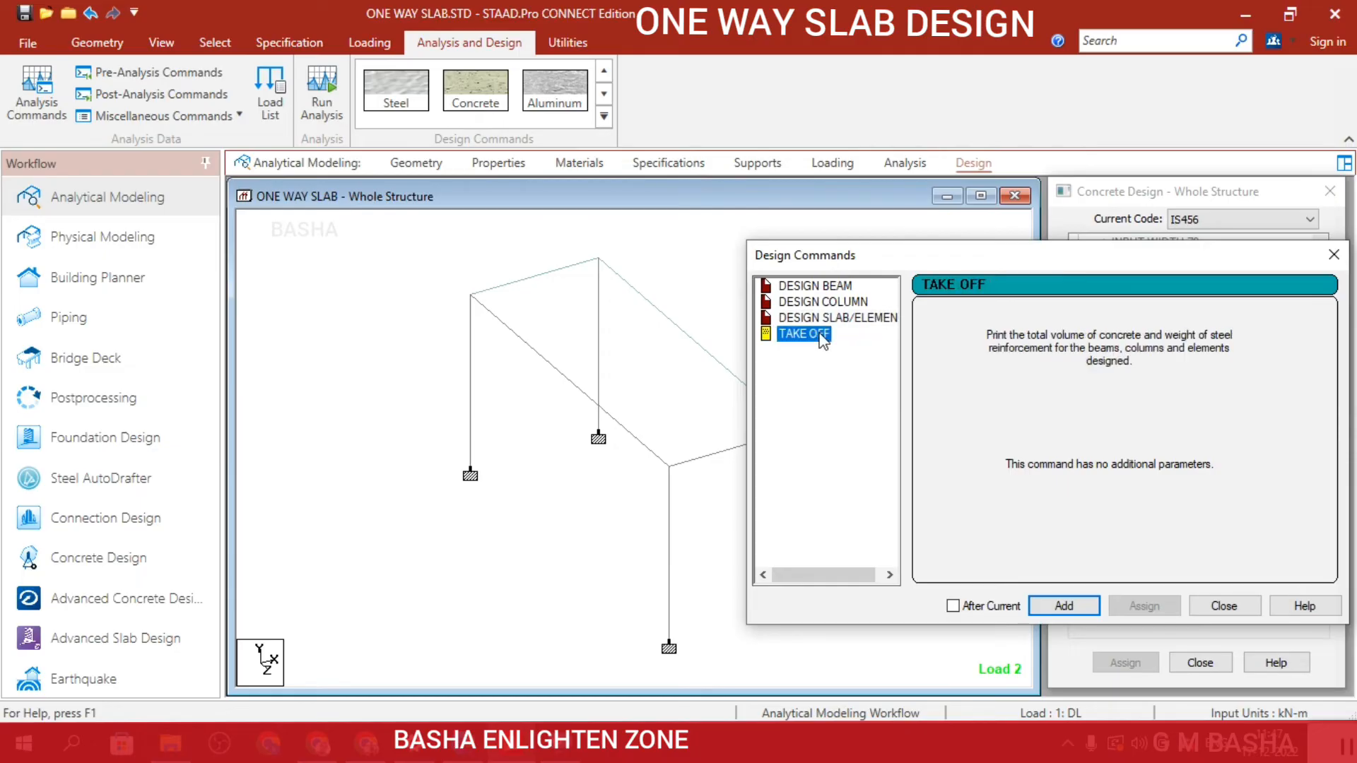
pyautogui.click(1065, 606)
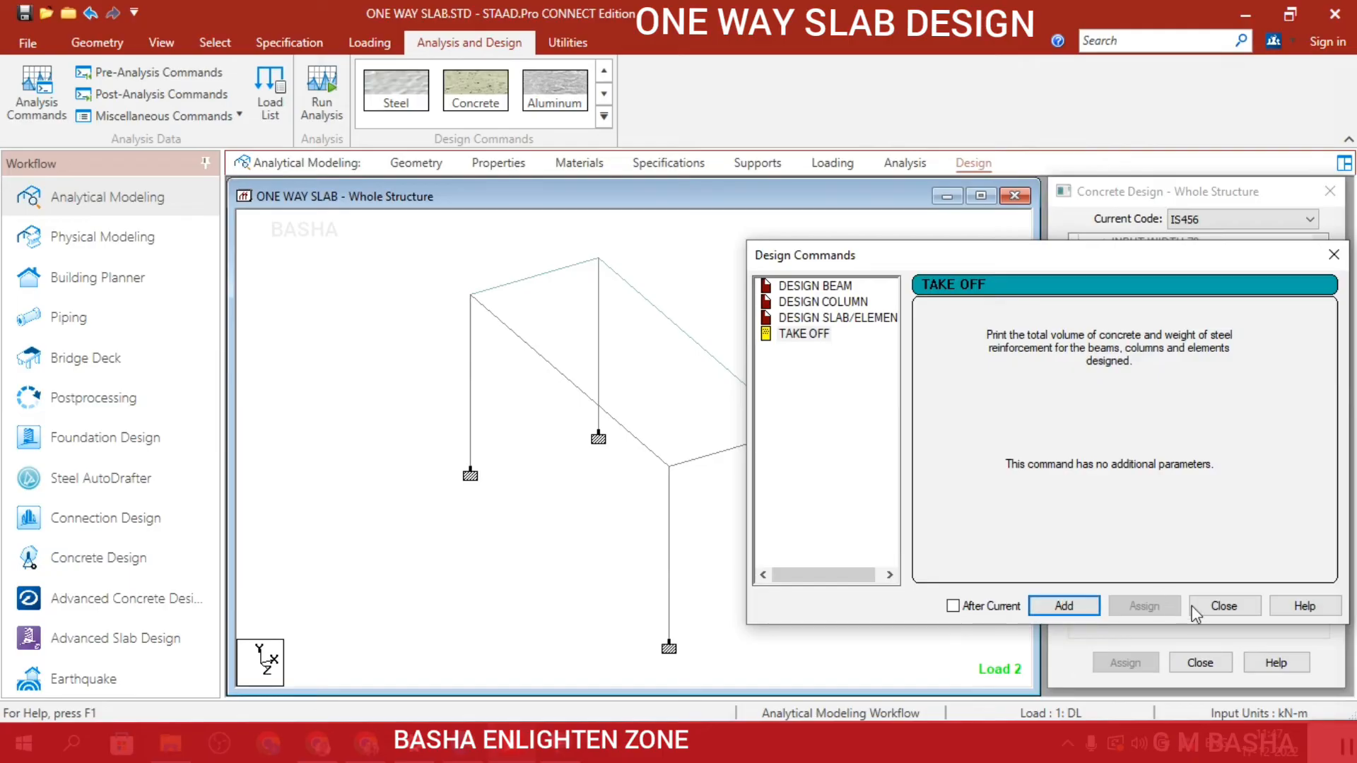
pyautogui.click(1224, 607)
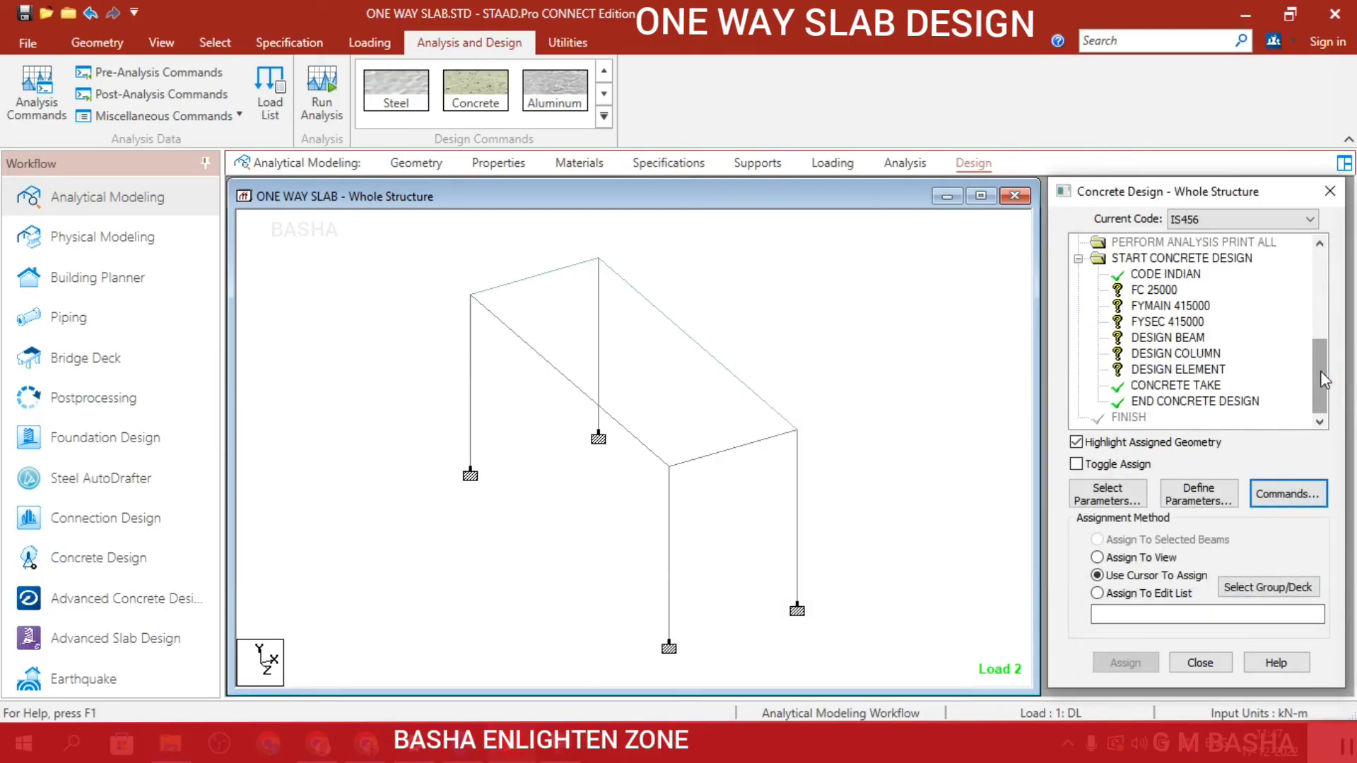
# Assign the FC 25000 concrete strength parameter to the whole structure with the Assign To View method.
pyautogui.click(1150, 294)
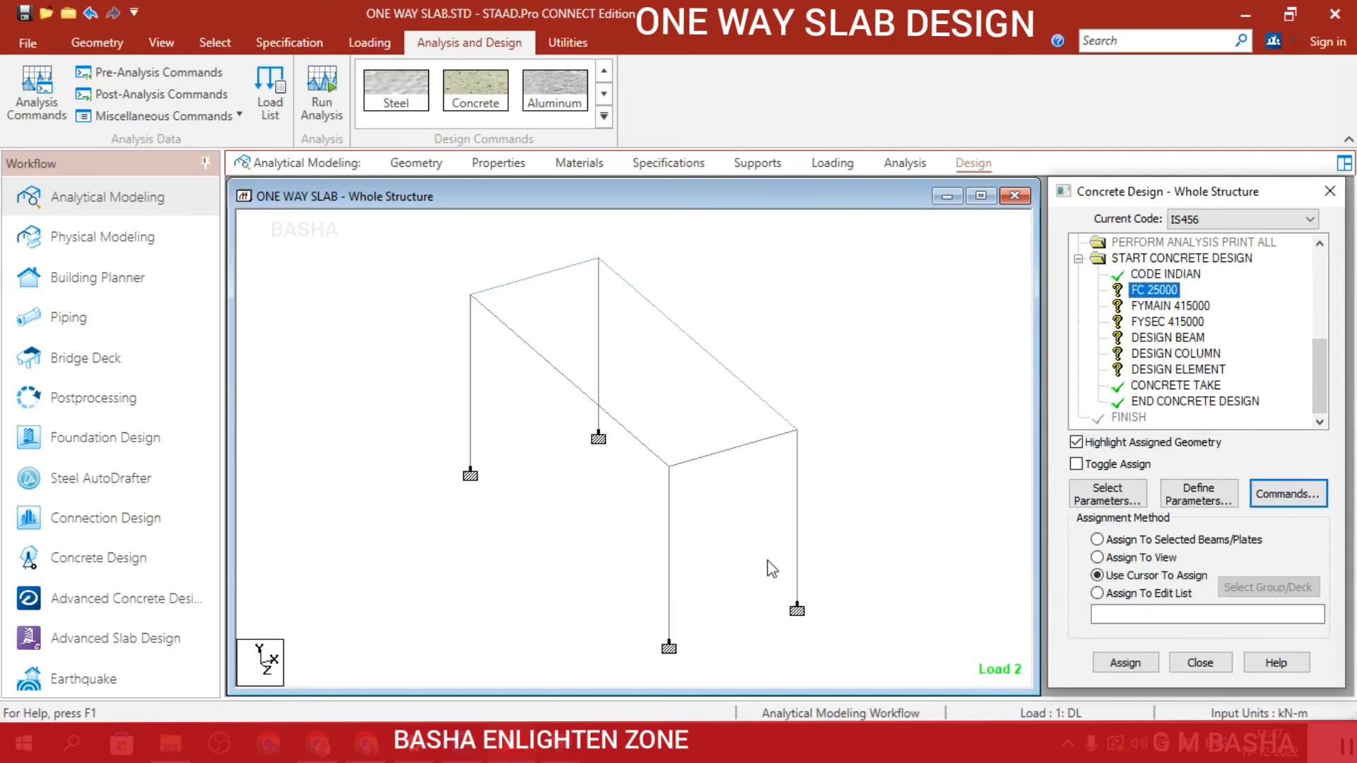
pyautogui.click(1117, 560)
pyautogui.click(1123, 662)
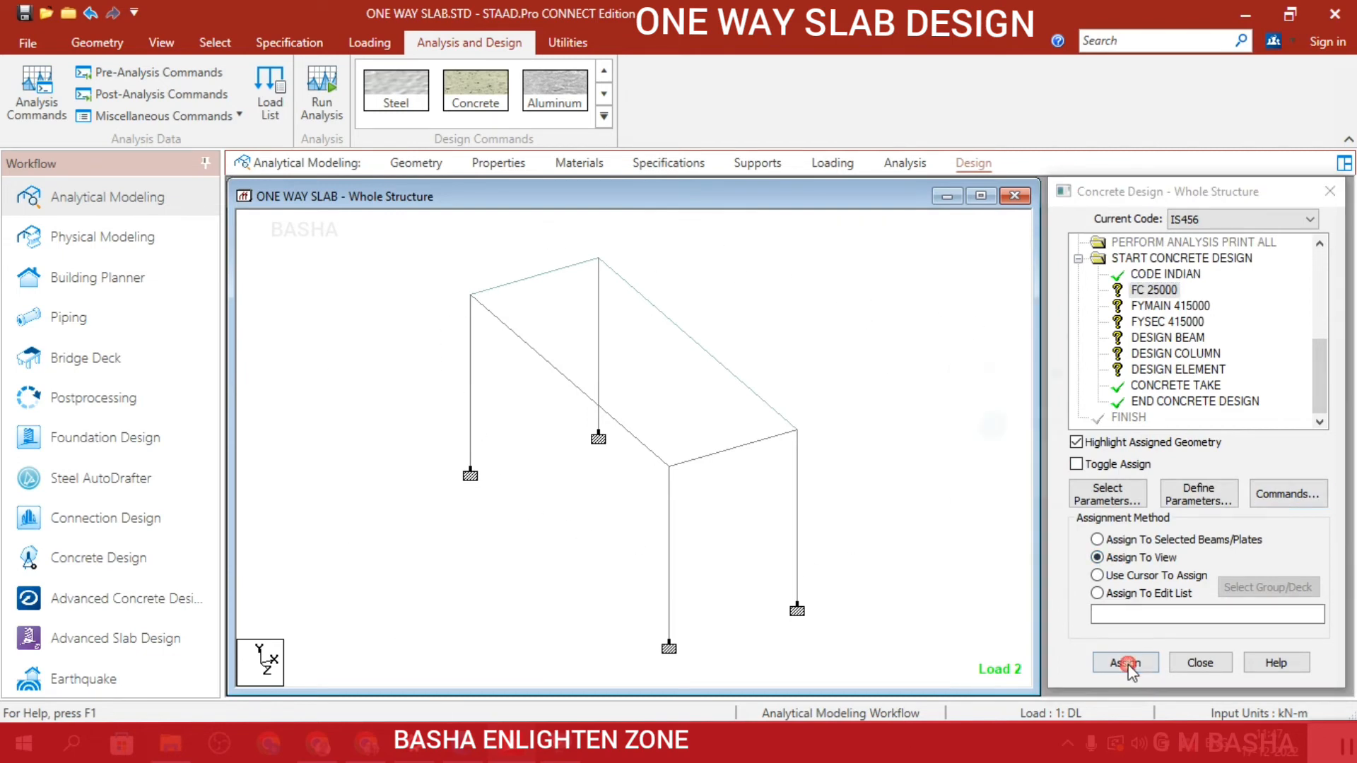
pyautogui.click(1202, 483)
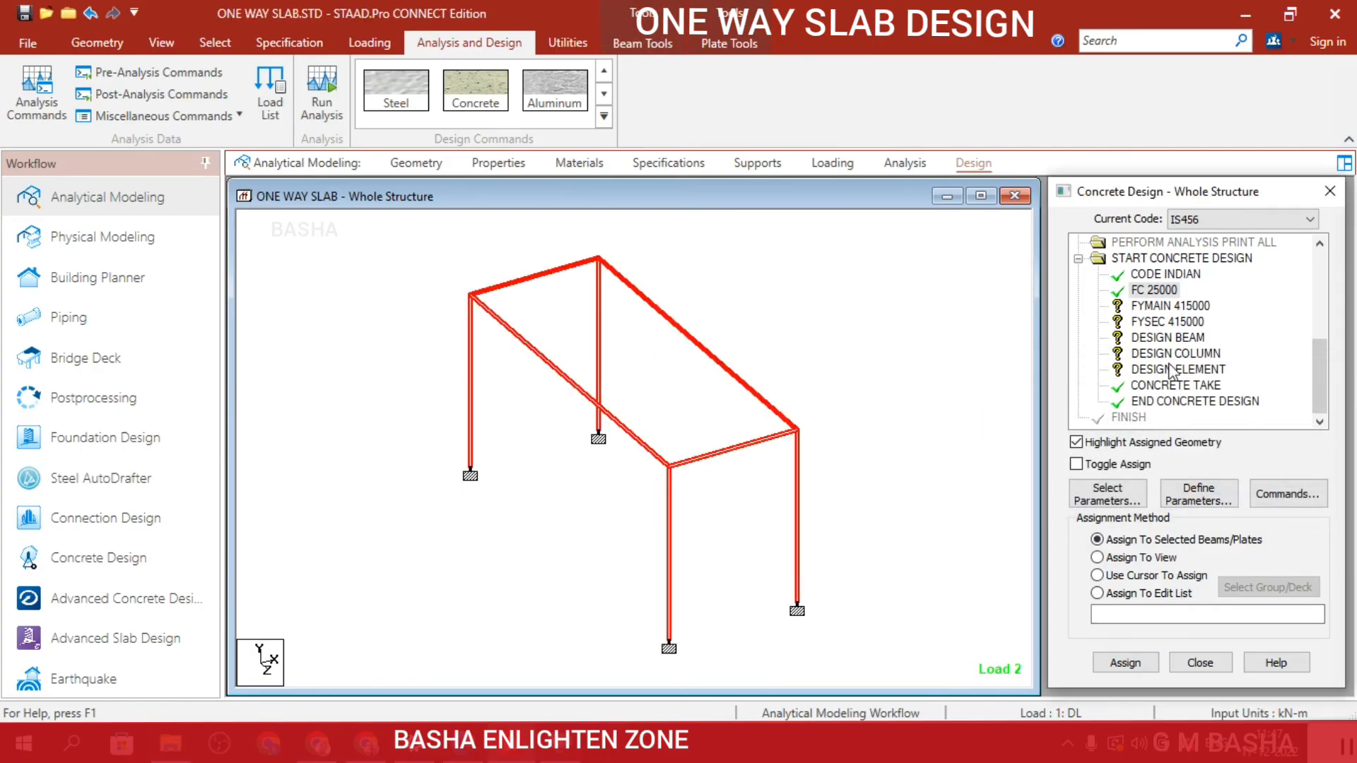
# Assign the FYMAIN 415000 main reinforcement parameter to the whole structure with the Assign To View method.
pyautogui.click(1171, 305)
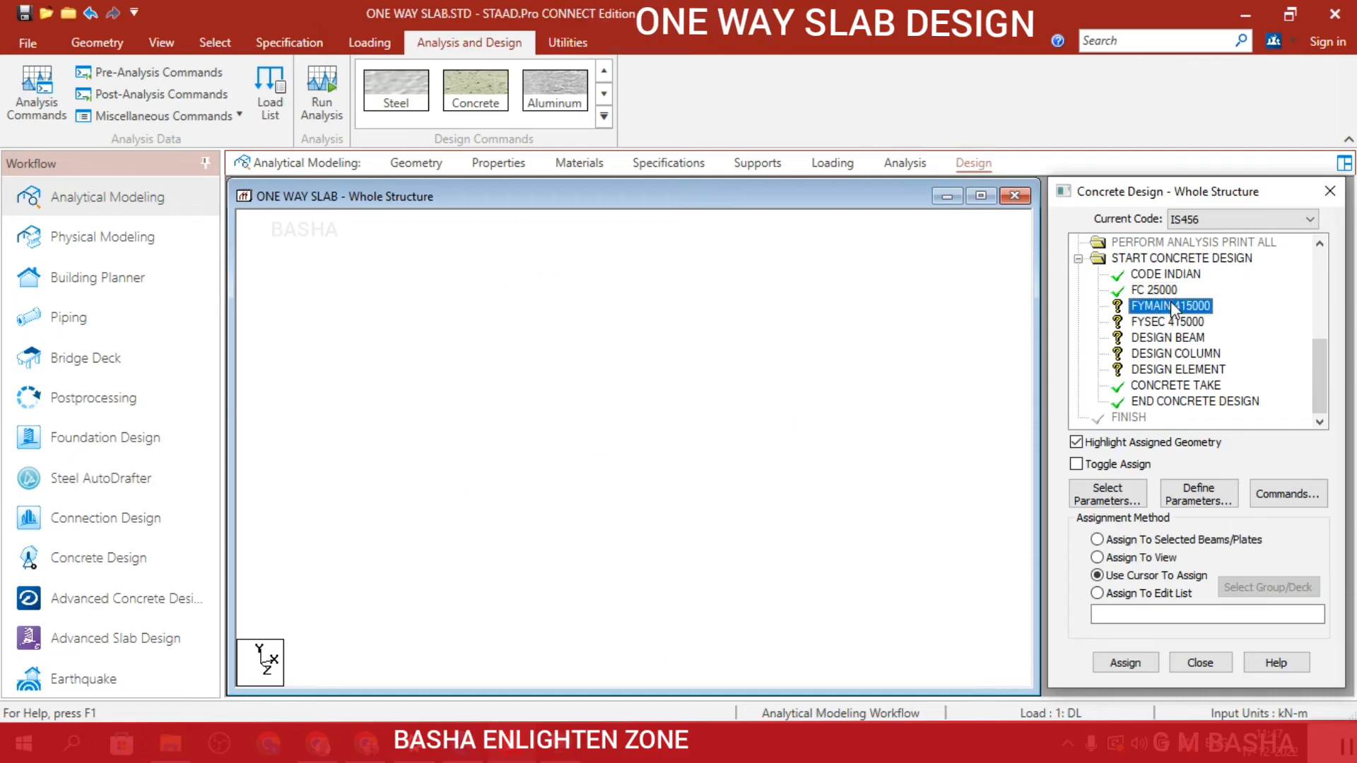
pyautogui.click(1156, 560)
pyautogui.click(1125, 662)
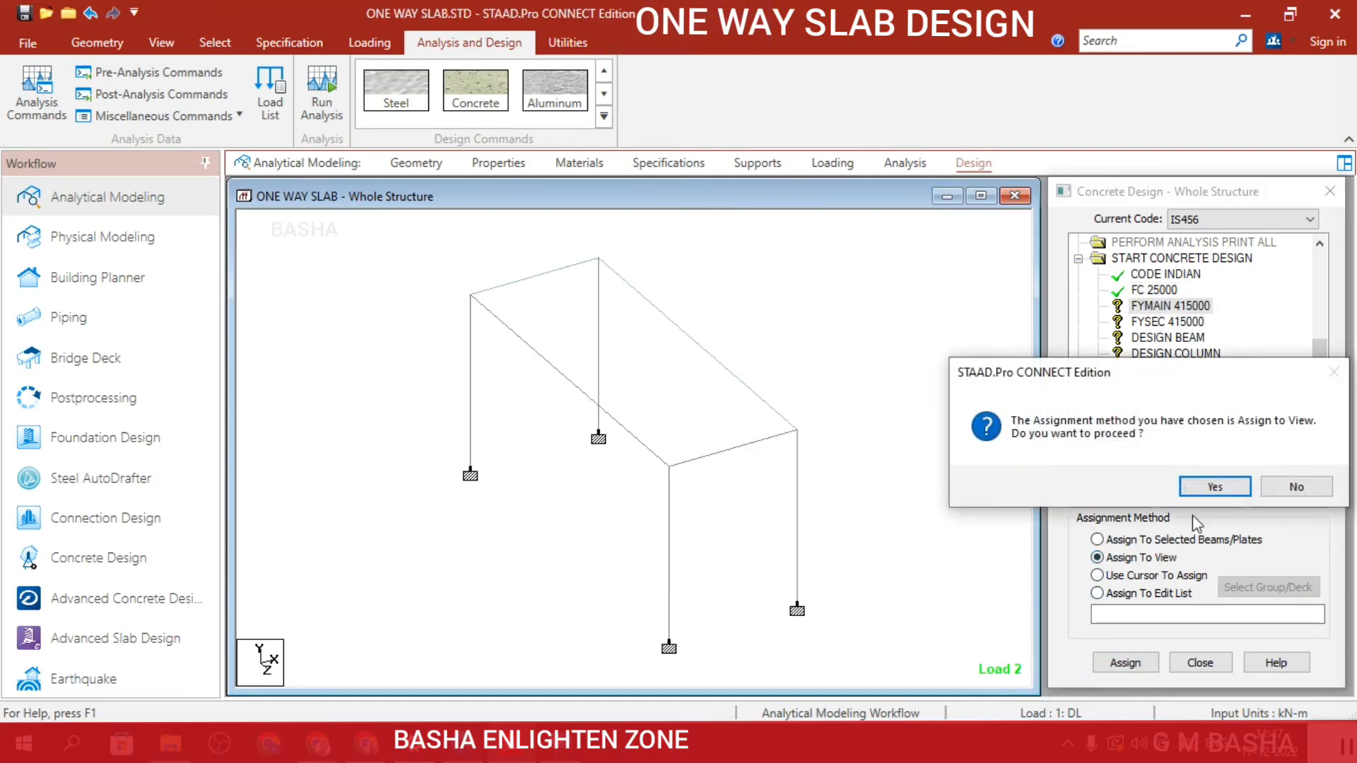
pyautogui.click(1201, 489)
# Assign the FYSEC 415000 shear reinforcement parameter to the whole view and clear the member selection.
pyautogui.click(1159, 323)
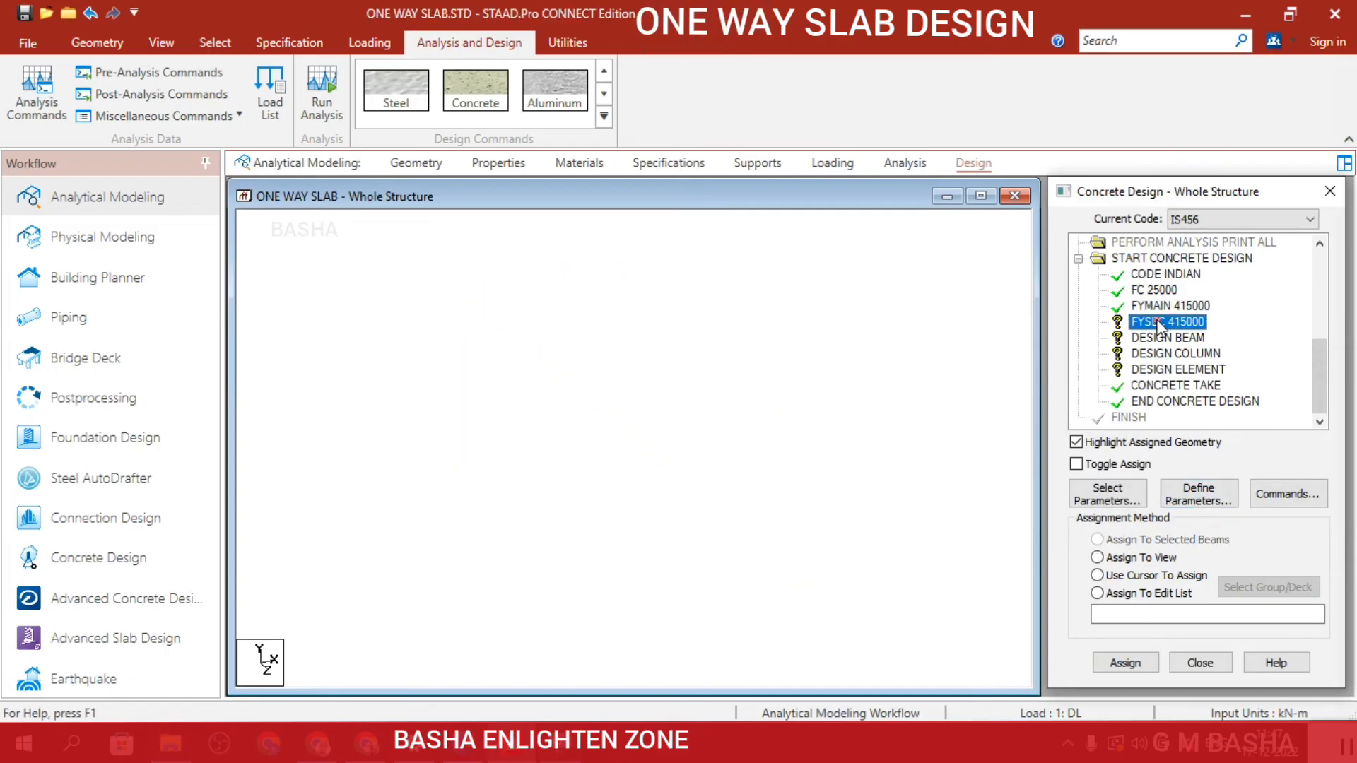
pyautogui.click(1162, 560)
pyautogui.click(1125, 662)
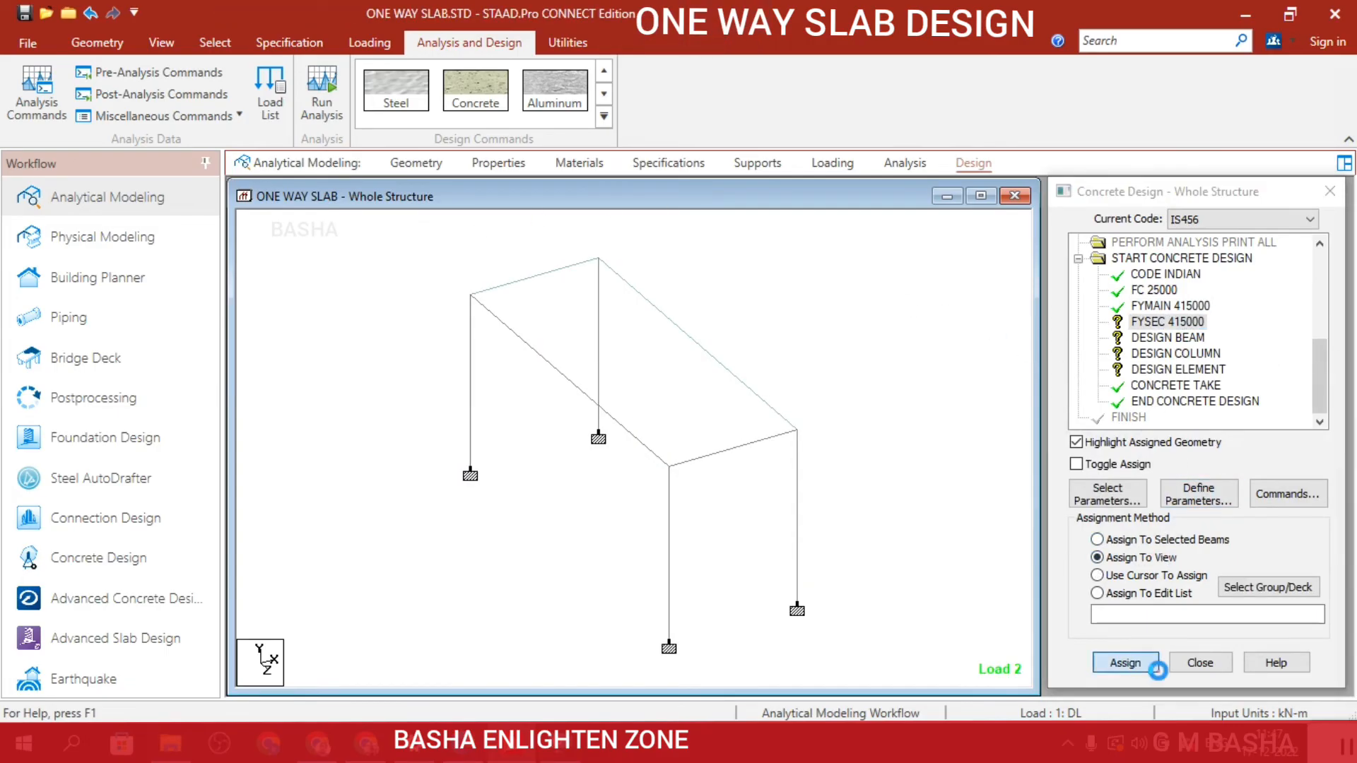
pyautogui.click(1214, 487)
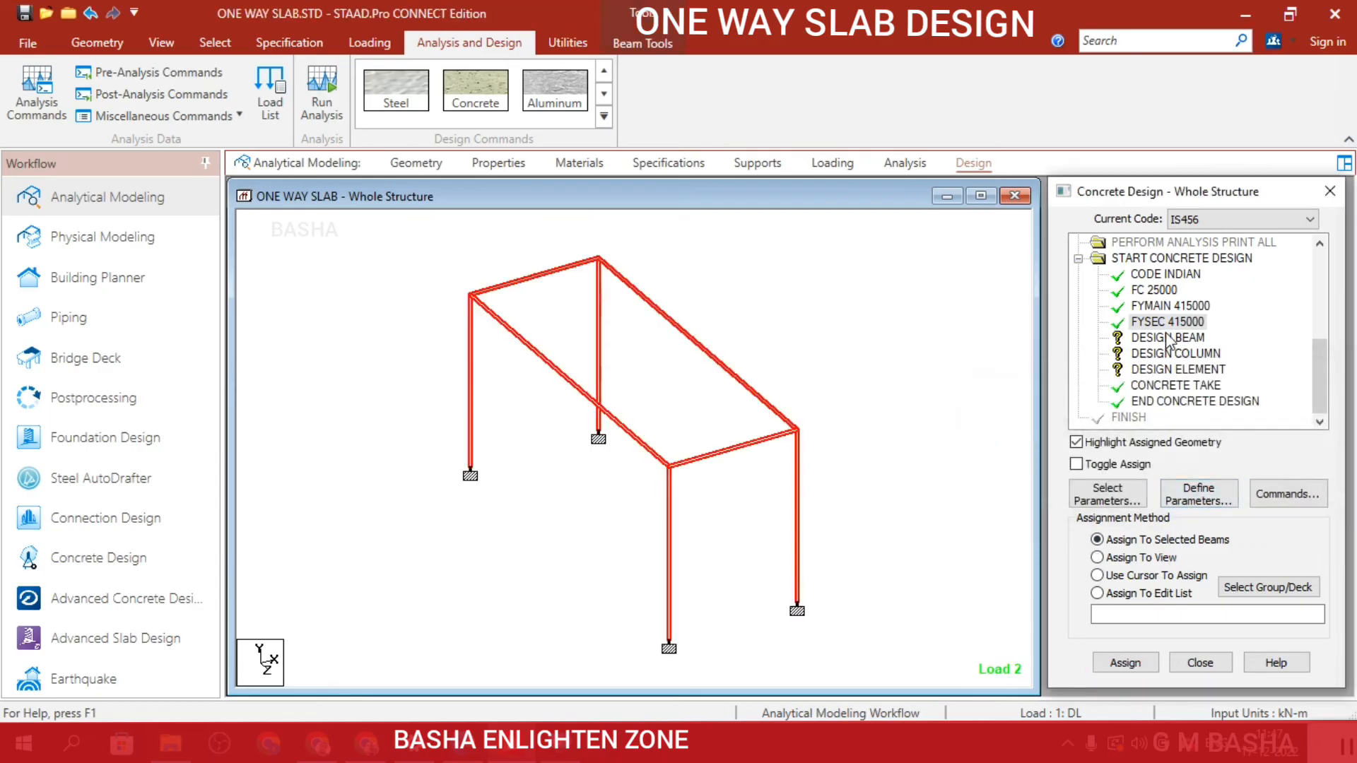
pyautogui.click(1004, 364)
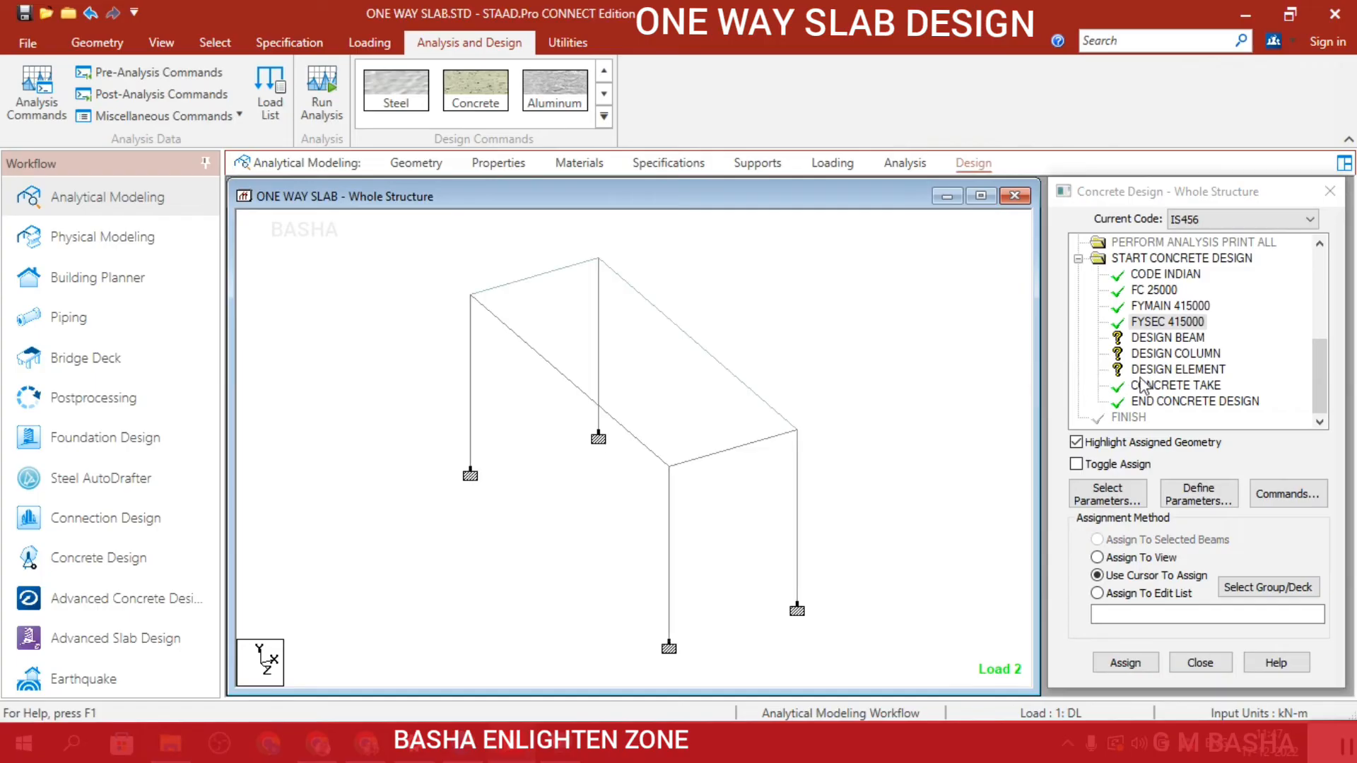
# Assign the Design Beam command to the four beams by selecting members parallel to XZ, and make Design Column the active command.
pyautogui.click(1161, 340)
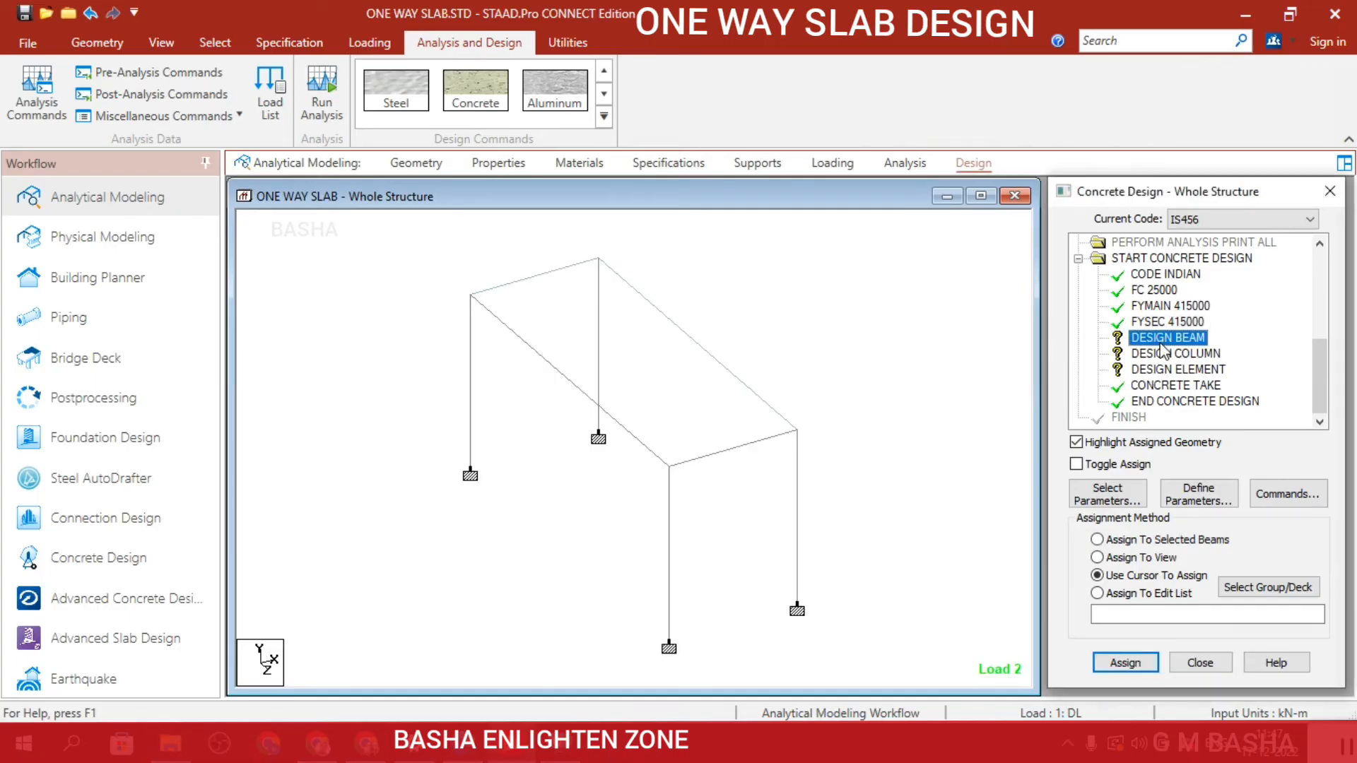
pyautogui.click(227, 49)
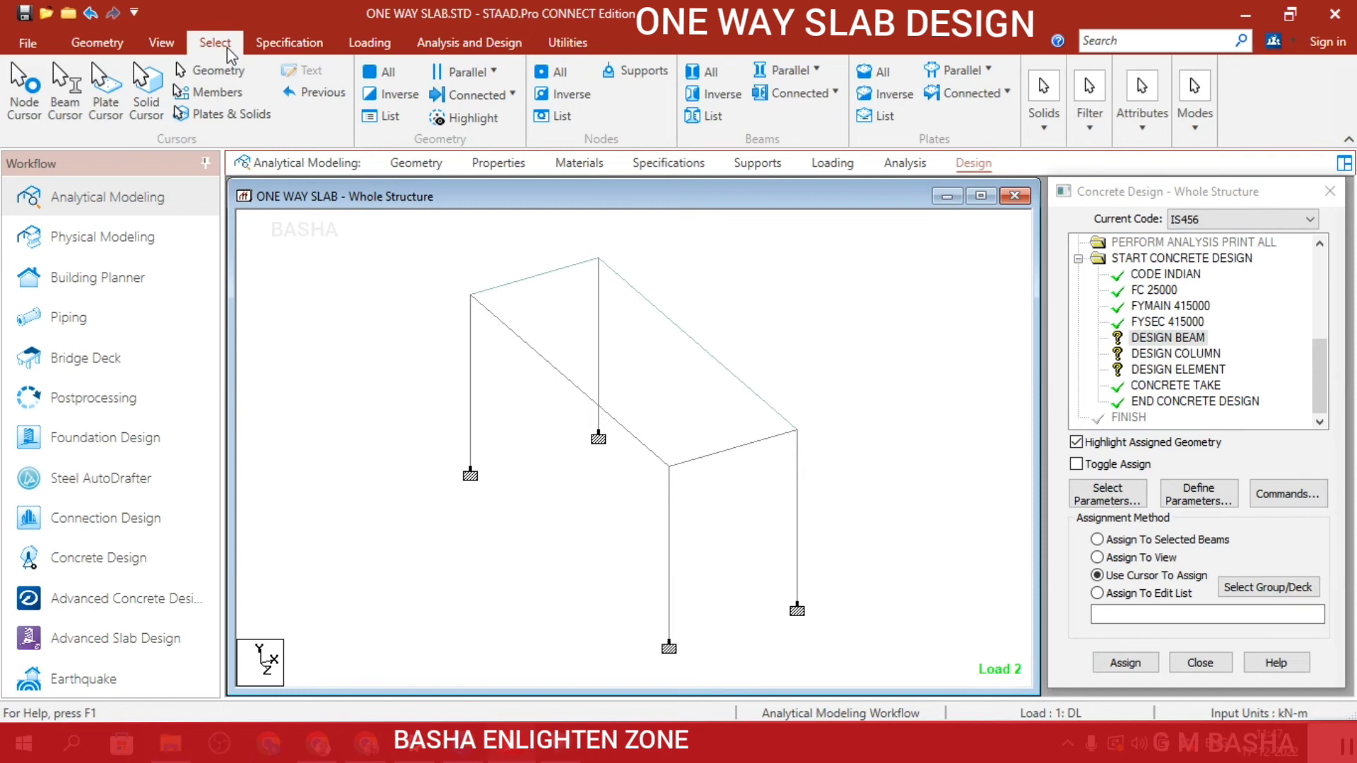
pyautogui.click(468, 72)
pyautogui.click(483, 156)
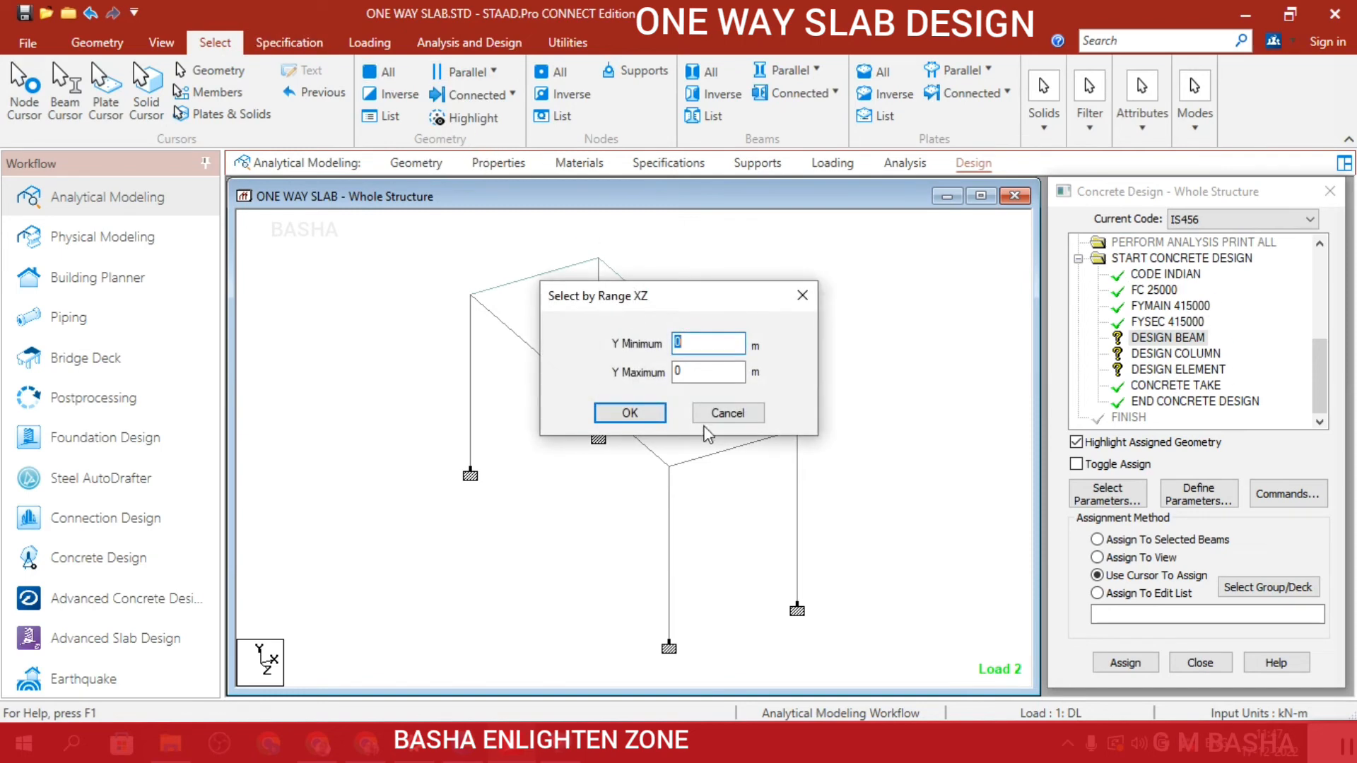
pyautogui.click(650, 414)
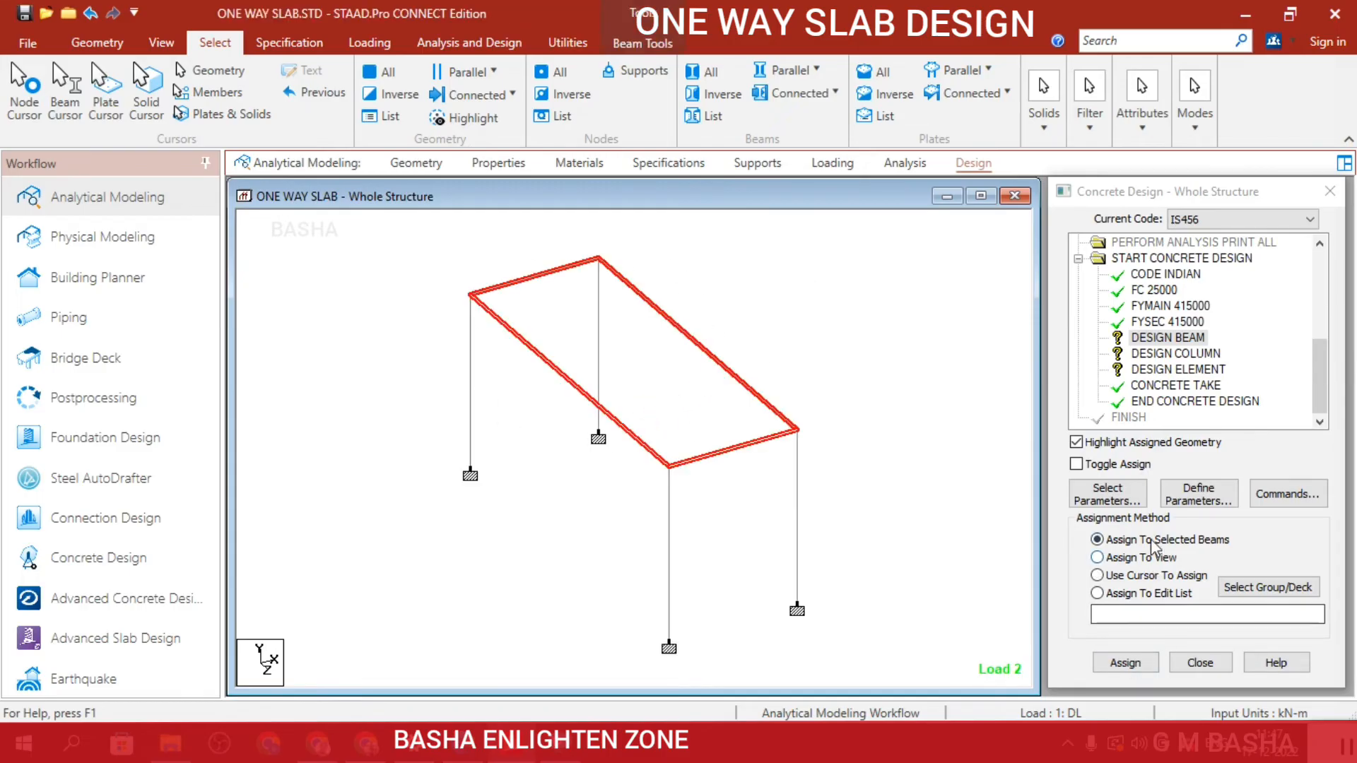
pyautogui.click(1138, 664)
pyautogui.click(1202, 489)
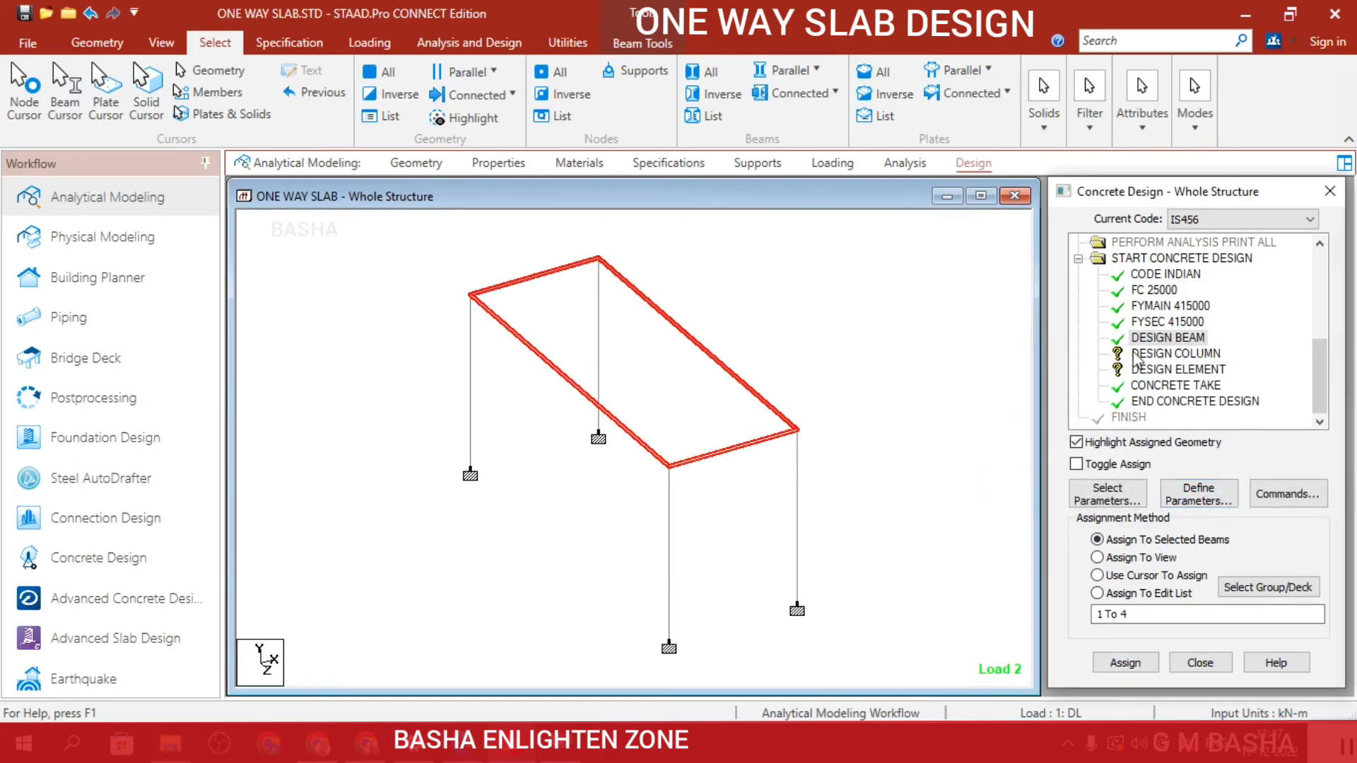
pyautogui.click(1169, 354)
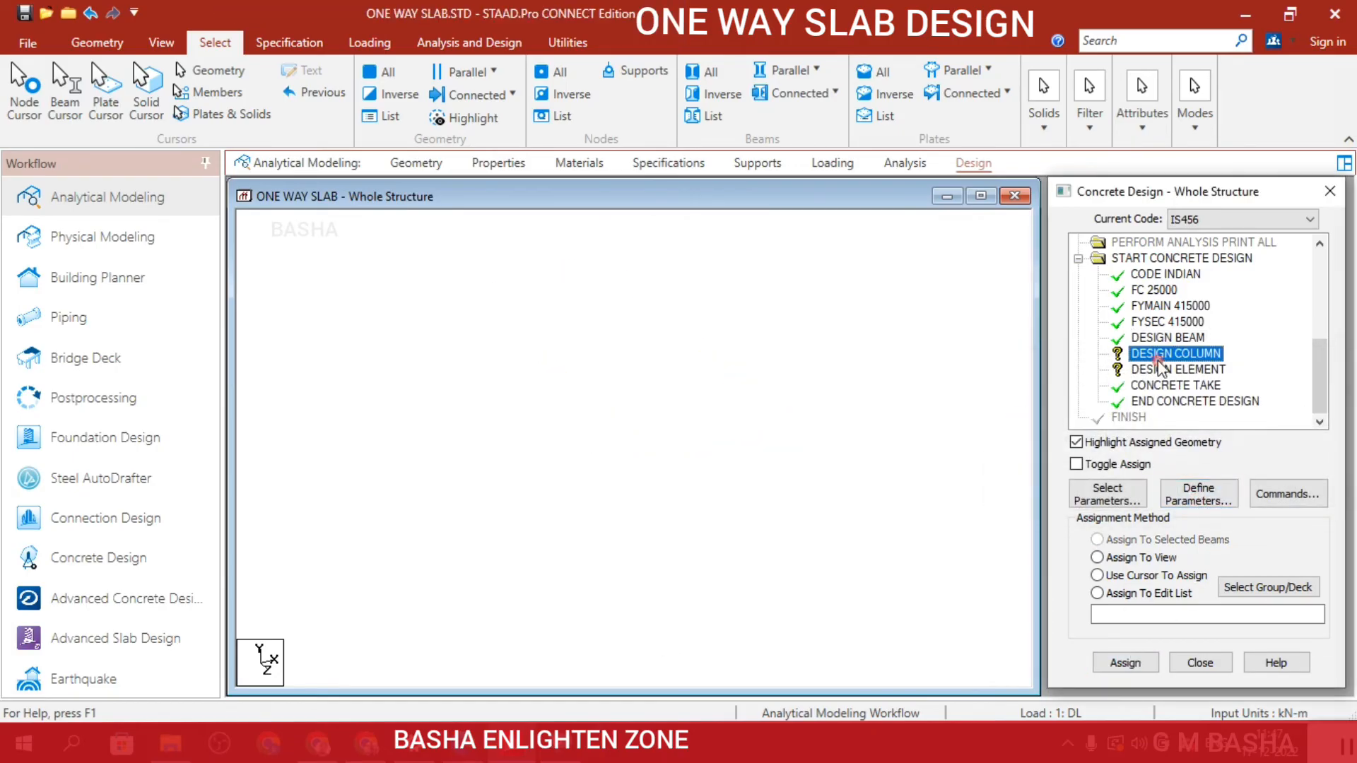
pyautogui.click(493, 72)
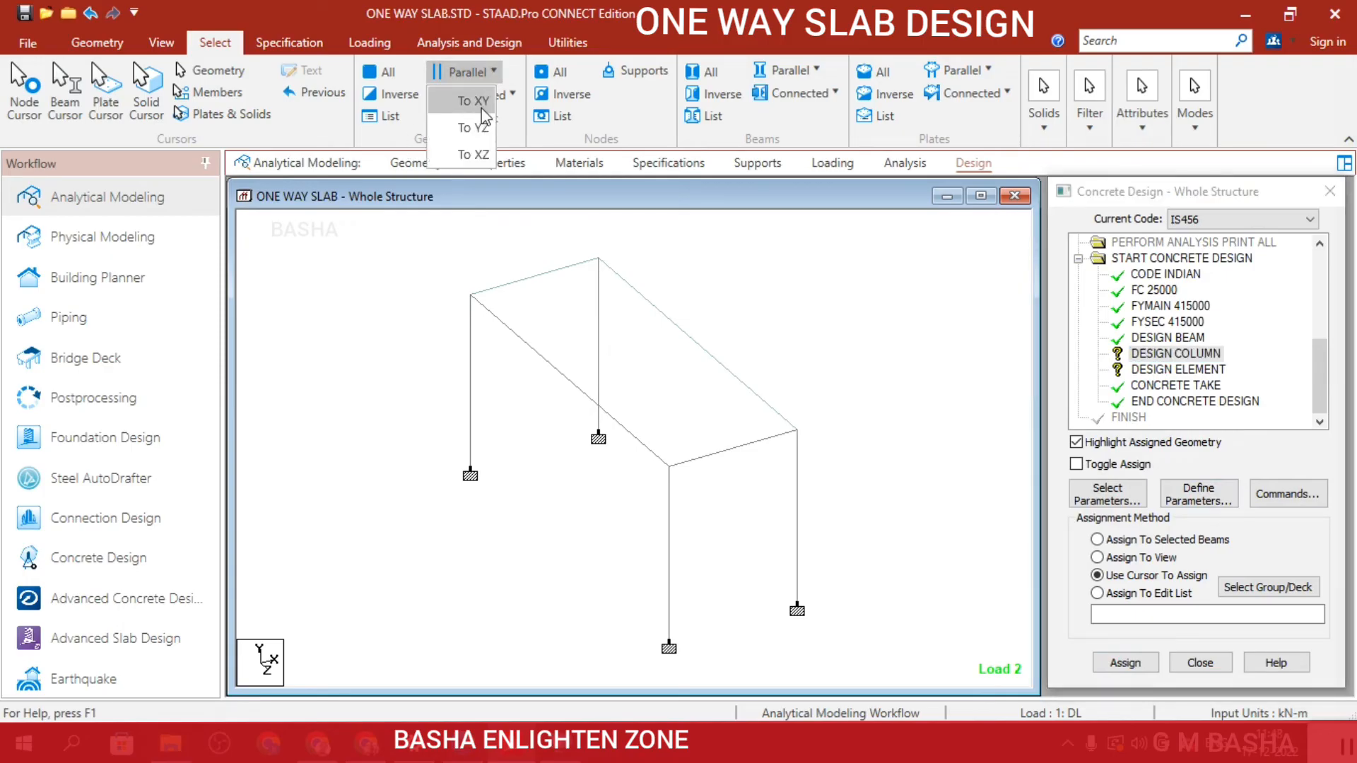
pyautogui.click(473, 100)
pyautogui.click(652, 412)
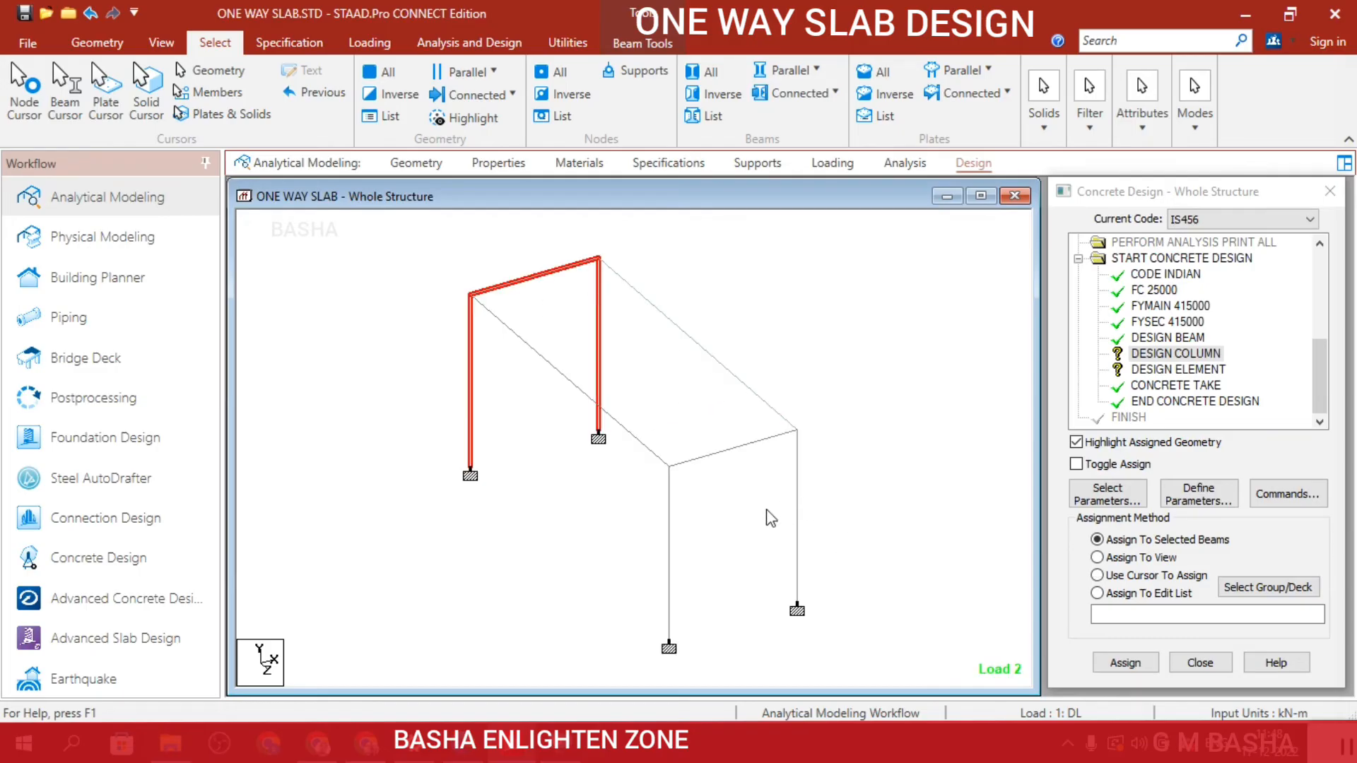
pyautogui.click(789, 321)
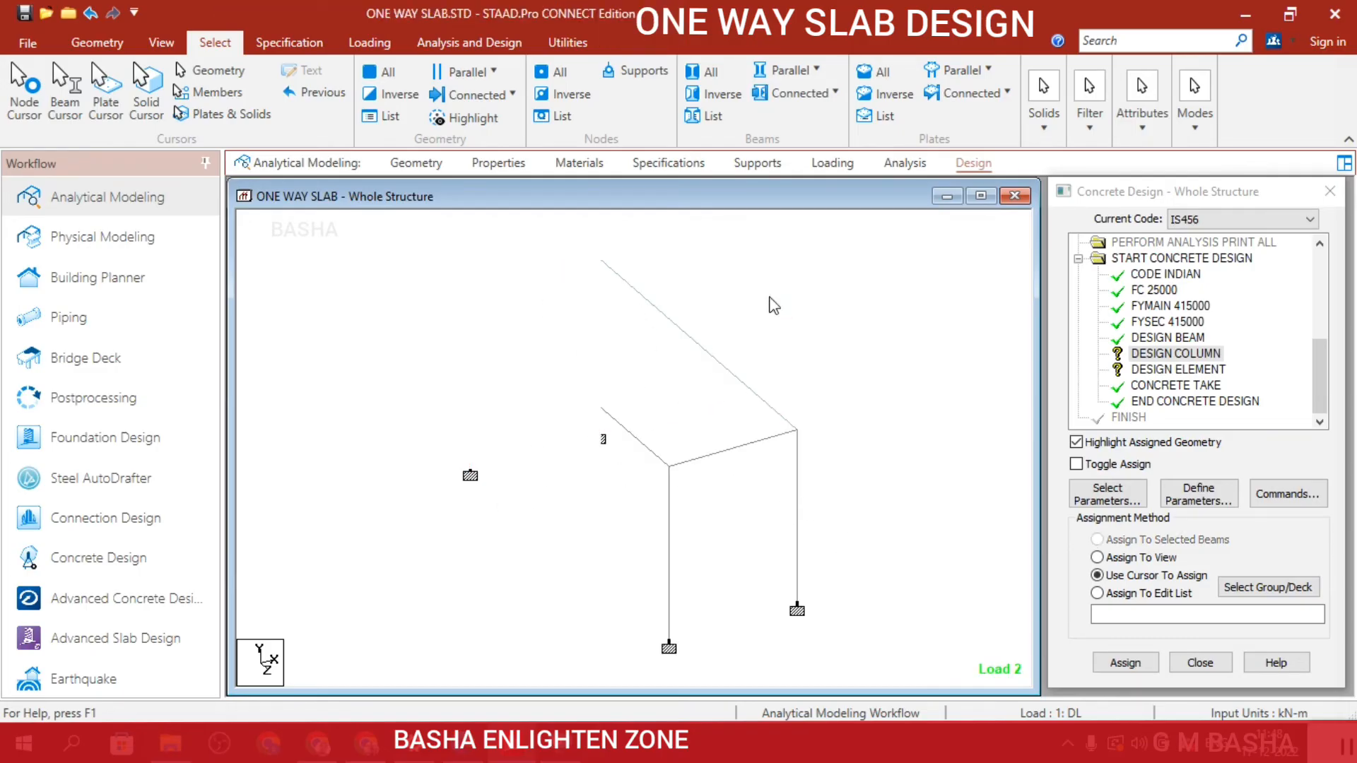
# Select all four columns using a side elevation view and assign the Design Column command to them.
pyautogui.click(162, 42)
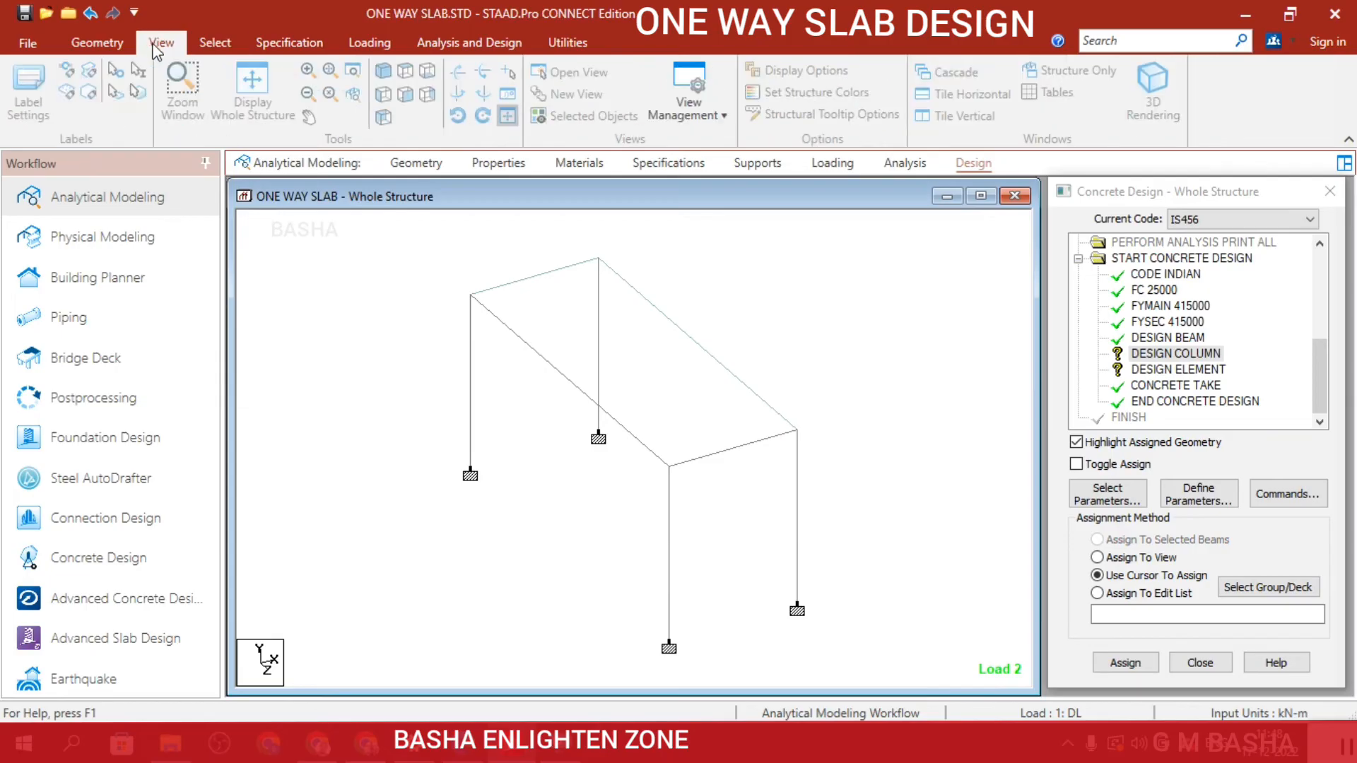
pyautogui.click(406, 95)
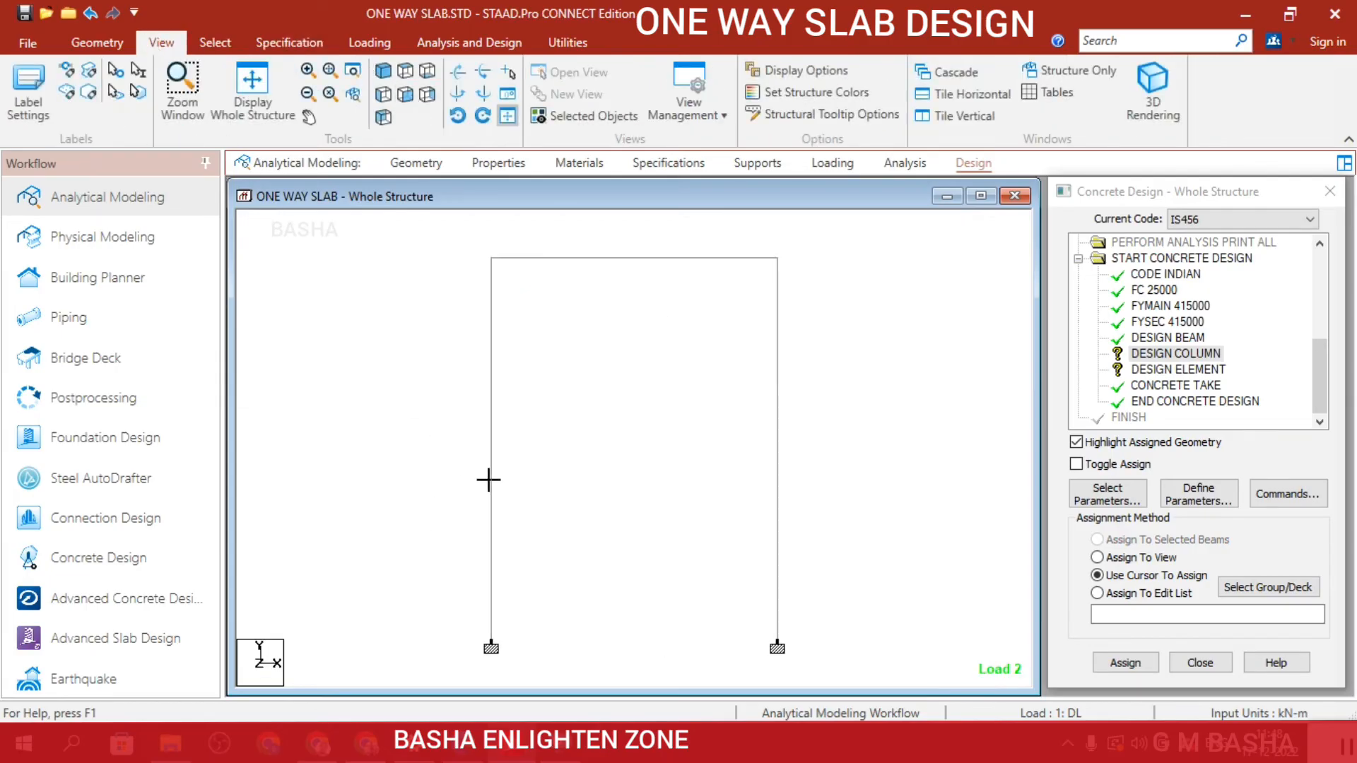
pyautogui.moveTo(488, 480); pyautogui.dragTo(887, 582)
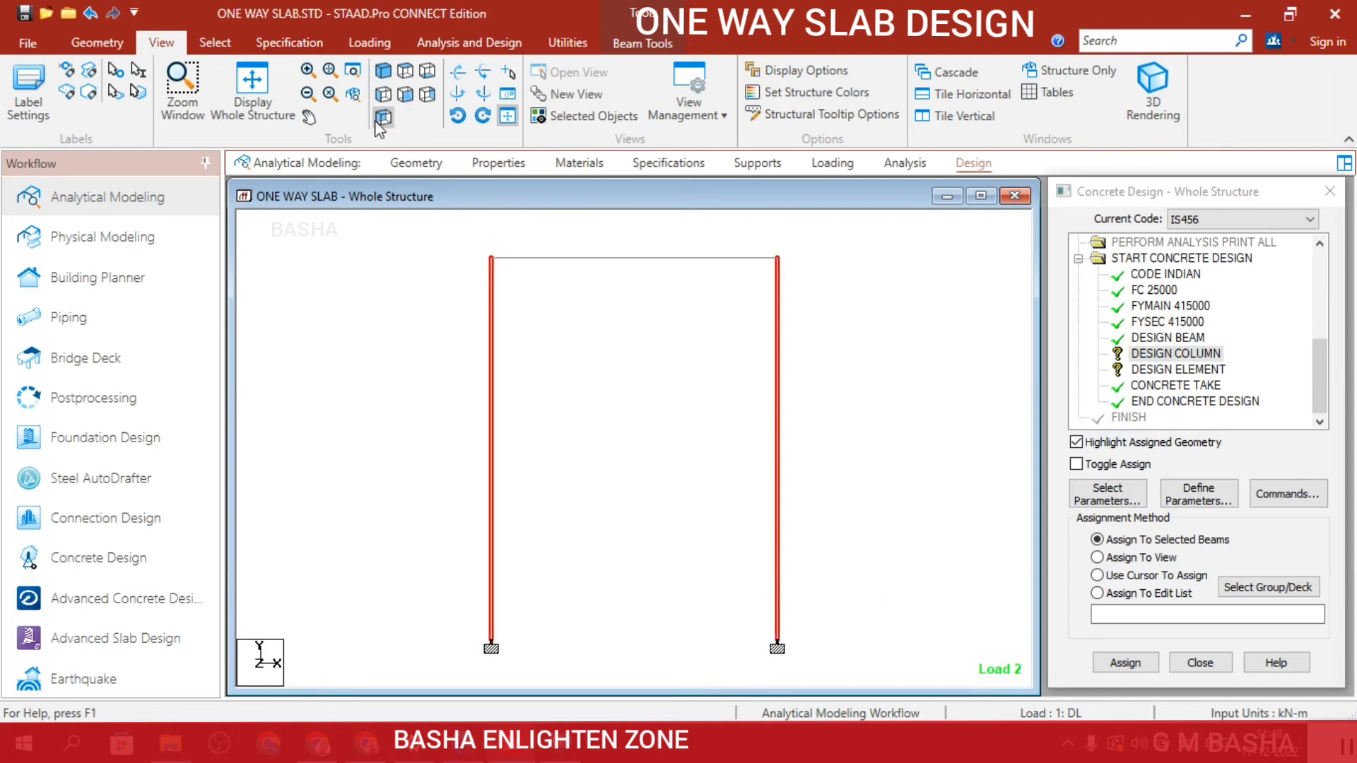
pyautogui.click(381, 74)
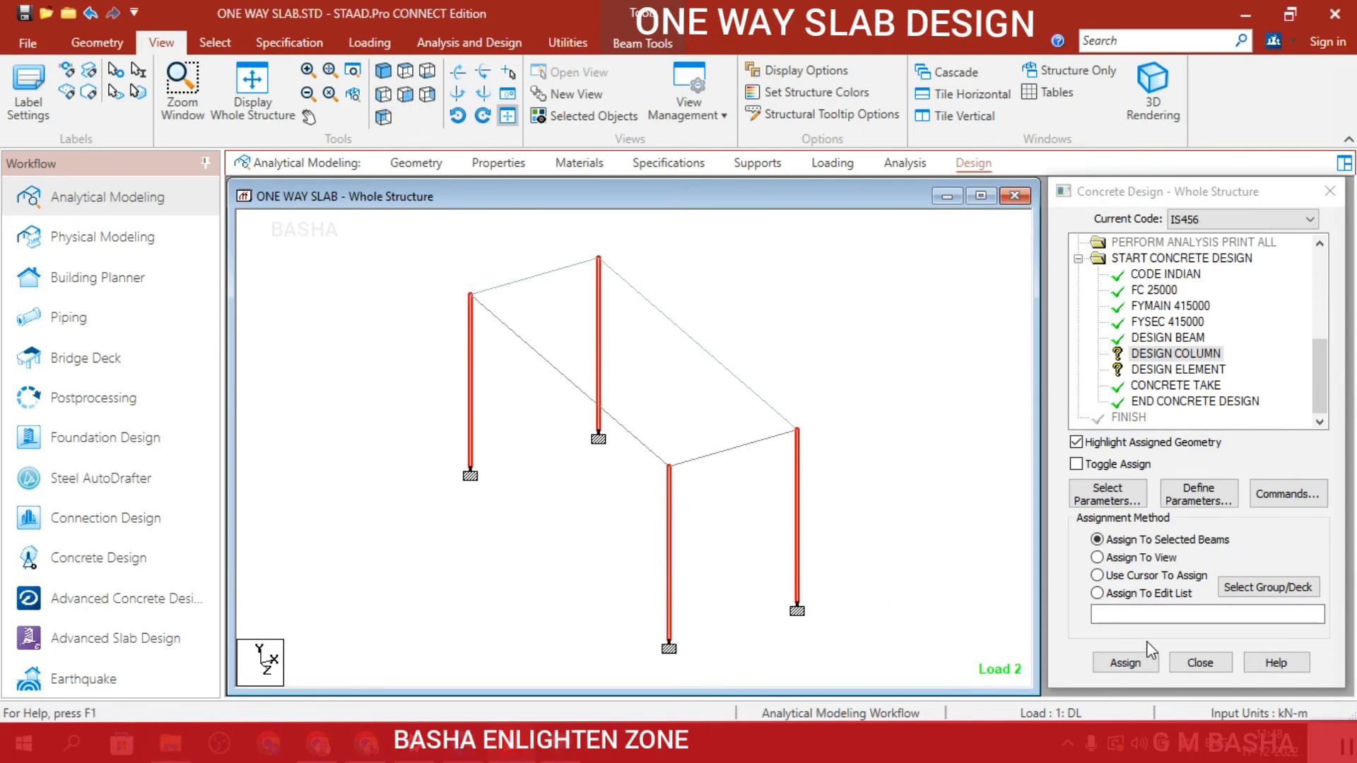
pyautogui.click(1124, 664)
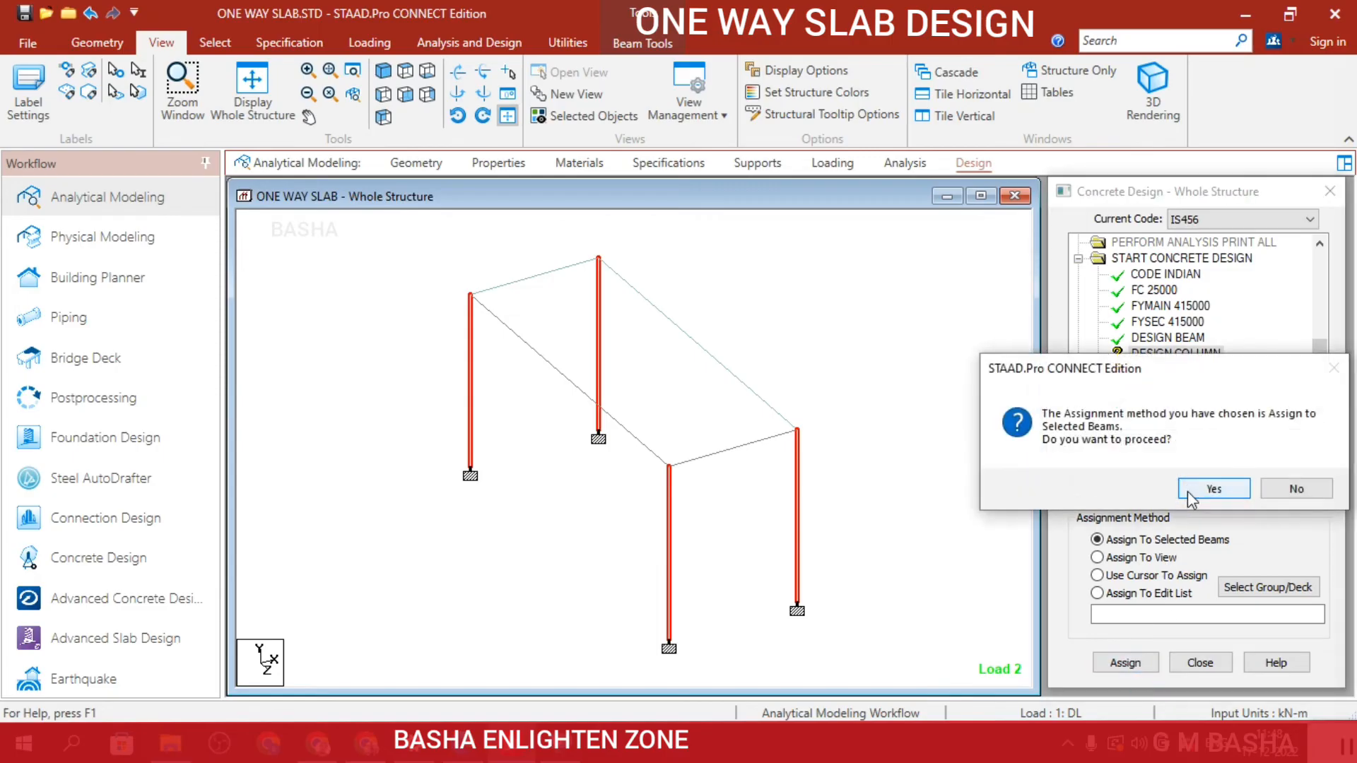
pyautogui.click(1213, 489)
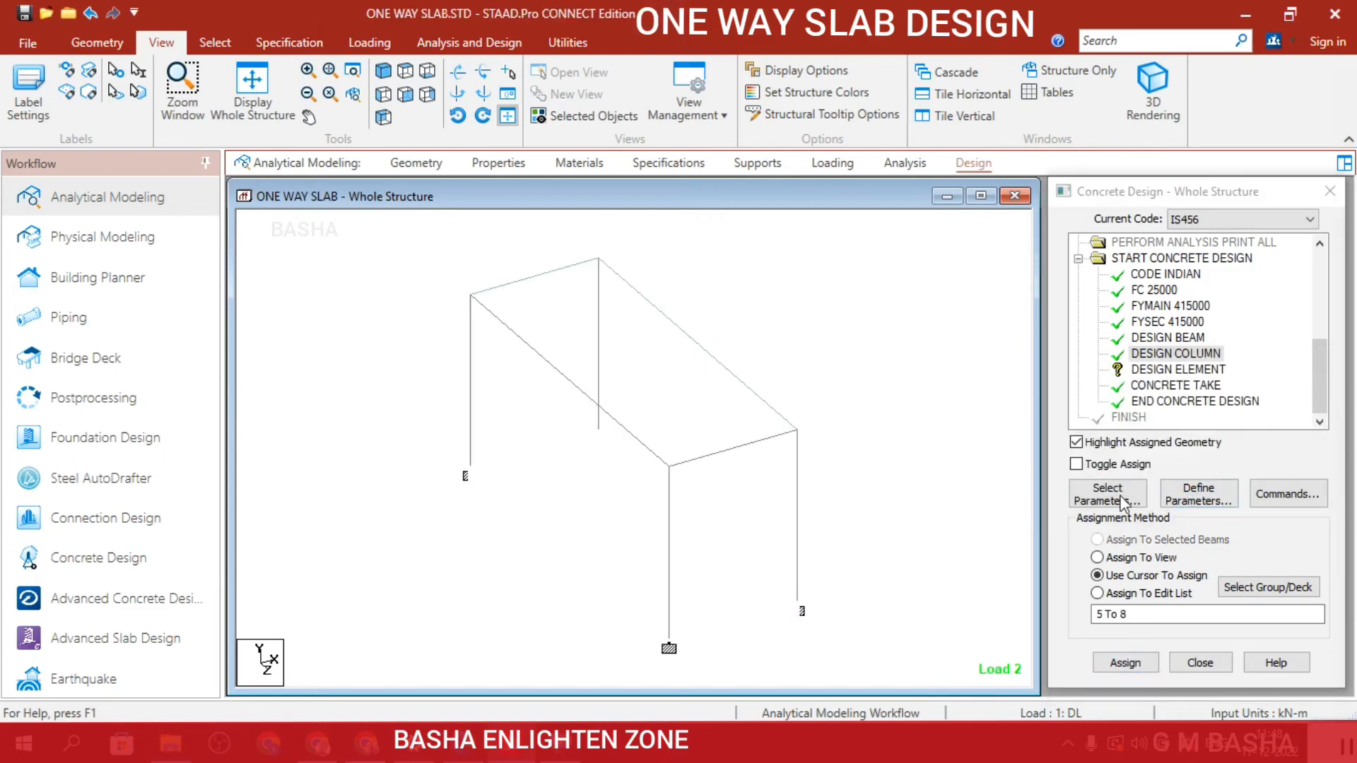
# Assign the Design Element command to the slab plate selected with the plate cursor.
pyautogui.click(1176, 368)
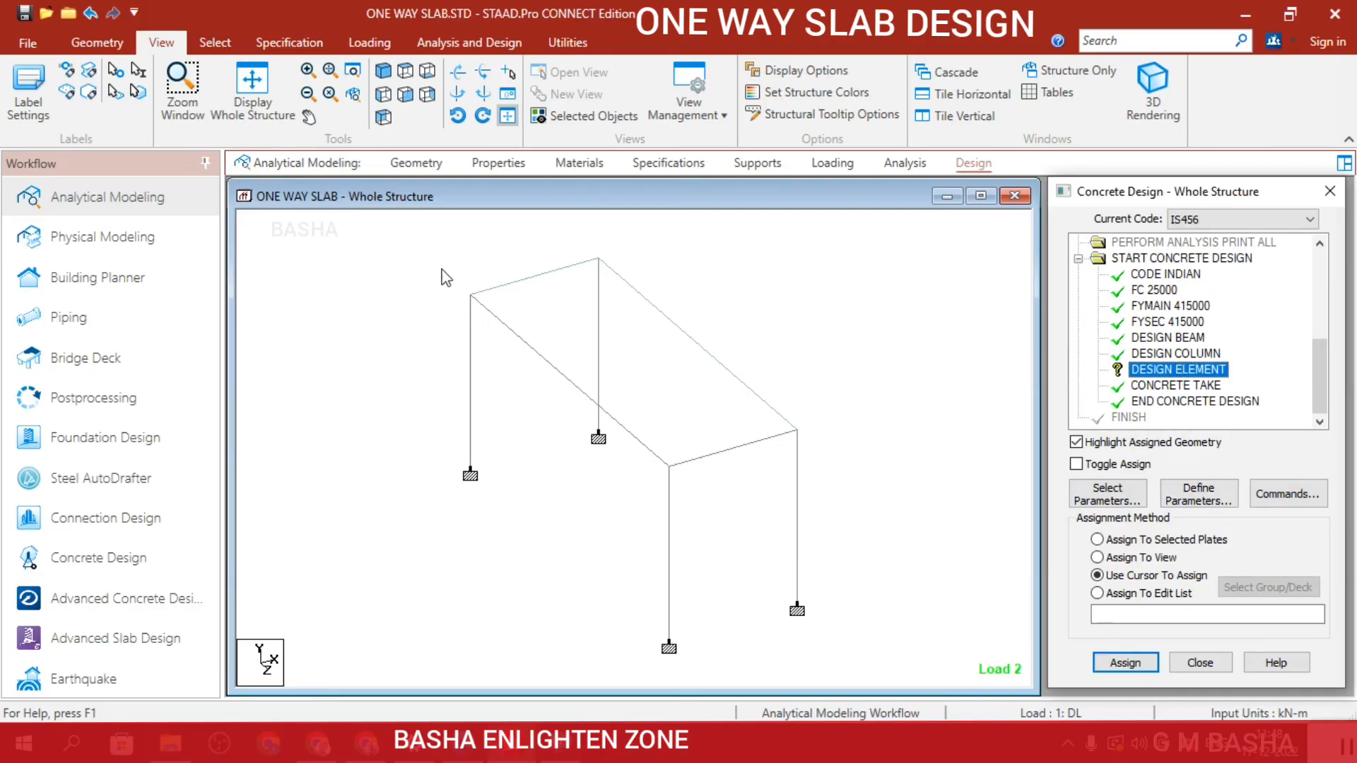
pyautogui.click(215, 42)
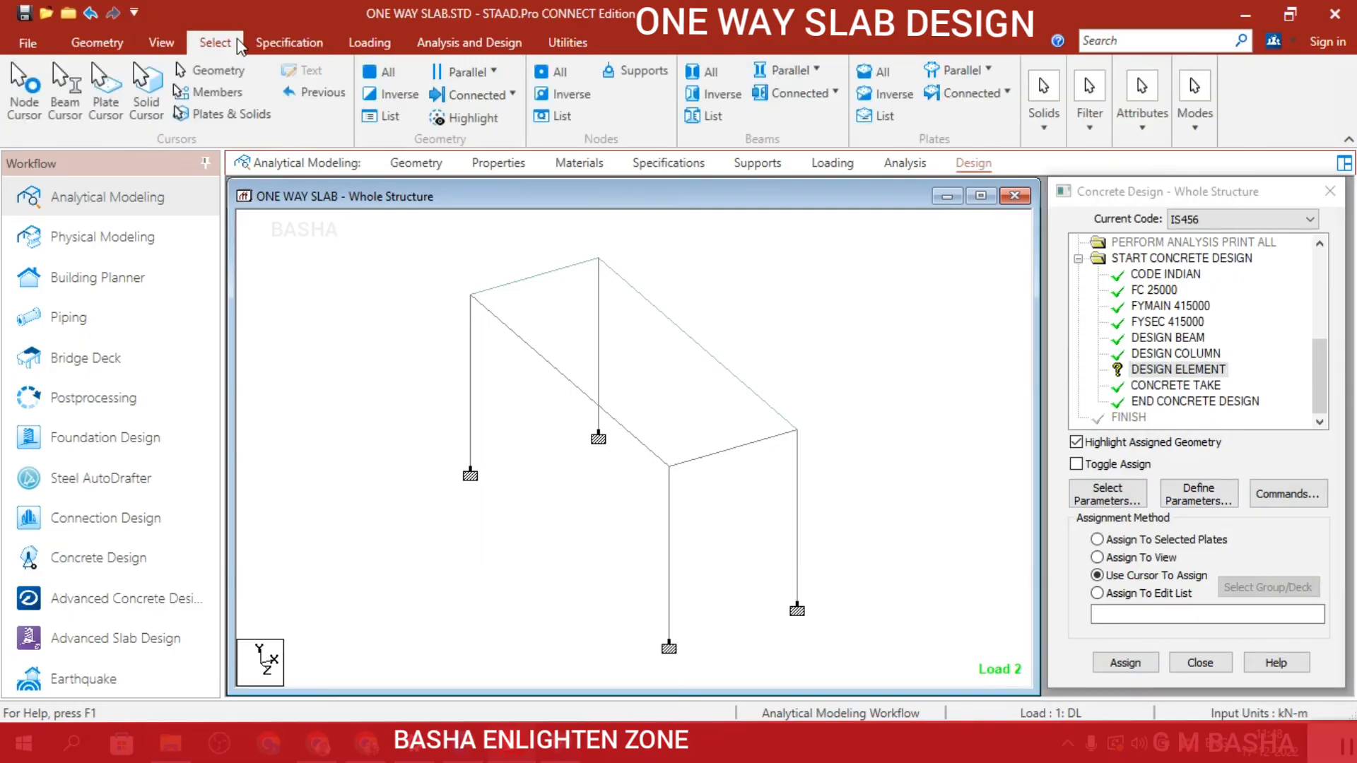
pyautogui.click(107, 111)
pyautogui.click(595, 371)
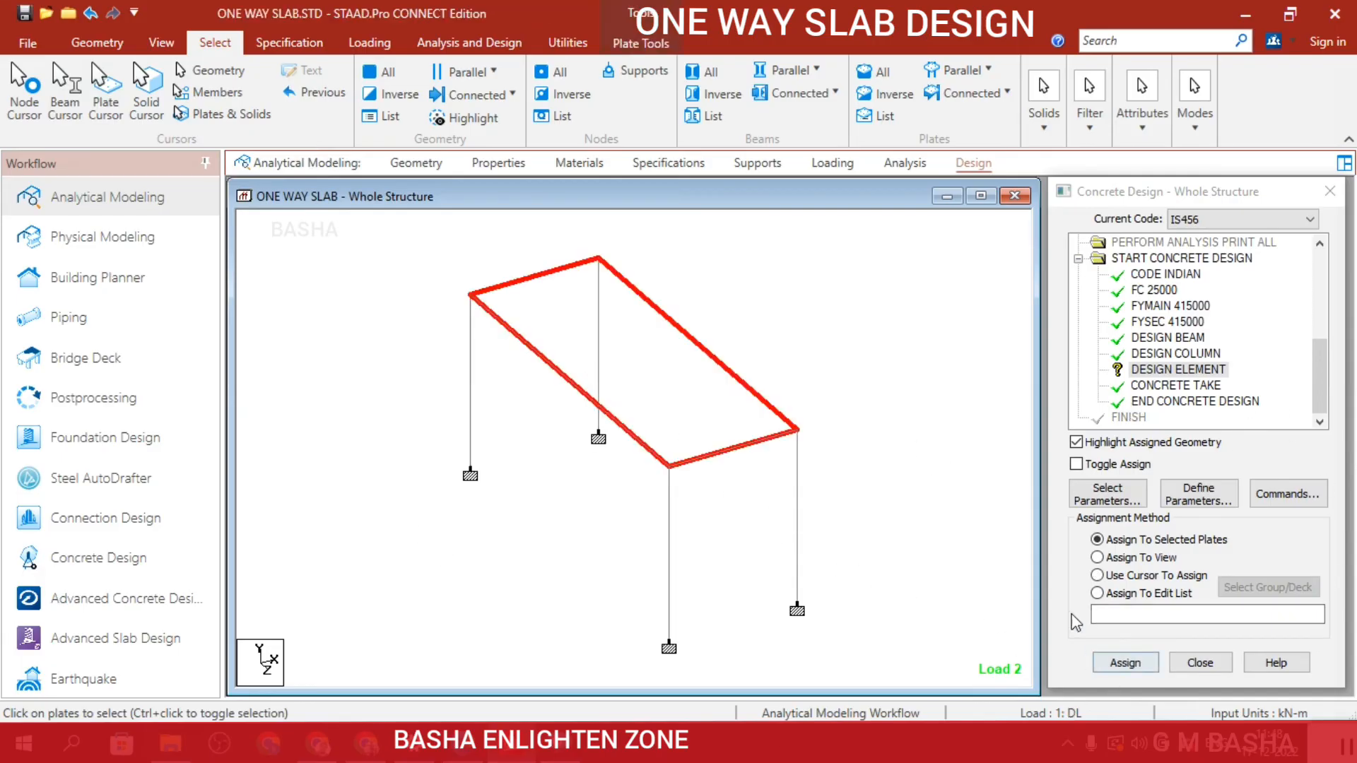
pyautogui.click(1122, 670)
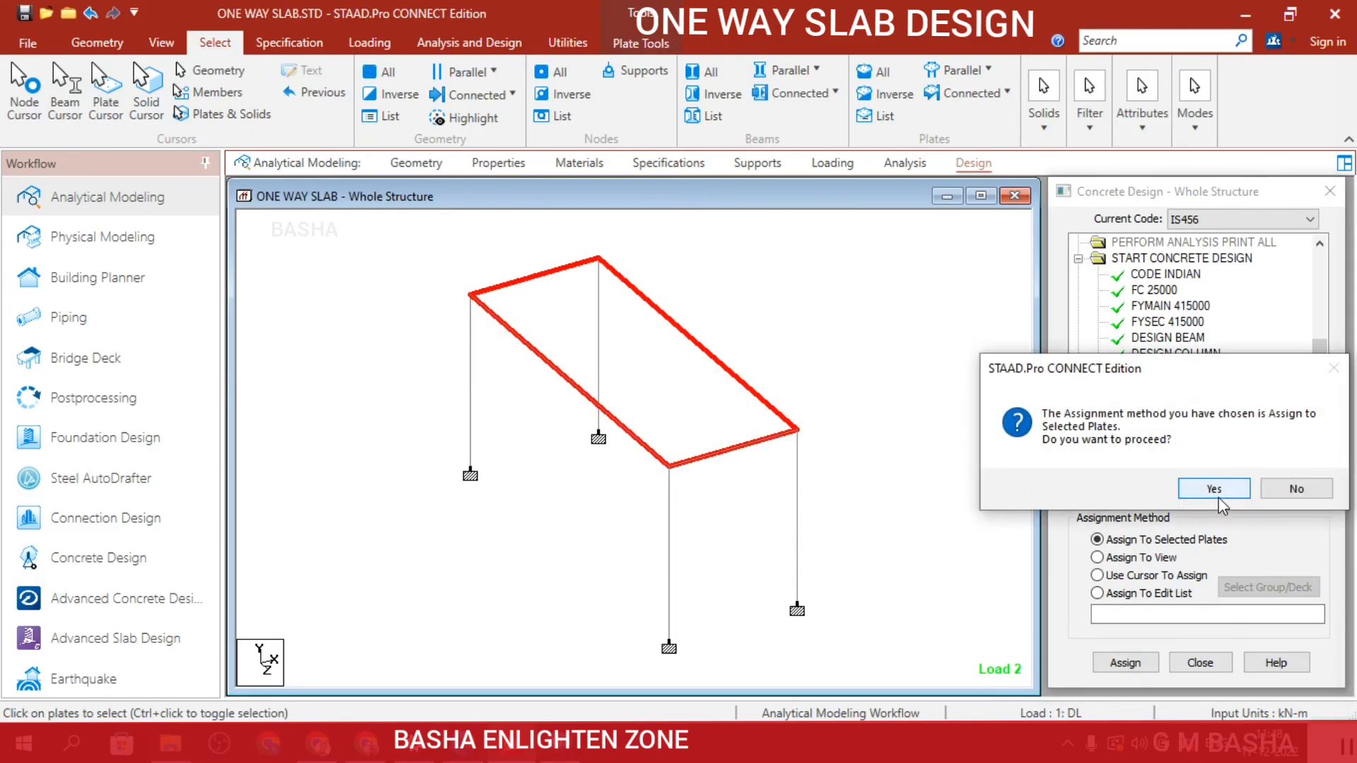
pyautogui.click(1217, 489)
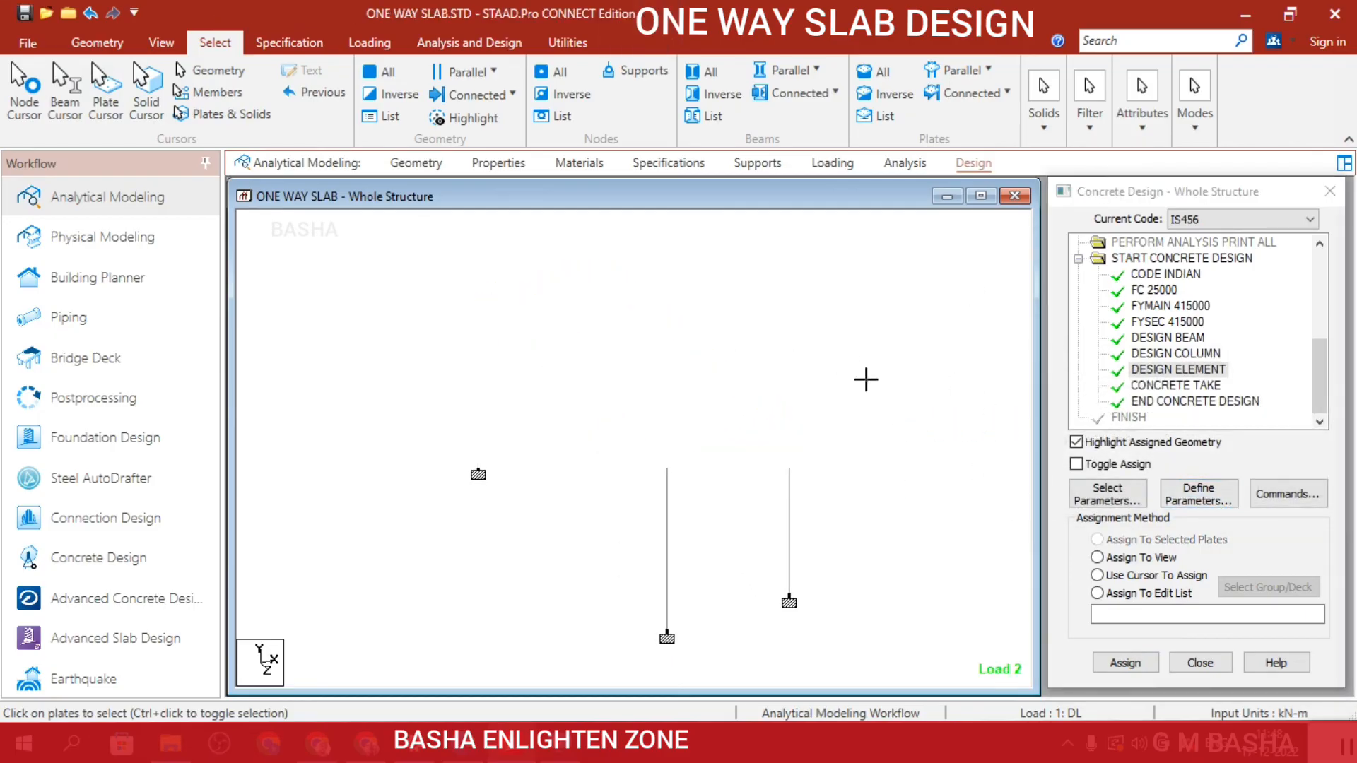
# Add a second Perform Analysis command with the All print option after the concrete design and run the analysis.
pyautogui.click(885, 170)
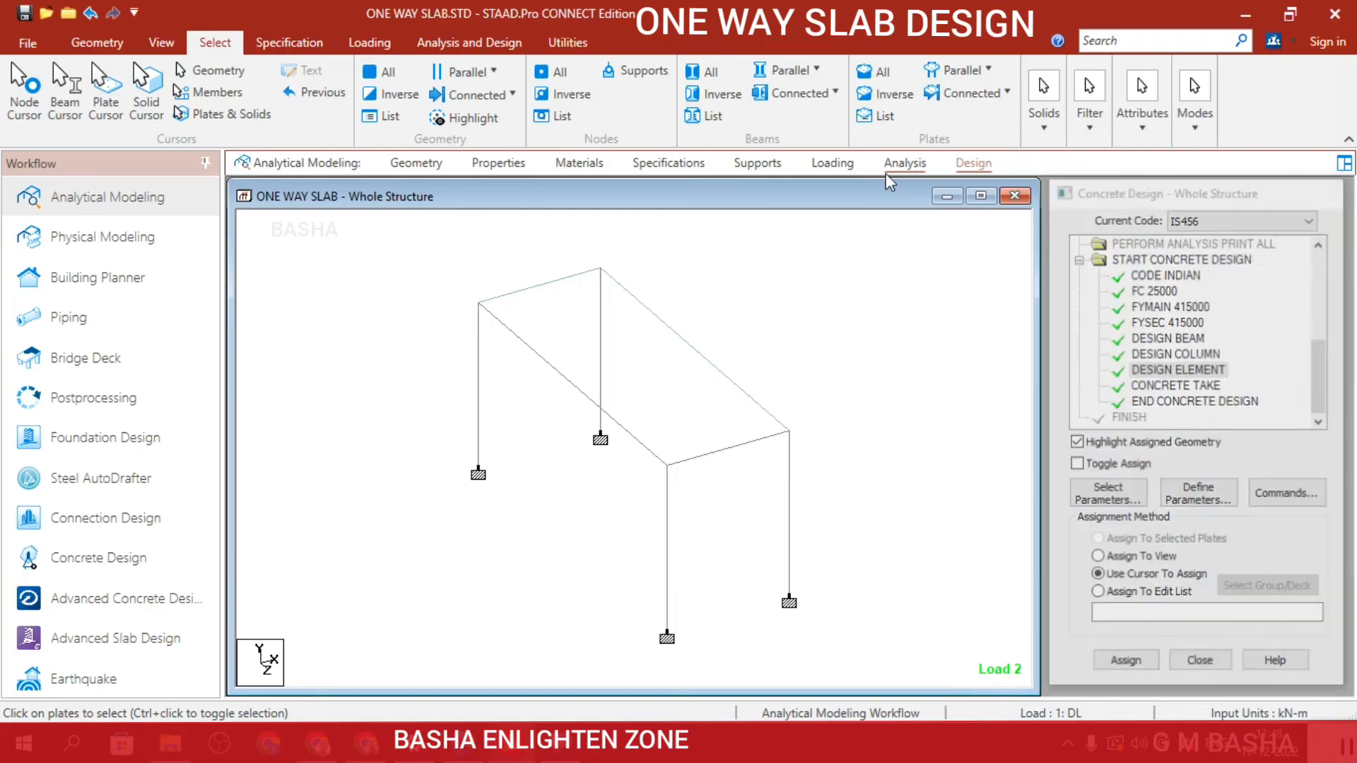
pyautogui.click(1207, 598)
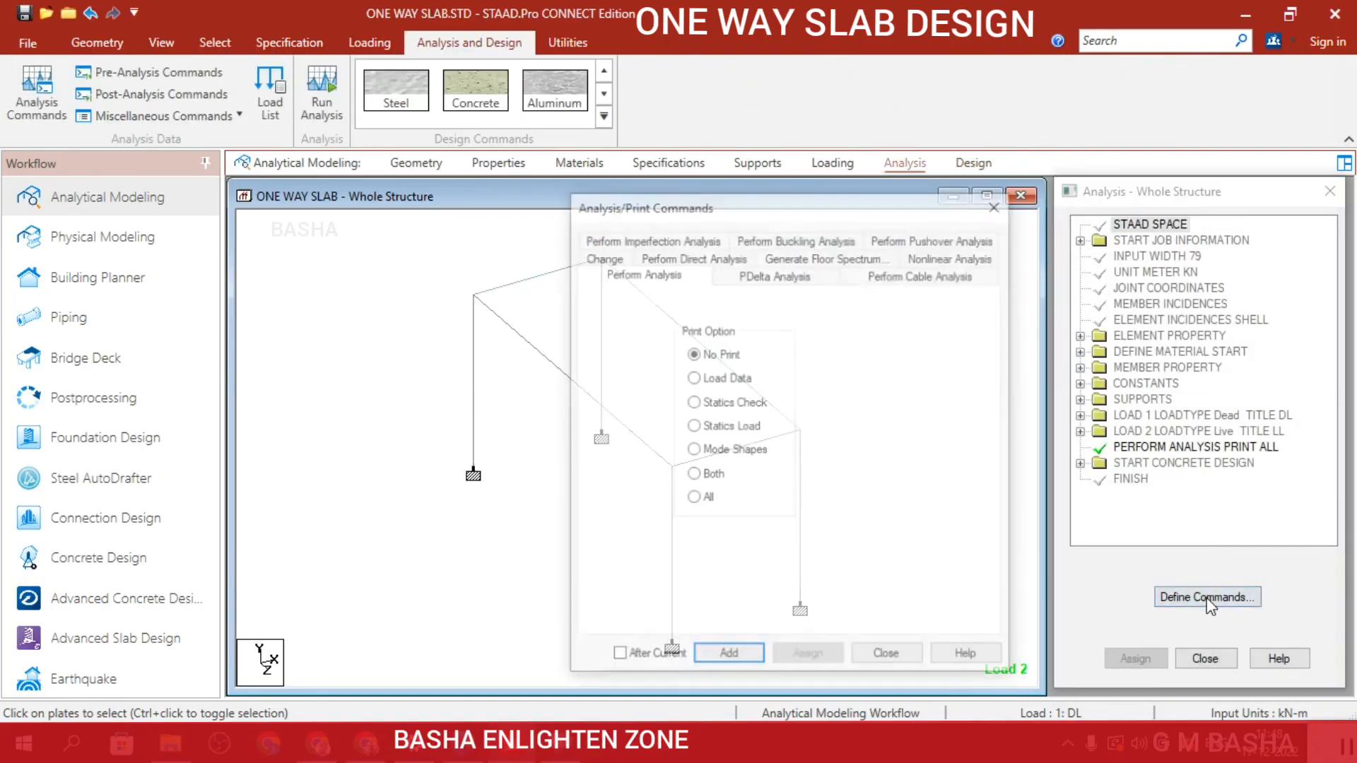
pyautogui.click(692, 498)
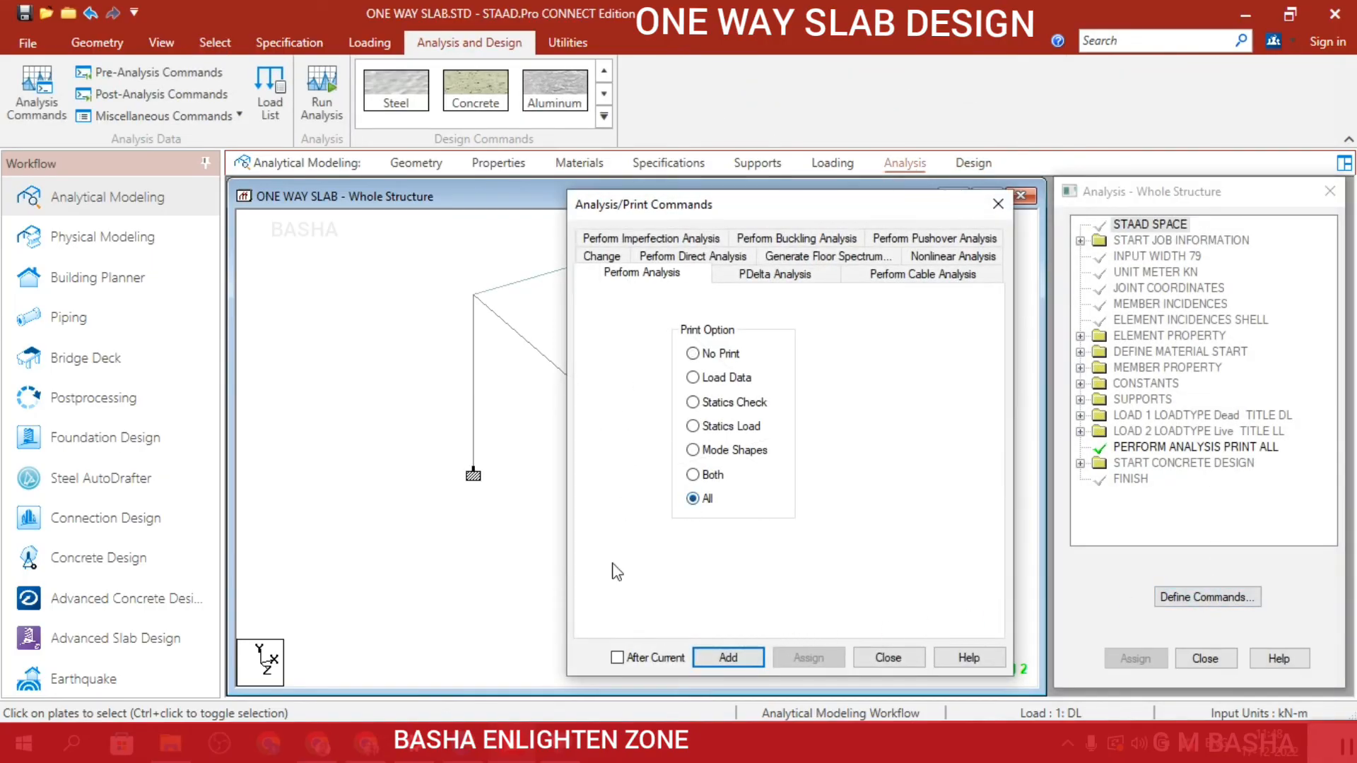
pyautogui.click(734, 659)
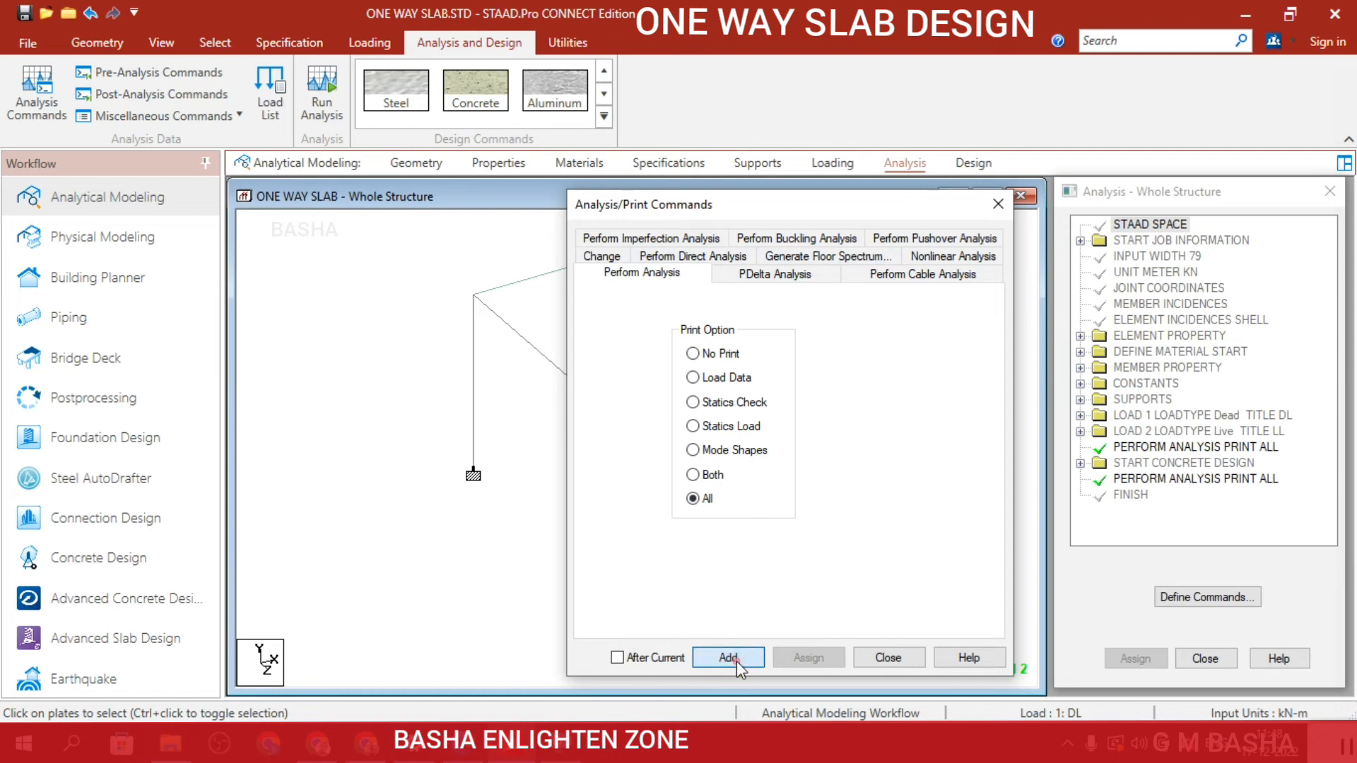
pyautogui.click(895, 660)
pyautogui.click(321, 99)
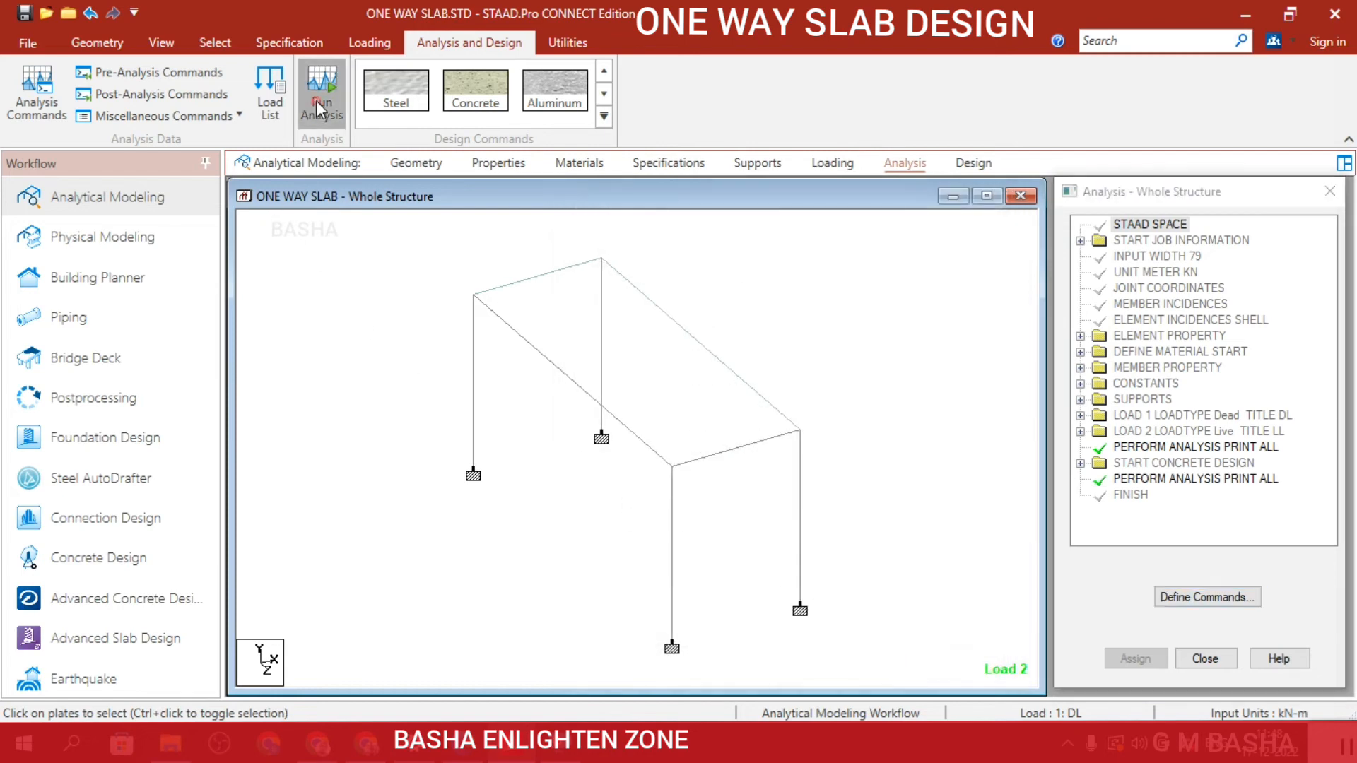
pyautogui.click(675, 490)
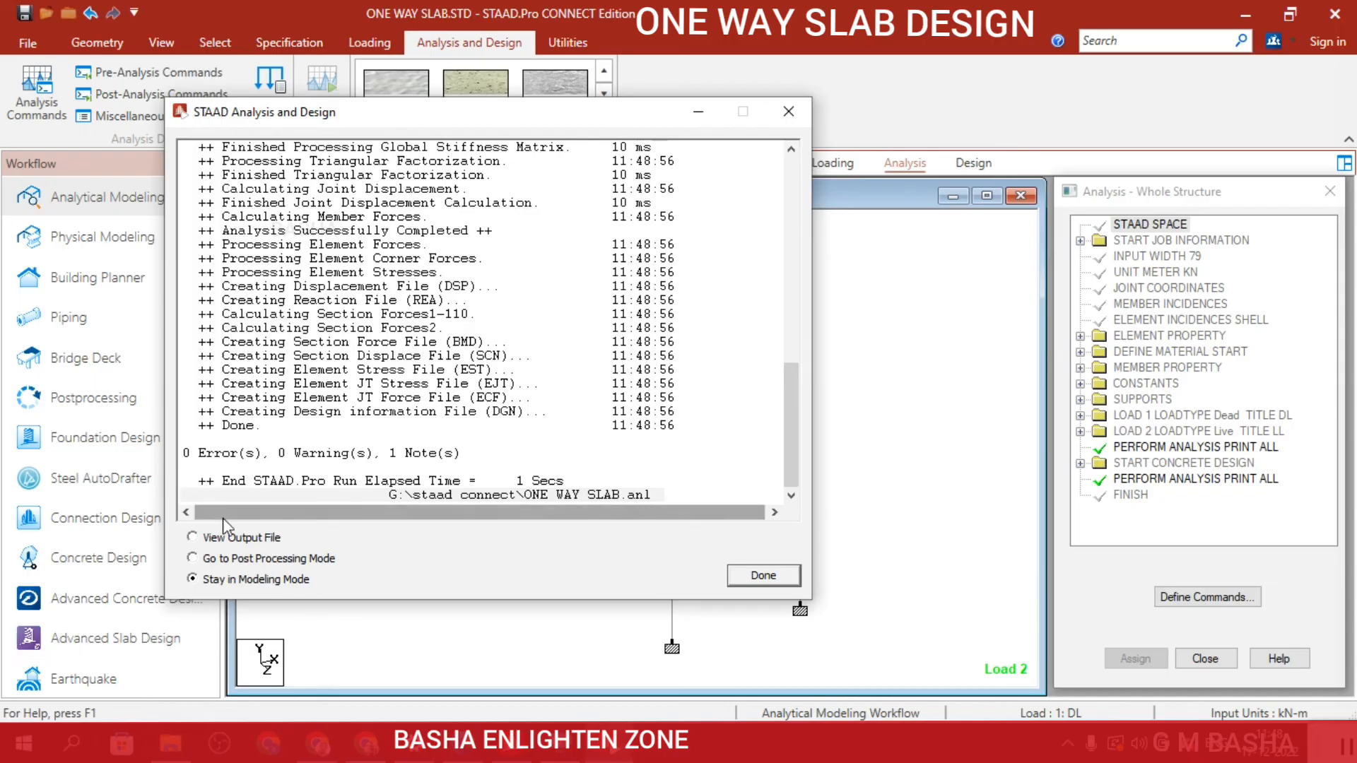
# Finish the analysis run in modeling mode and open the postprocessing results for load cases 1 DL and 2 LL, enlarging the structure view.
pyautogui.click(256, 537)
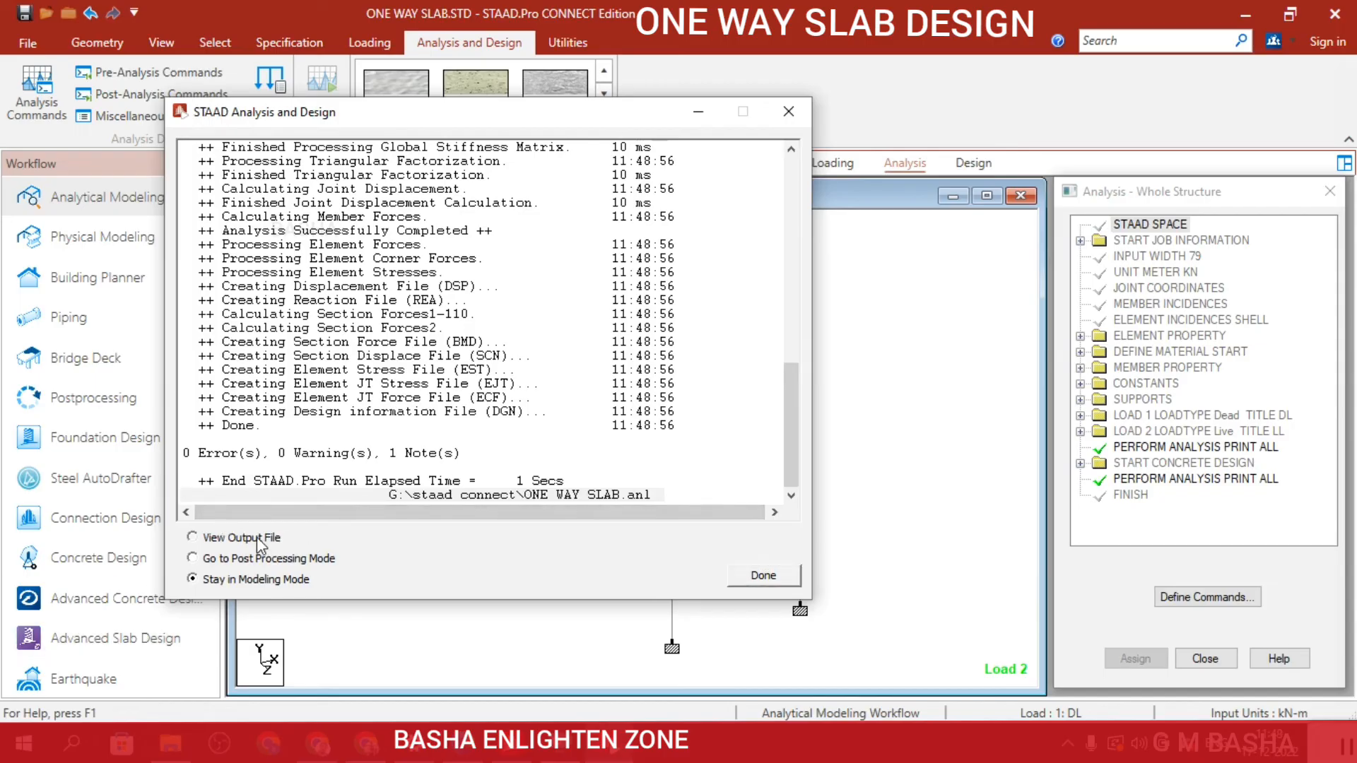
pyautogui.click(756, 575)
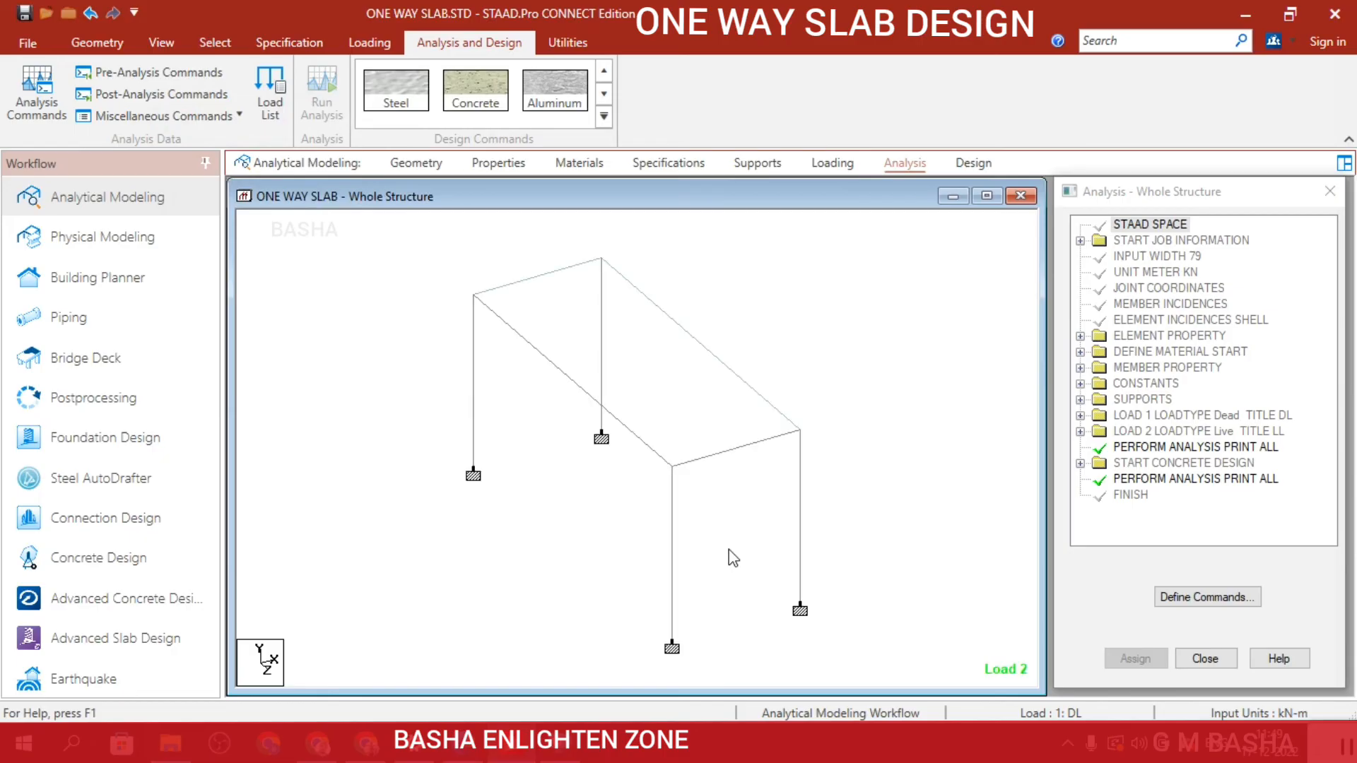
pyautogui.scroll(-2, 760, 447)
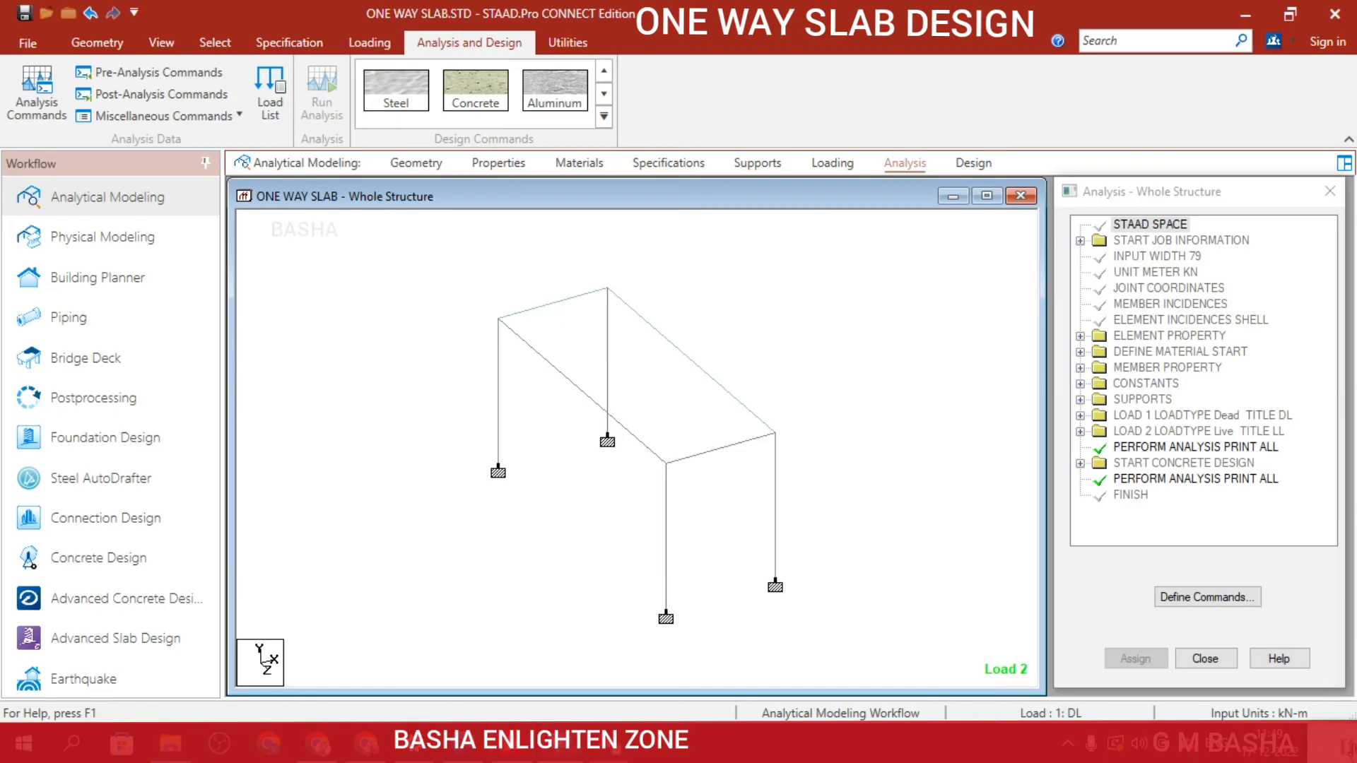
pyautogui.click(75, 394)
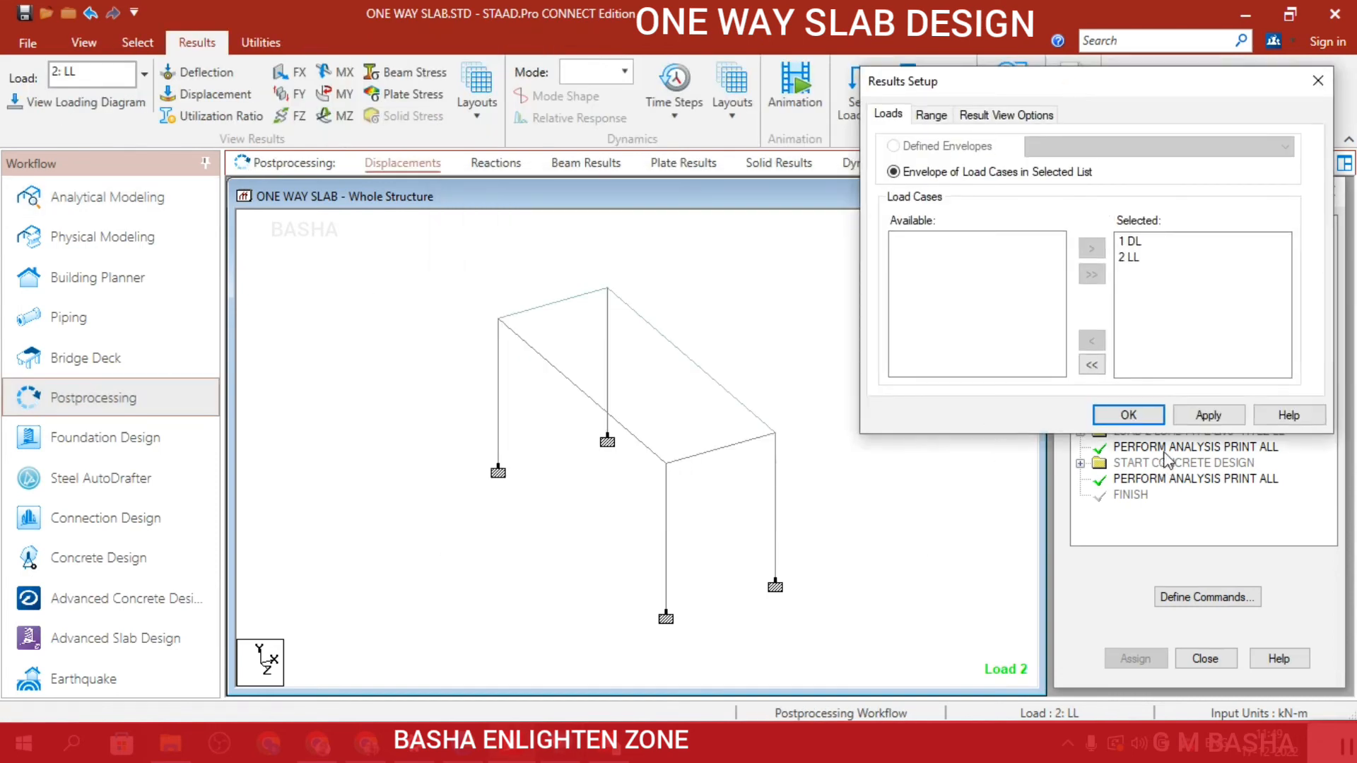
pyautogui.click(1149, 415)
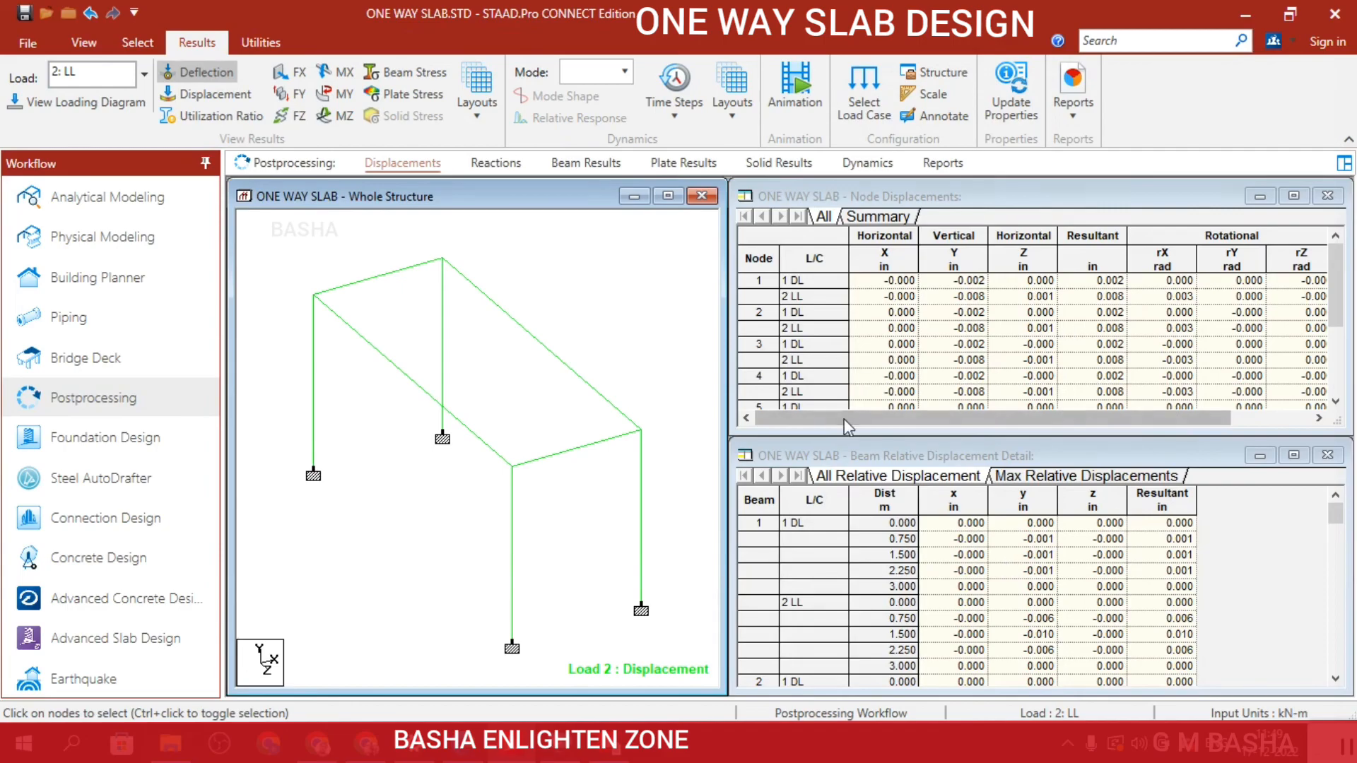
pyautogui.click(669, 197)
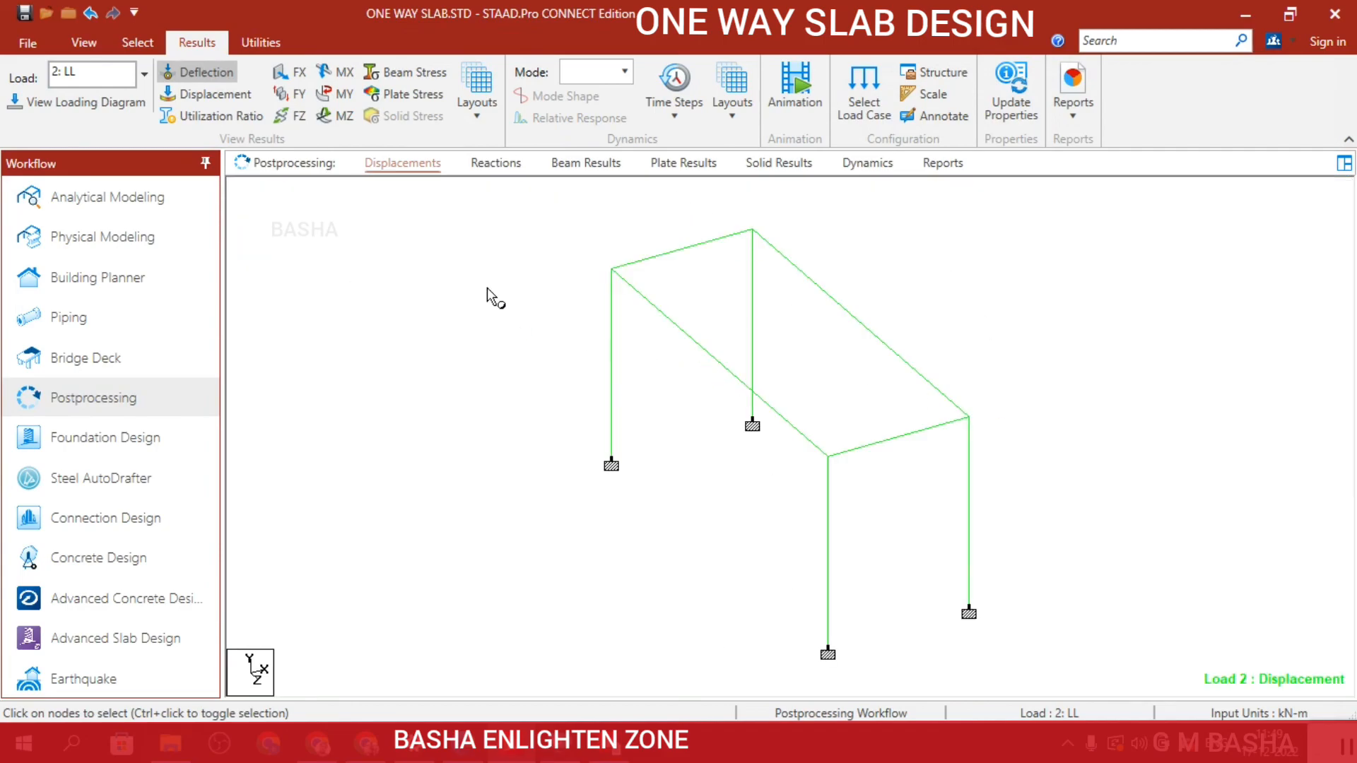
# Show the MY bending diagram for load case 2 LL and annotate maximum bending, maximum shear and maximum resultant displacement.
pyautogui.click(347, 94)
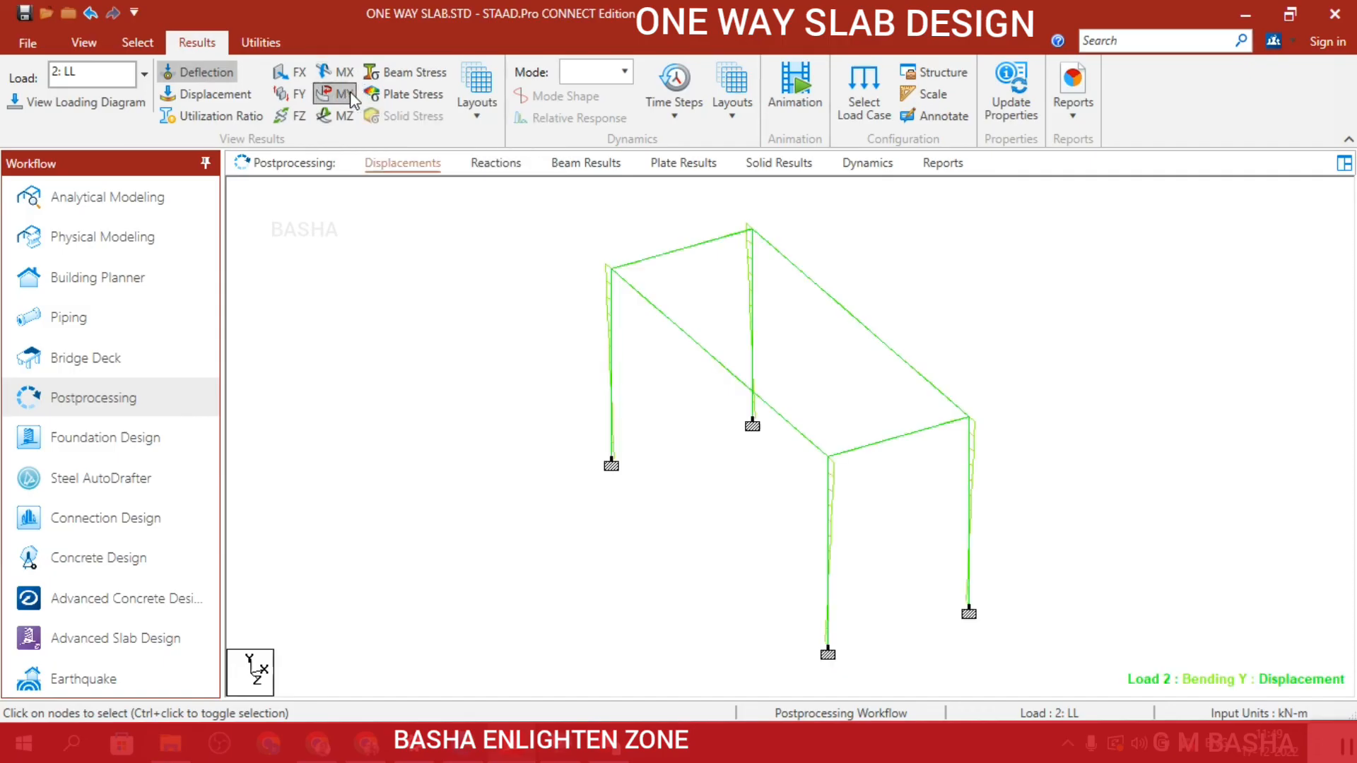
pyautogui.scroll(2, 707, 280)
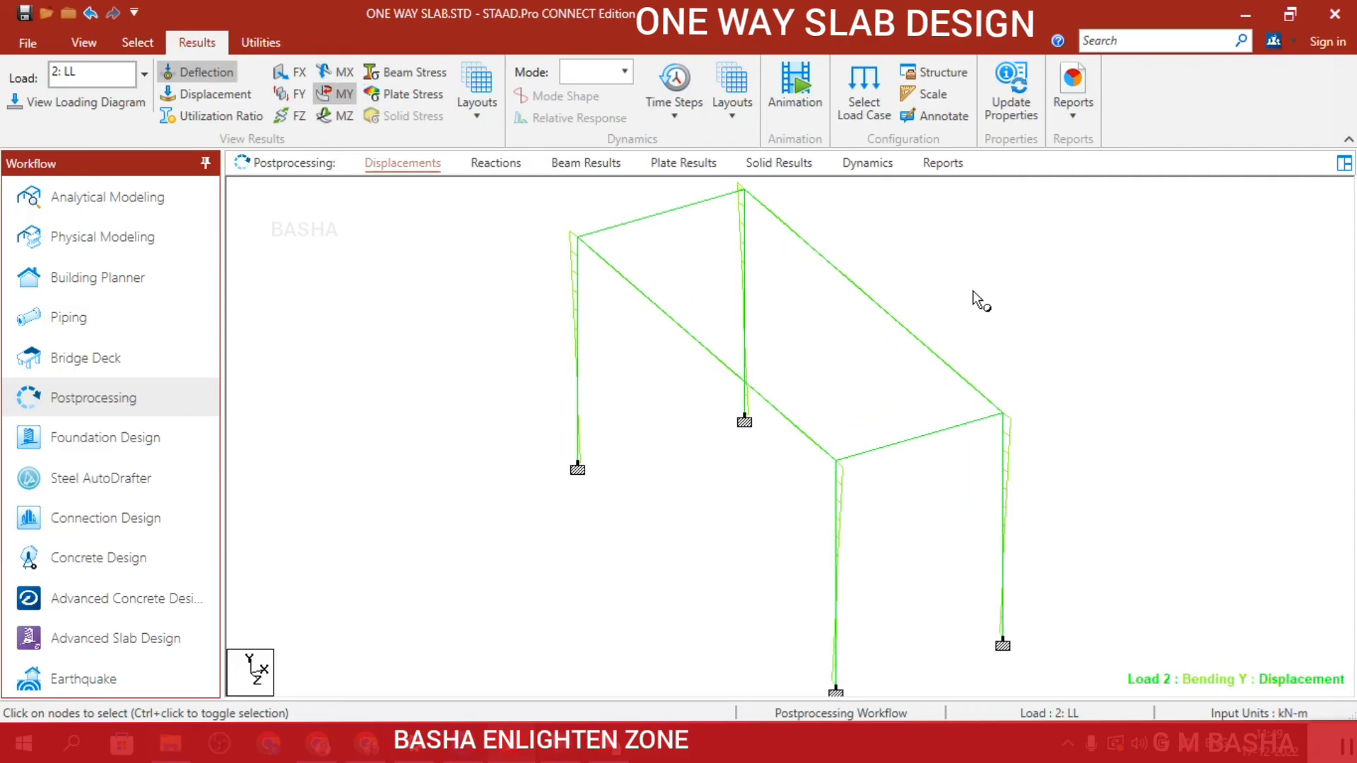
pyautogui.scroll(-2, 887, 390)
pyautogui.click(962, 117)
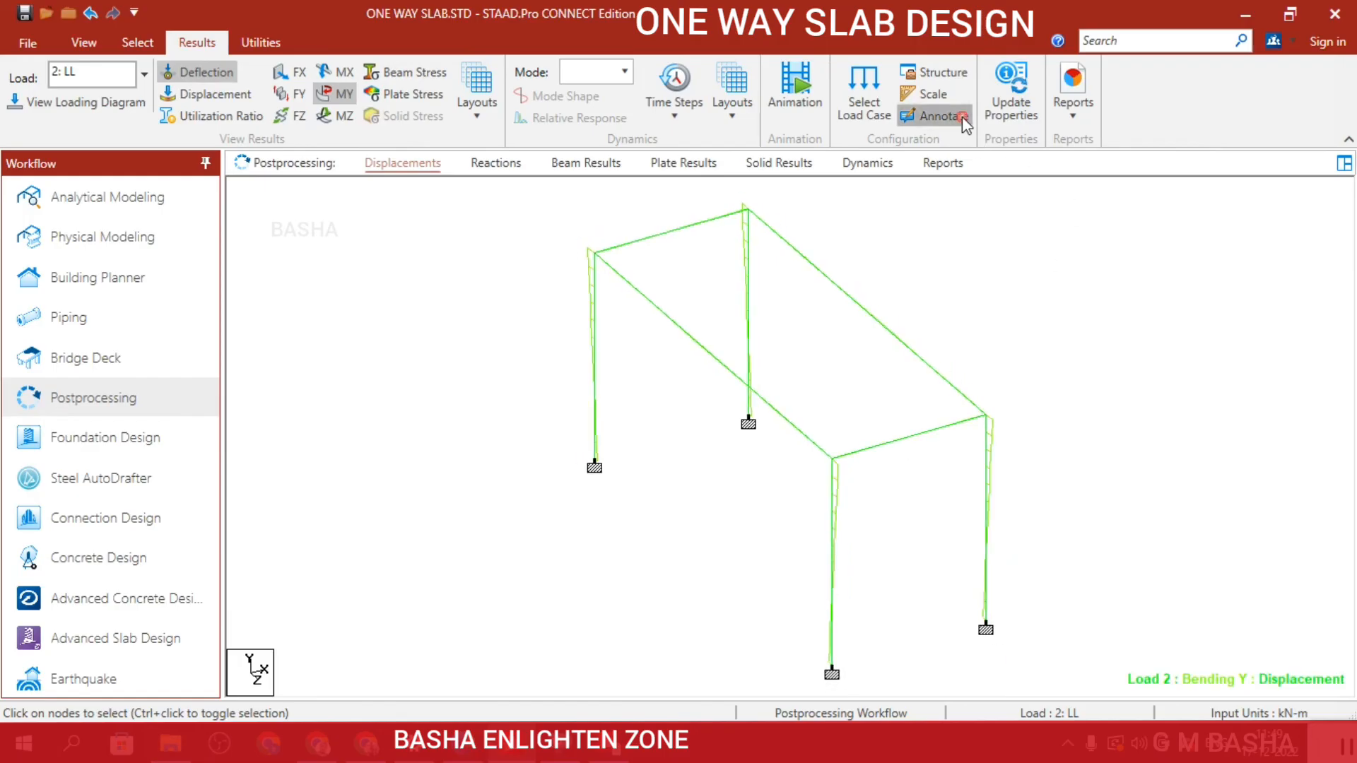
pyautogui.click(631, 219)
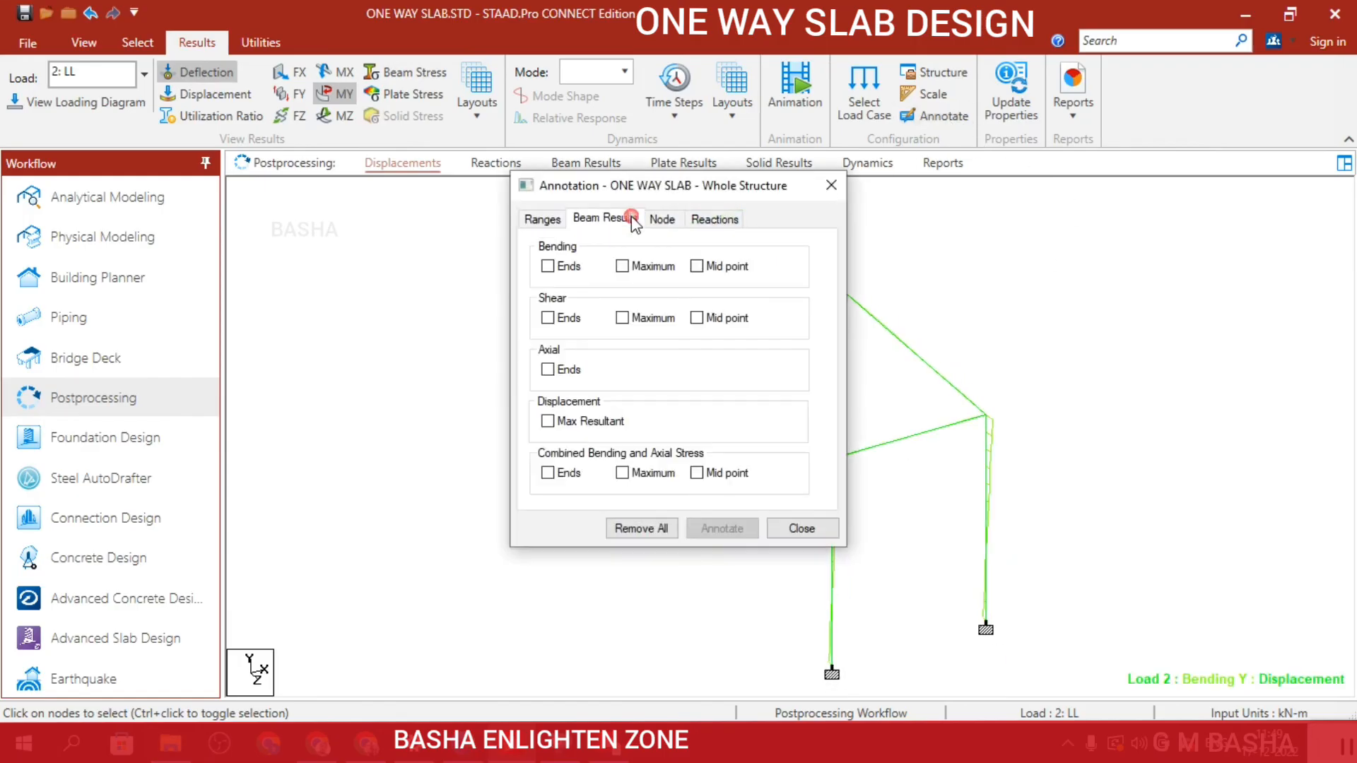
pyautogui.click(622, 266)
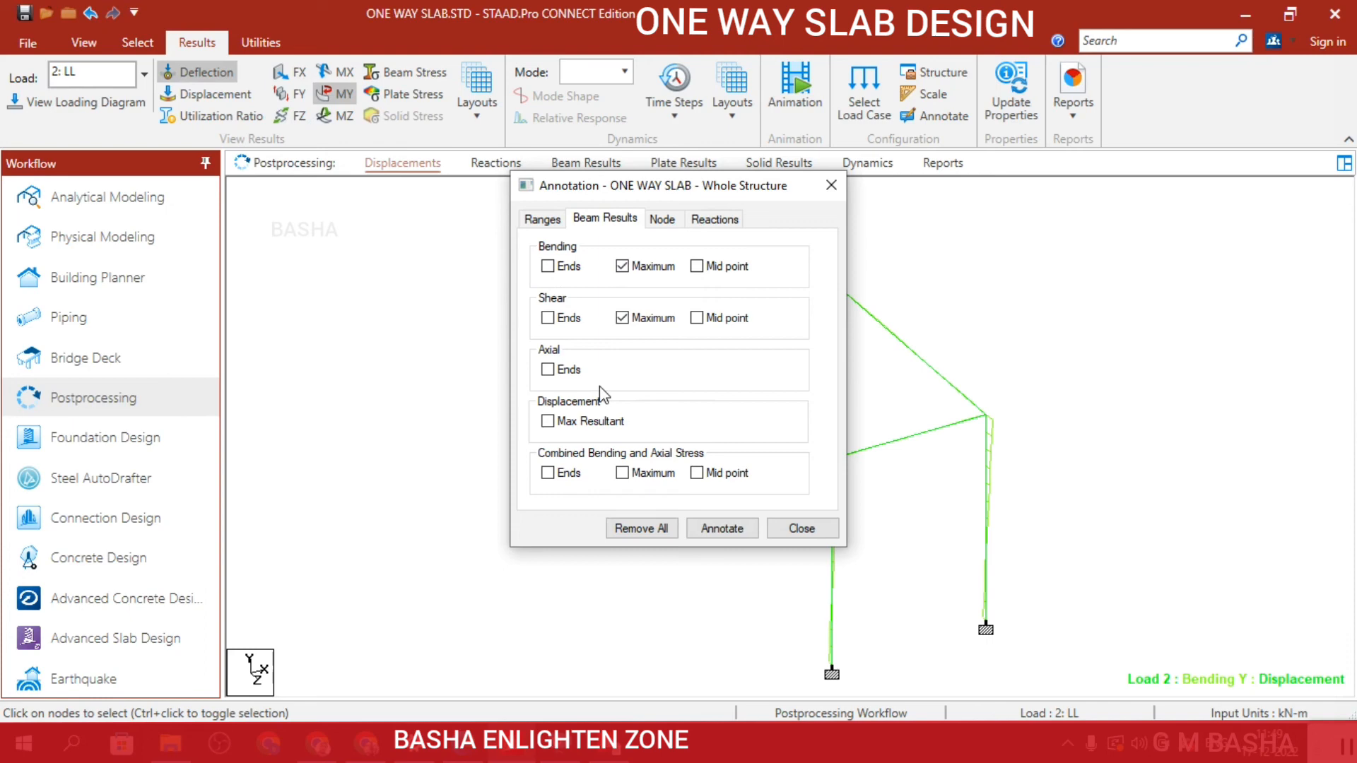
pyautogui.click(548, 421)
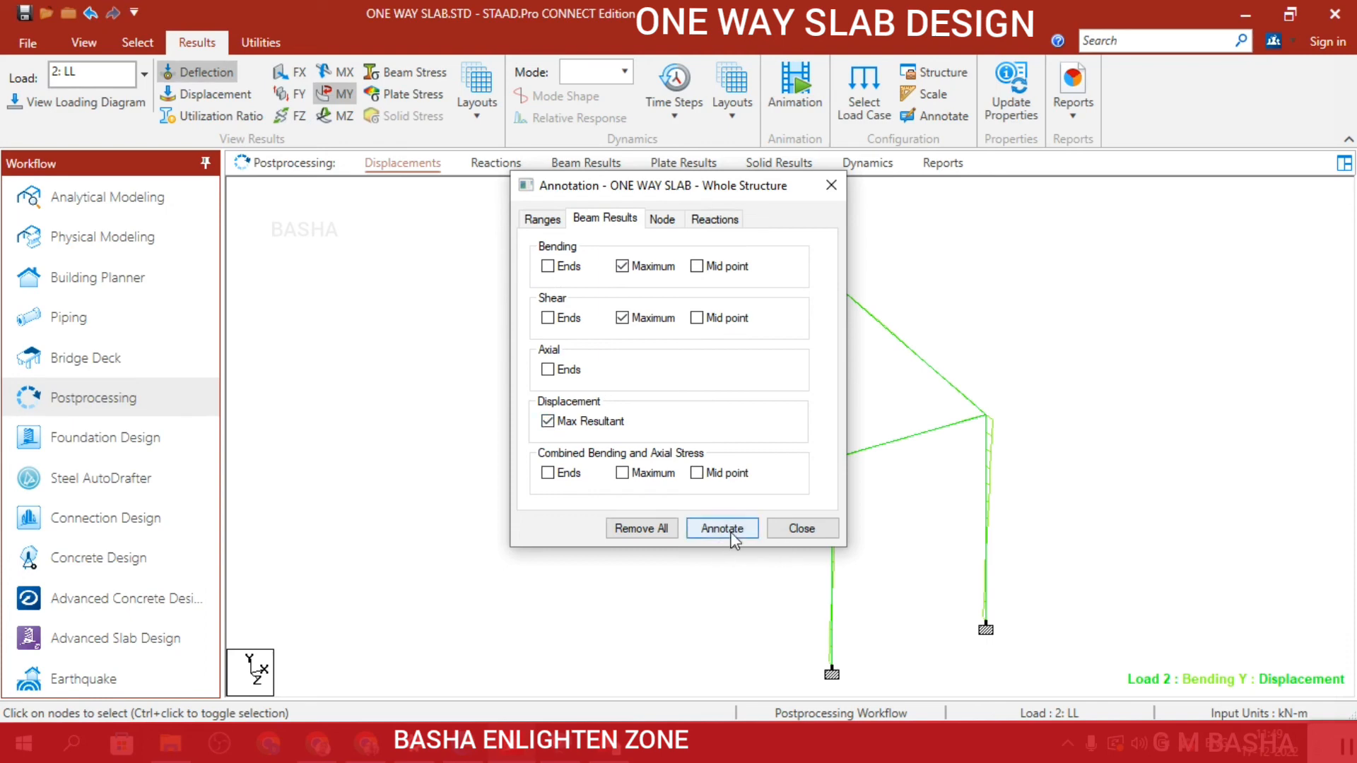
pyautogui.click(732, 535)
pyautogui.click(832, 418)
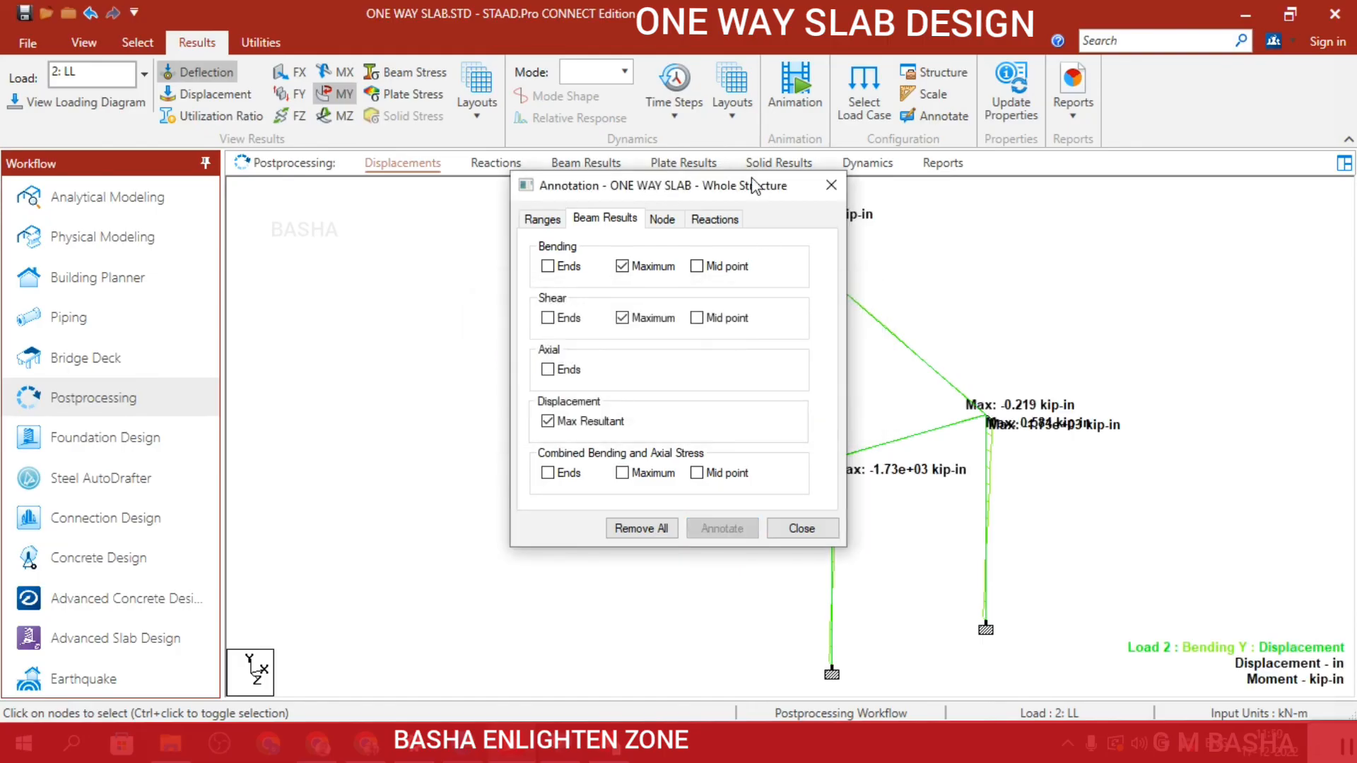
# Move the annotation settings off the model and display the FY shear diagram in place of the MY bending diagram.
pyautogui.moveTo(755, 185)
pyautogui.mouseDown()
pyautogui.moveTo(820, 185)
pyautogui.moveTo(1349, 15)
pyautogui.moveTo(1337, 16)
pyautogui.mouseUp()
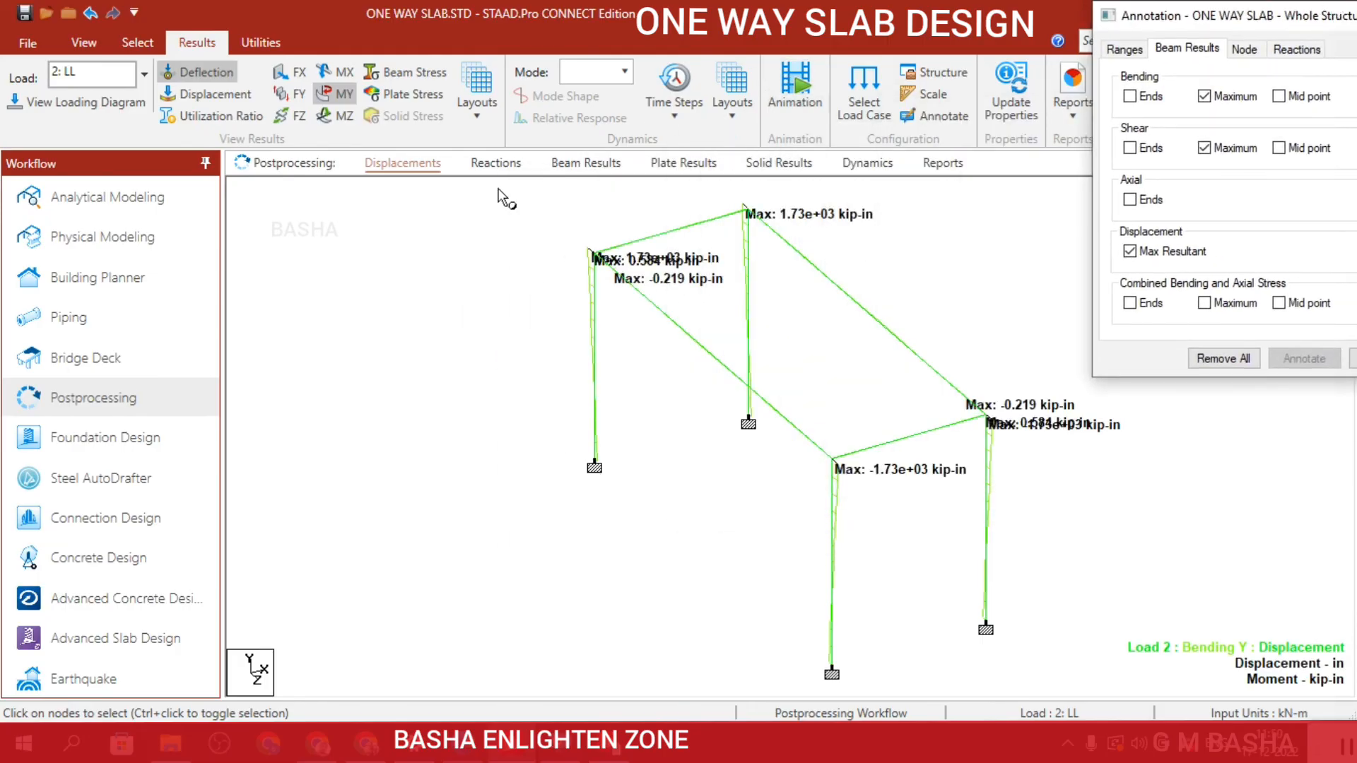
pyautogui.click(291, 95)
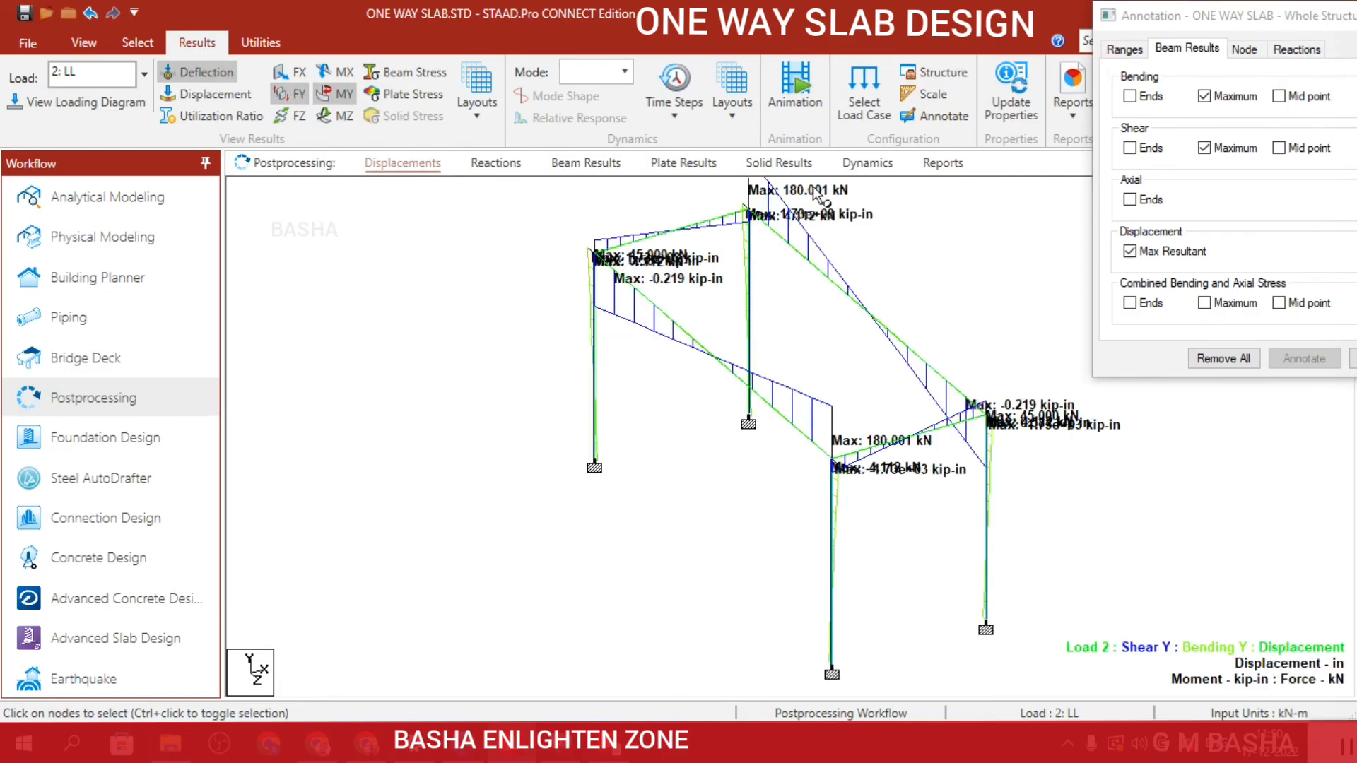
pyautogui.click(326, 94)
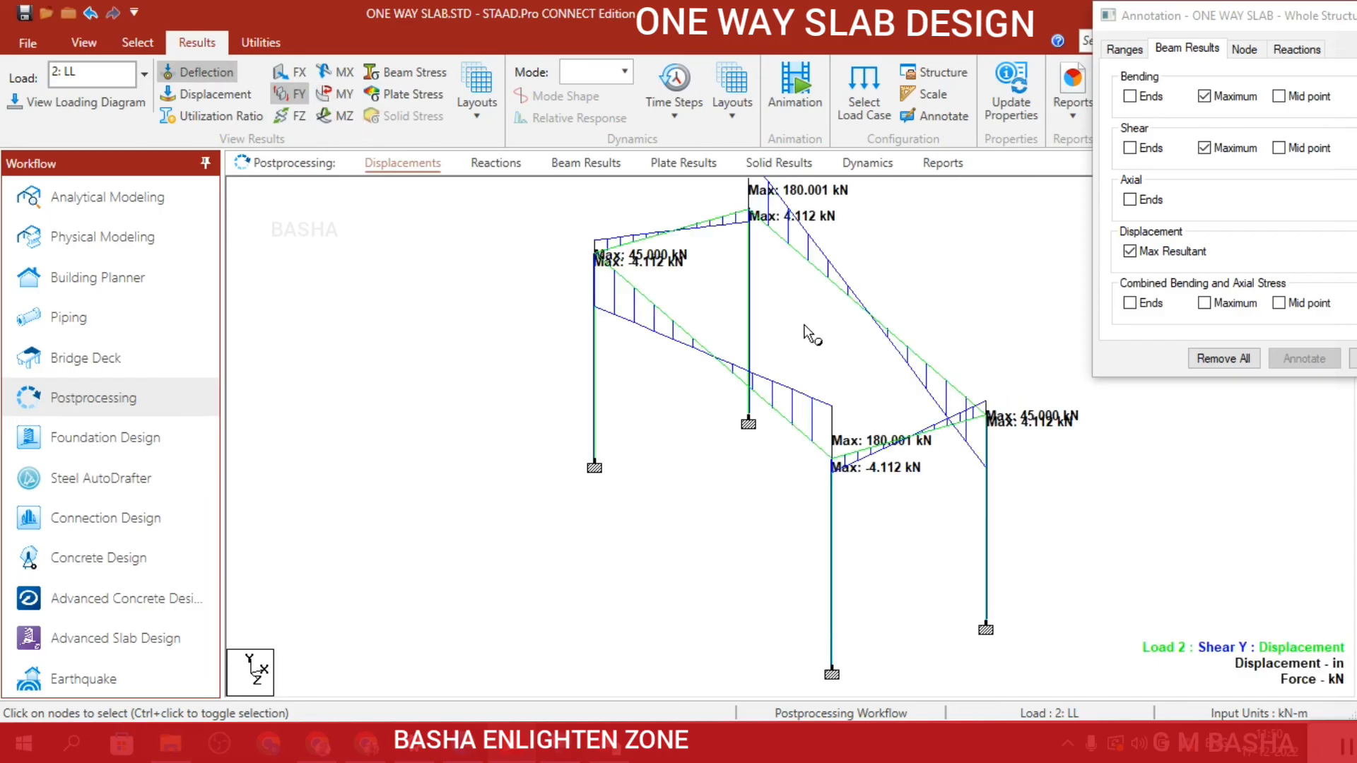
pyautogui.scroll(-2, 917, 302)
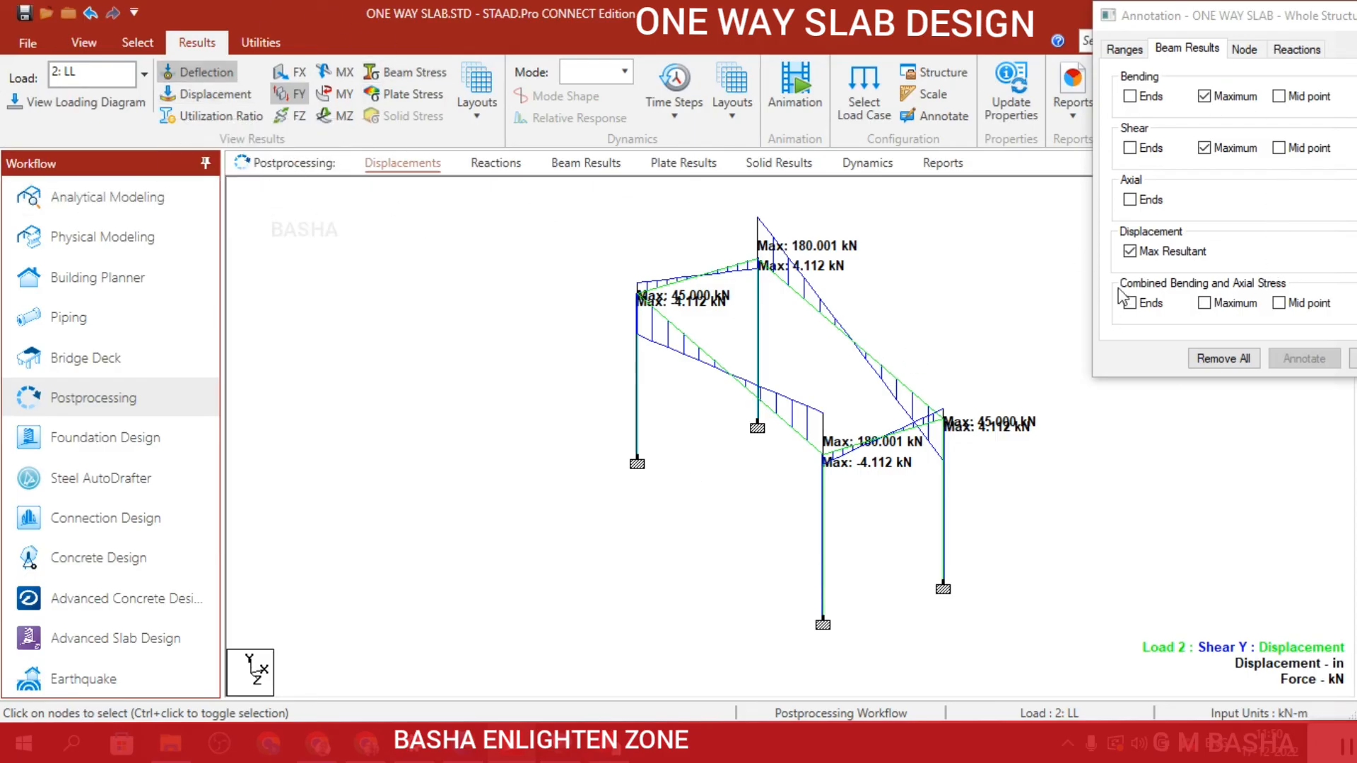
# Try to add axial force annotations at the member ends.
pyautogui.click(1129, 200)
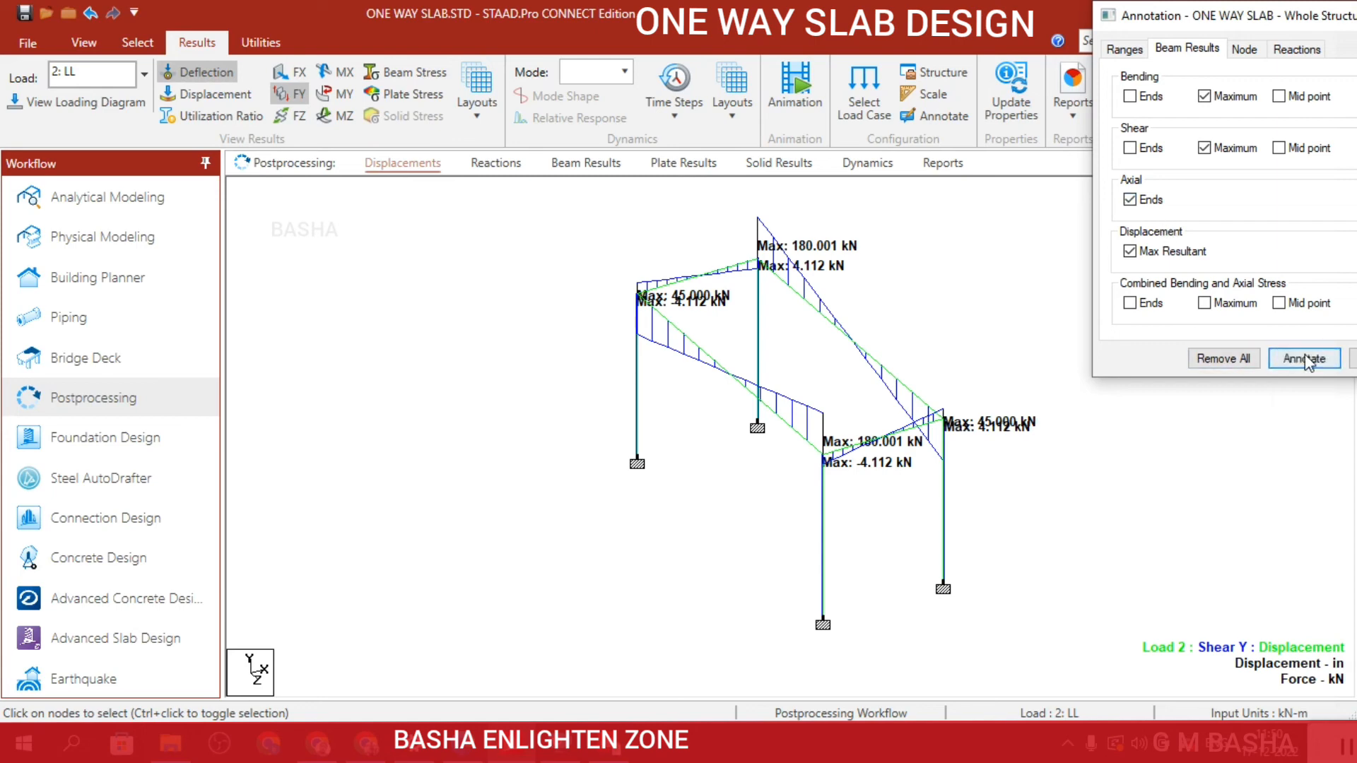
pyautogui.click(1305, 359)
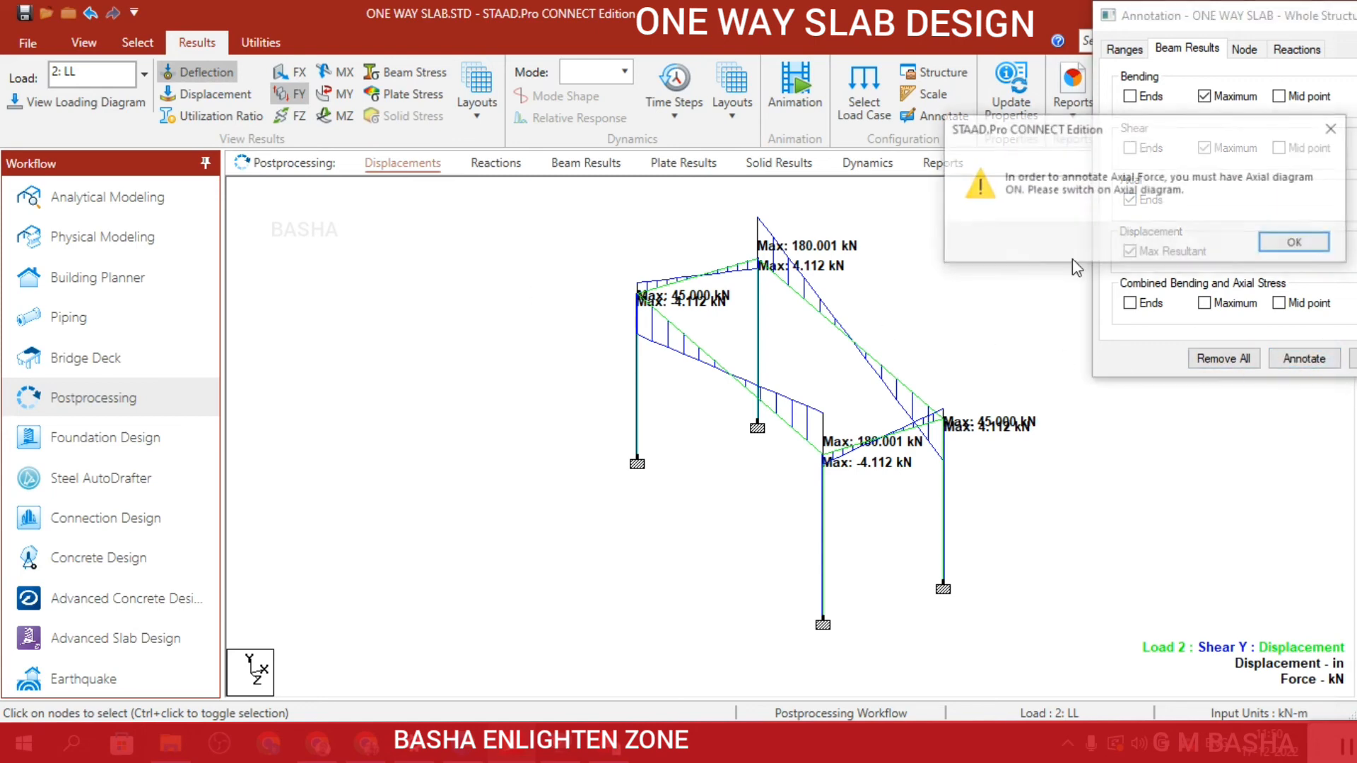
pyautogui.click(1296, 244)
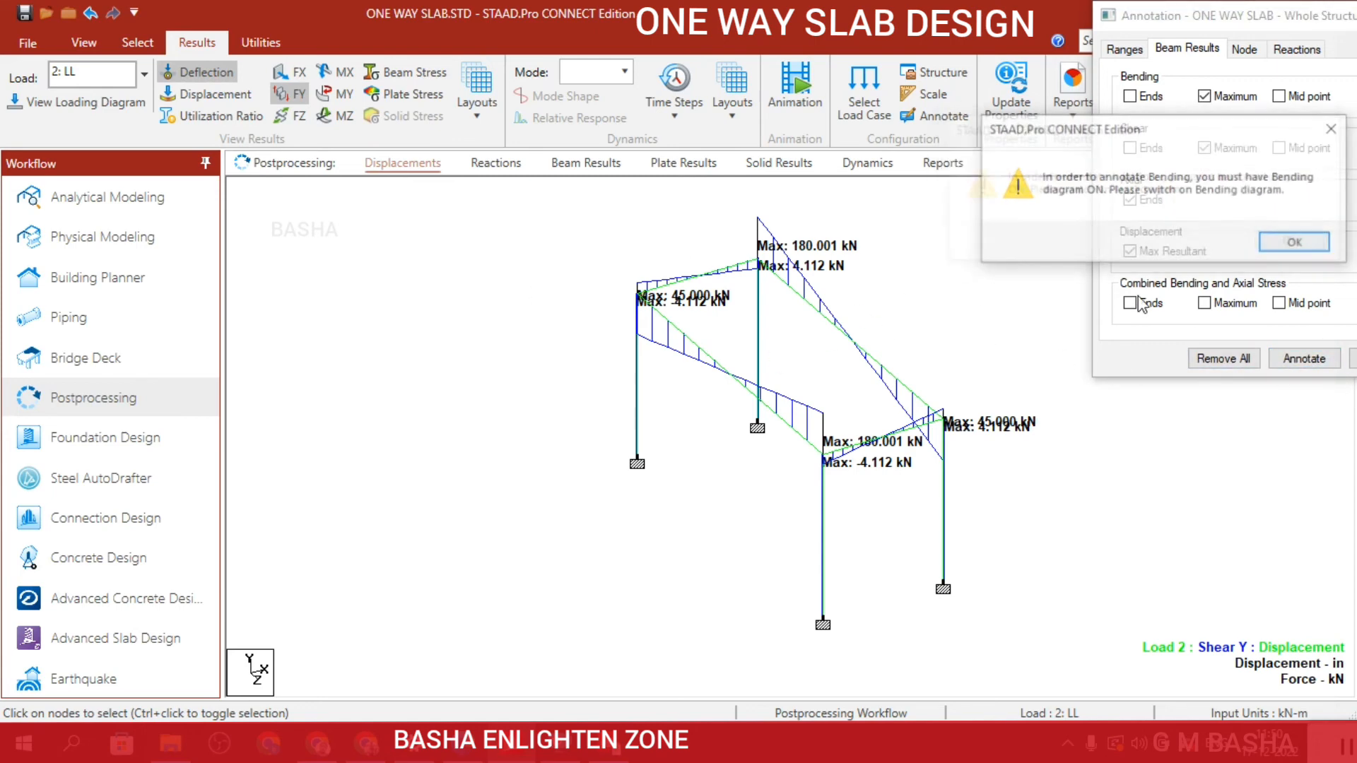
pyautogui.click(1296, 244)
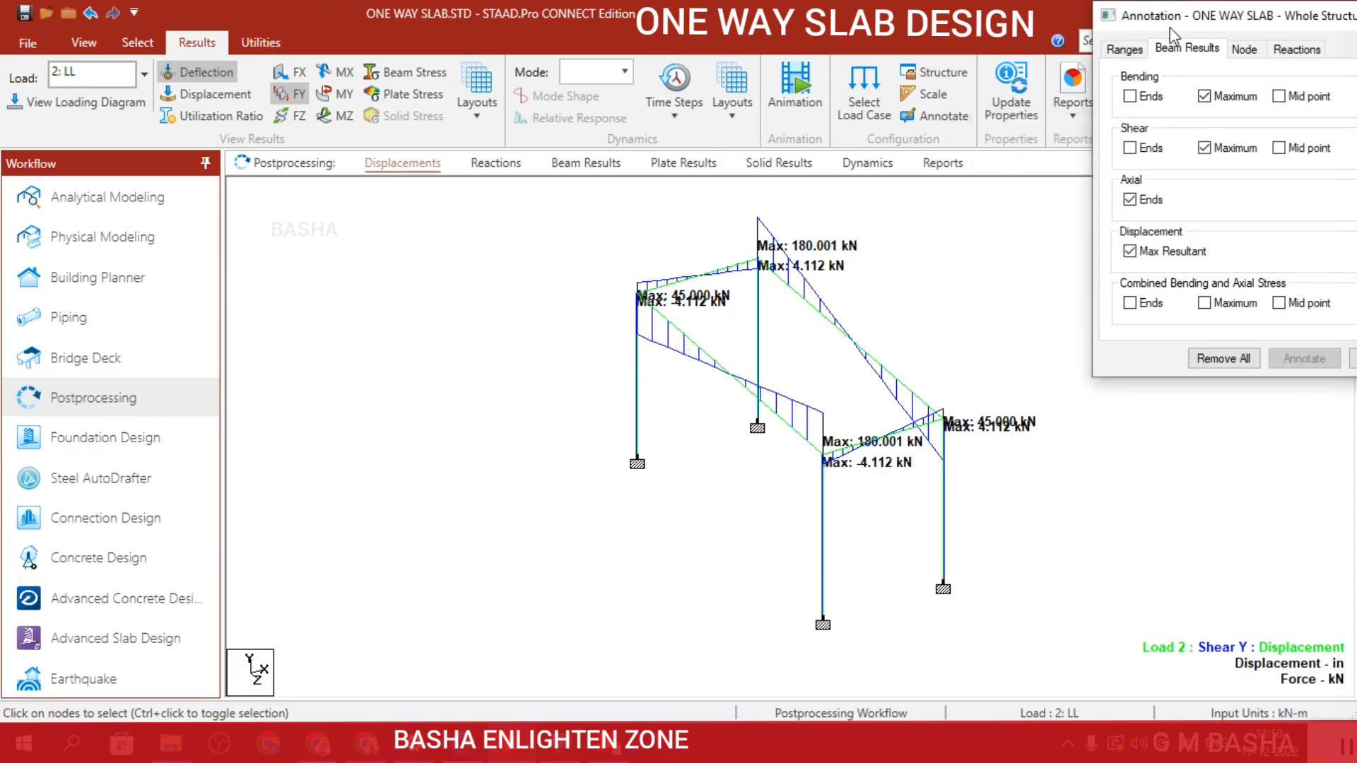
pyautogui.moveTo(1170, 28); pyautogui.dragTo(1105, 29)
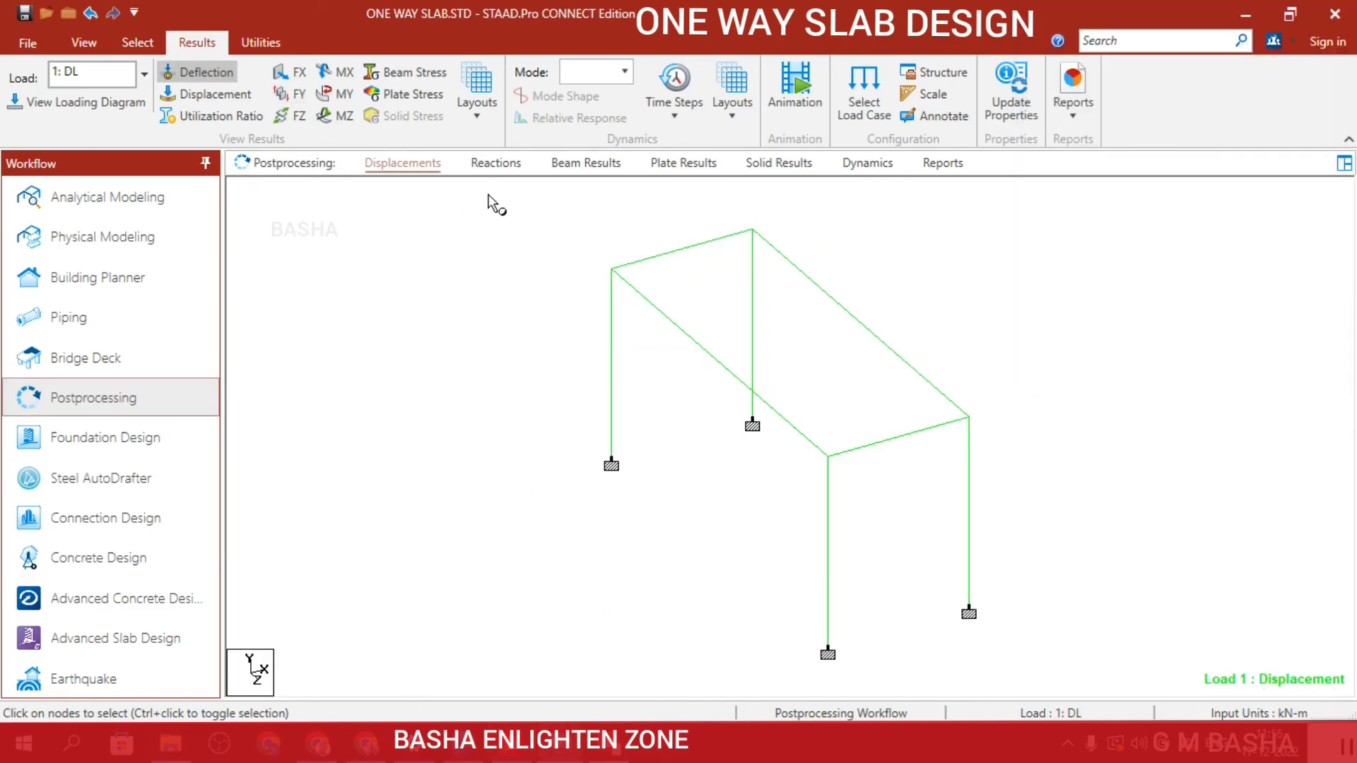
# Examine the support reactions and beam results for load case 1 DL, and check for plate and solid results.
pyautogui.click(498, 163)
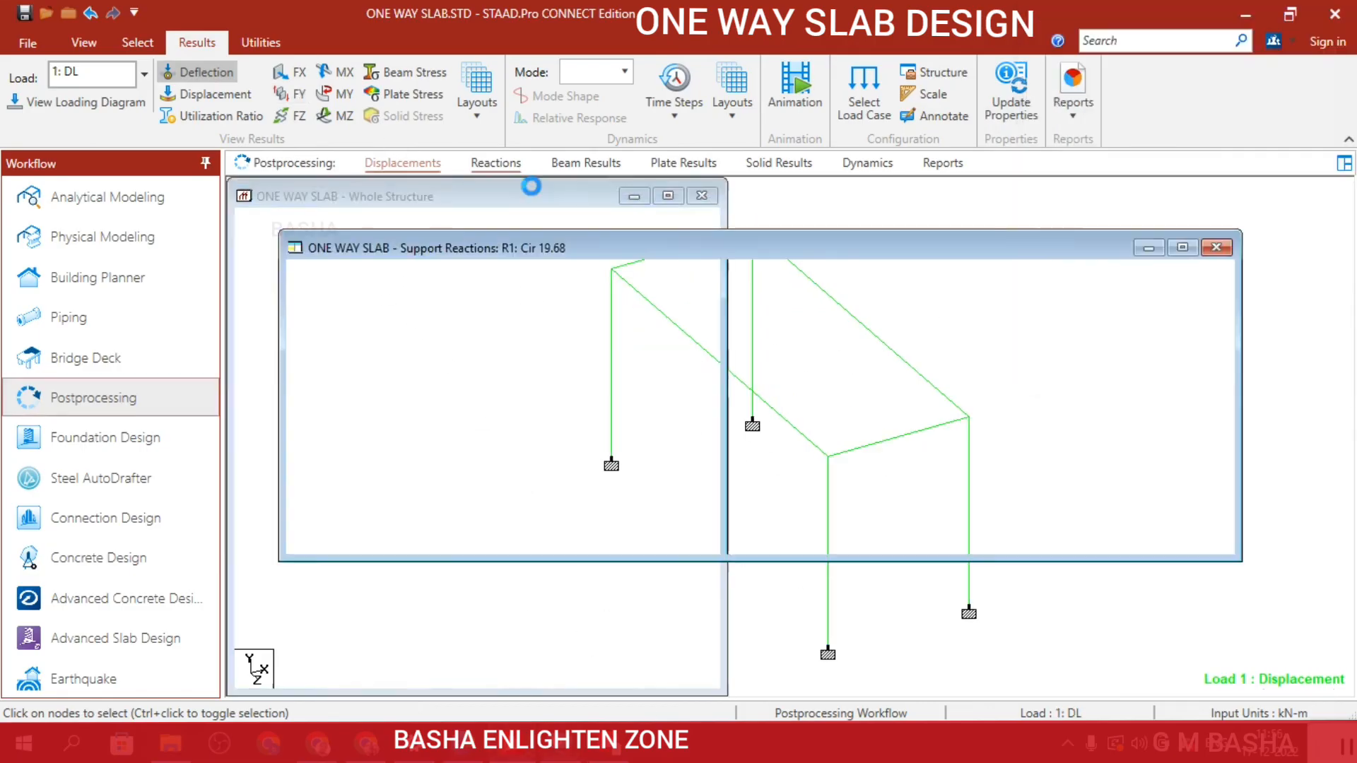
pyautogui.click(585, 164)
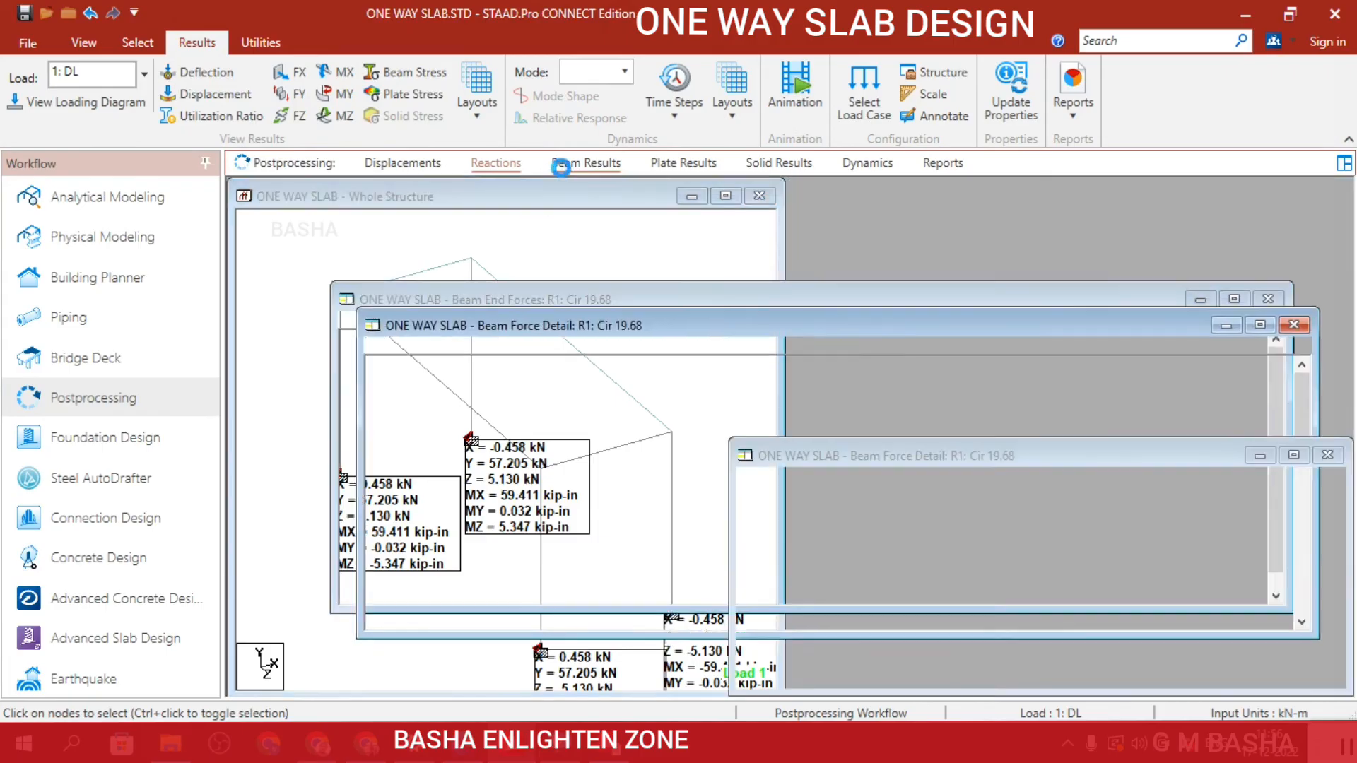
pyautogui.click(697, 168)
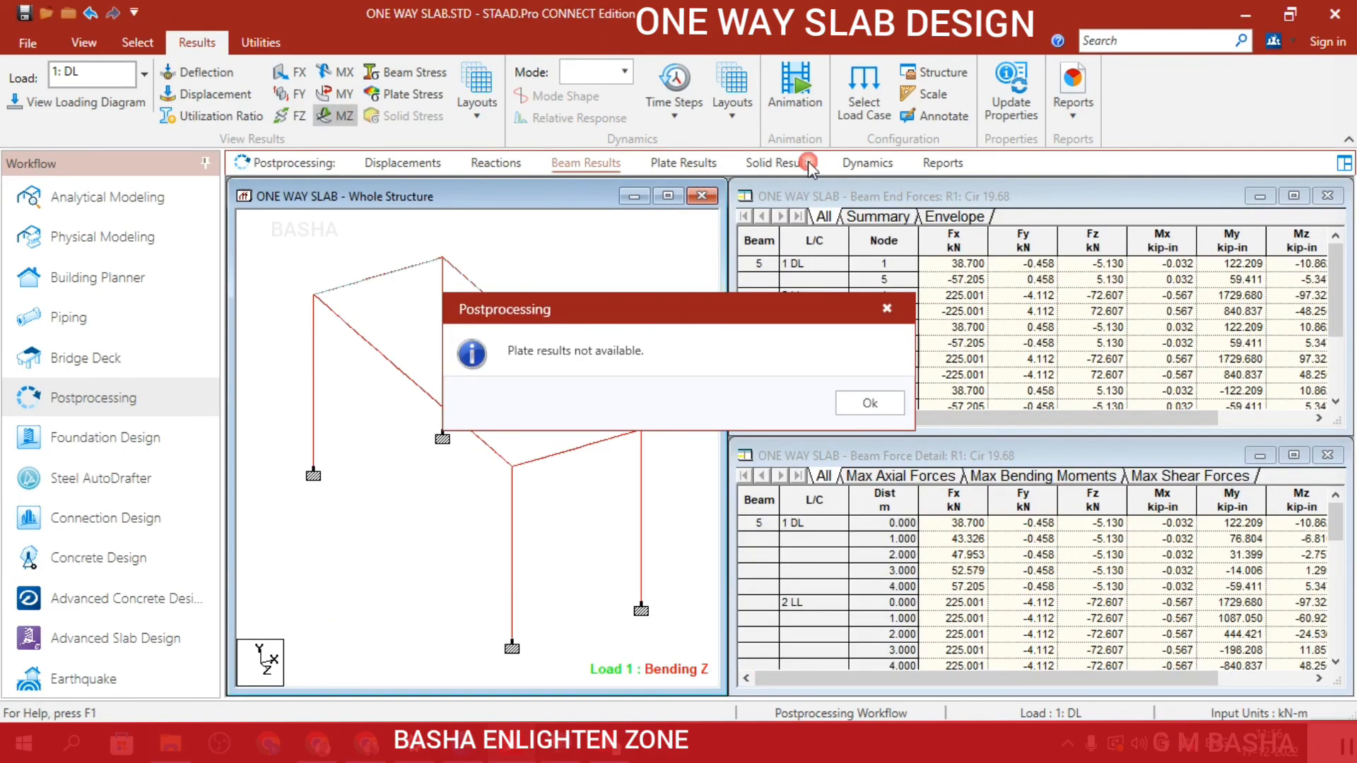
pyautogui.click(887, 406)
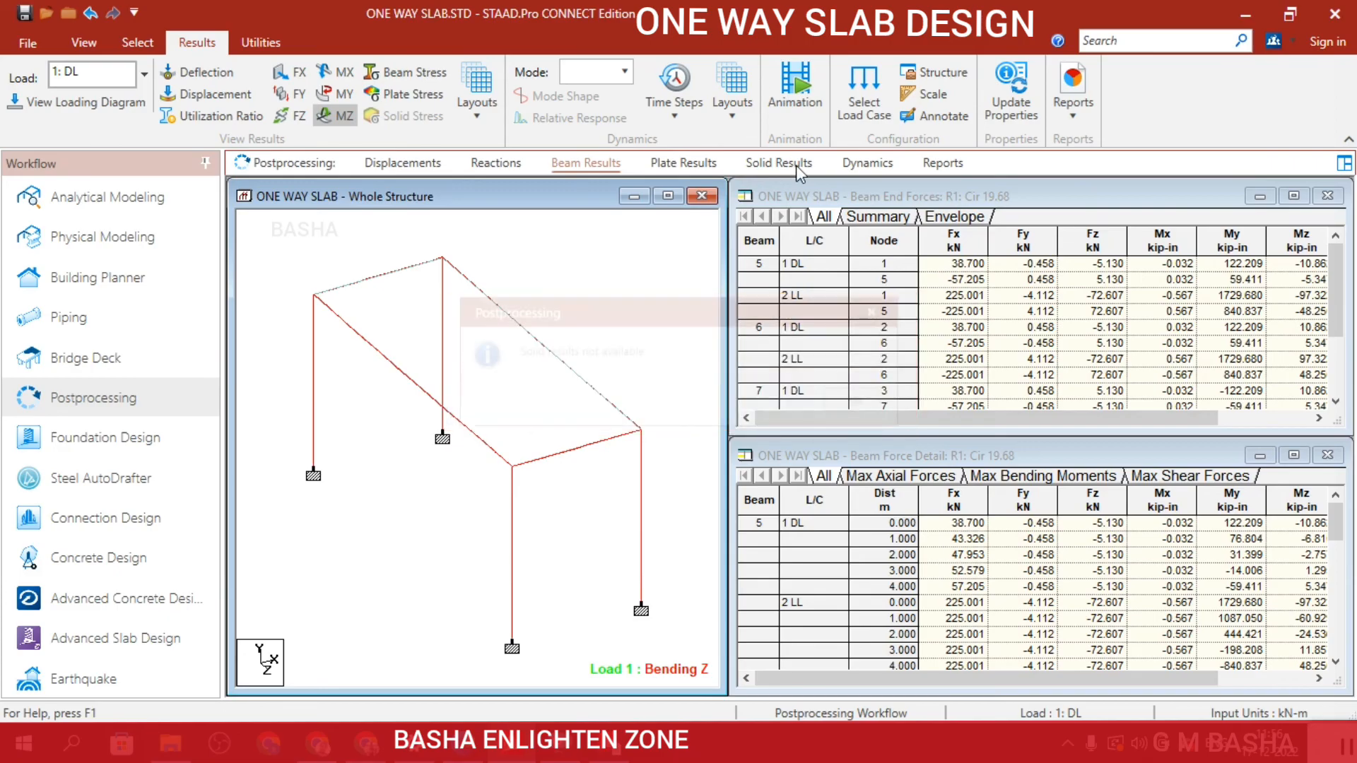
pyautogui.click(796, 164)
pyautogui.click(876, 402)
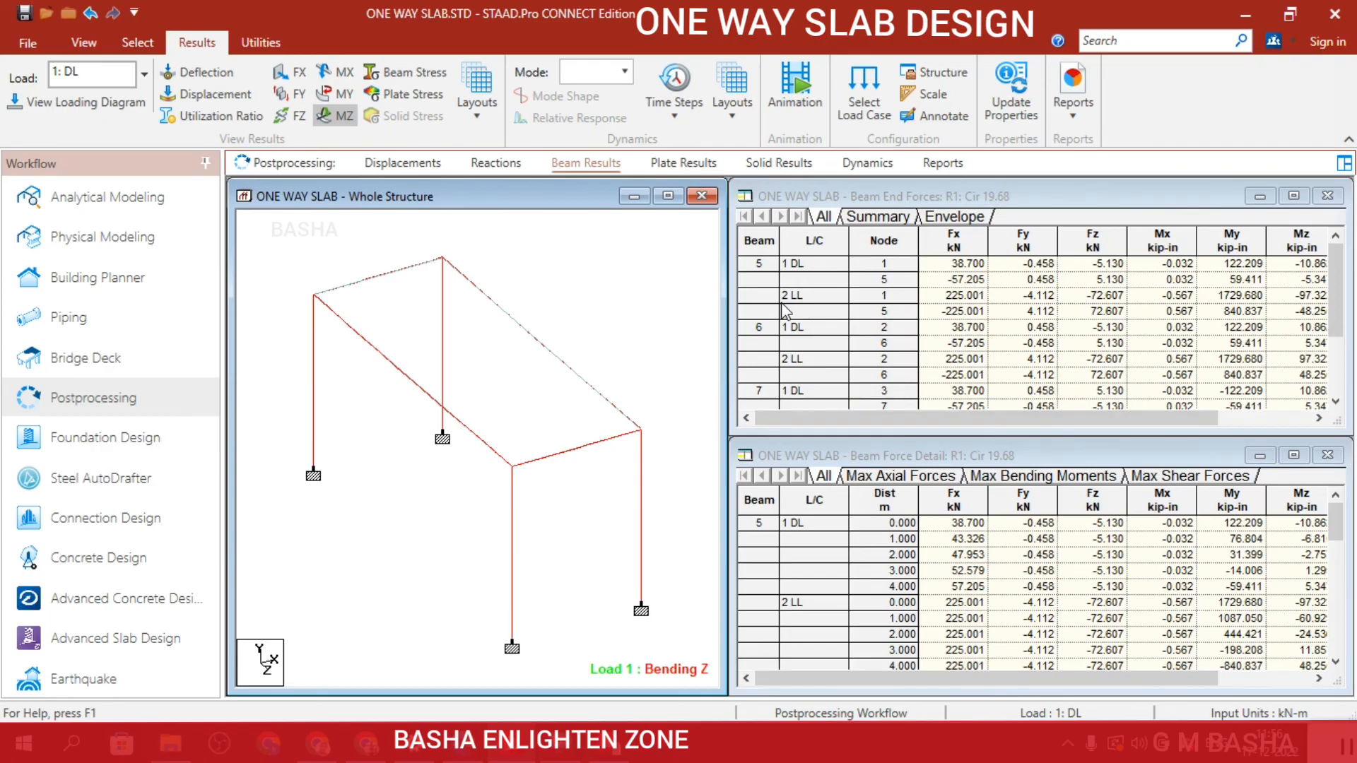
# Return to analytical modeling and examine the concrete design results of the column between nodes 1 and 5.
pyautogui.click(116, 212)
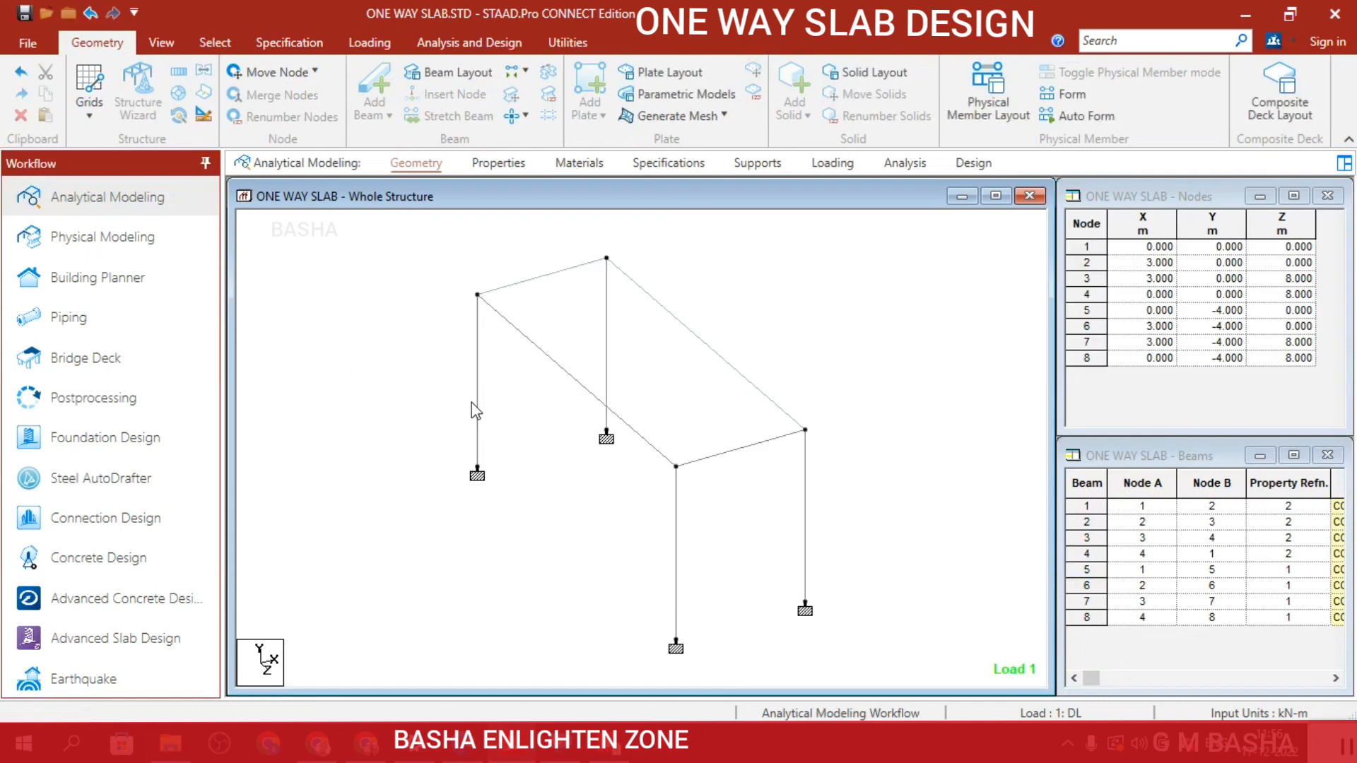
pyautogui.doubleClick(477, 408)
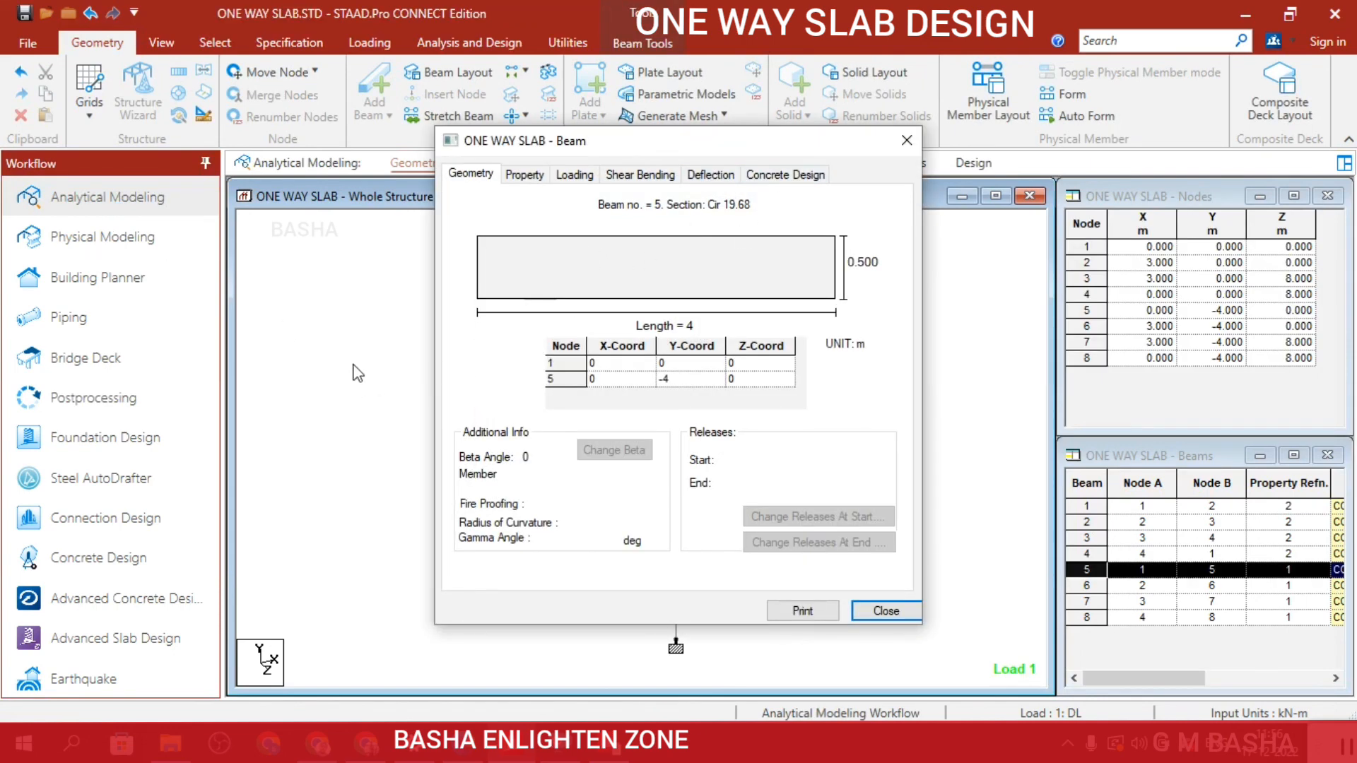
pyautogui.click(791, 177)
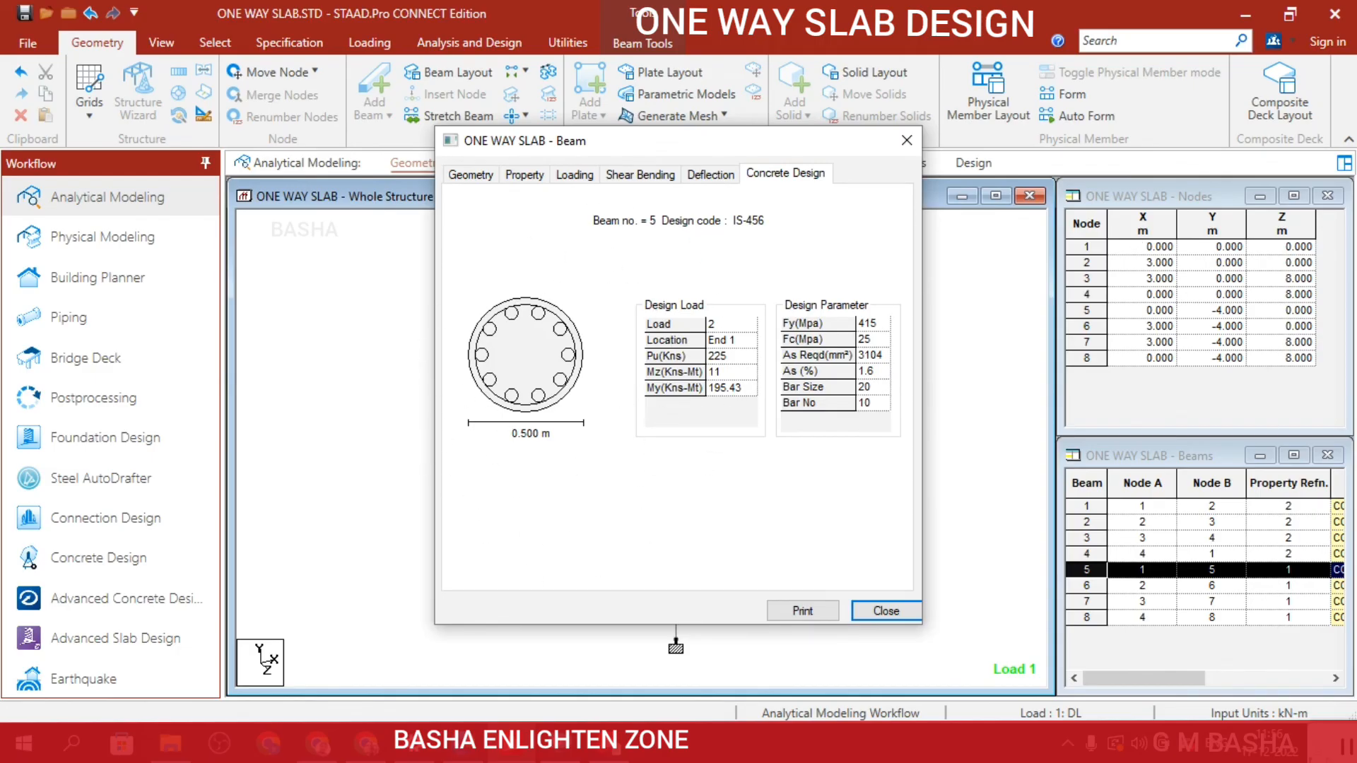
pyautogui.click(1349, 753)
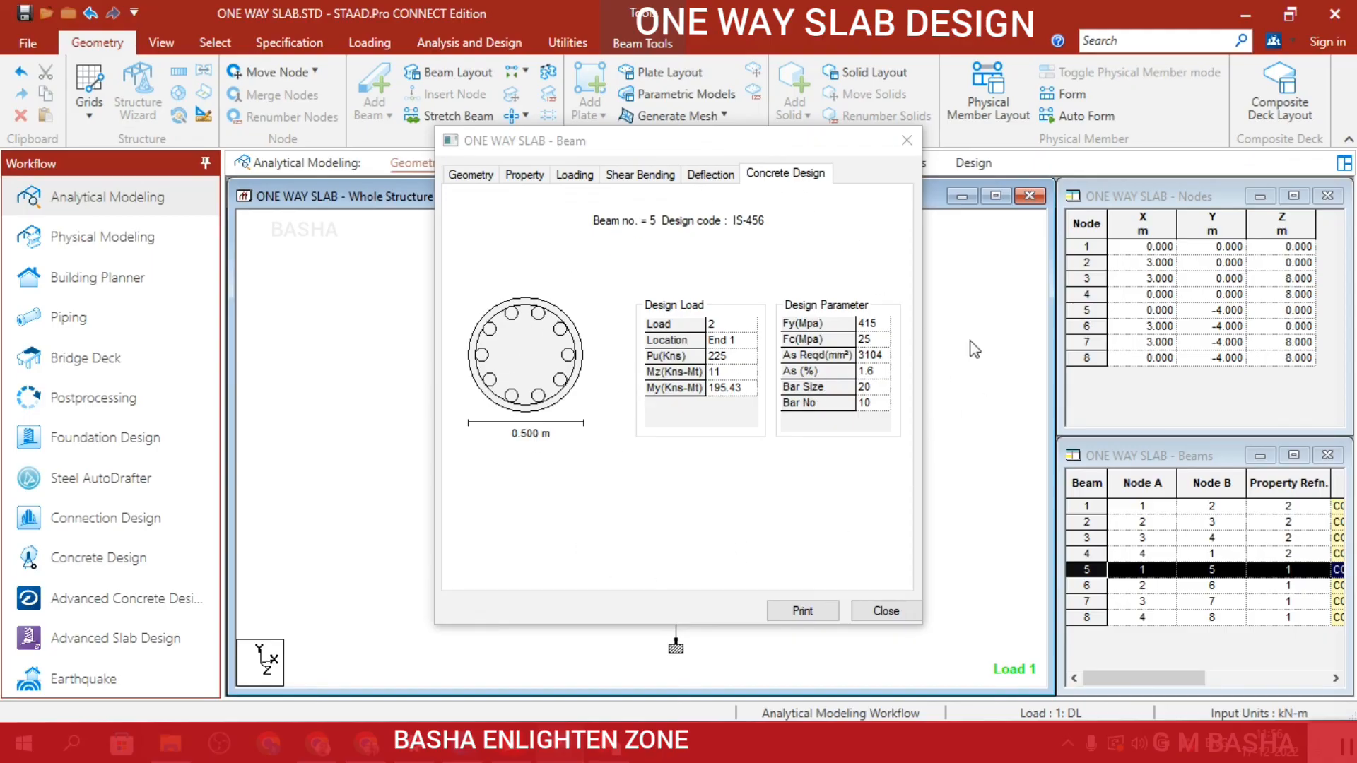
pyautogui.click(882, 611)
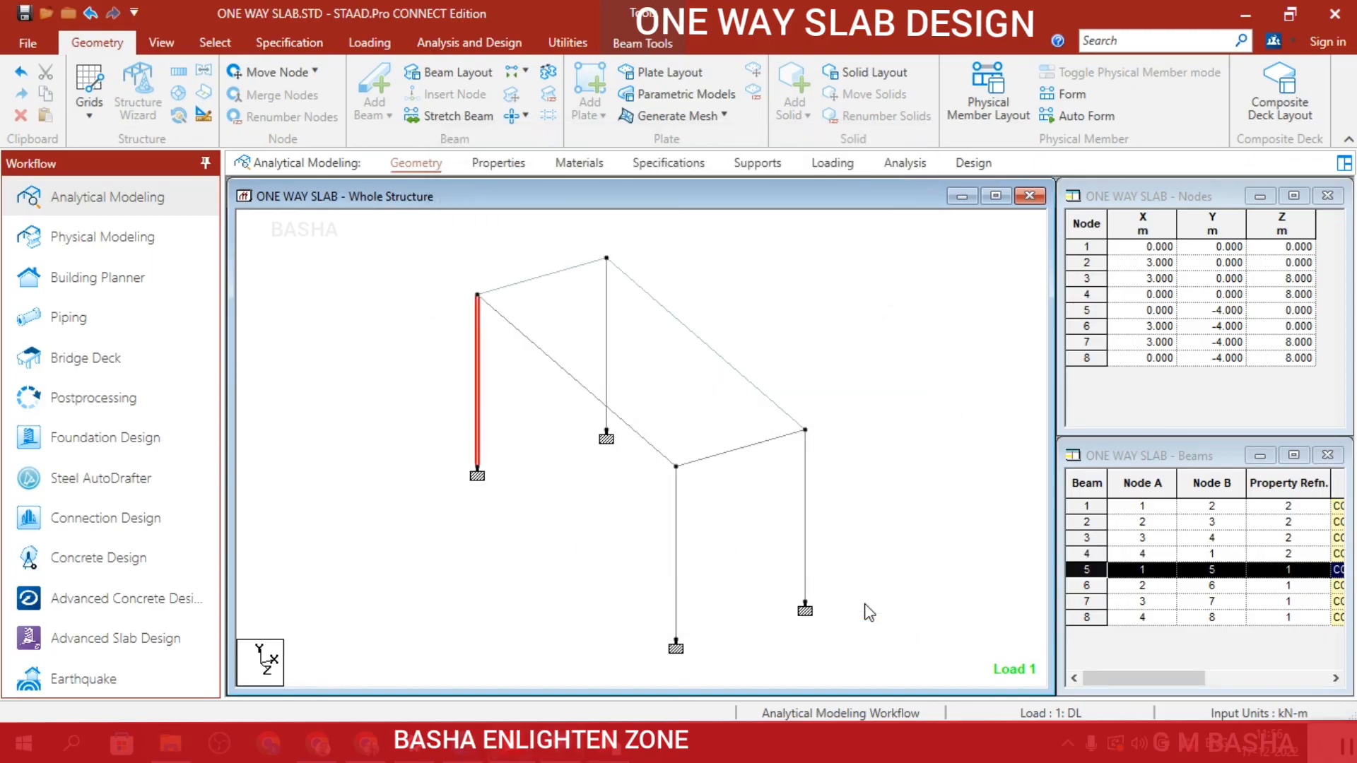
# Examine the concrete design results of the short beam between nodes 3 and 4.
pyautogui.click(753, 448)
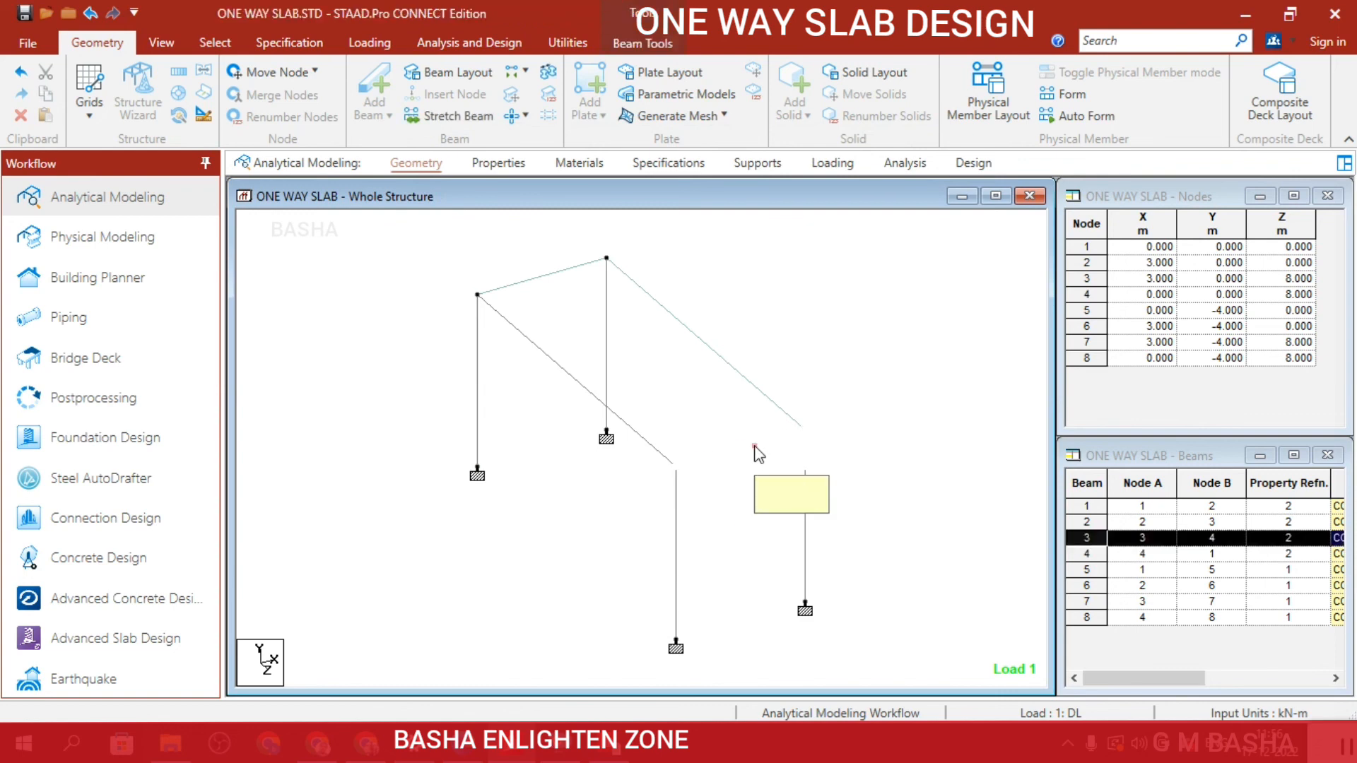
pyautogui.doubleClick(758, 454)
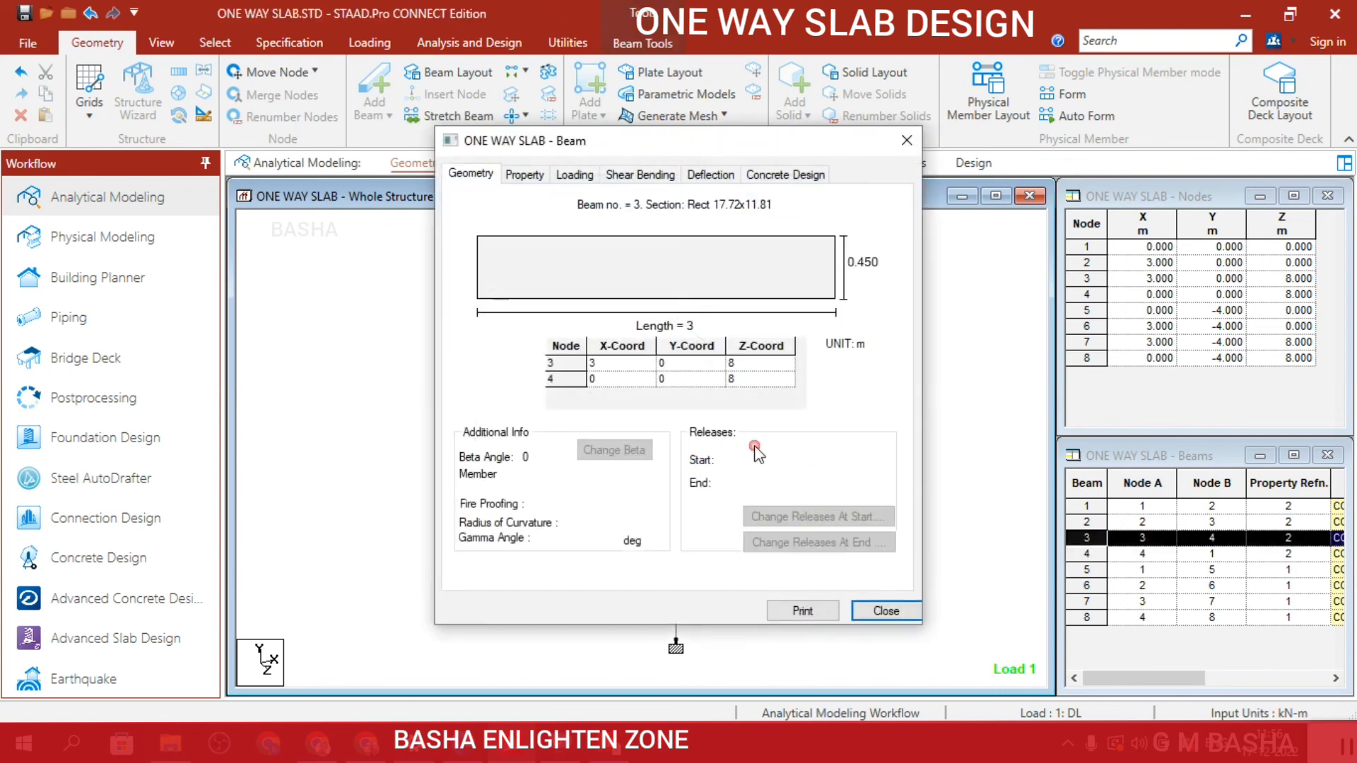
pyautogui.click(807, 178)
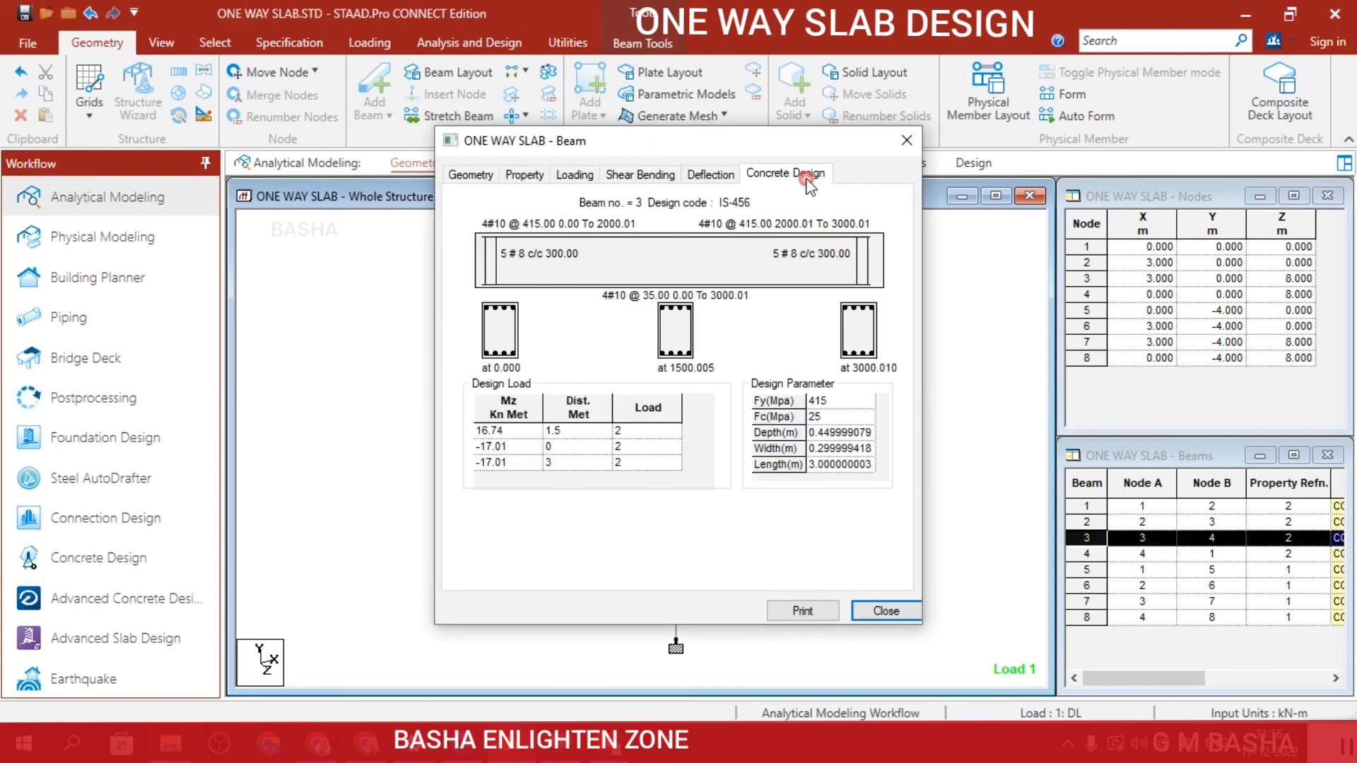
# Close the beam's design results, switch to the maximized STAAD.Pro output viewer and select the concrete design section of the ONE WAY SLAB.anl report.
pyautogui.click(911, 137)
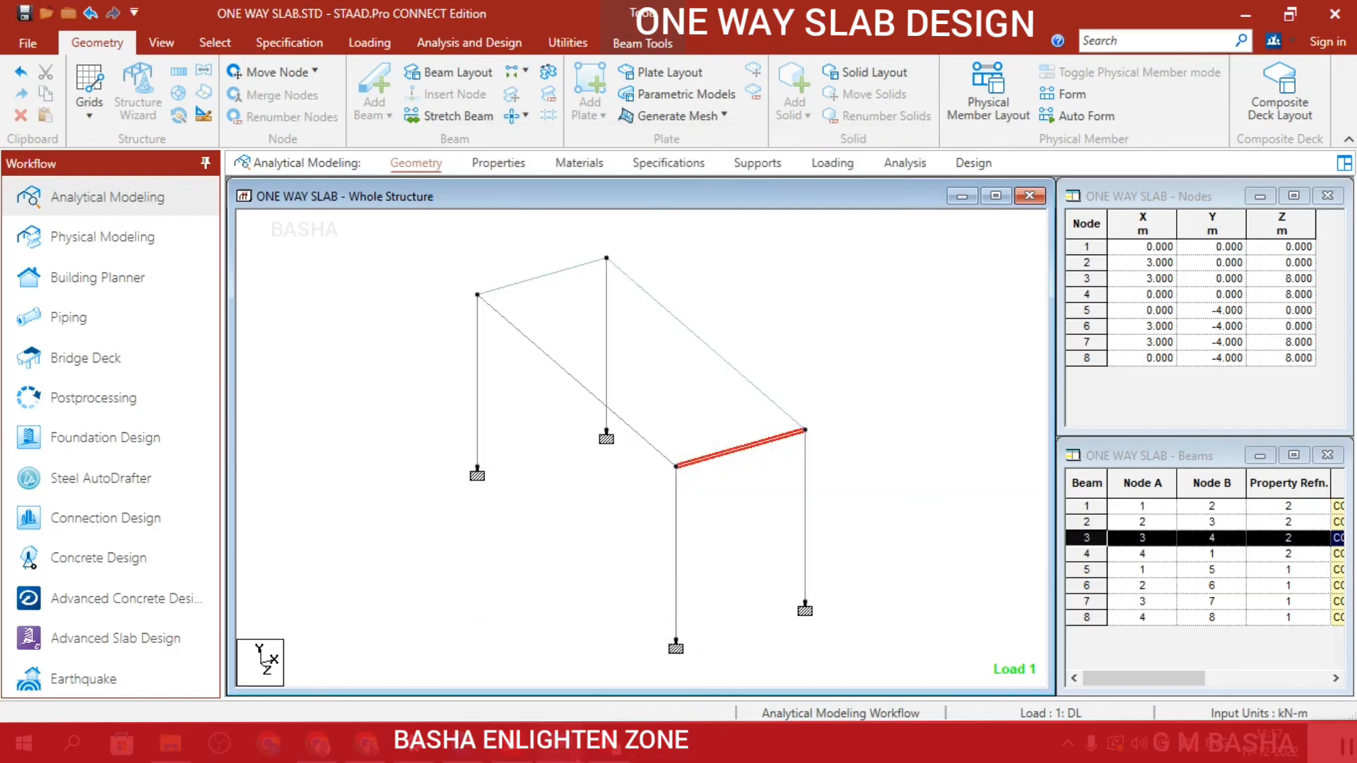
pyautogui.click(614, 751)
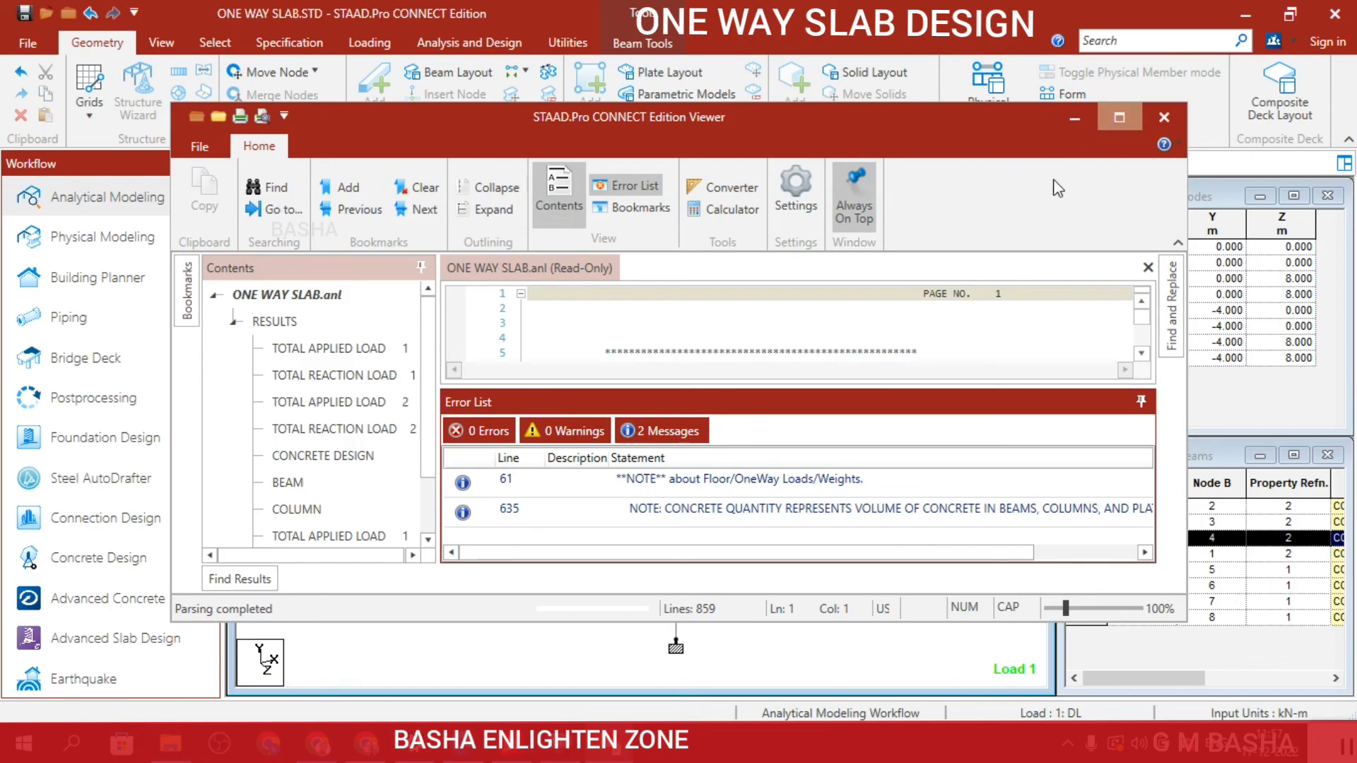
pyautogui.click(1119, 114)
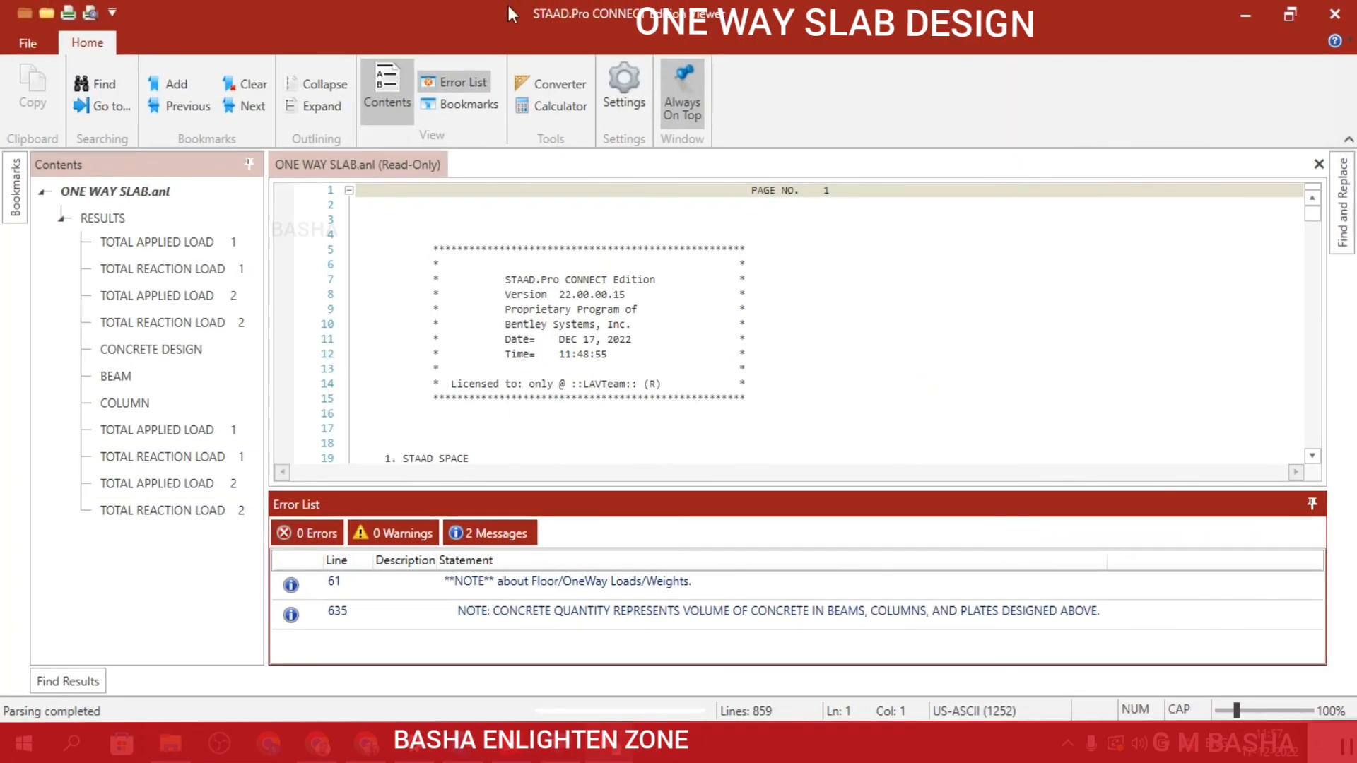
pyautogui.click(198, 356)
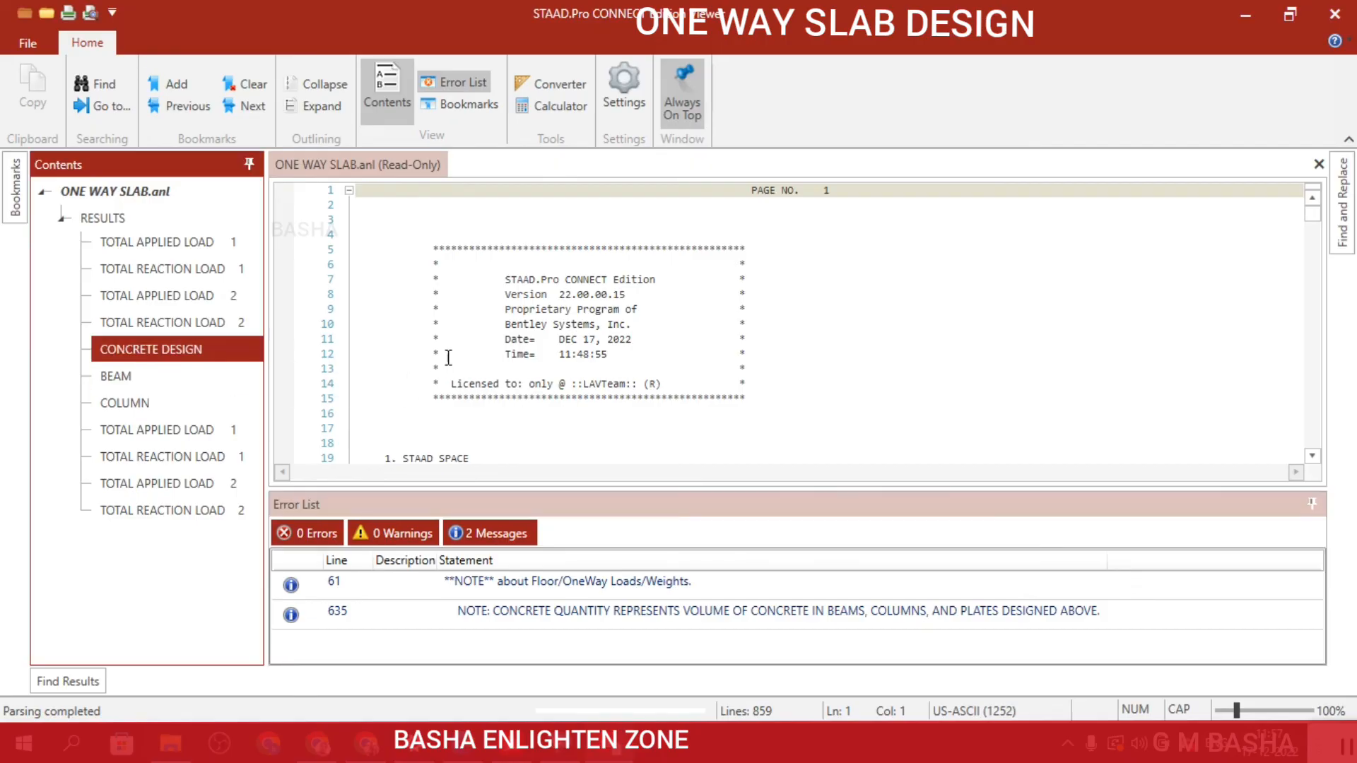
# Examine the input data, DL and LL loading, and total applied and reaction load summaries in the analysis output report.
pyautogui.scroll(-3, 476, 342)
pyautogui.scroll(-16, 479, 346)
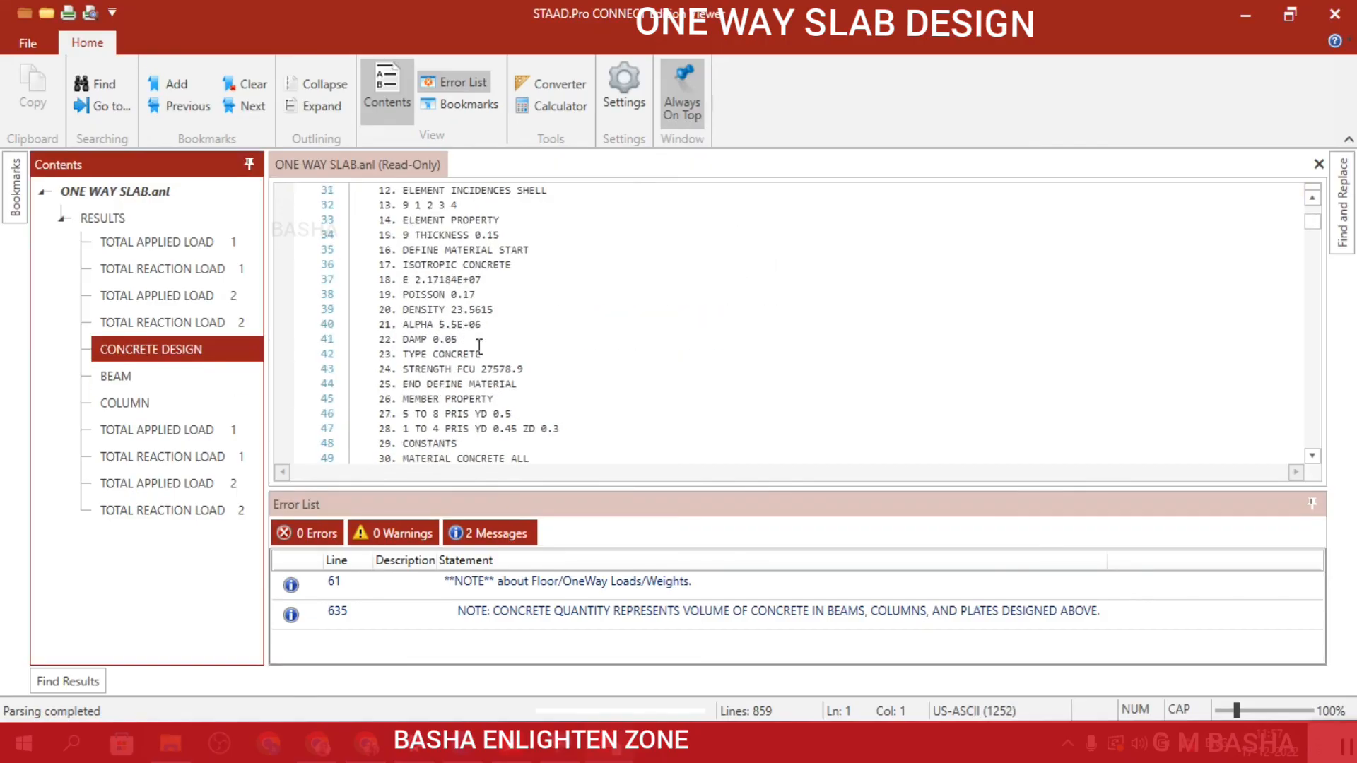
pyautogui.scroll(-20, 479, 346)
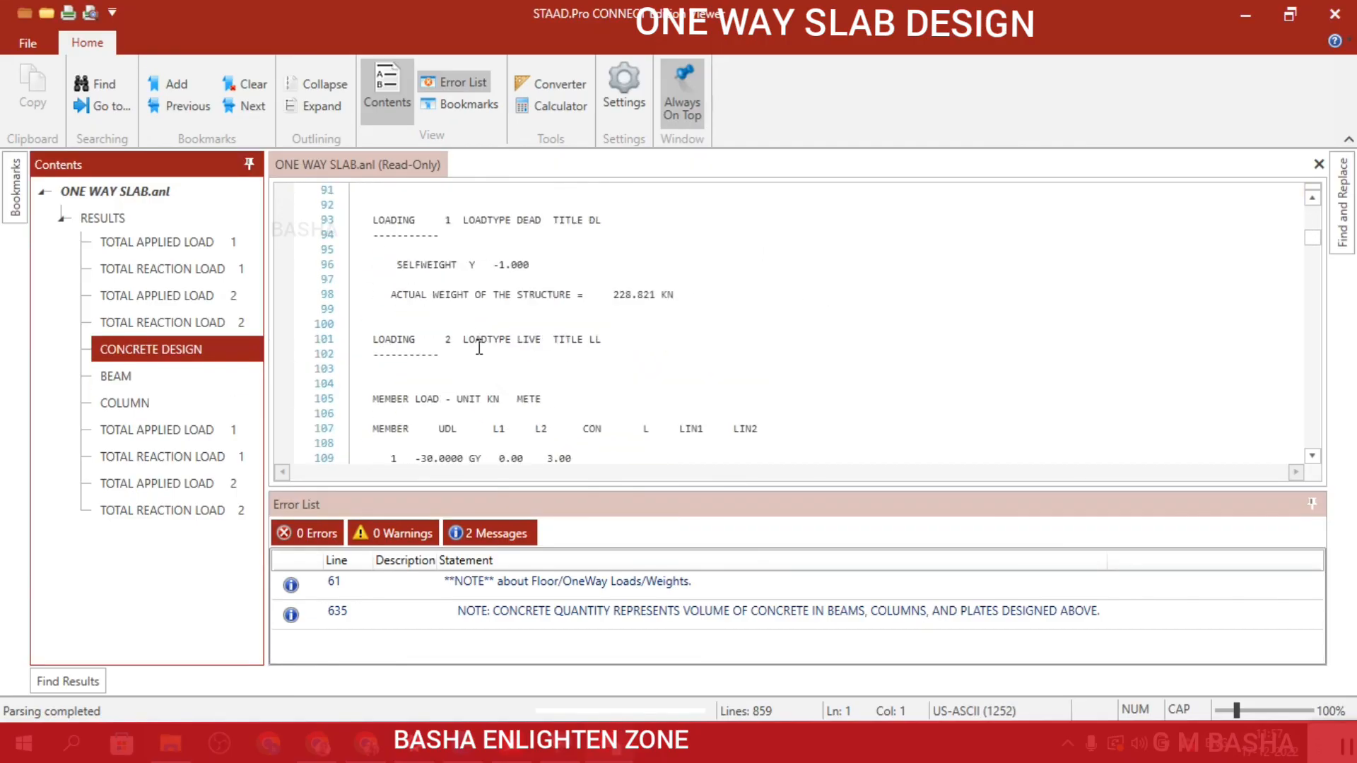
pyautogui.scroll(-18, 479, 346)
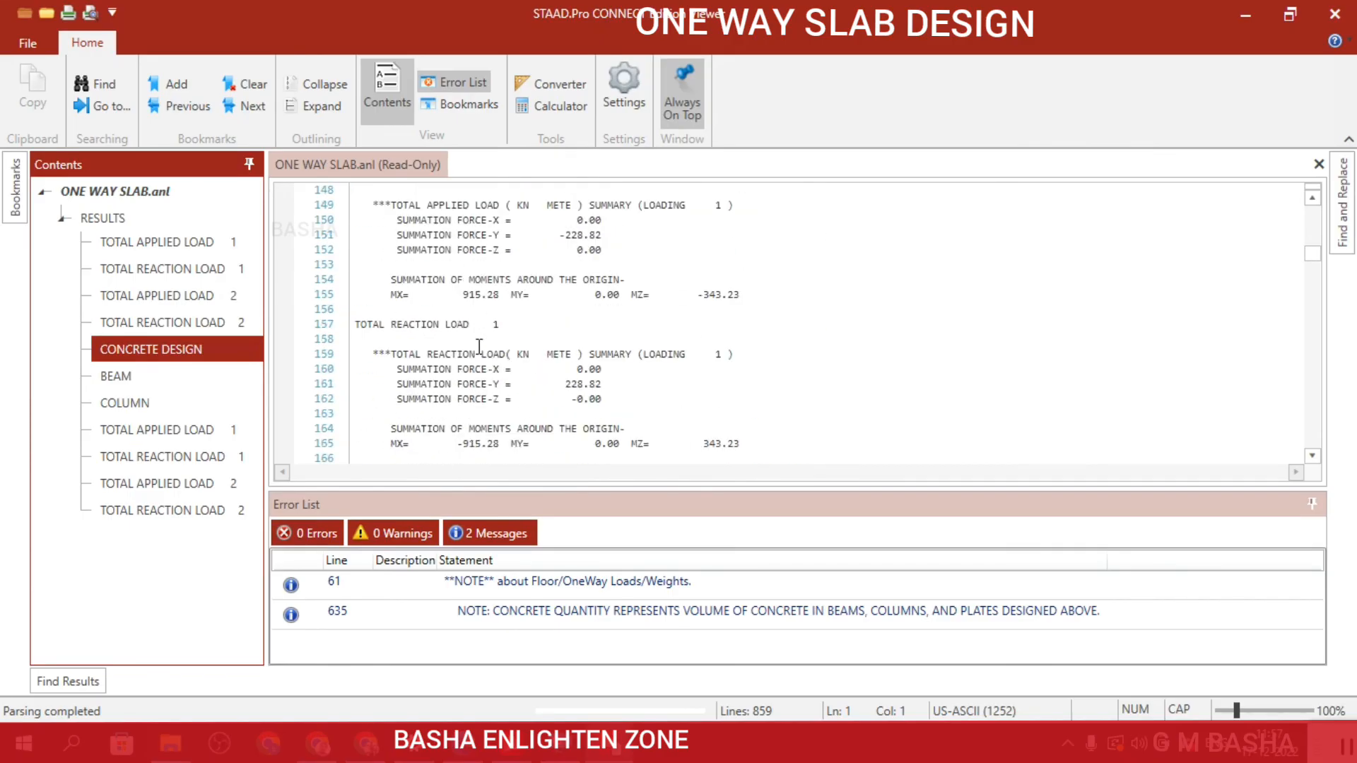
pyautogui.scroll(-20, 479, 347)
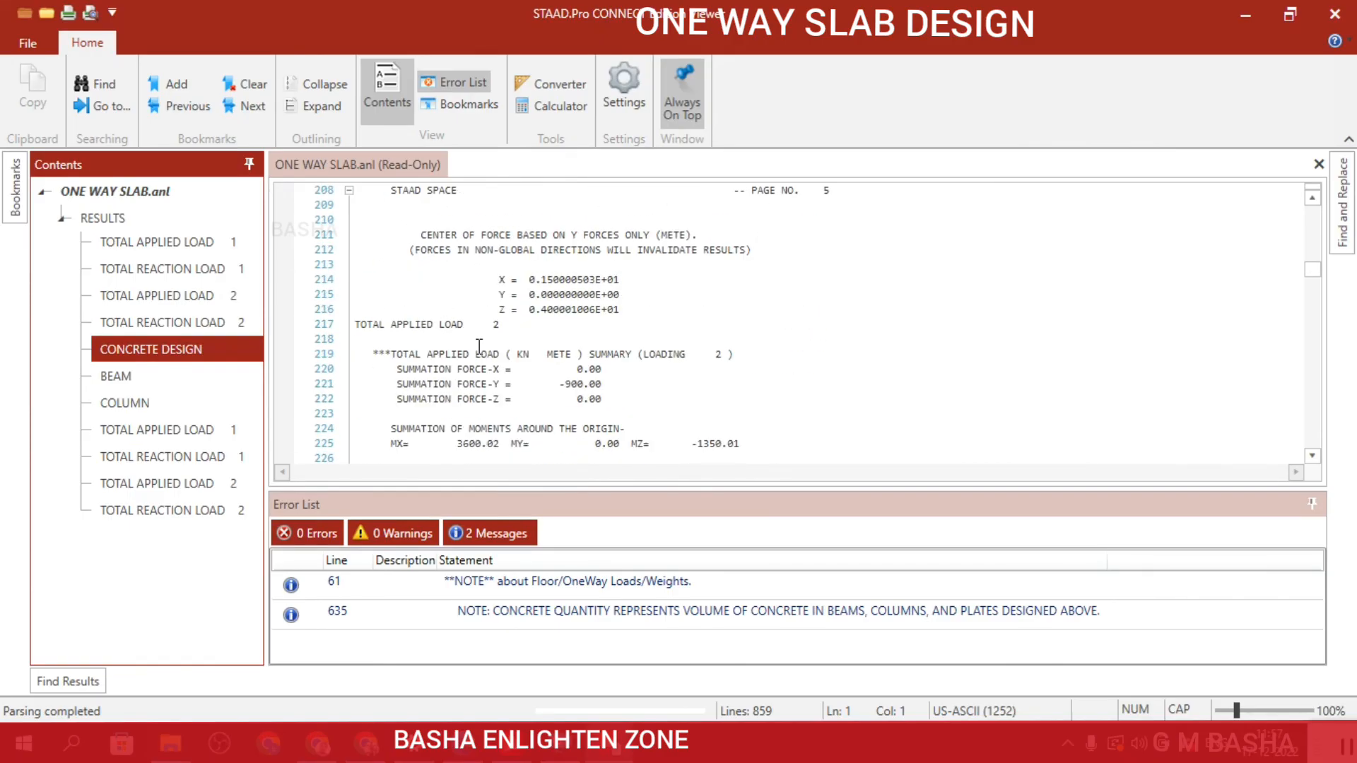
pyautogui.scroll(-18, 480, 347)
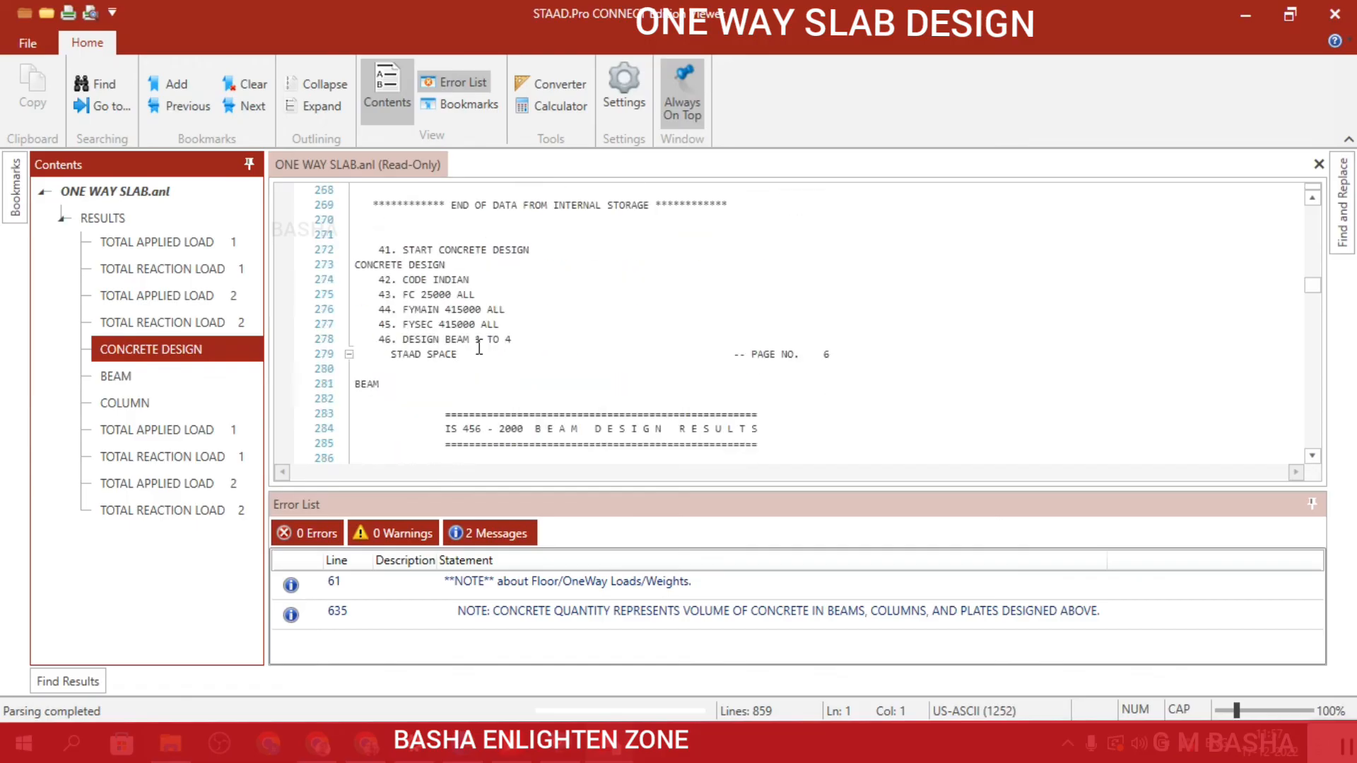
# Examine the IS-456 design results for beams 1 to 4, including provided reinforcement and shear design.
pyautogui.scroll(-7, 479, 347)
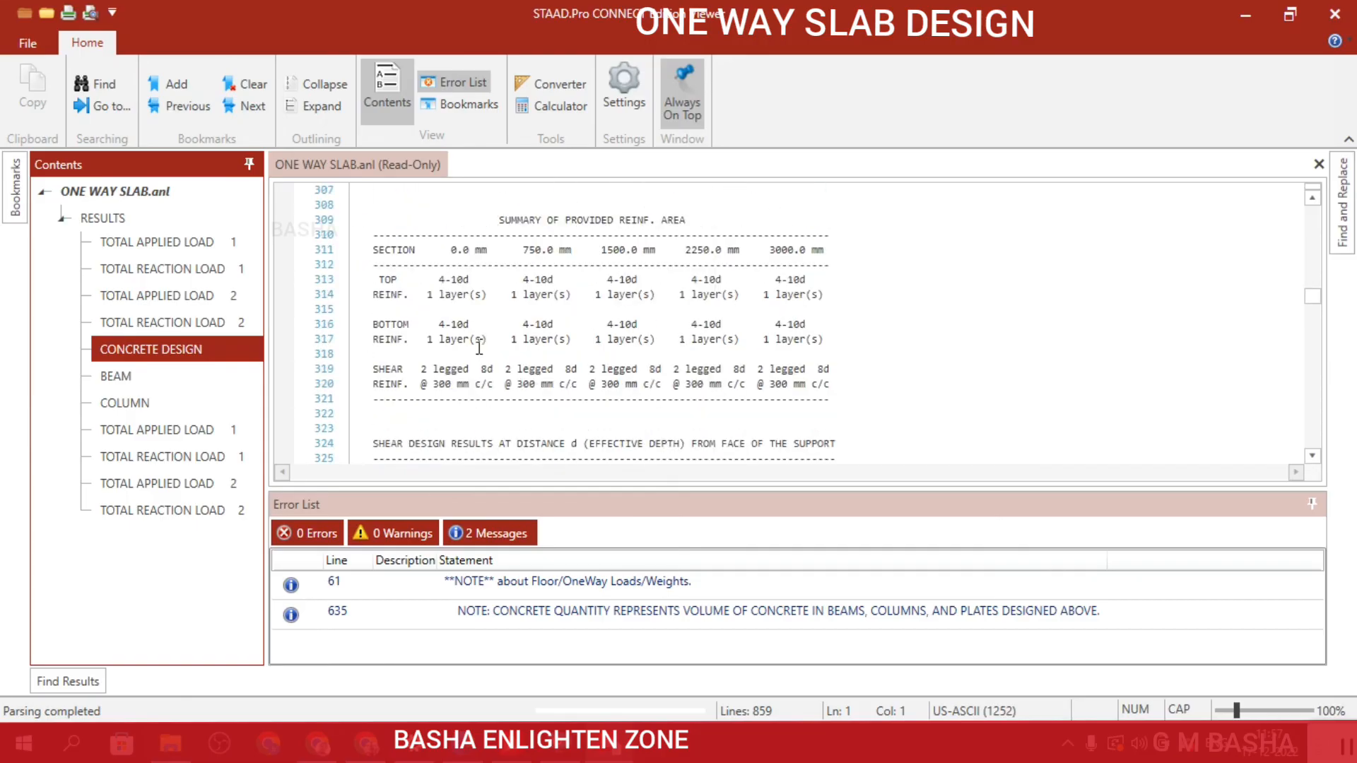
pyautogui.scroll(-16, 465, 461)
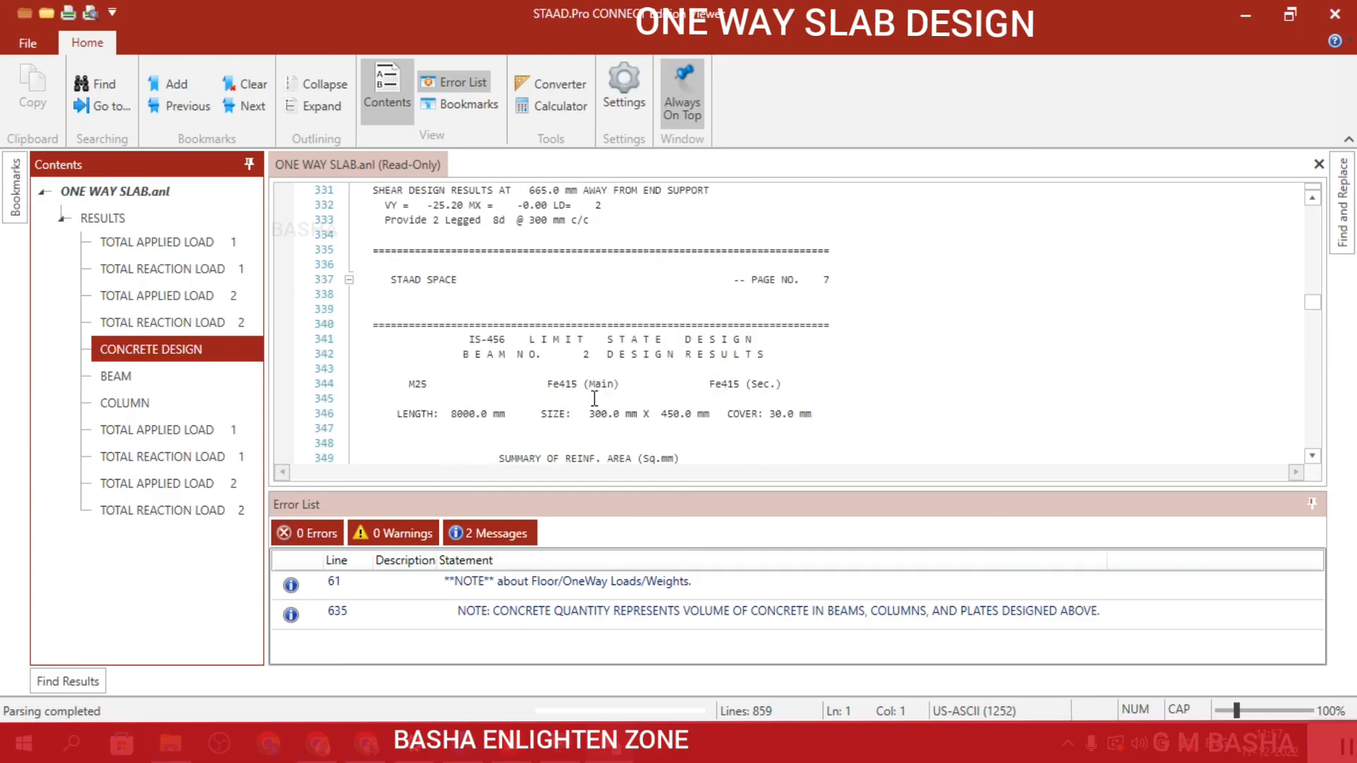
pyautogui.scroll(-7, 580, 394)
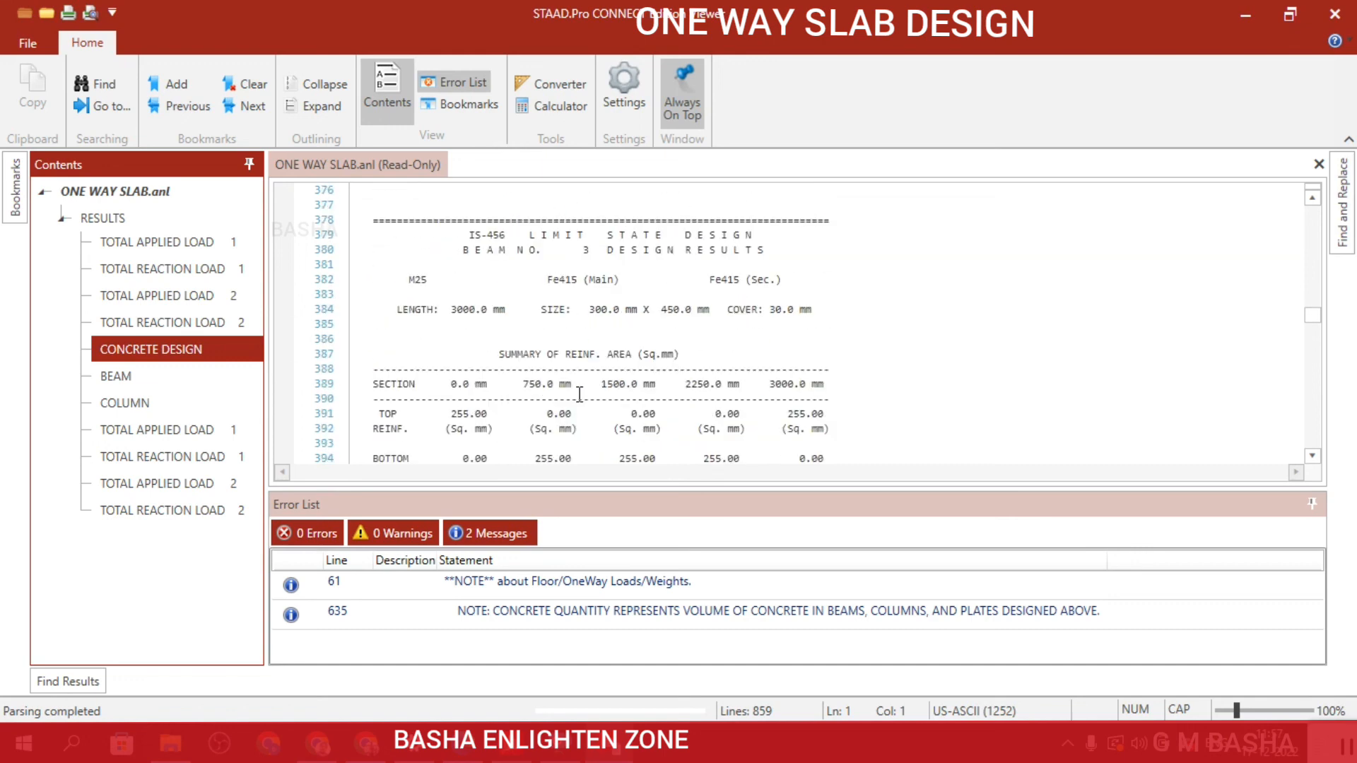
pyautogui.scroll(-16, 704, 307)
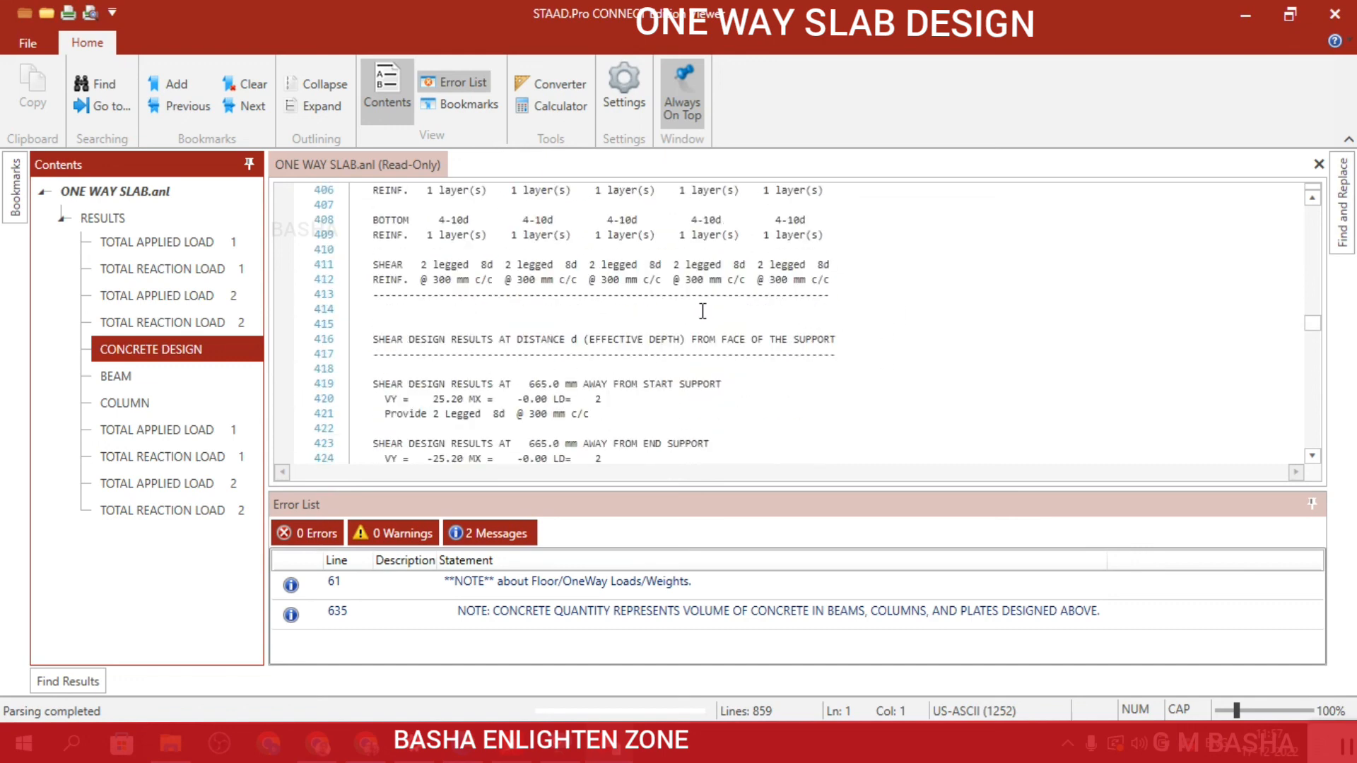
pyautogui.scroll(-14, 703, 311)
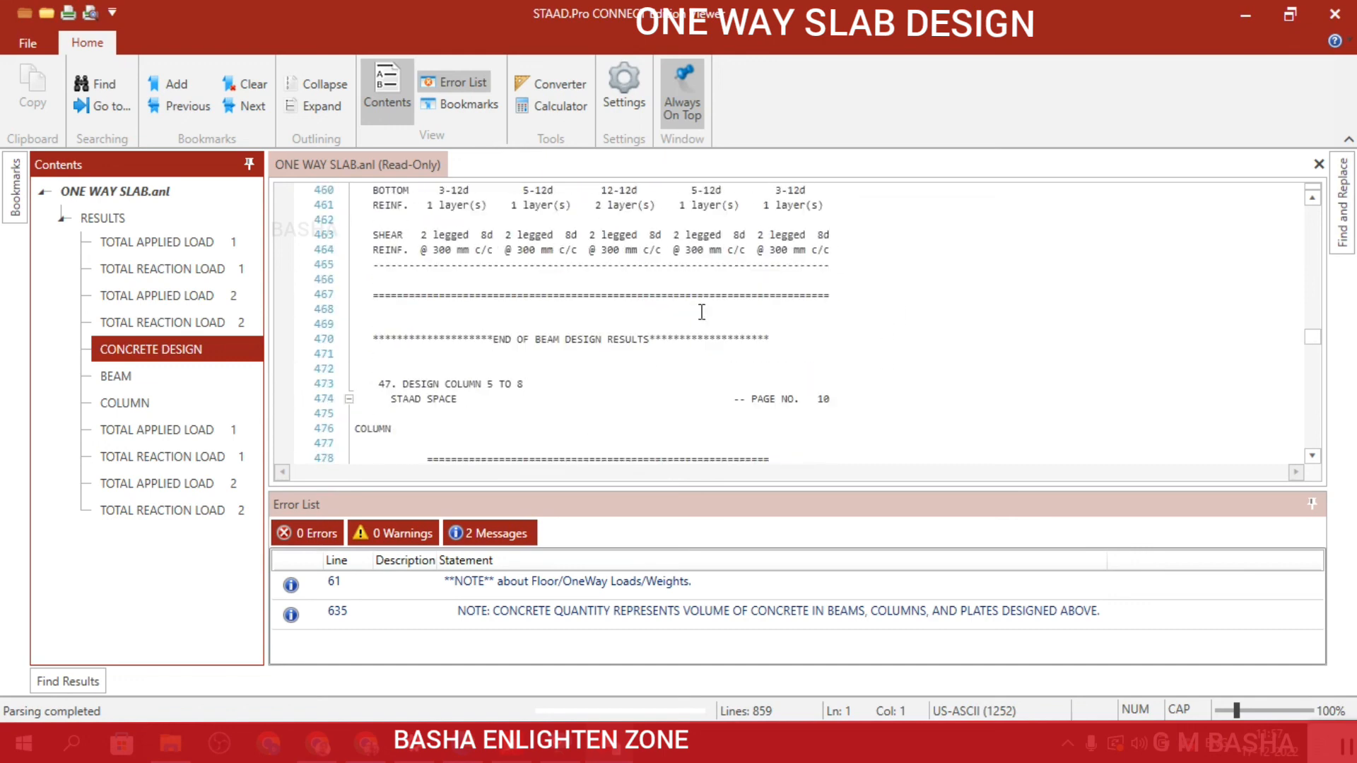
# Examine the IS-456 design results for columns 5 to 8, including main and tie reinforcement and section capacity.
pyautogui.scroll(-14, 702, 312)
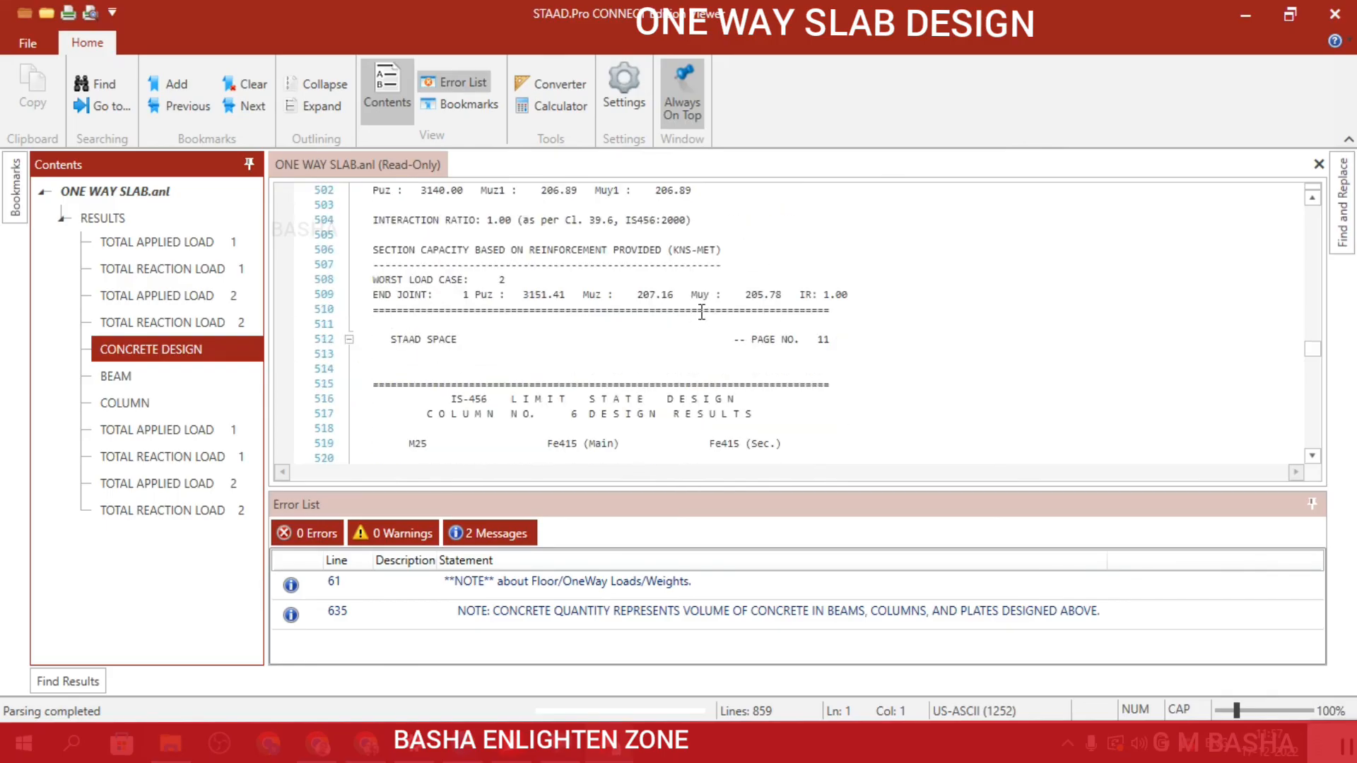
pyautogui.scroll(-13, 702, 311)
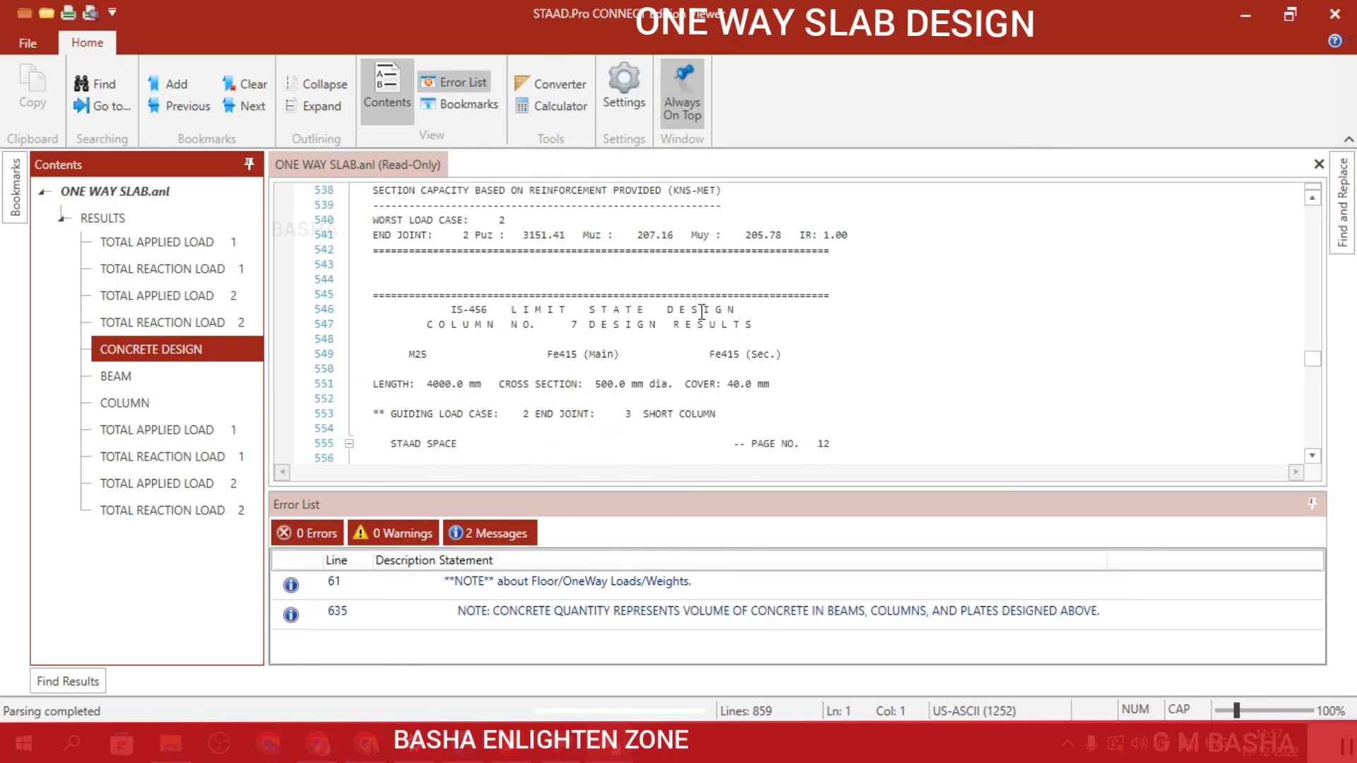
pyautogui.scroll(-4, 702, 312)
pyautogui.scroll(5, 701, 312)
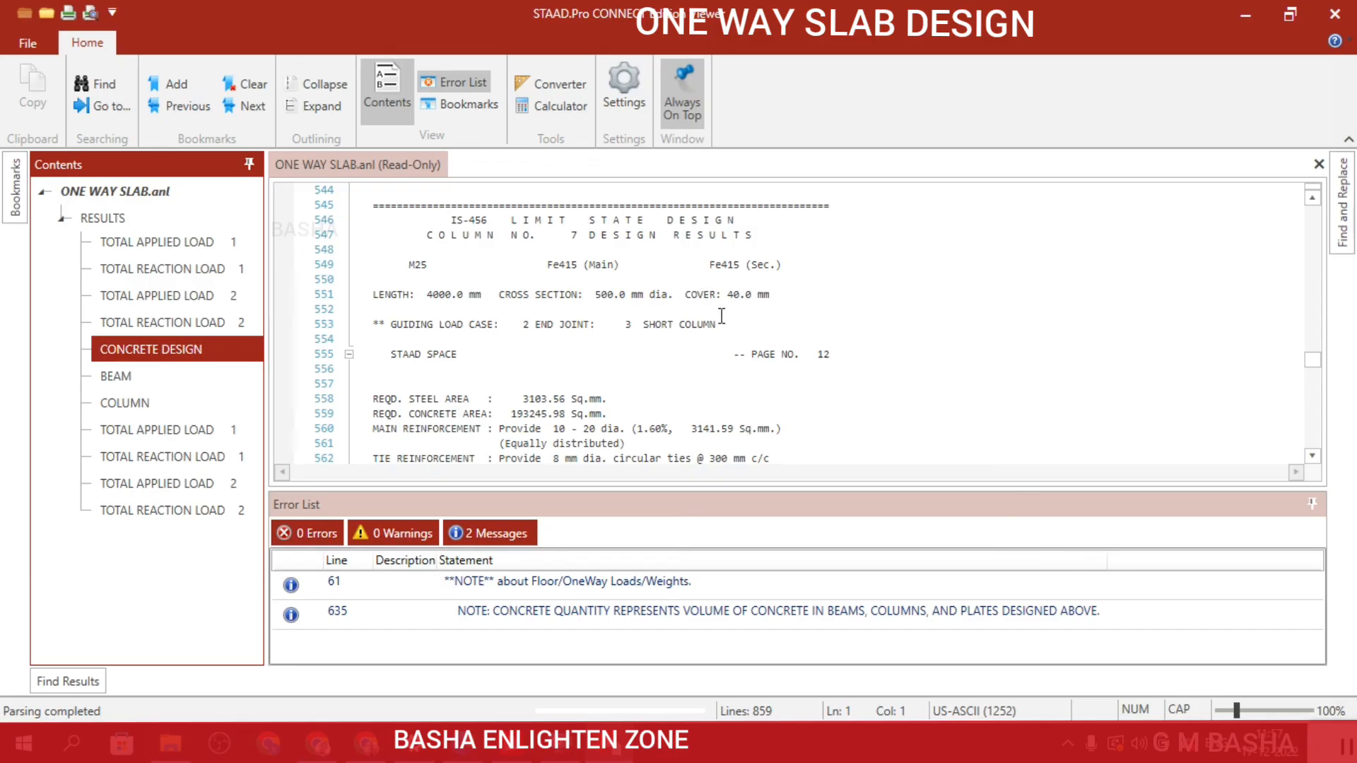
pyautogui.scroll(-1, 721, 315)
pyautogui.scroll(-3, 721, 315)
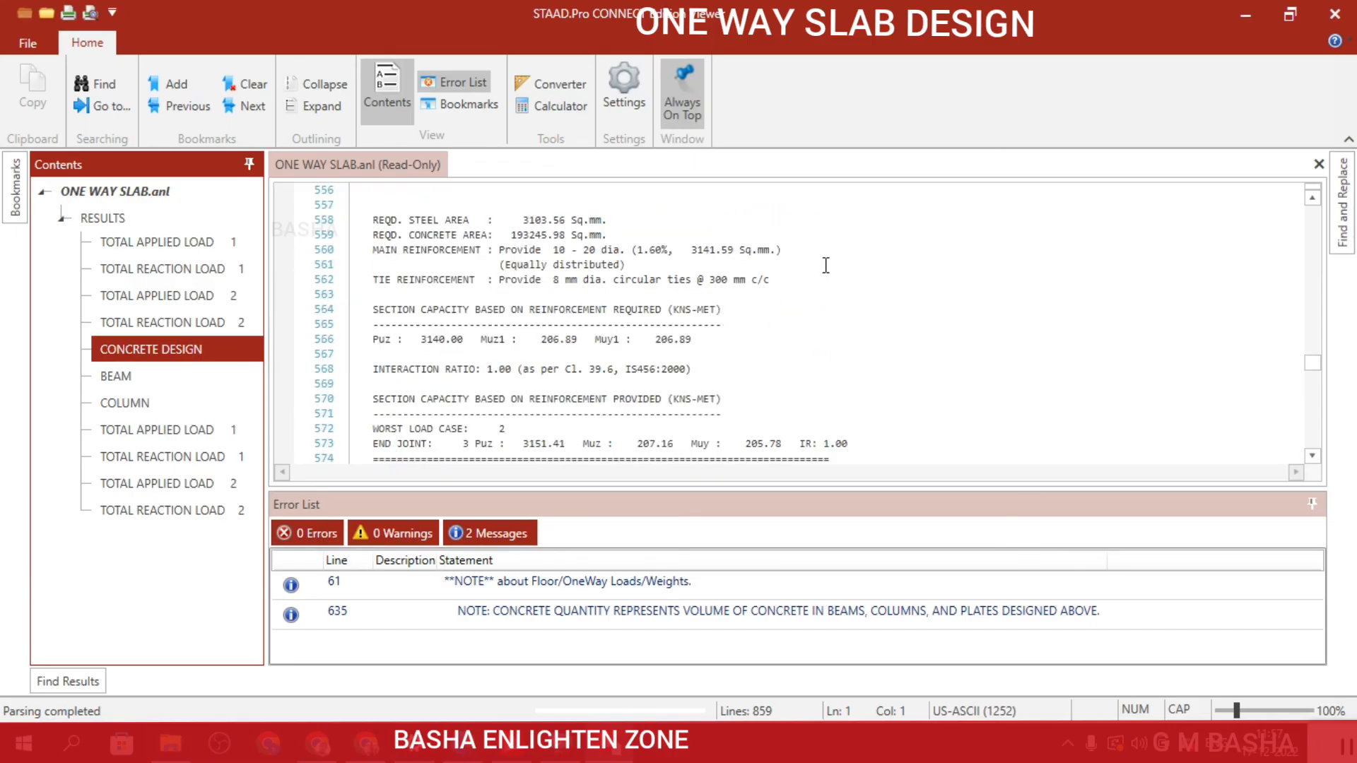
pyautogui.scroll(2, 792, 290)
pyautogui.scroll(-2, 777, 295)
pyautogui.scroll(-10, 776, 296)
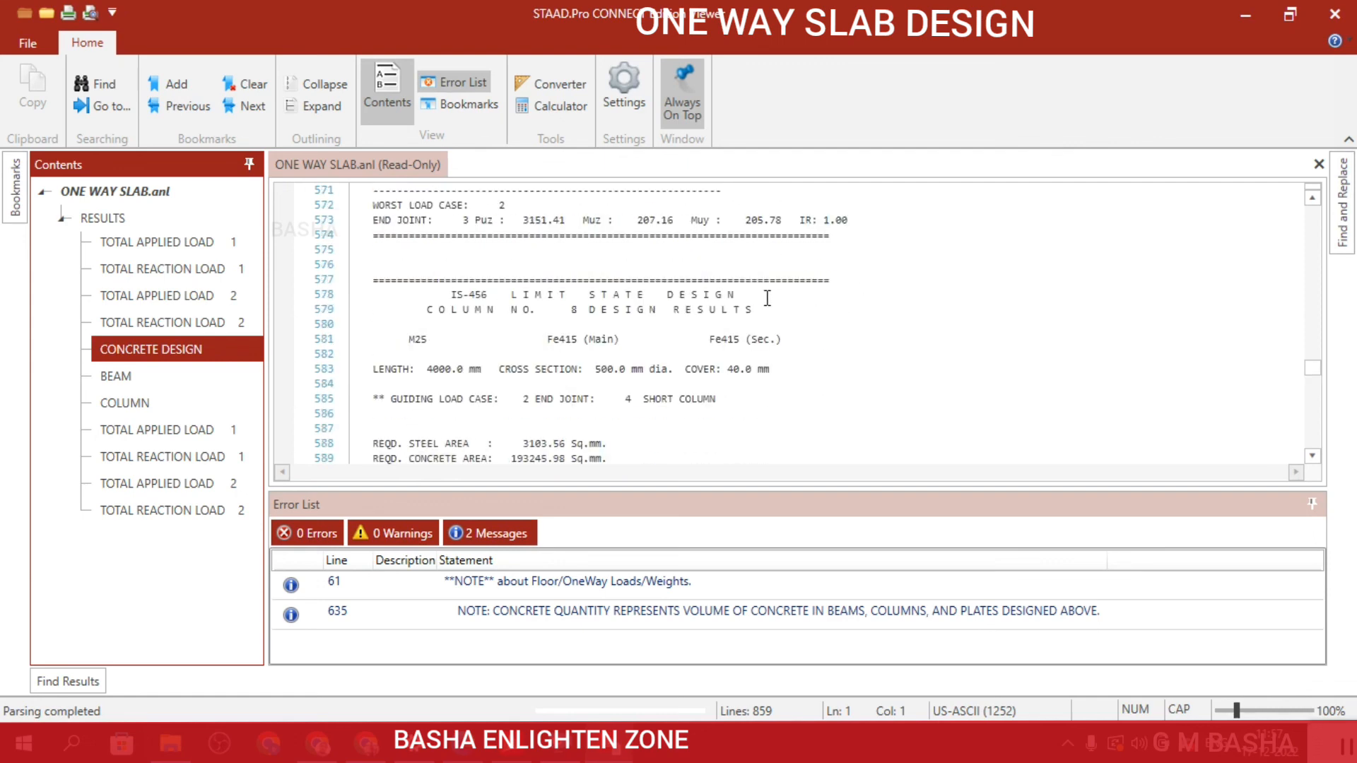
# Examine the slab element 9 design summary and the concrete take-off with concrete volume and bar weights by diameter.
pyautogui.scroll(-6, 767, 297)
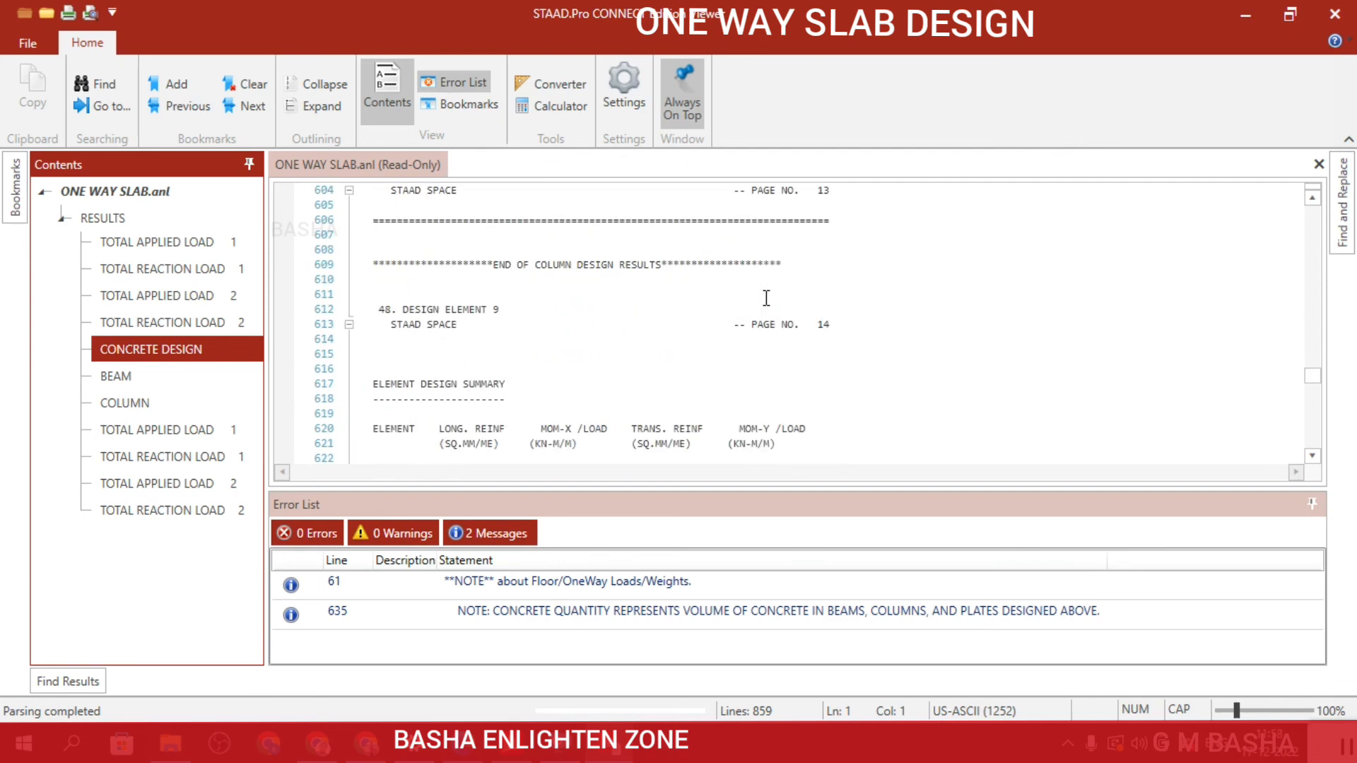
pyautogui.scroll(-8, 568, 345)
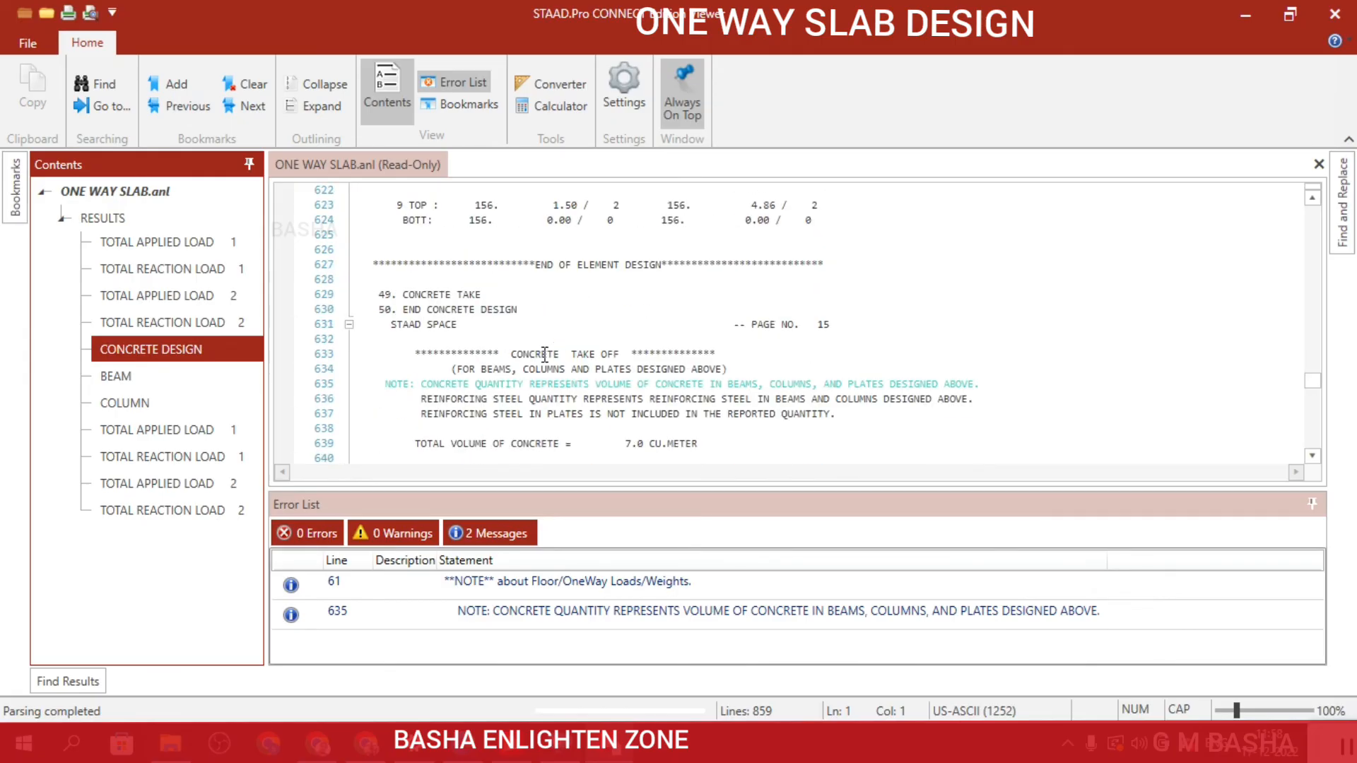
pyautogui.scroll(-2, 544, 356)
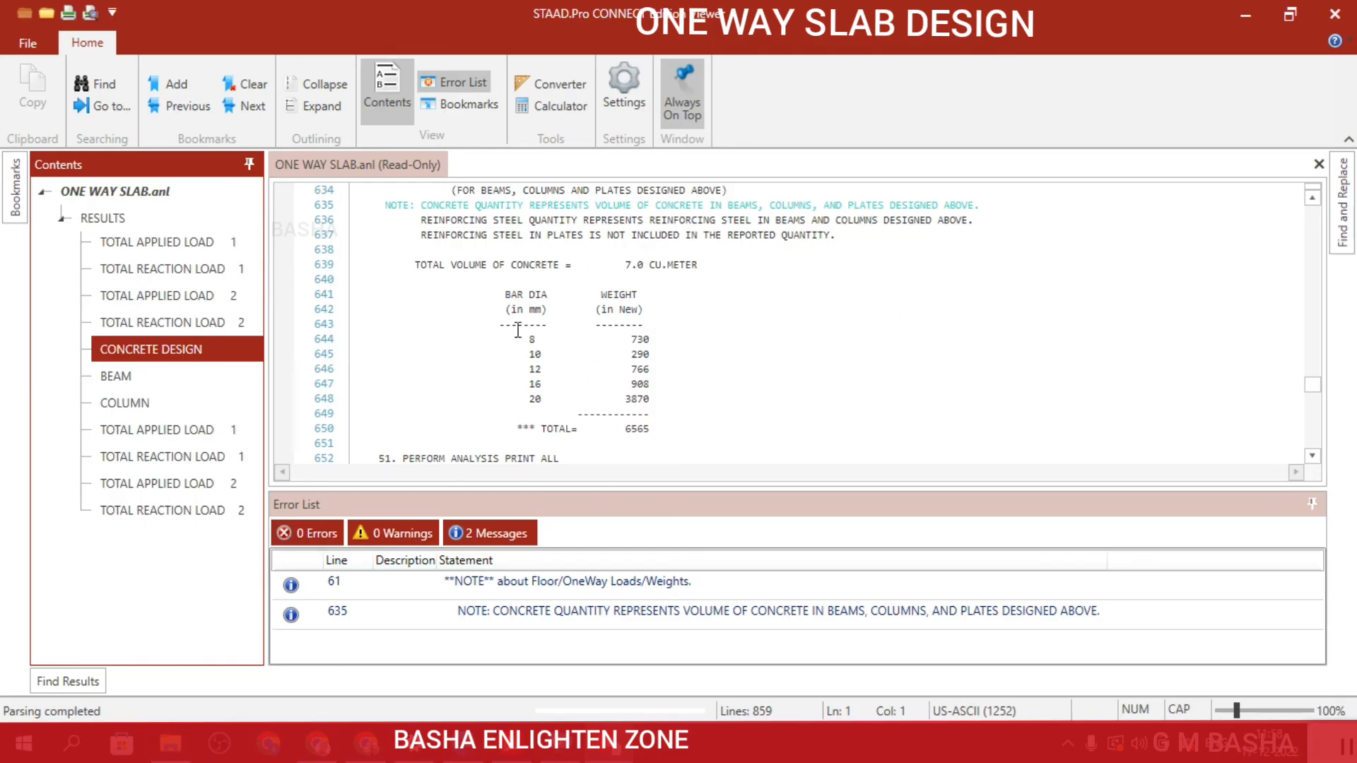
pyautogui.scroll(-1, 637, 354)
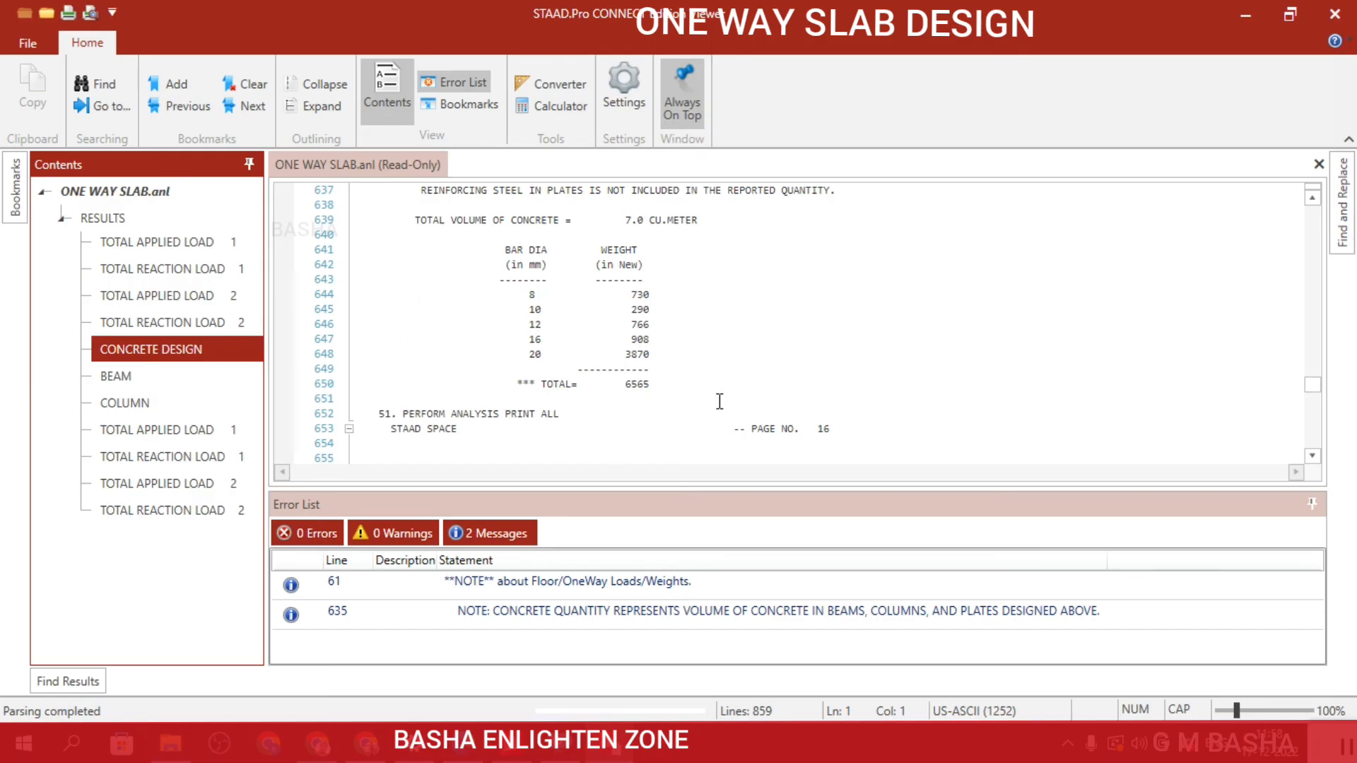
# Examine the second analysis printout's member loads, load case 1 applied and reaction totals, and maximum displacements.
pyautogui.scroll(-10, 719, 401)
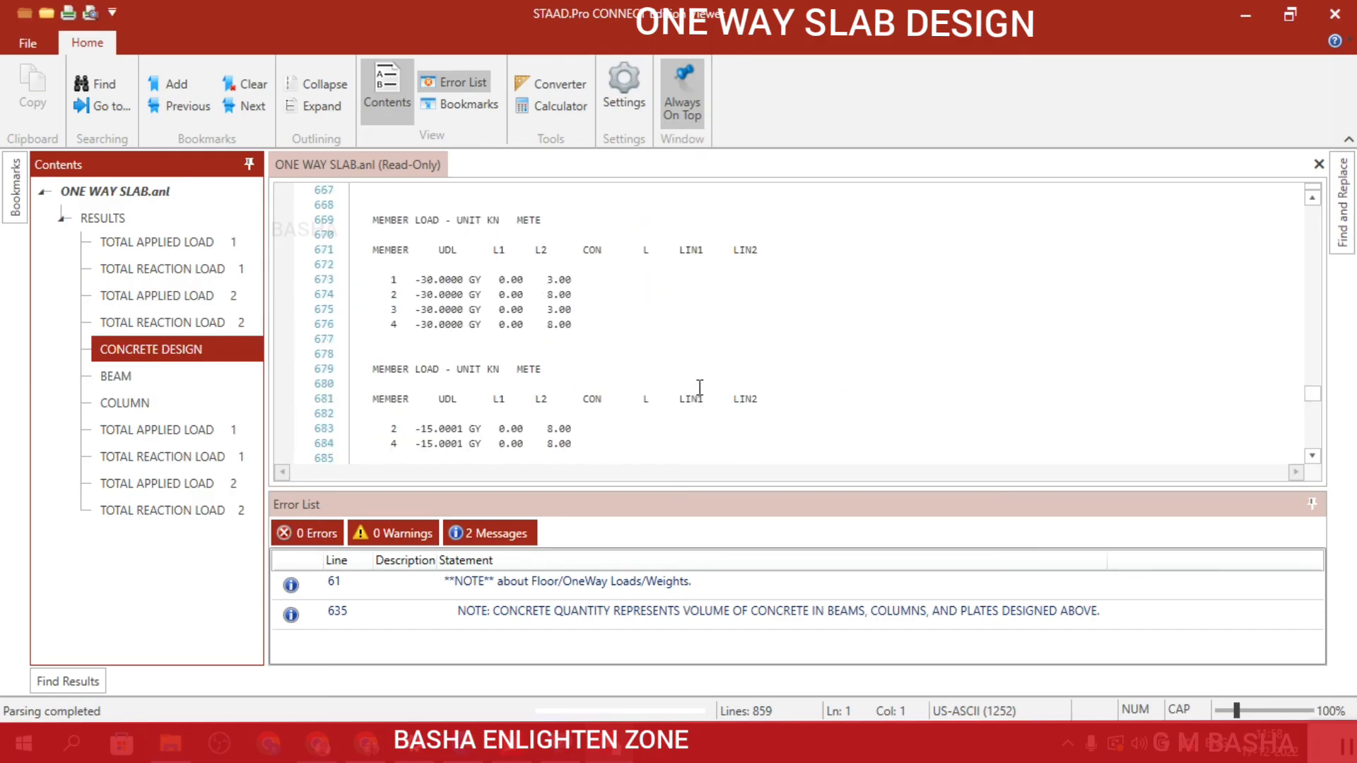
pyautogui.scroll(-15, 700, 388)
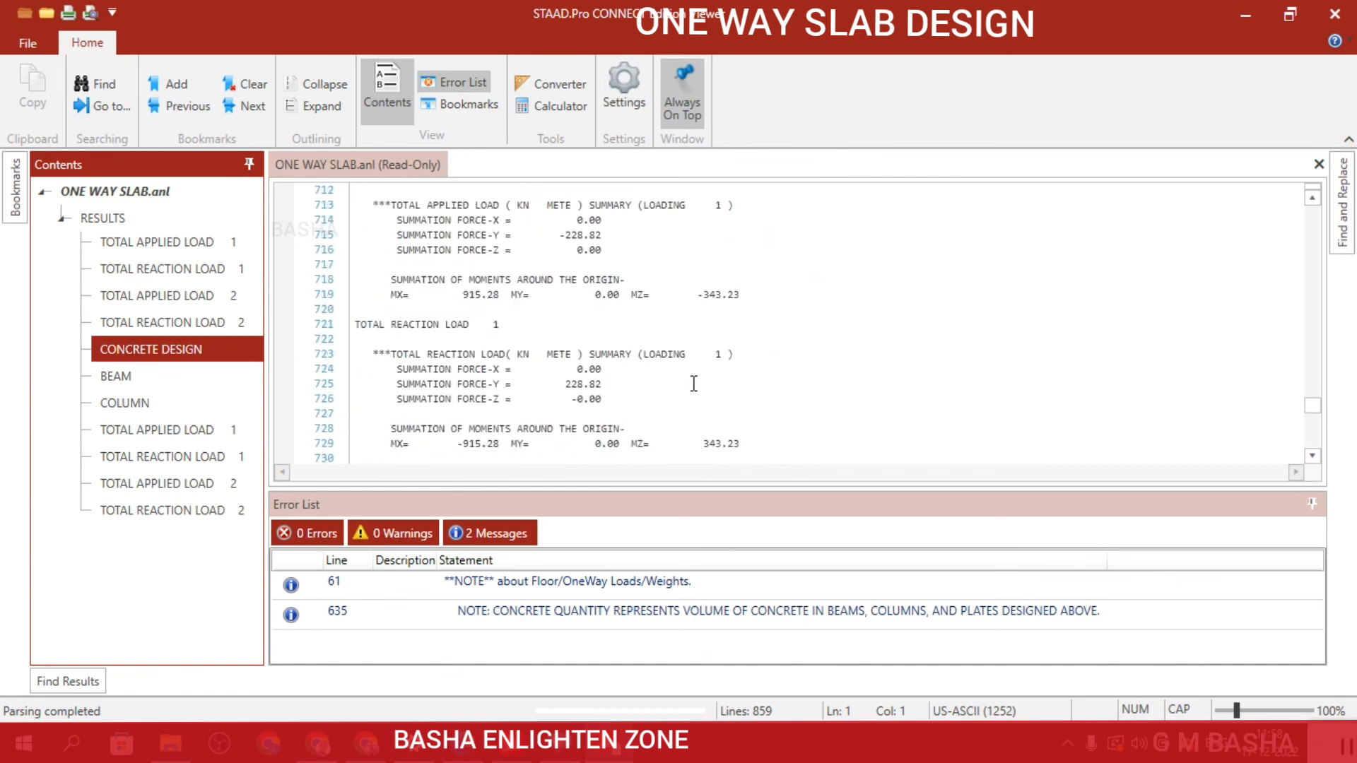
pyautogui.scroll(-4, 693, 383)
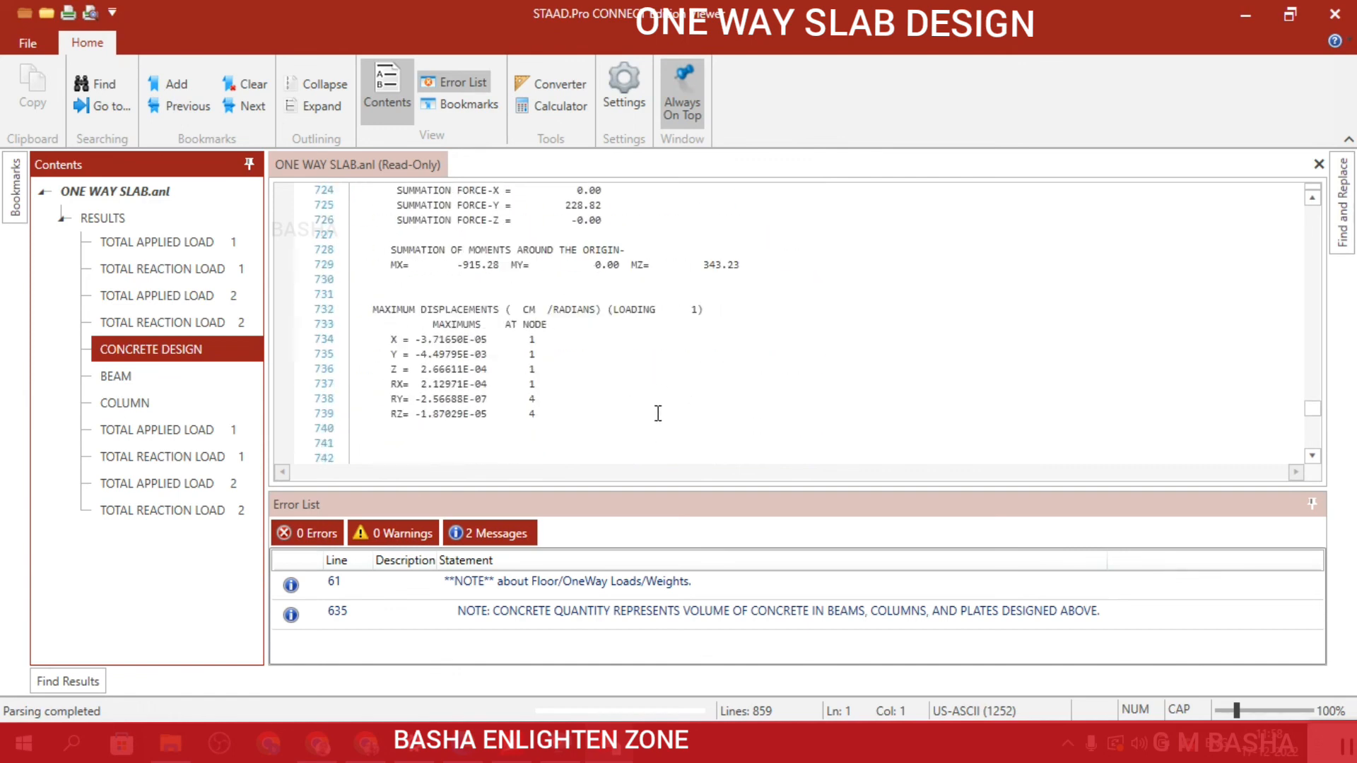